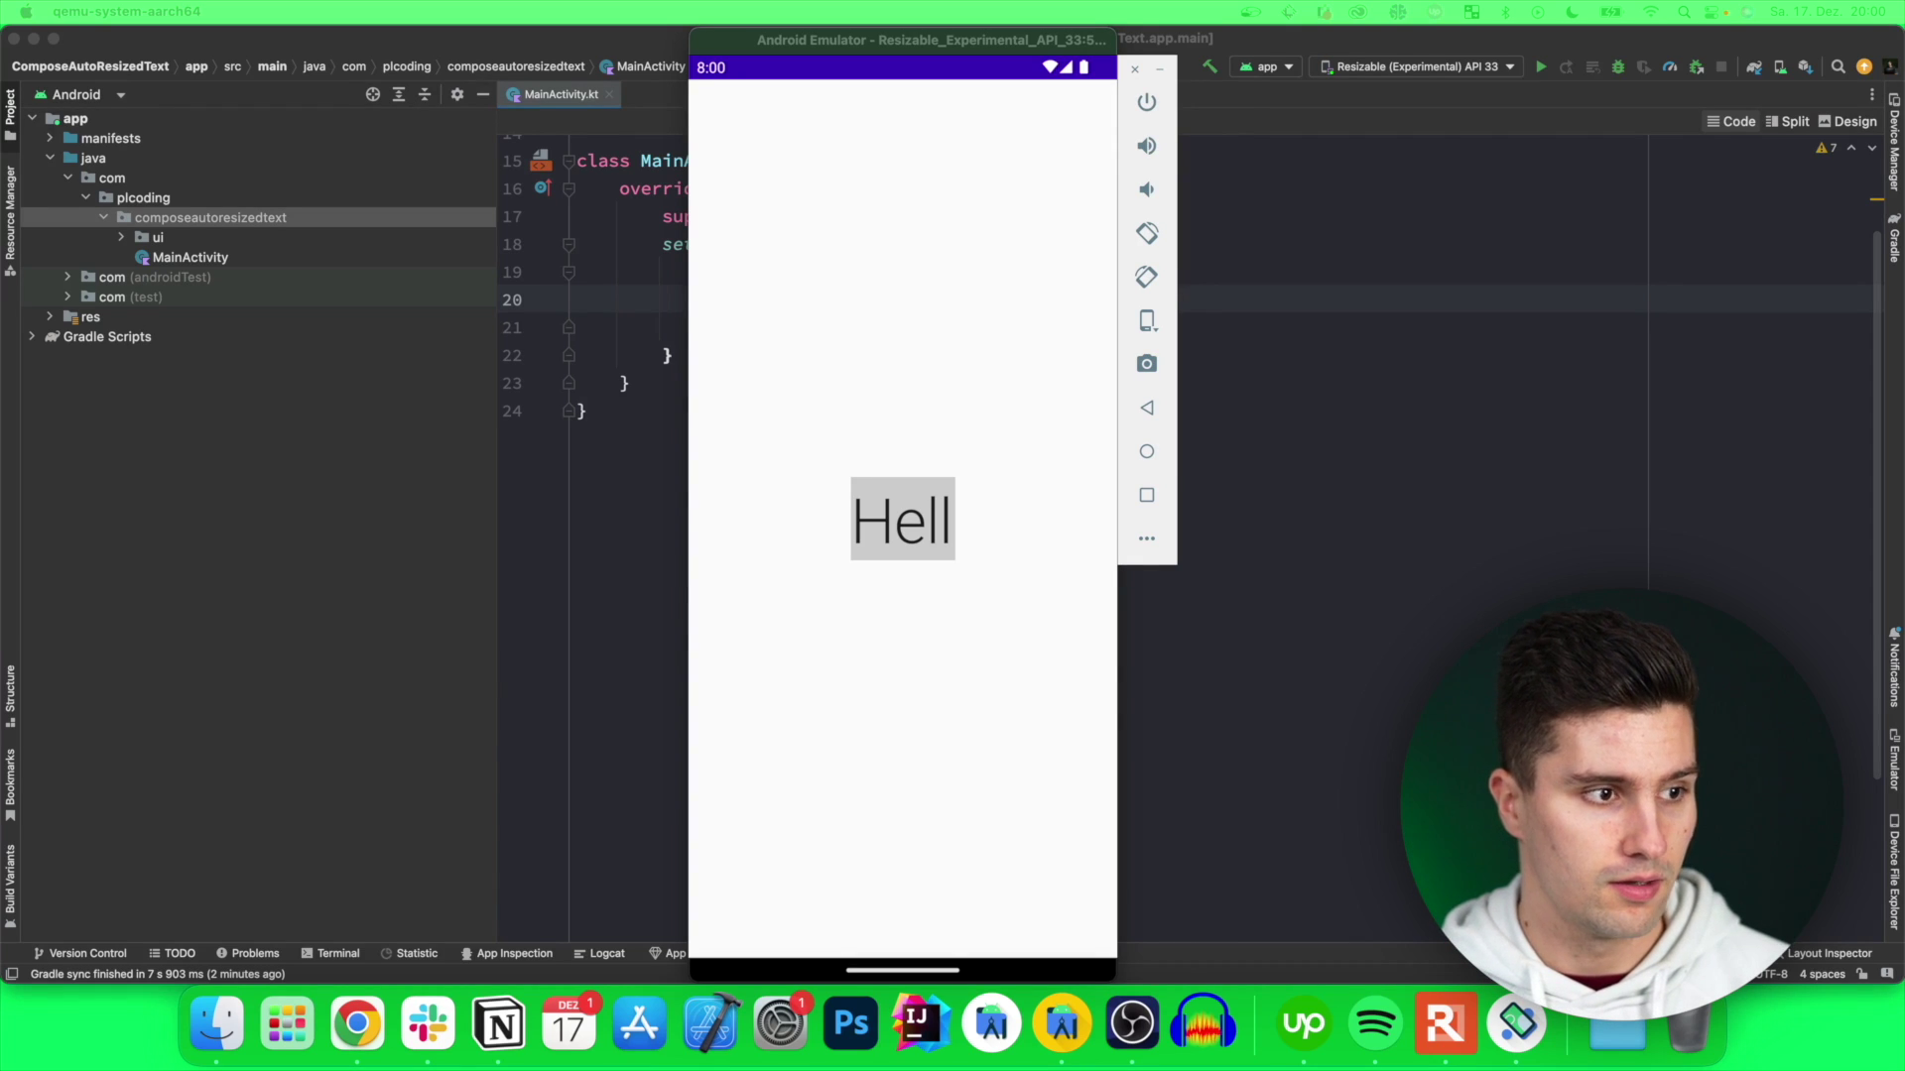
Bring the emulator window forward to see the app's 'Hello World' text box.
{"action": "left_click", "coordinate": [908, 44]}
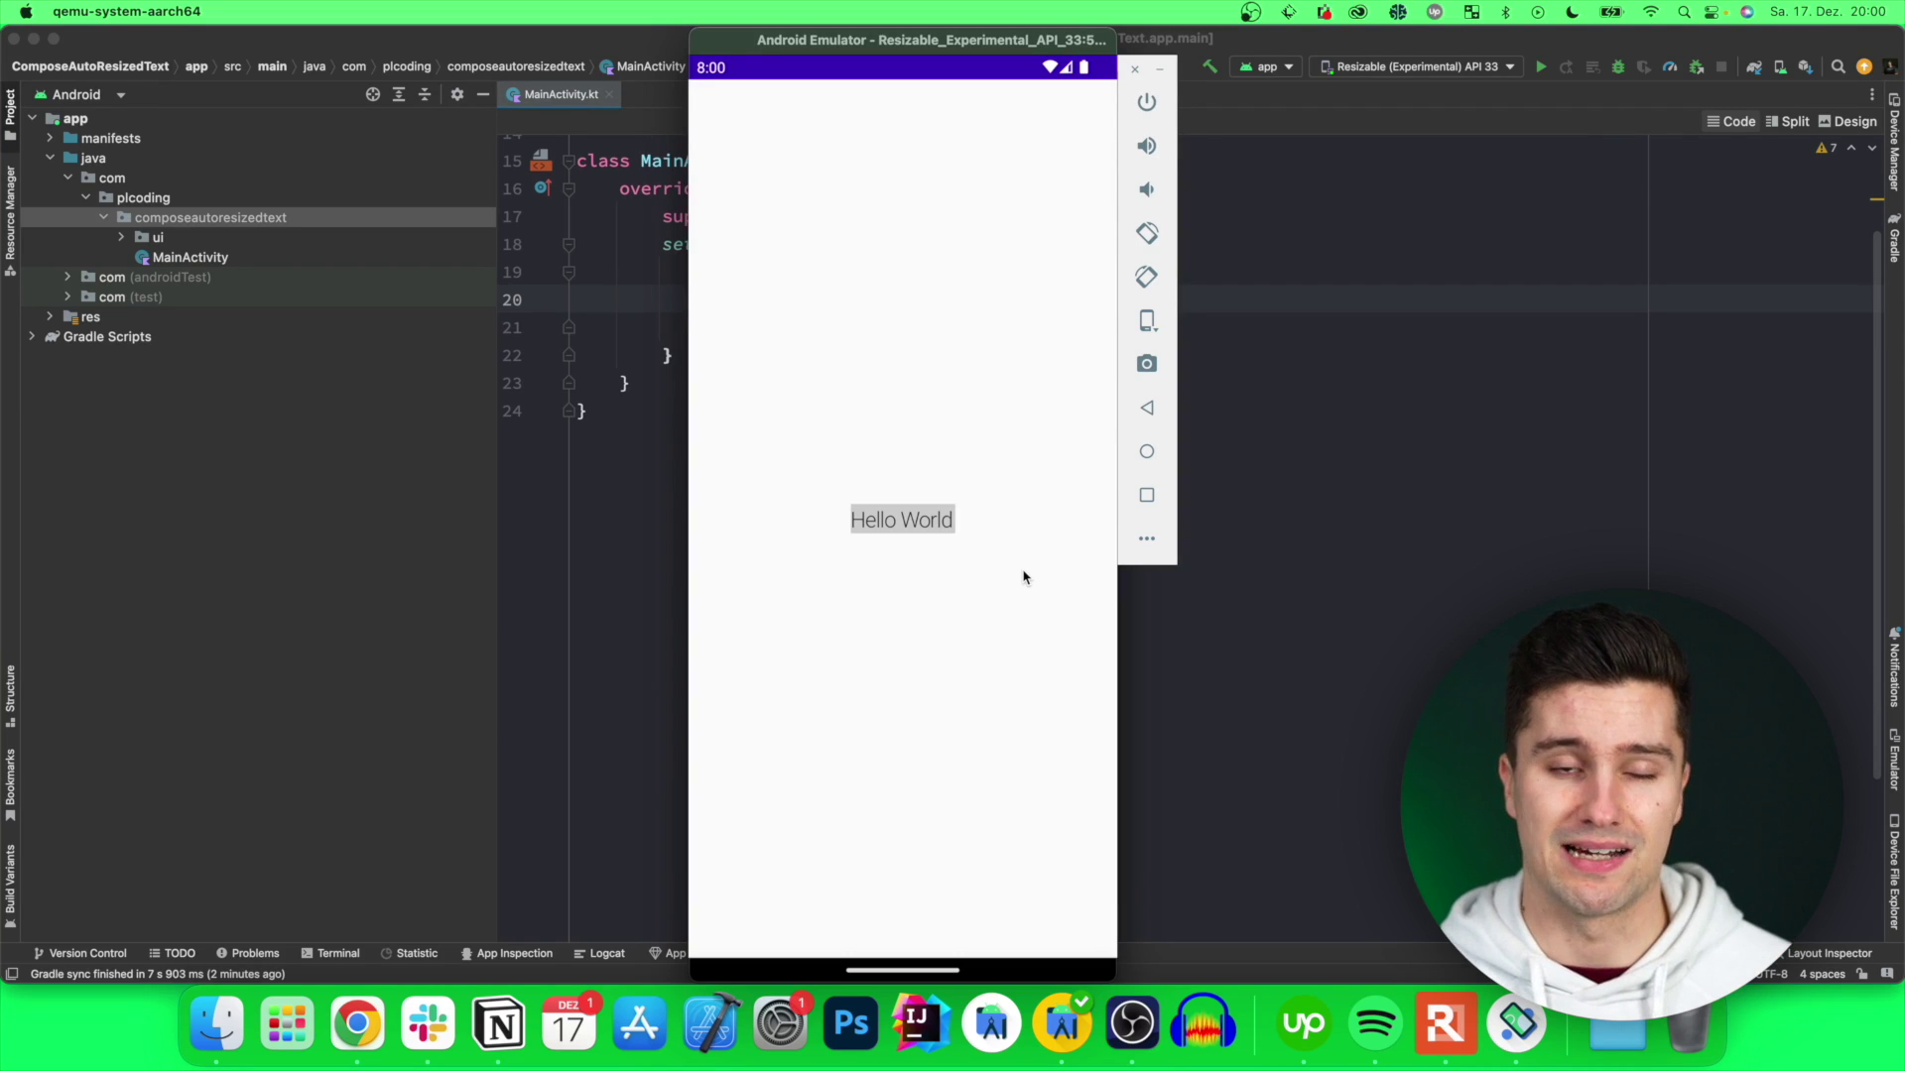
Start a new plain Kotlin file named AutoResizedText in the composeautoresizedtext package.
{"action": "left_click", "coordinate": [555, 35]}
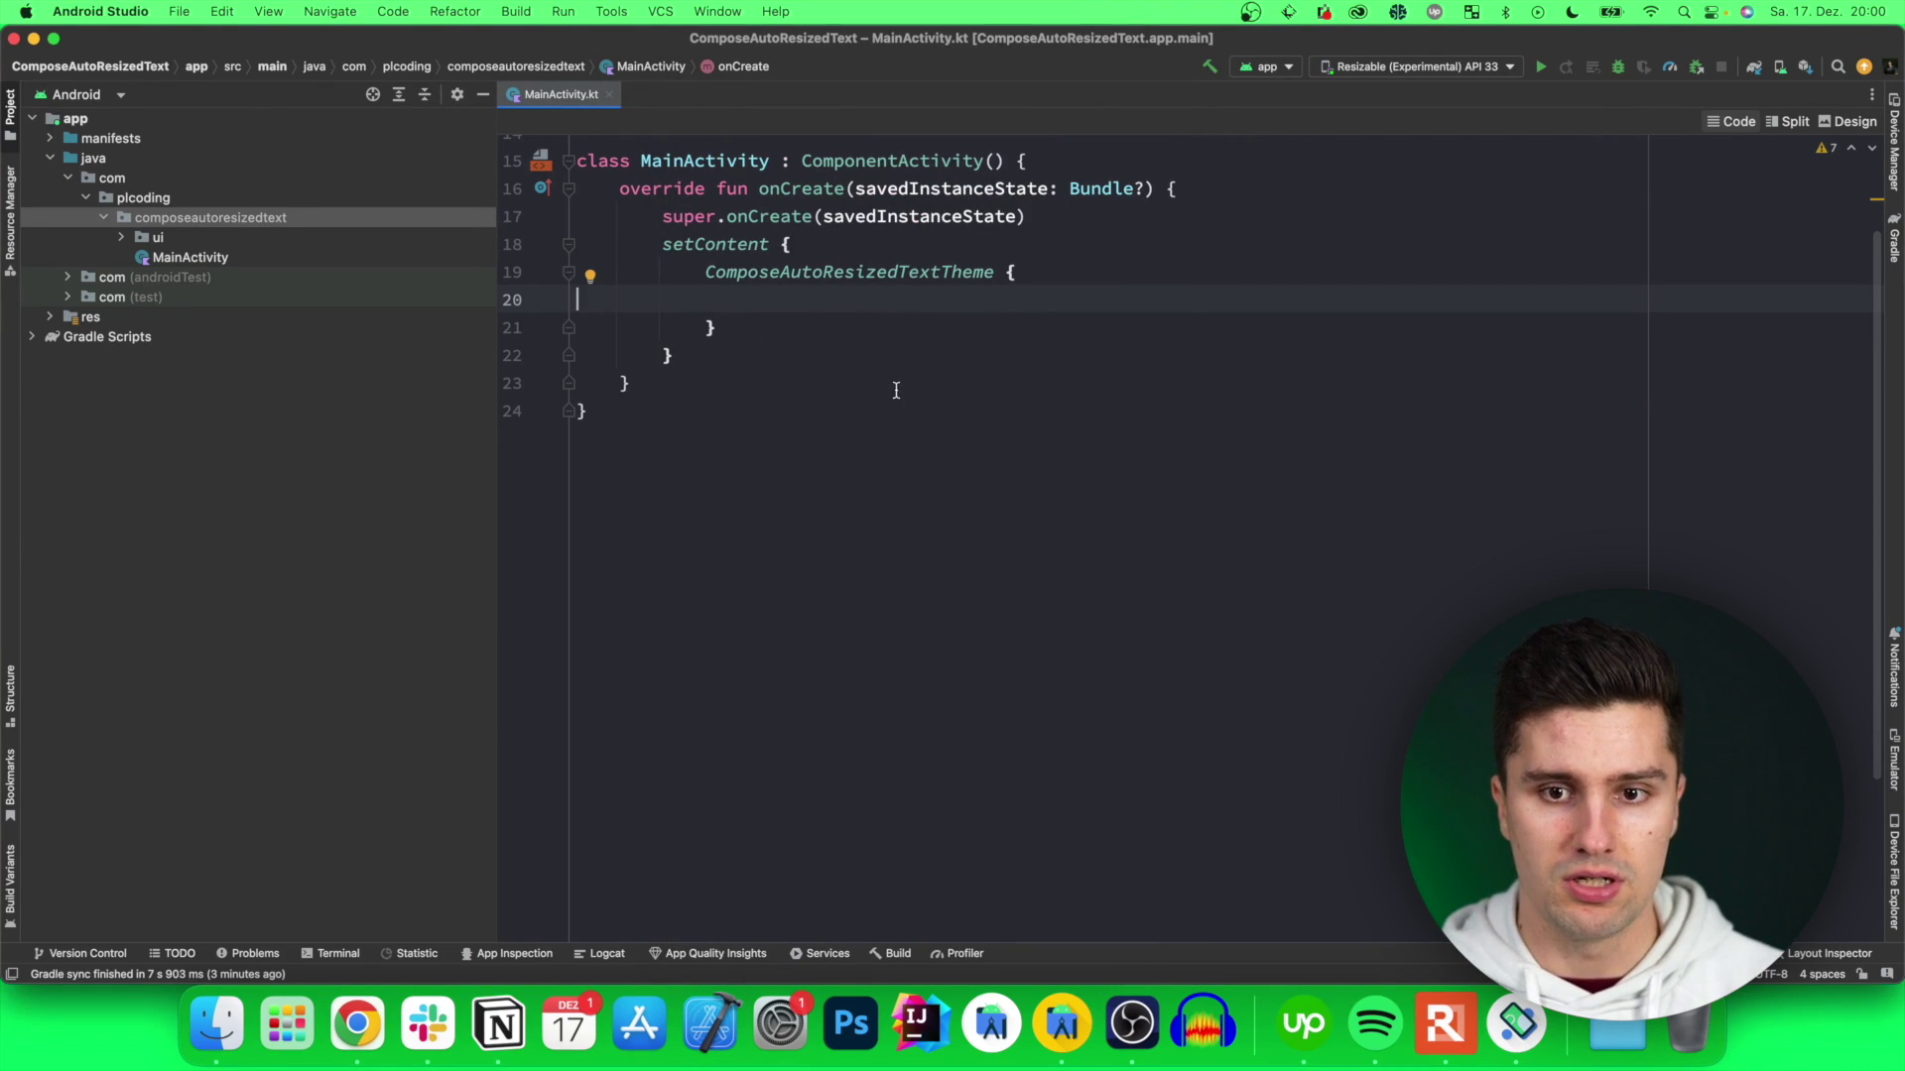
{"action": "scroll", "coordinate": [961, 377], "scroll_direction": "up", "scroll_amount": 2}
{"action": "left_click", "coordinate": [424, 200]}
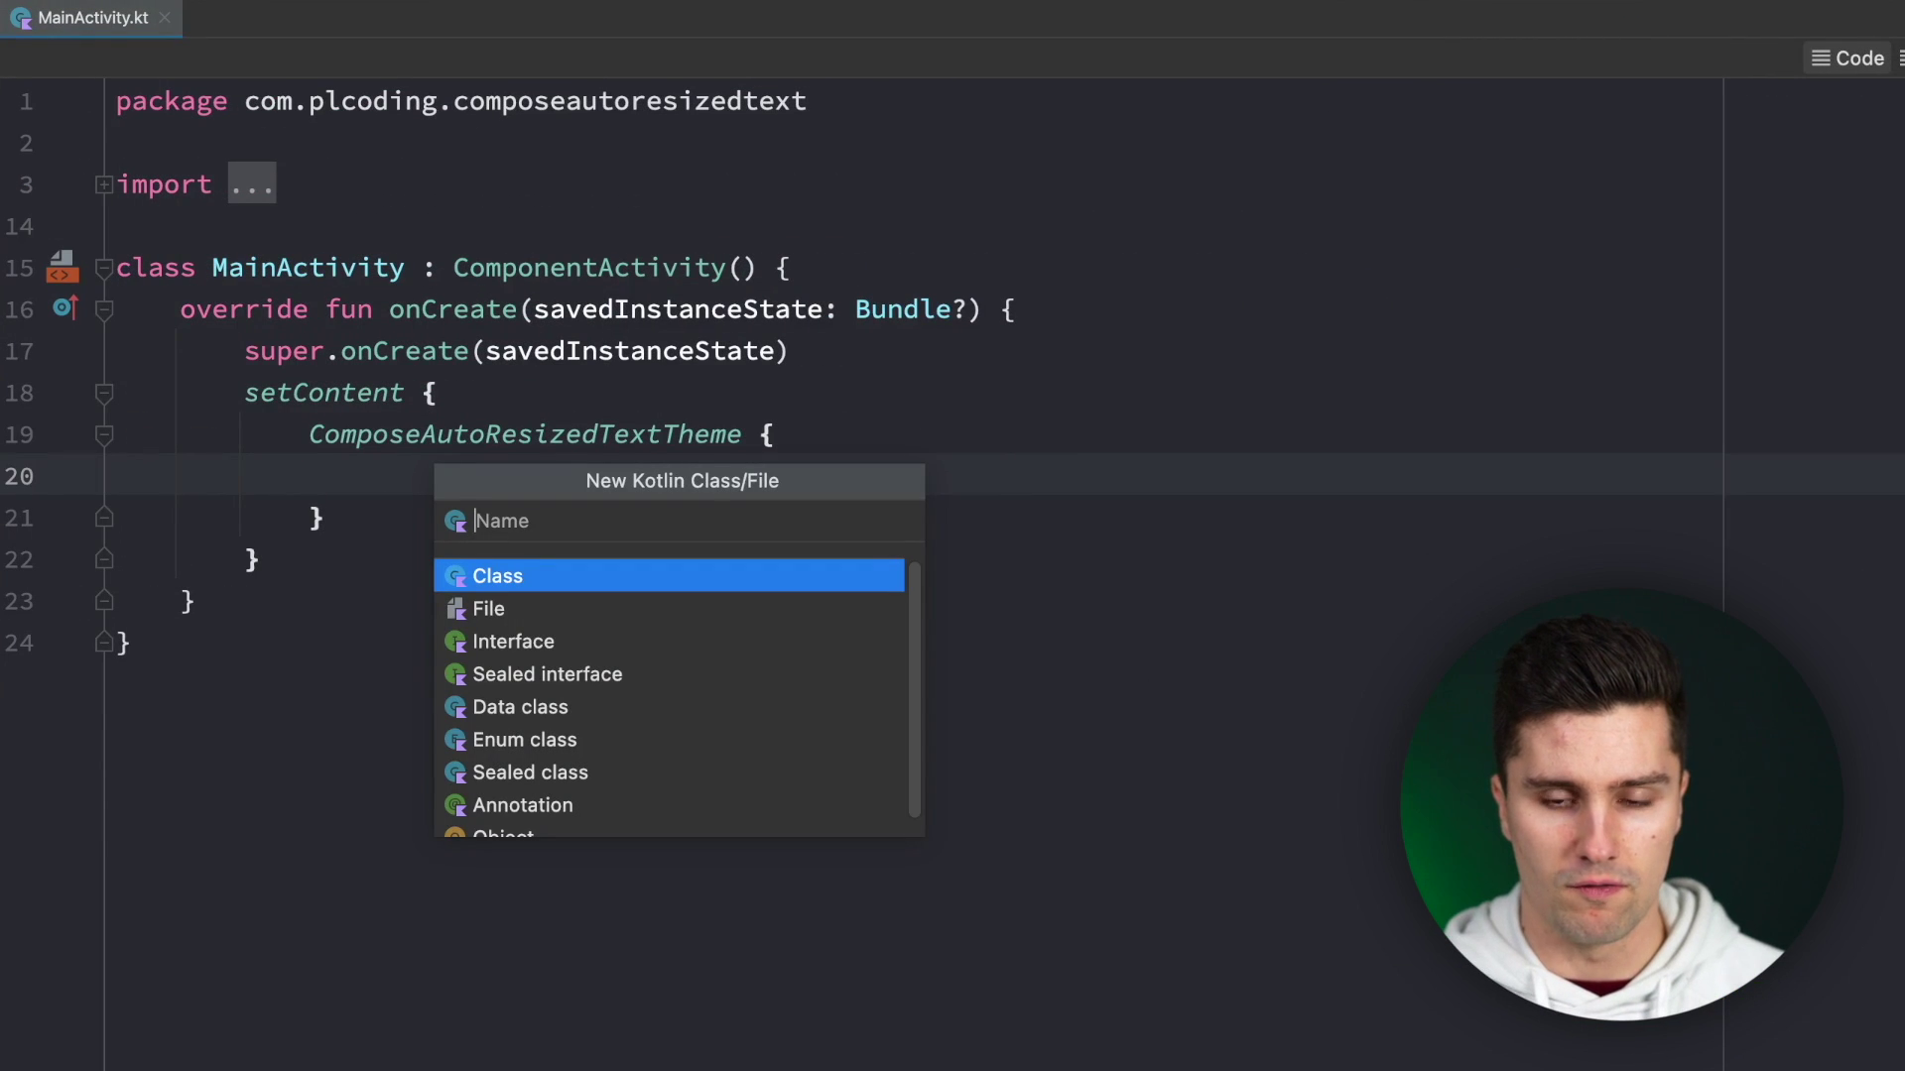
{"action": "type", "text": "AutoResizedTExt"}
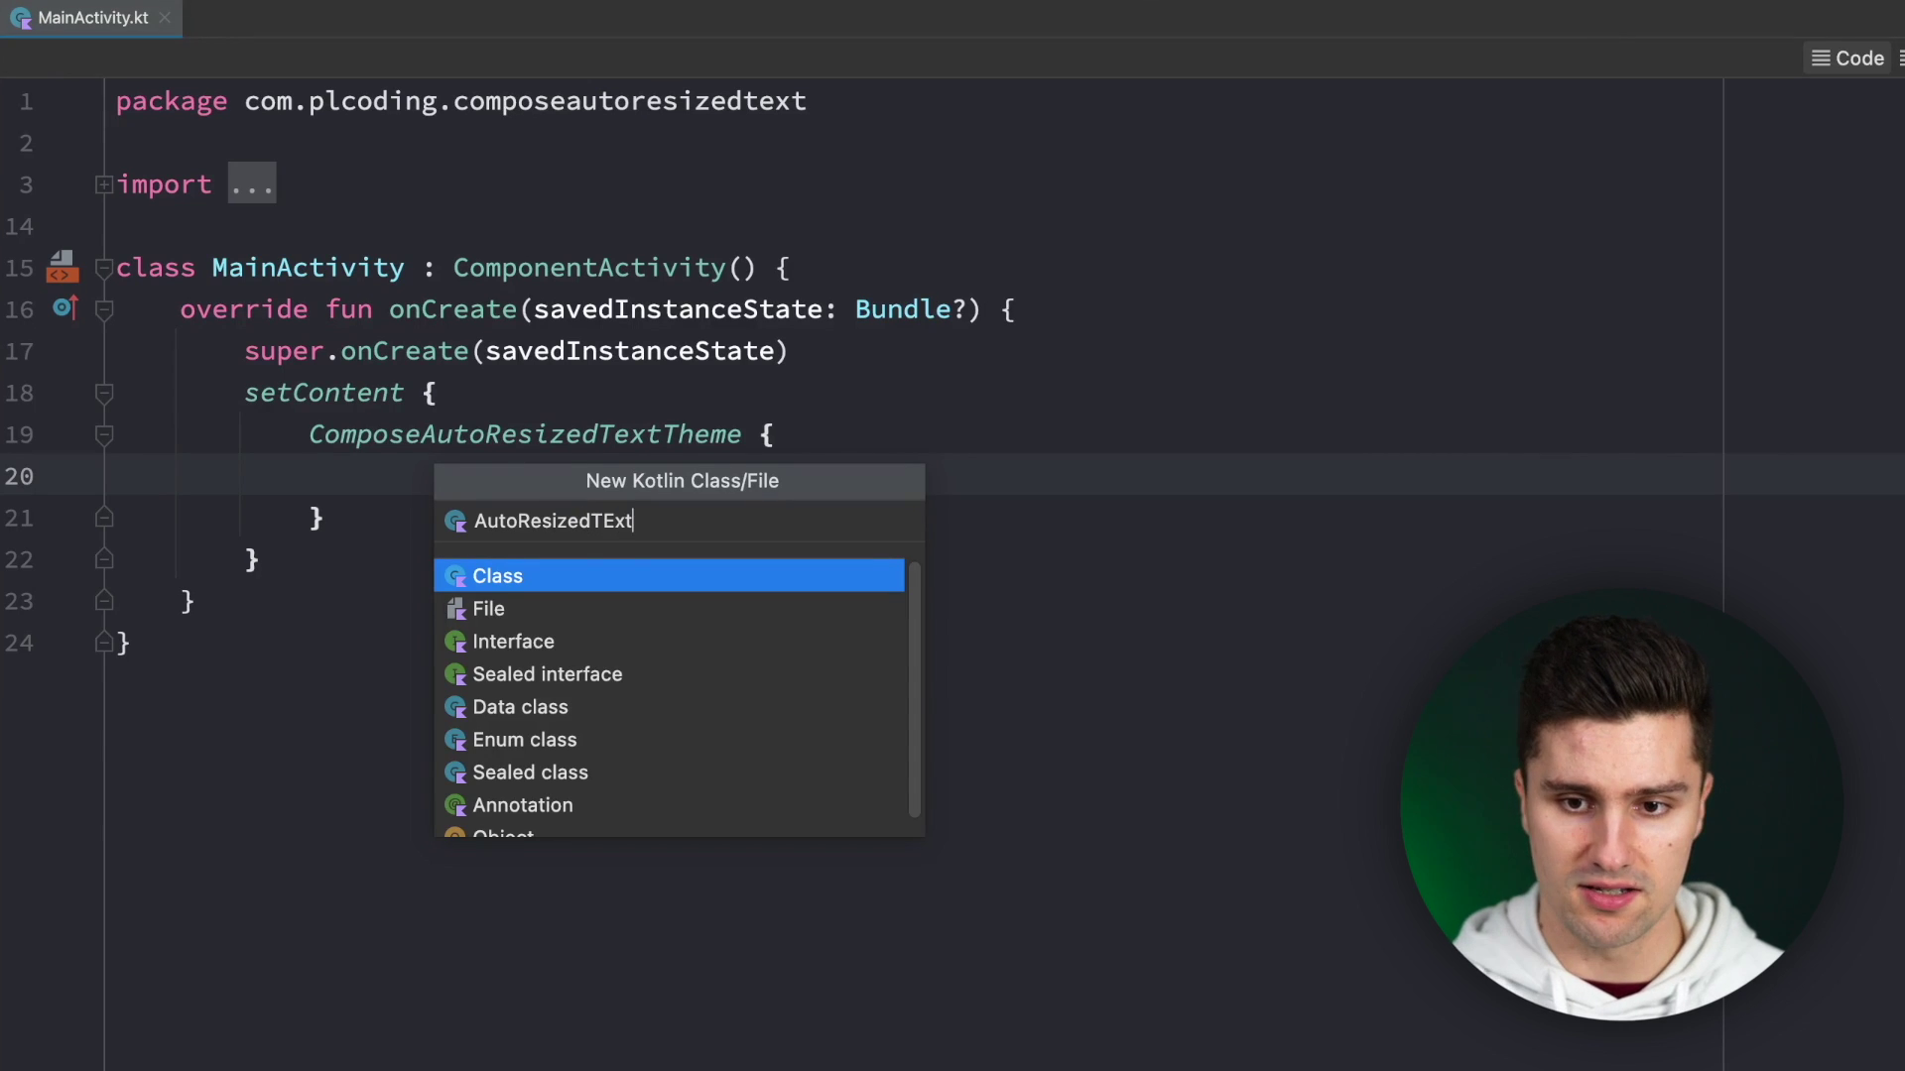
{"action": "key", "text": "BackSpace"}
{"action": "key", "text": "BackSpace"}
{"action": "key", "text": "BackSpace"}
{"action": "type", "text": "ext"}
{"action": "key", "text": "Down"}
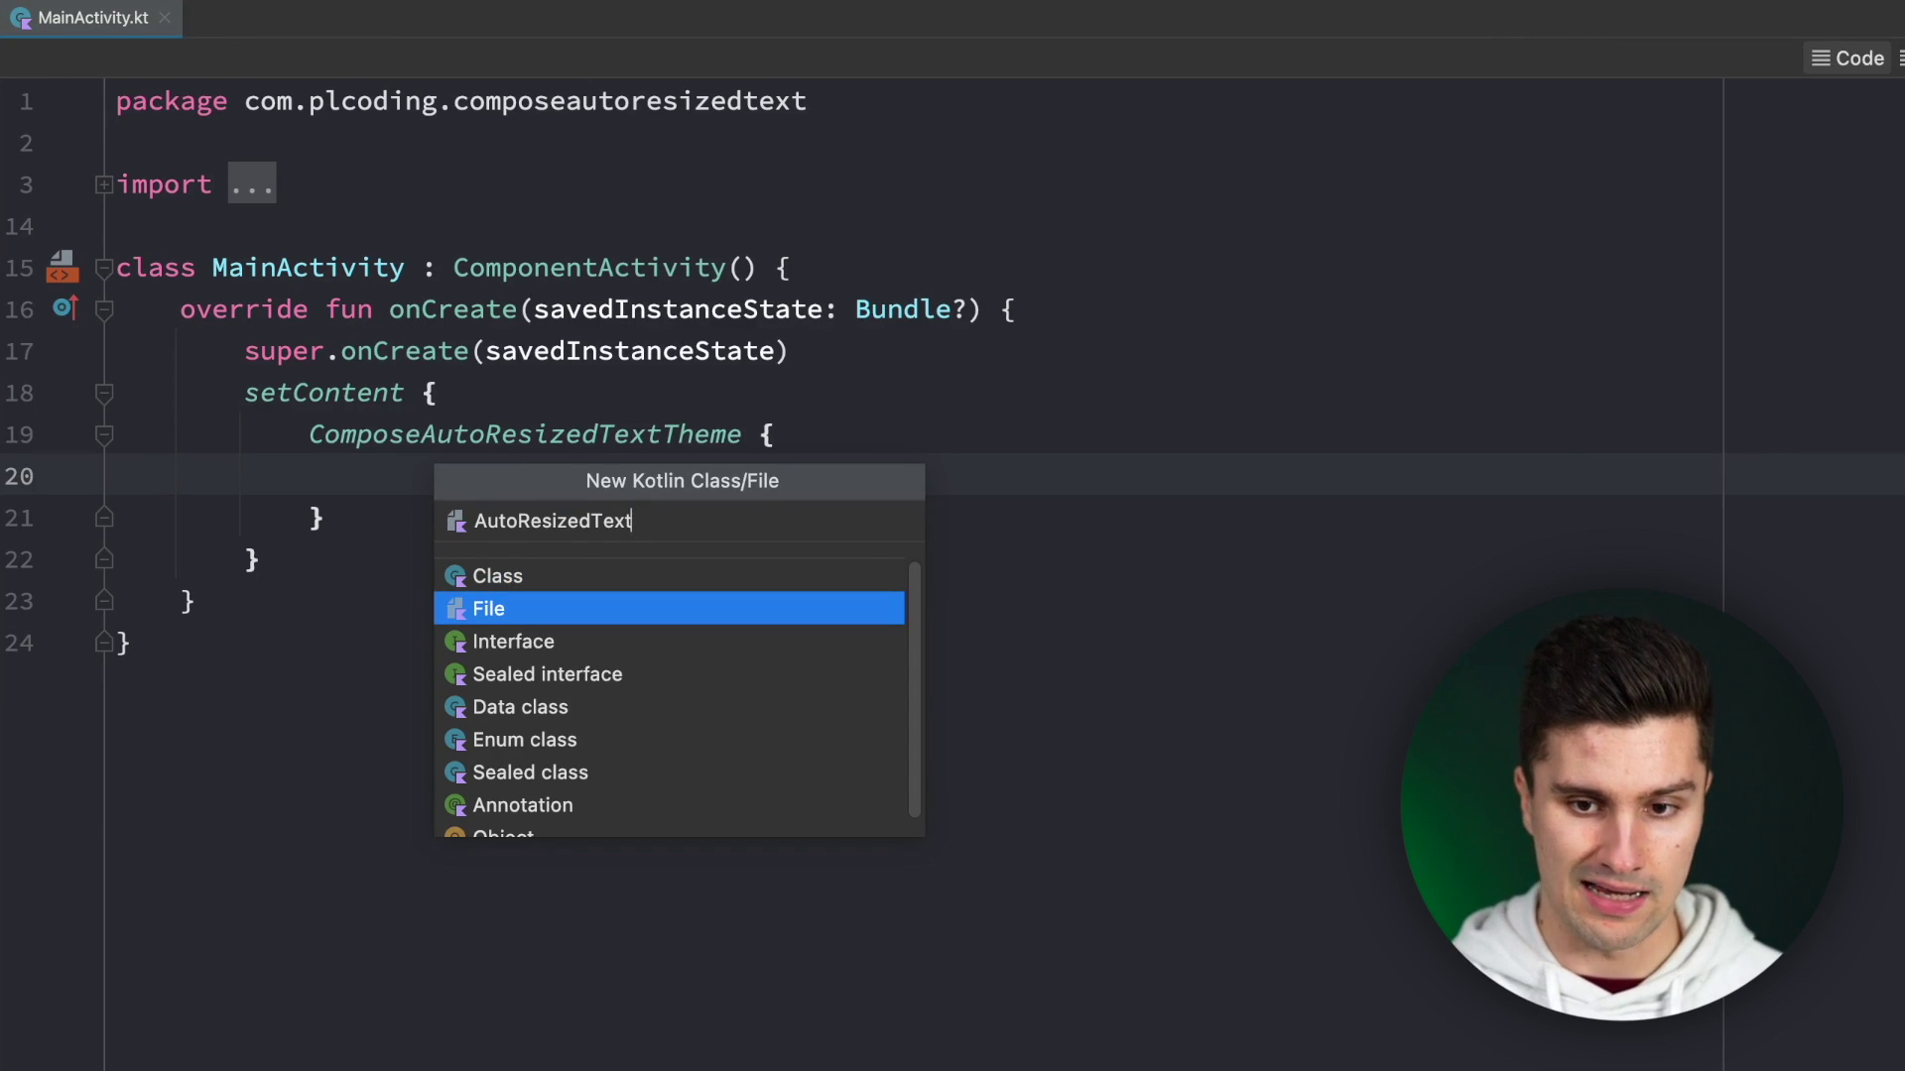
Create AutoResizedText.kt with a composable taking text: String and style: TextStyle.
{"action": "key", "text": "Return"}
{"action": "type", "text": "com"}
{"action": "key", "text": "Return"}
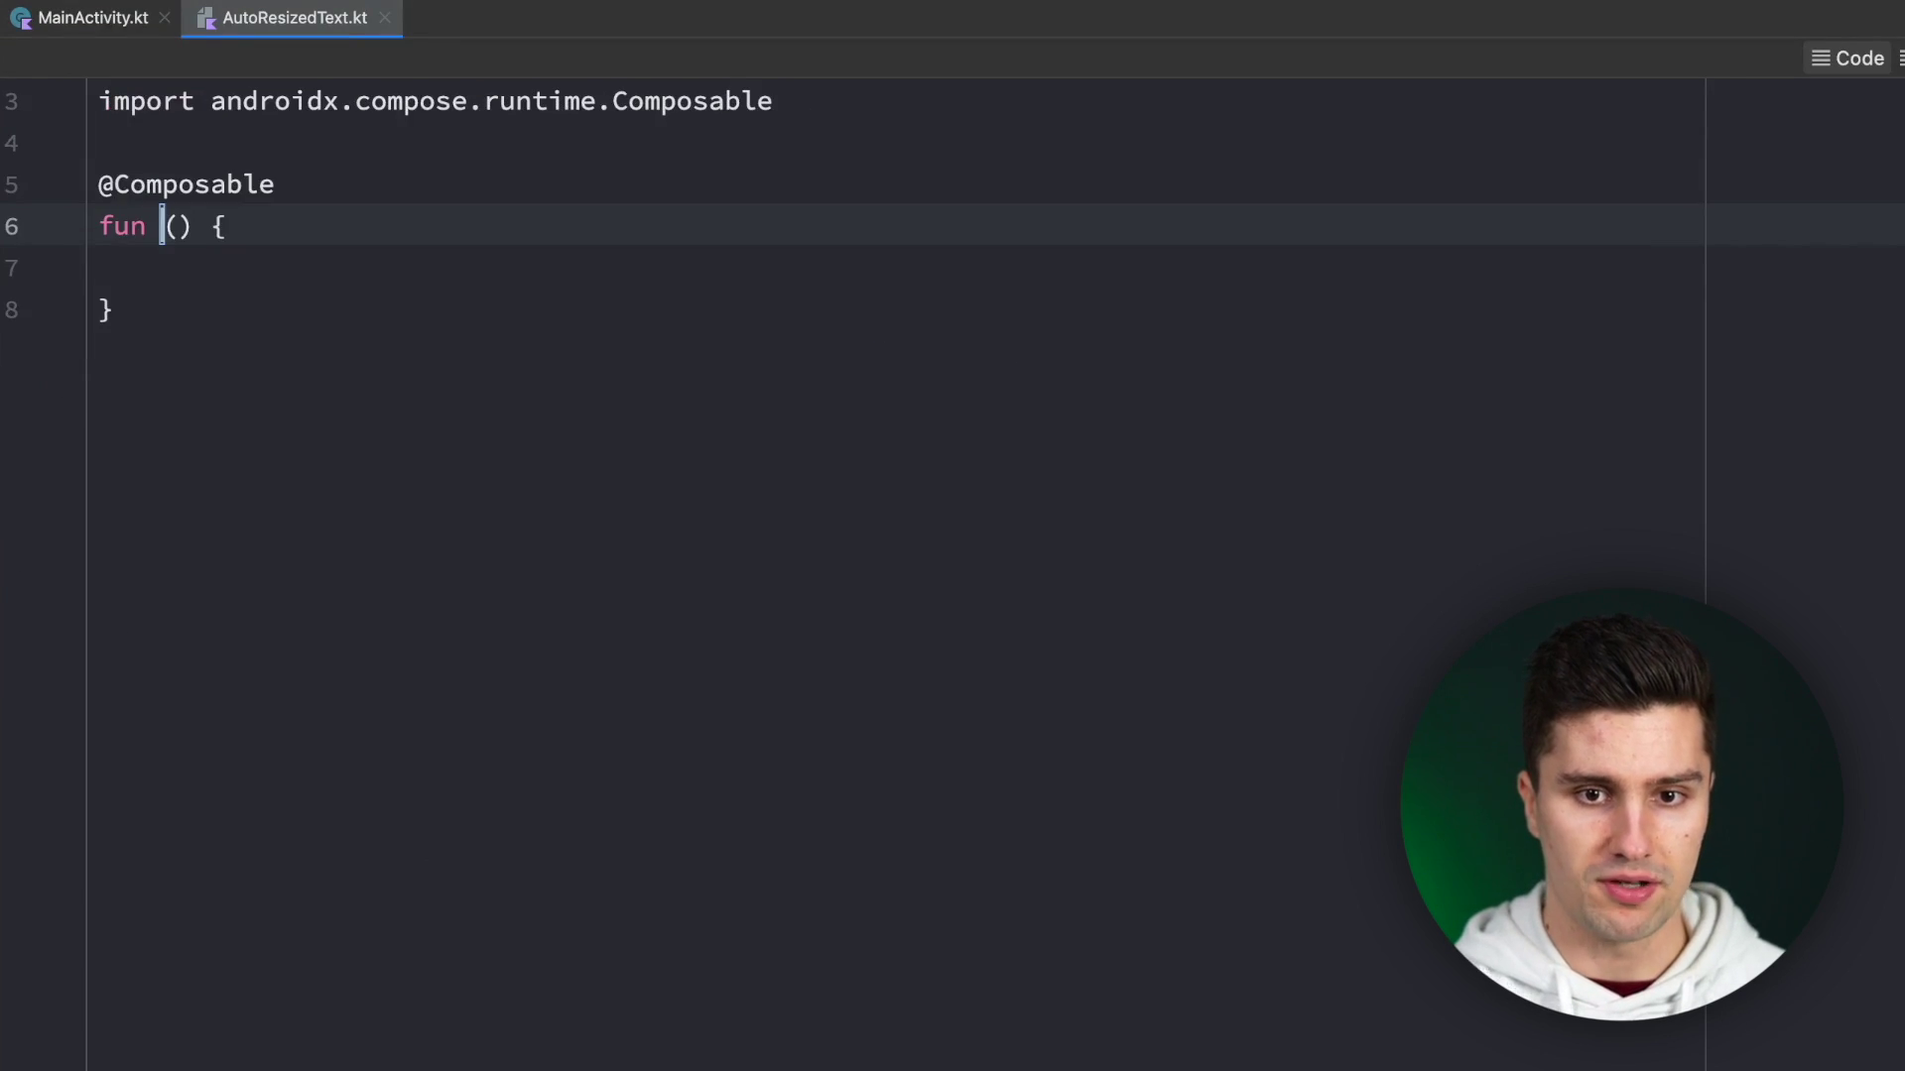
{"action": "type", "text": "AutoResized"}
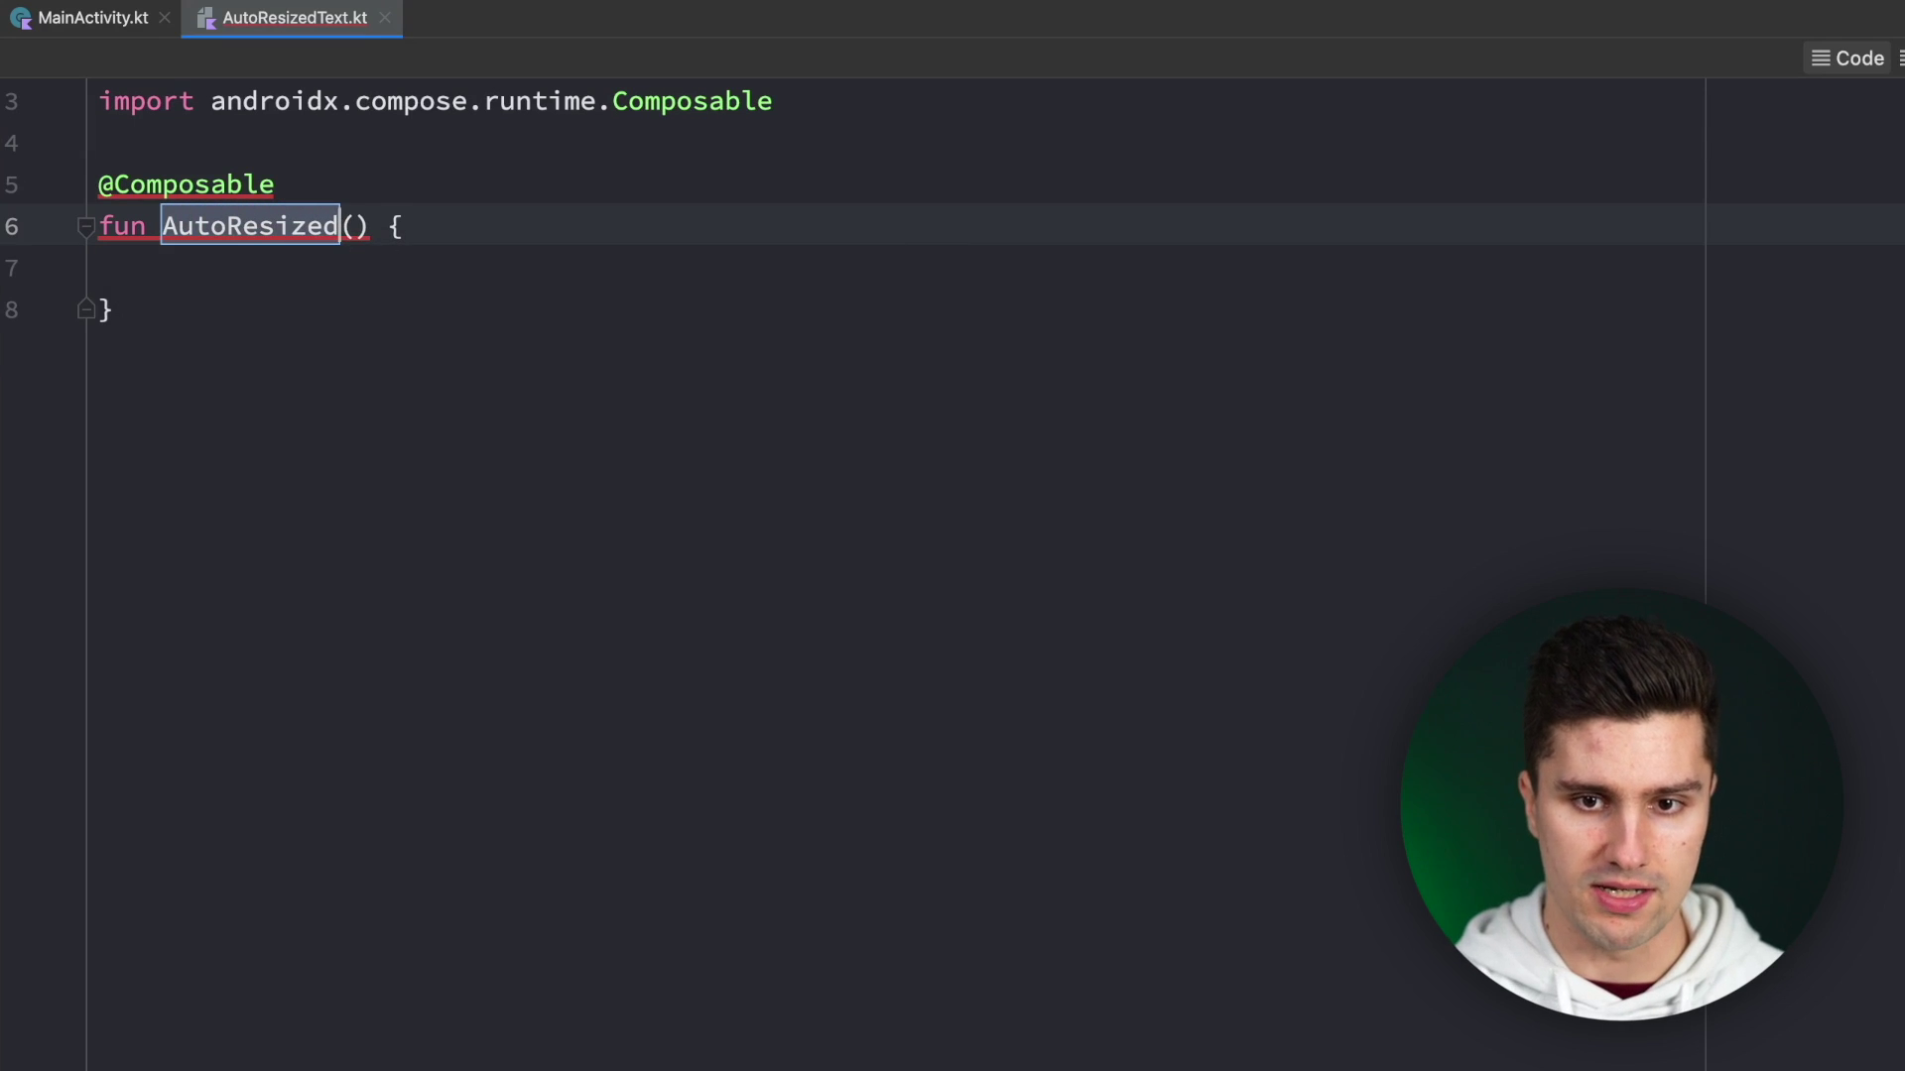
{"action": "type", "text": "Text"}
{"action": "key", "text": "Right"}
{"action": "key", "text": "Return"}
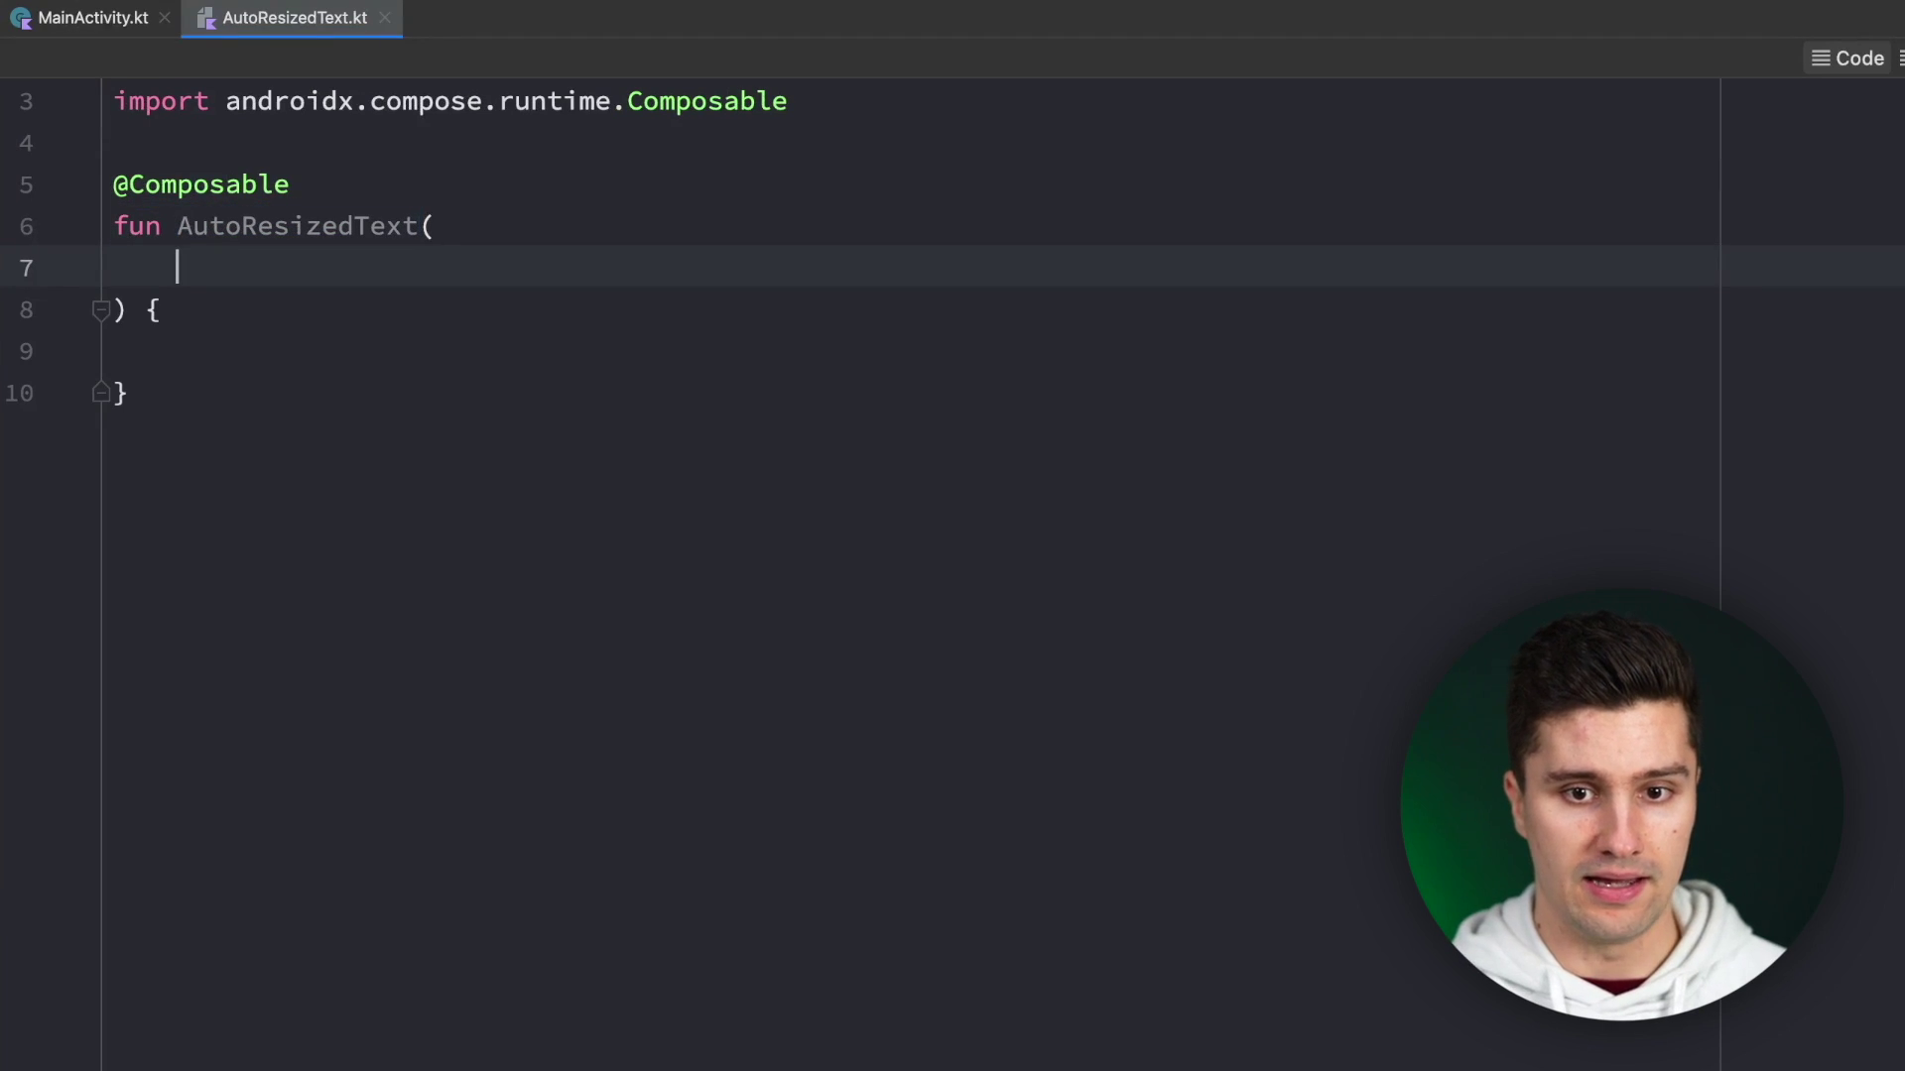
{"action": "type", "text": "text: St"}
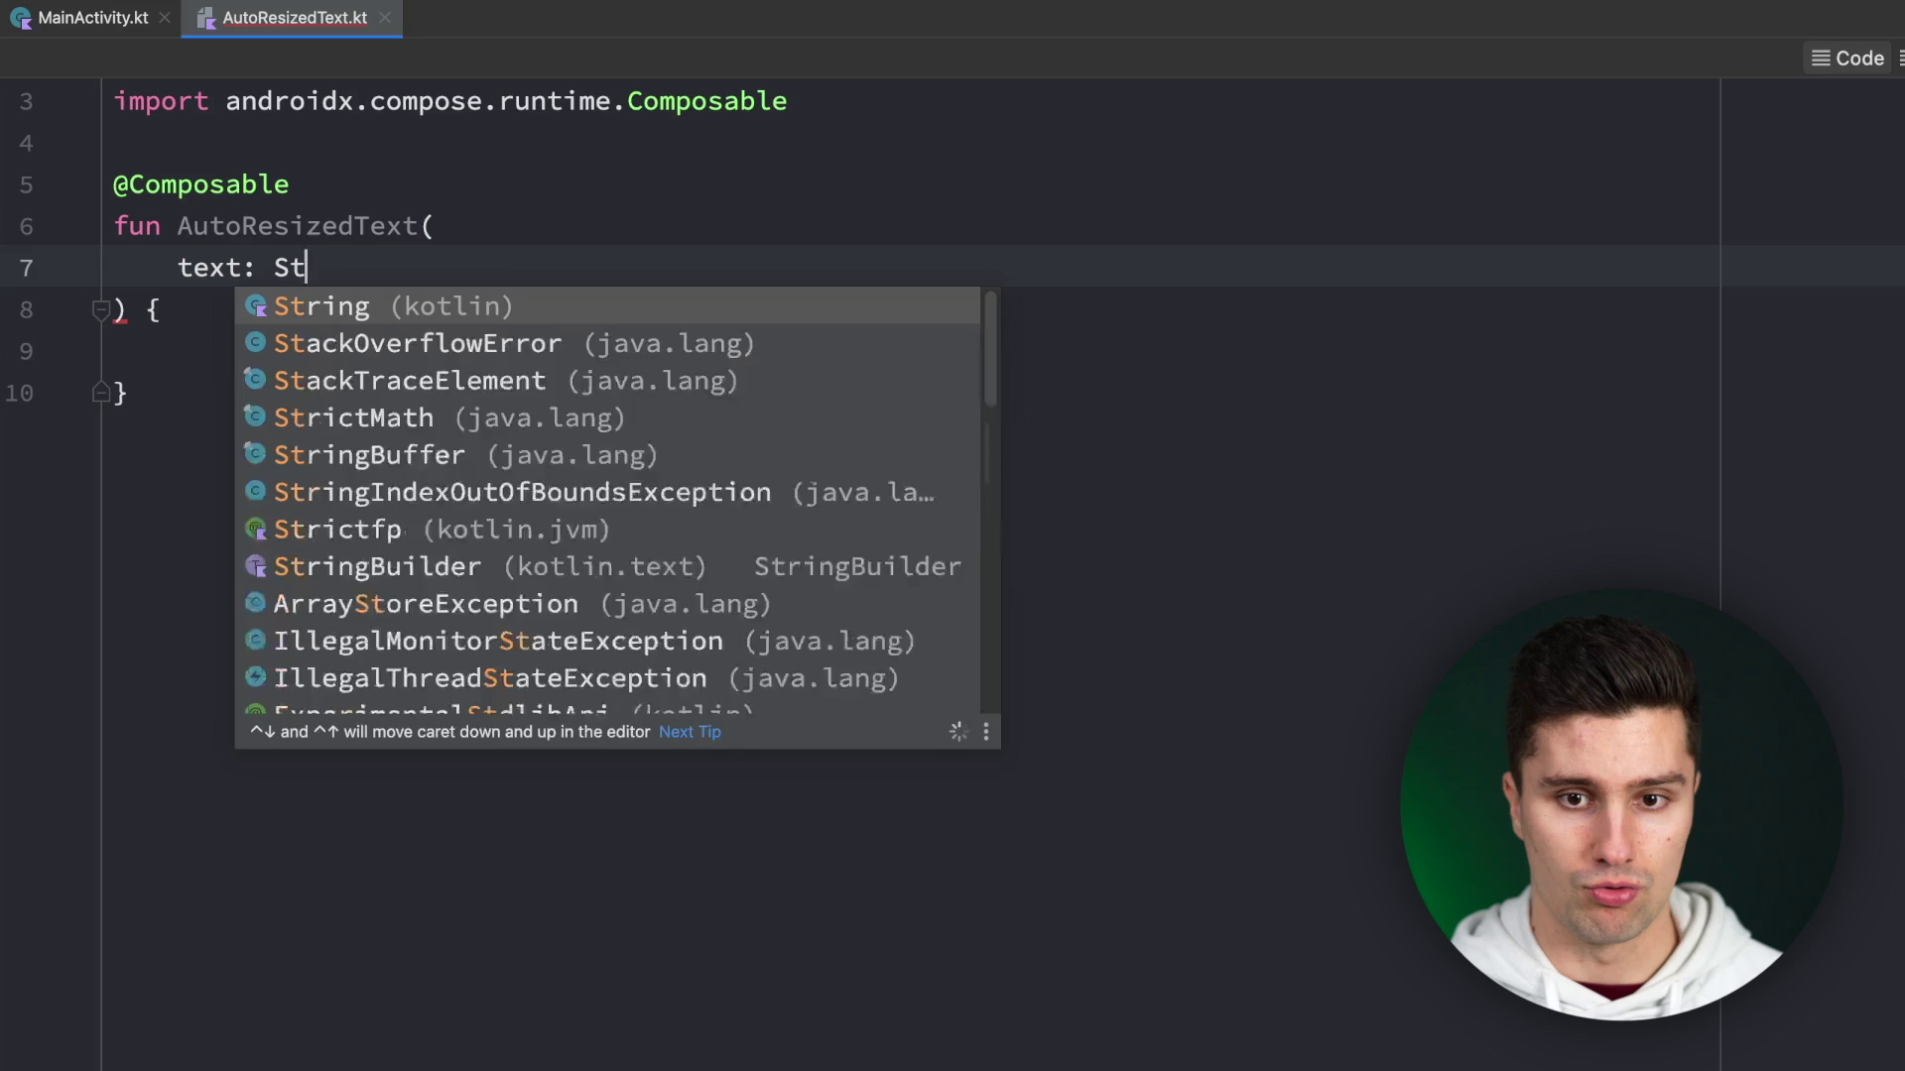
{"action": "key", "text": "Return"}
{"action": "type", "text": ","}
{"action": "key", "text": "Return"}
{"action": "type", "text": "style"}
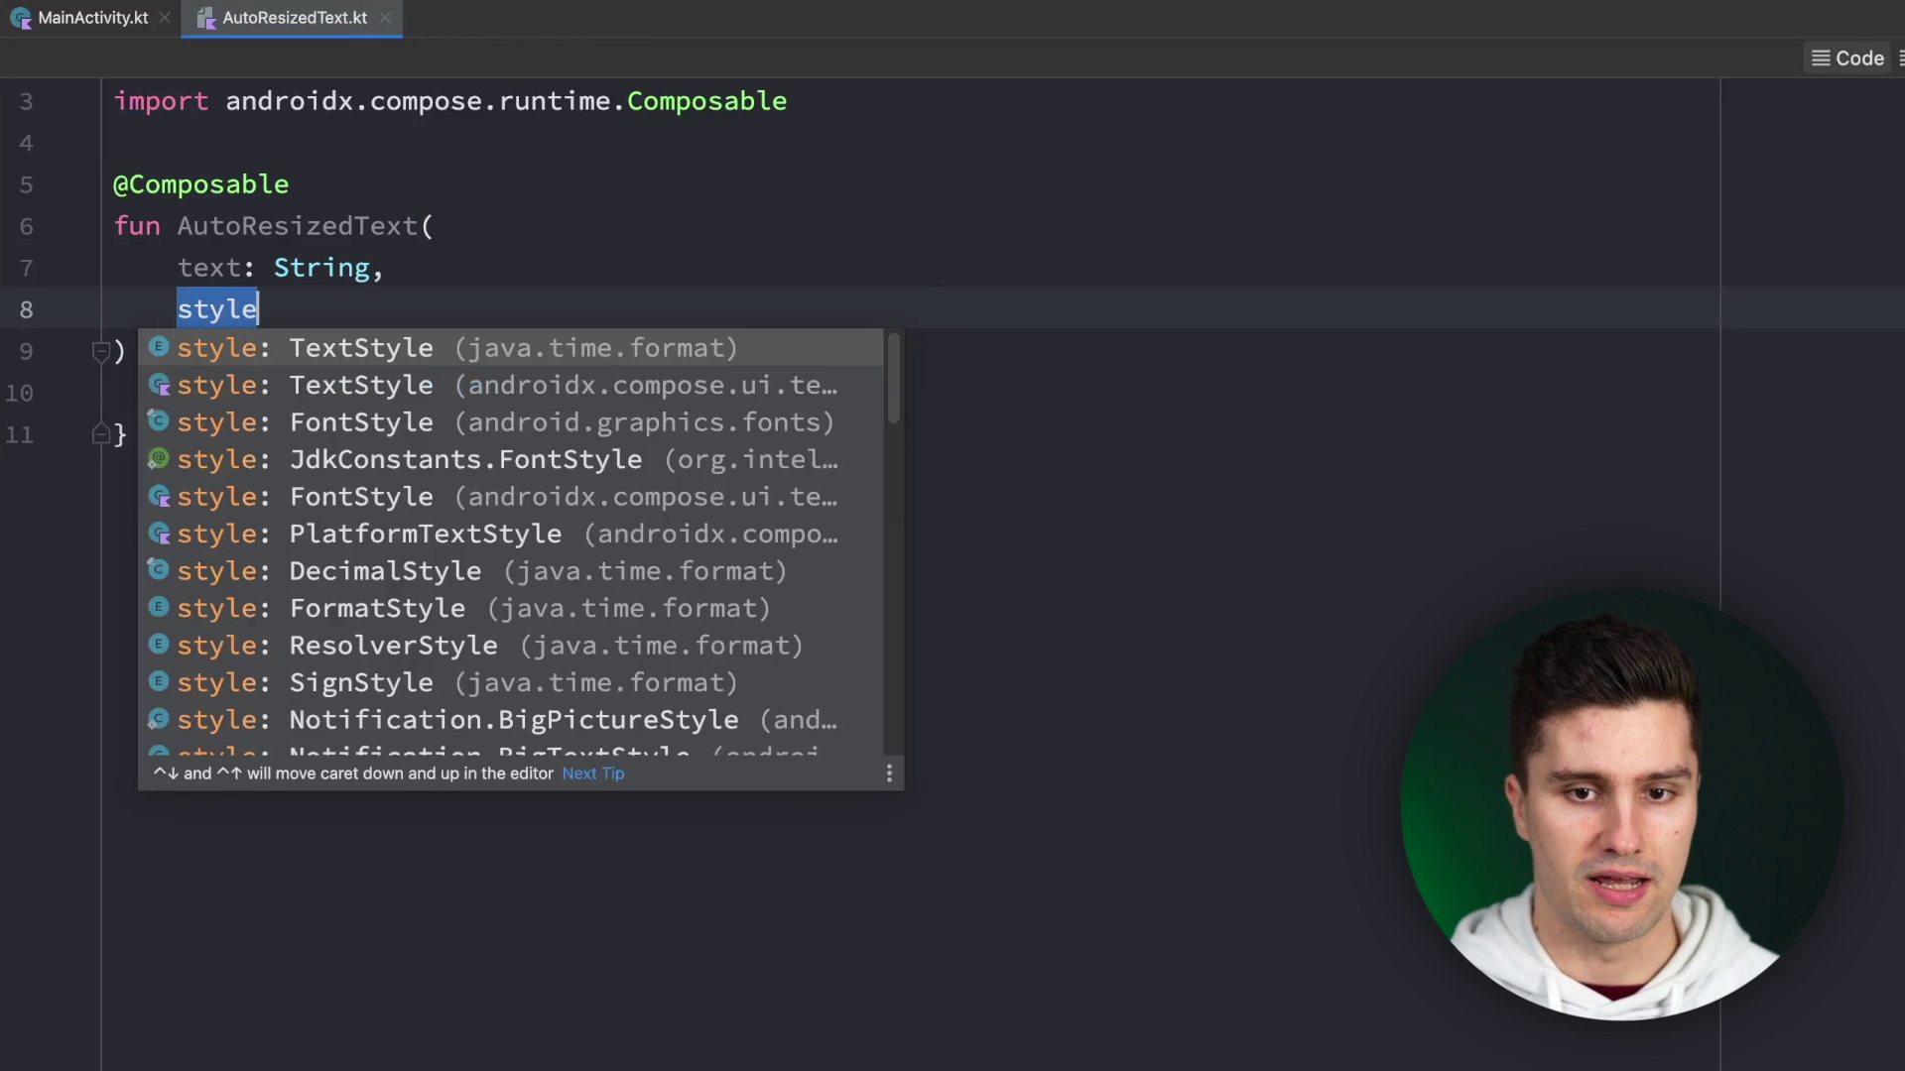
{"action": "key", "text": "Down"}
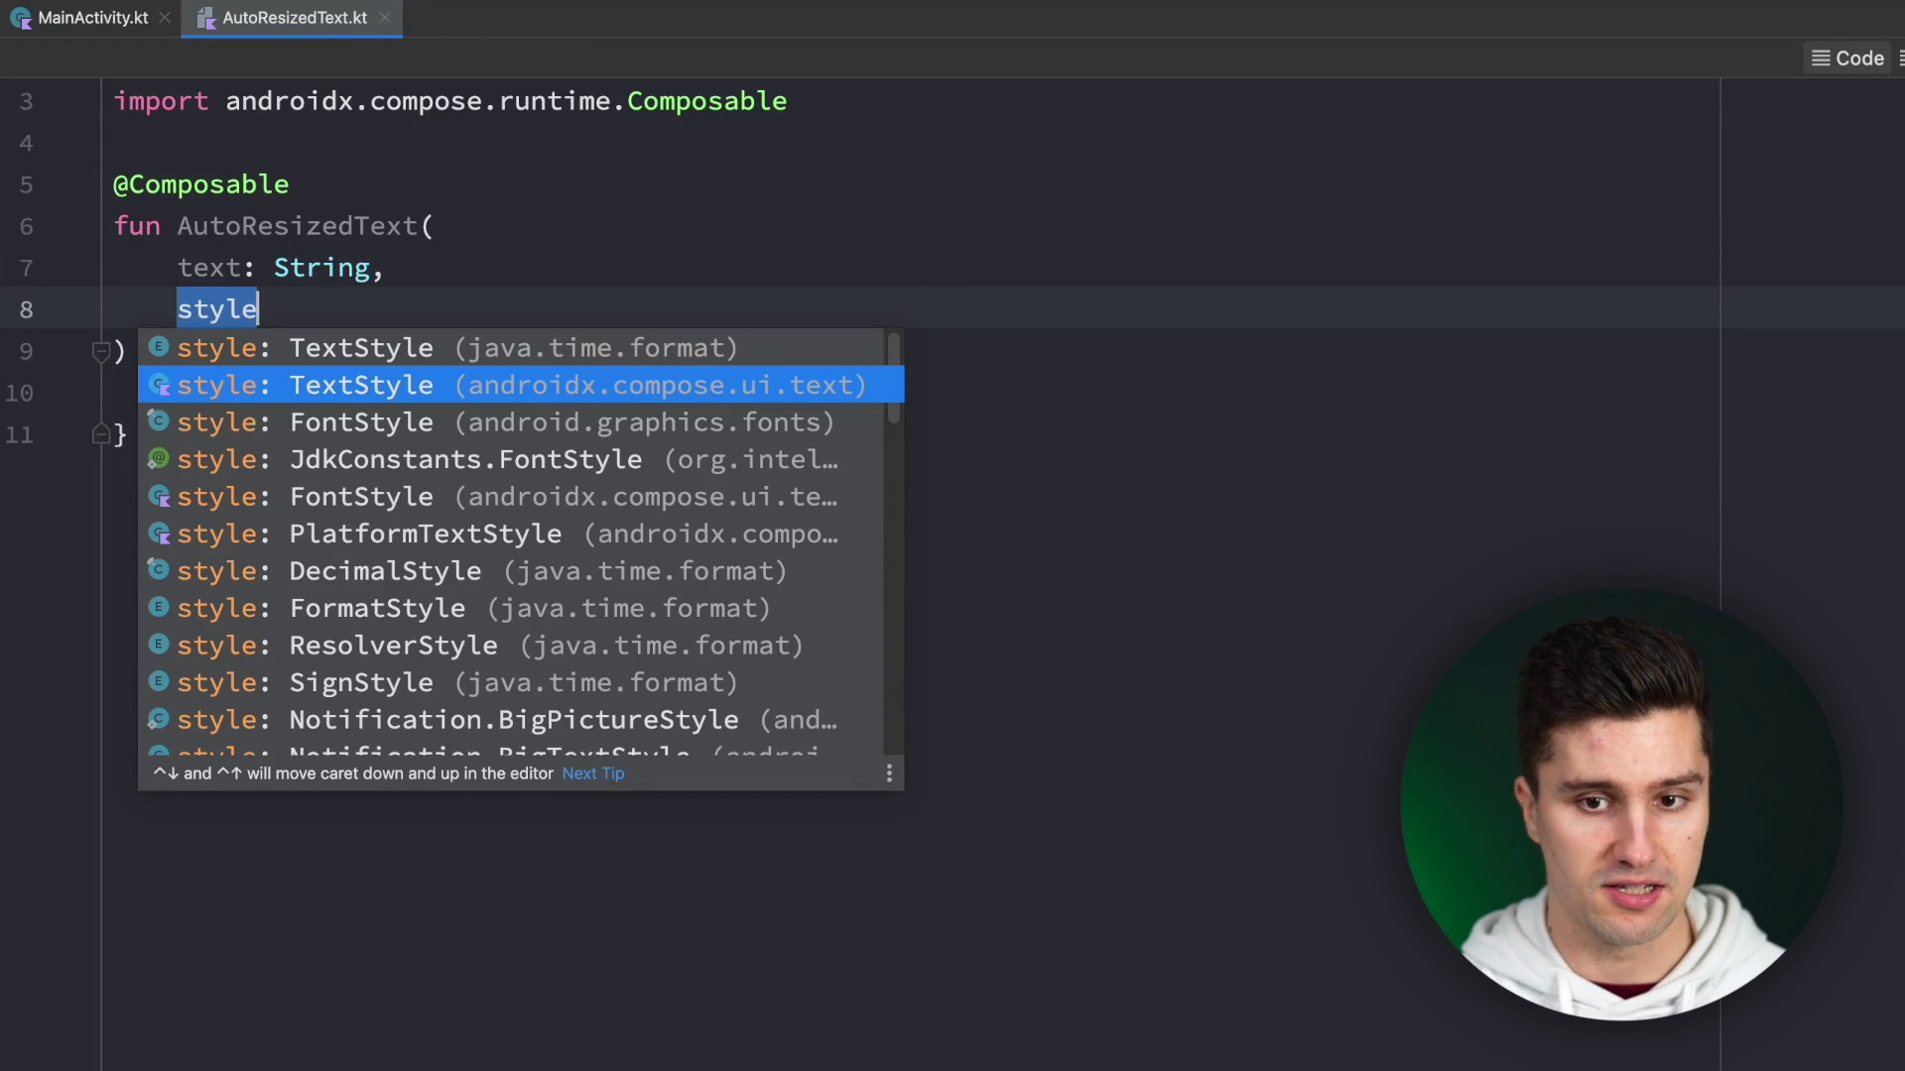
{"action": "key", "text": "Return"}
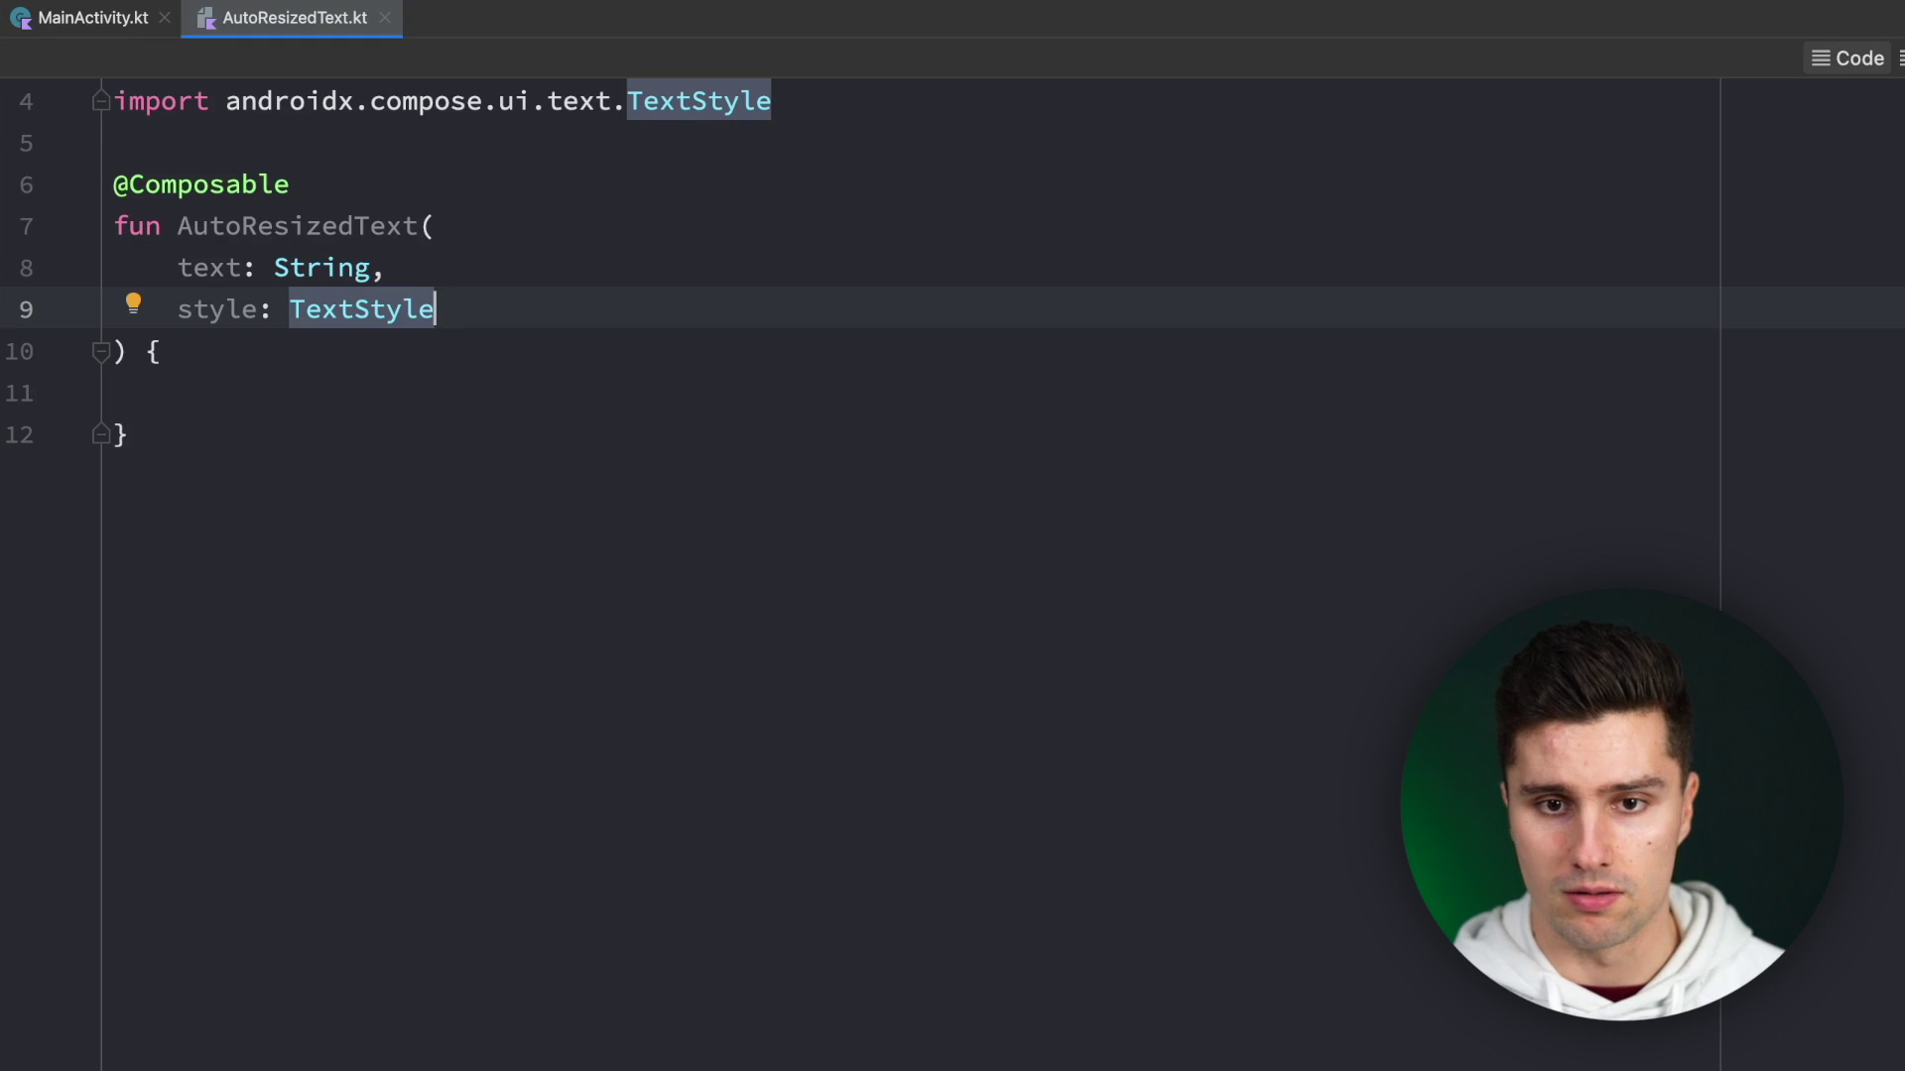
{"action": "type", "text": ","}
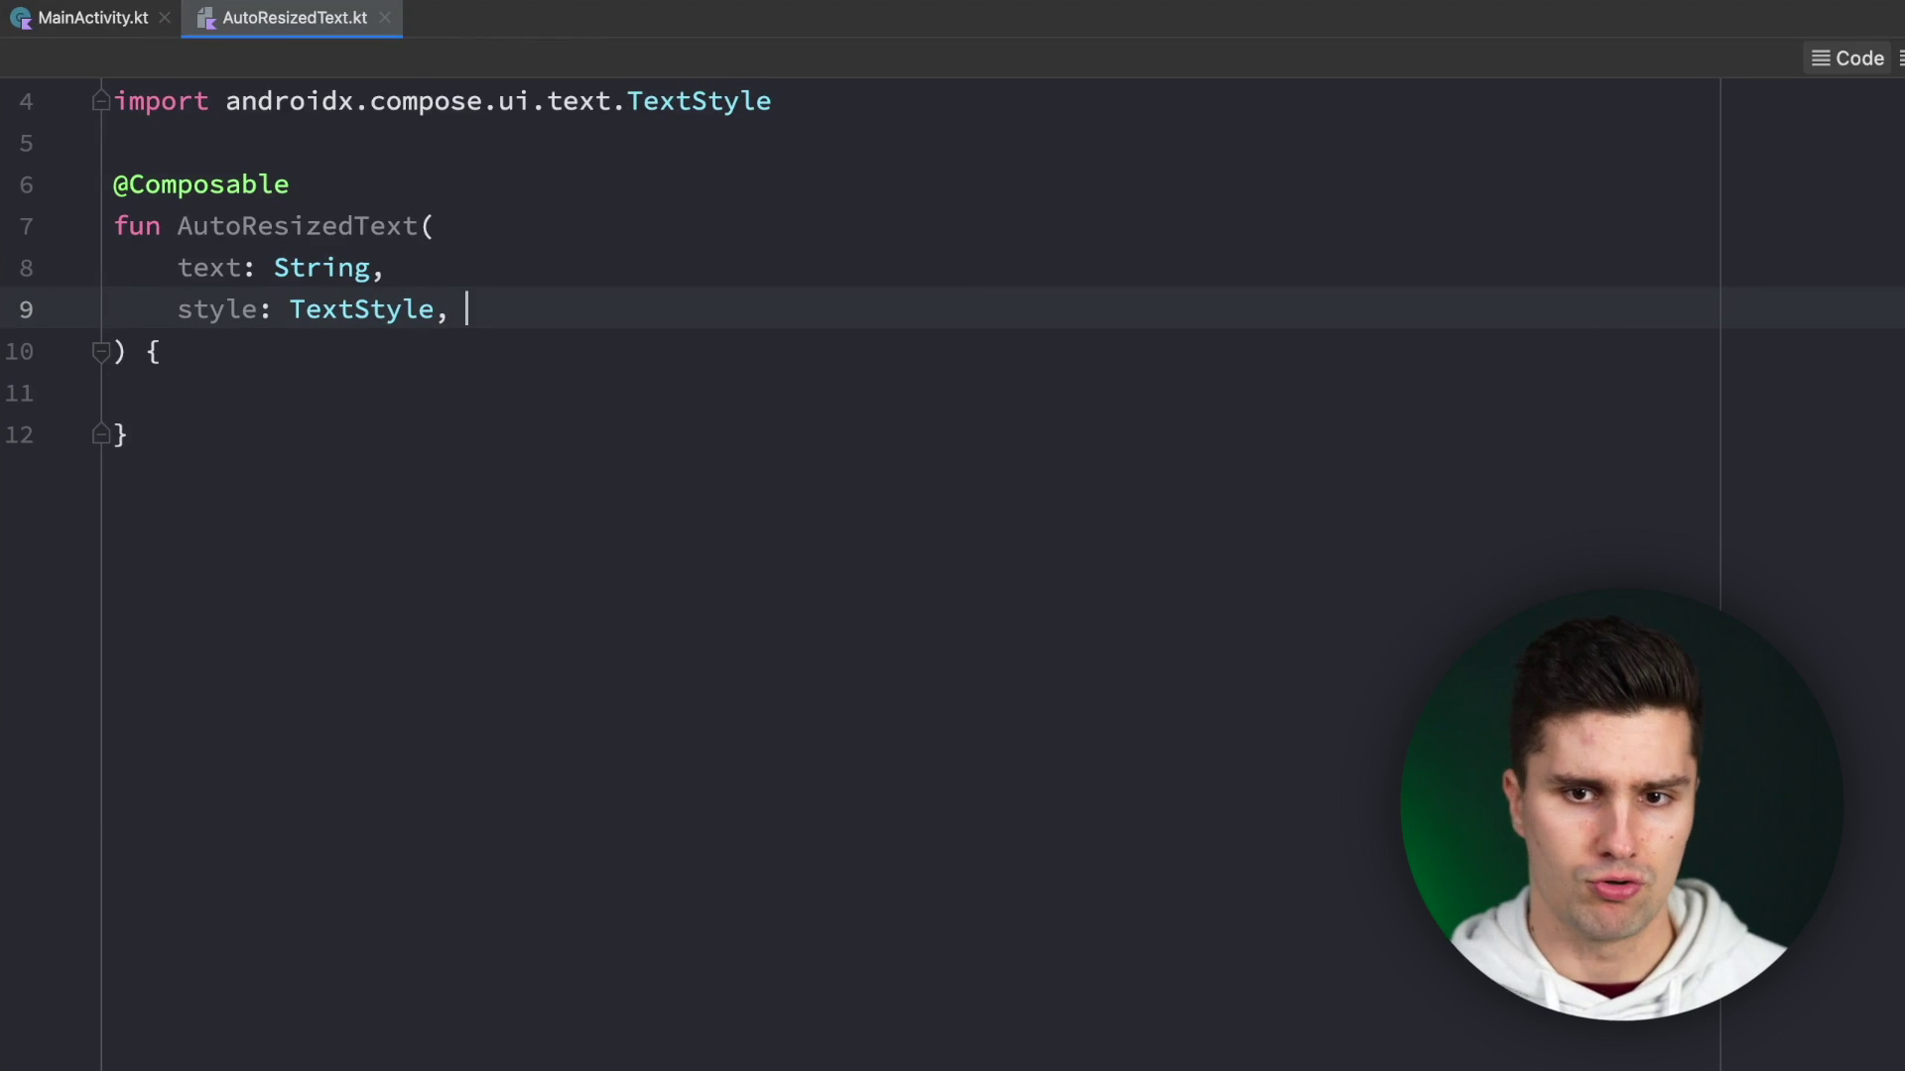
Default the style parameter to MaterialTheme.typography.body1.
{"action": "key", "text": "BackSpace"}
{"action": "type", "text": "= MaterialThe"}
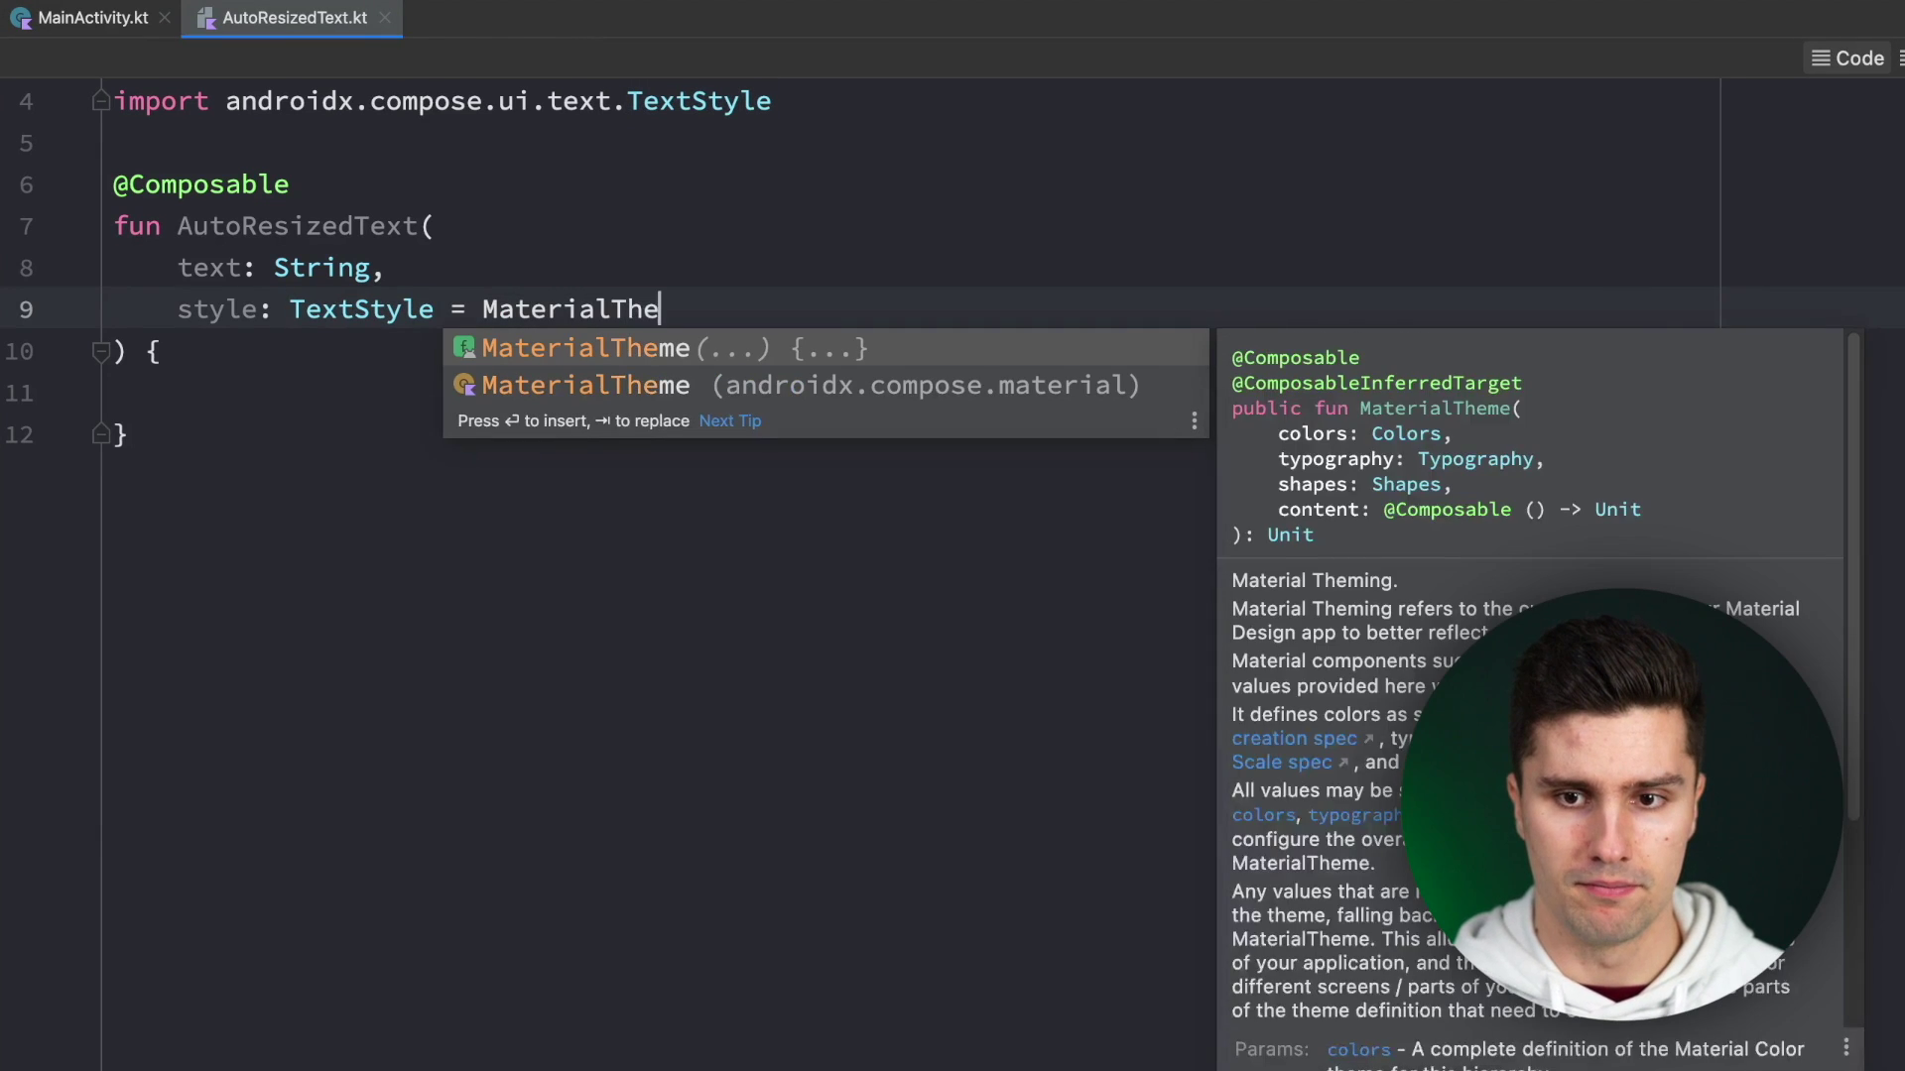
{"action": "type", "text": "me"}
{"action": "key", "text": "Down"}
{"action": "key", "text": "Return"}
{"action": "type", "text": "."}
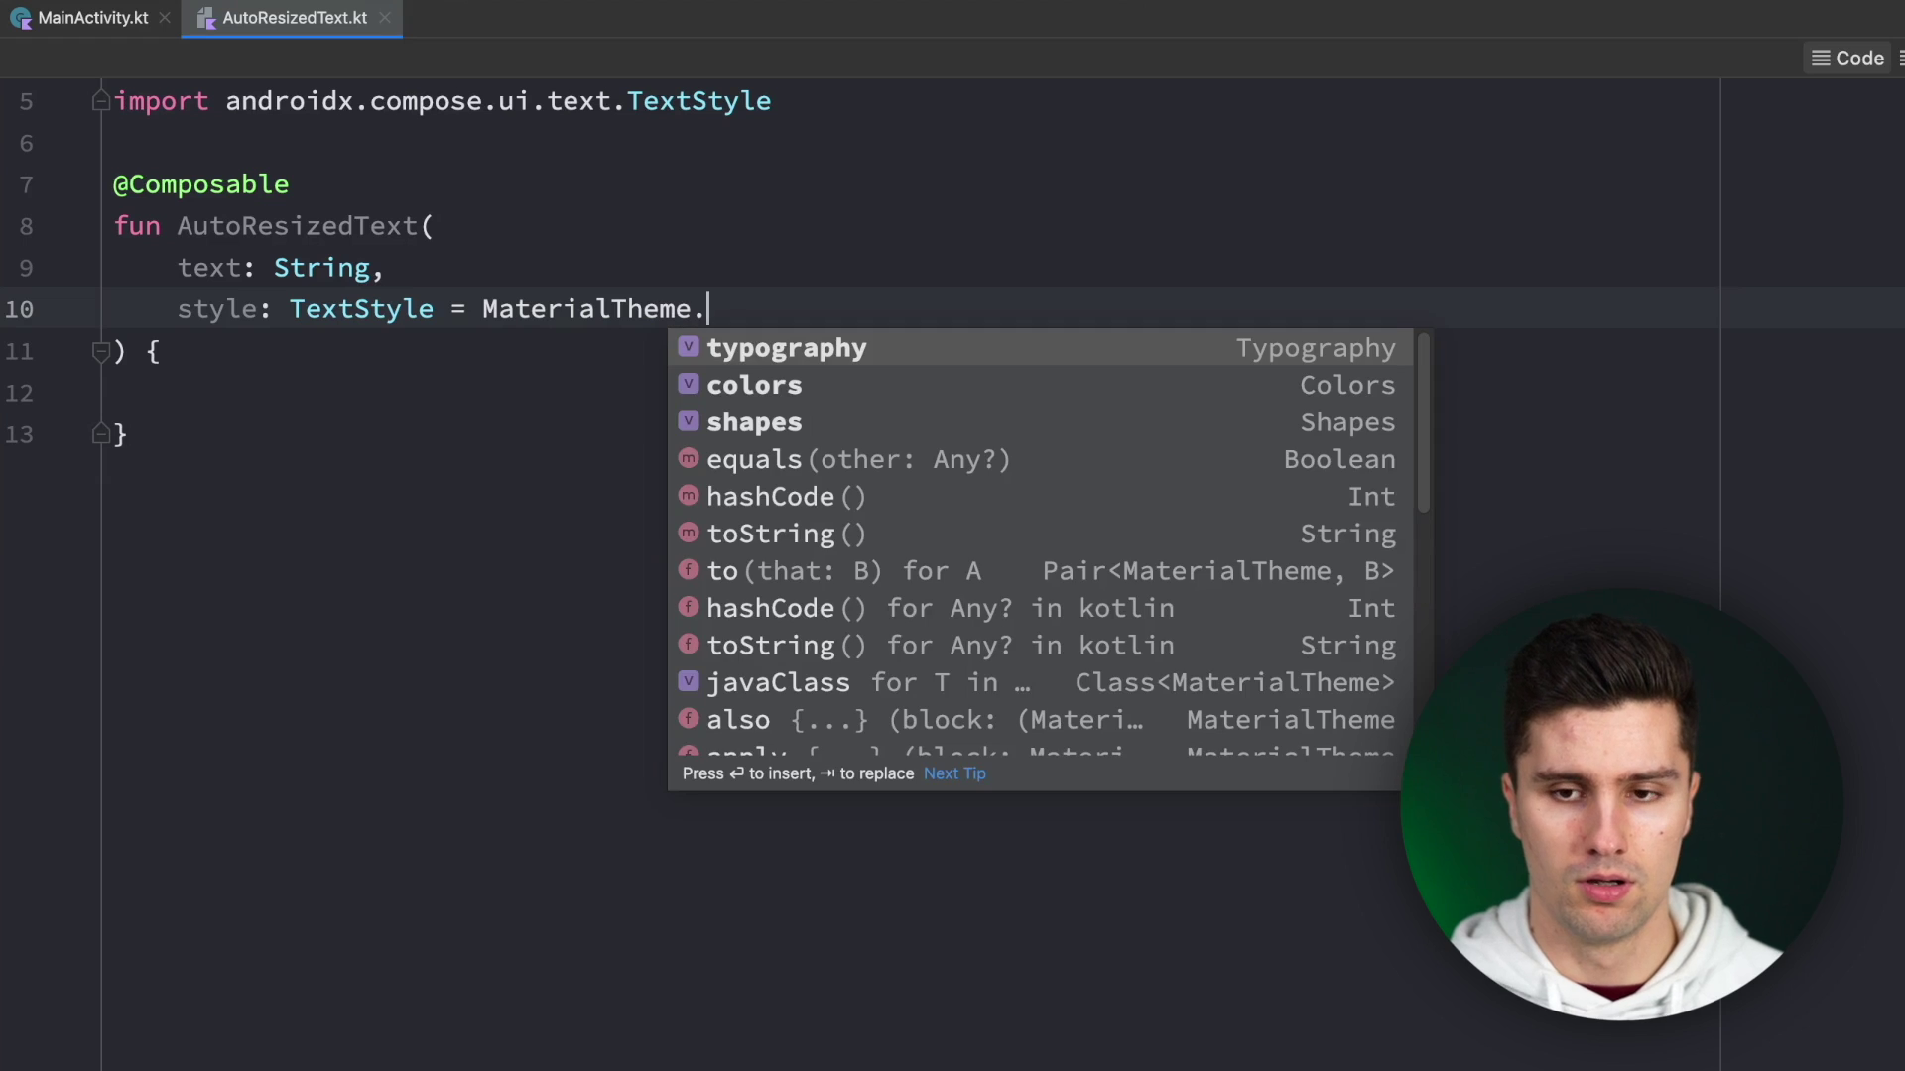
{"action": "key", "text": "Return"}
{"action": "type", "text": ".body1"}
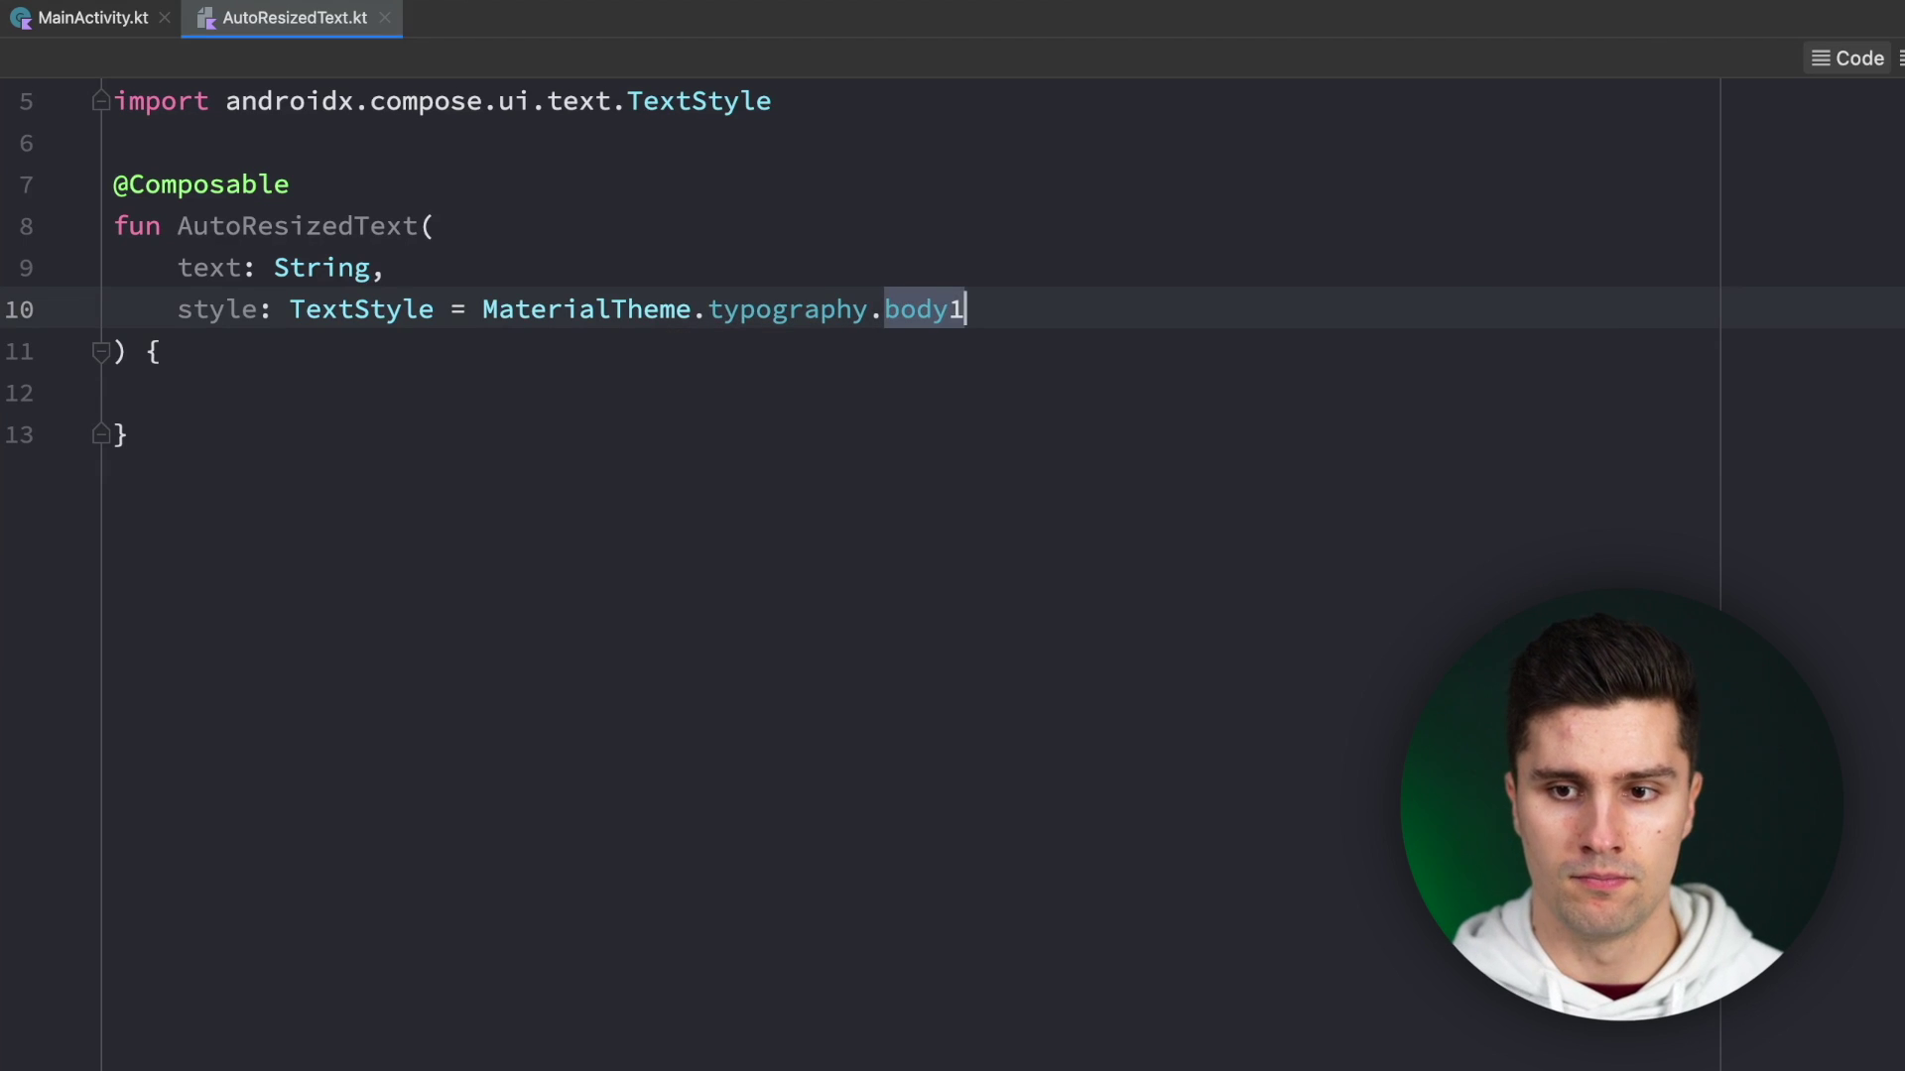
{"action": "type", "text": ","}
Add modifier: Modifier = Modifier and color: Color parameters.
{"action": "key", "text": "Return"}
{"action": "type", "text": "modifi"}
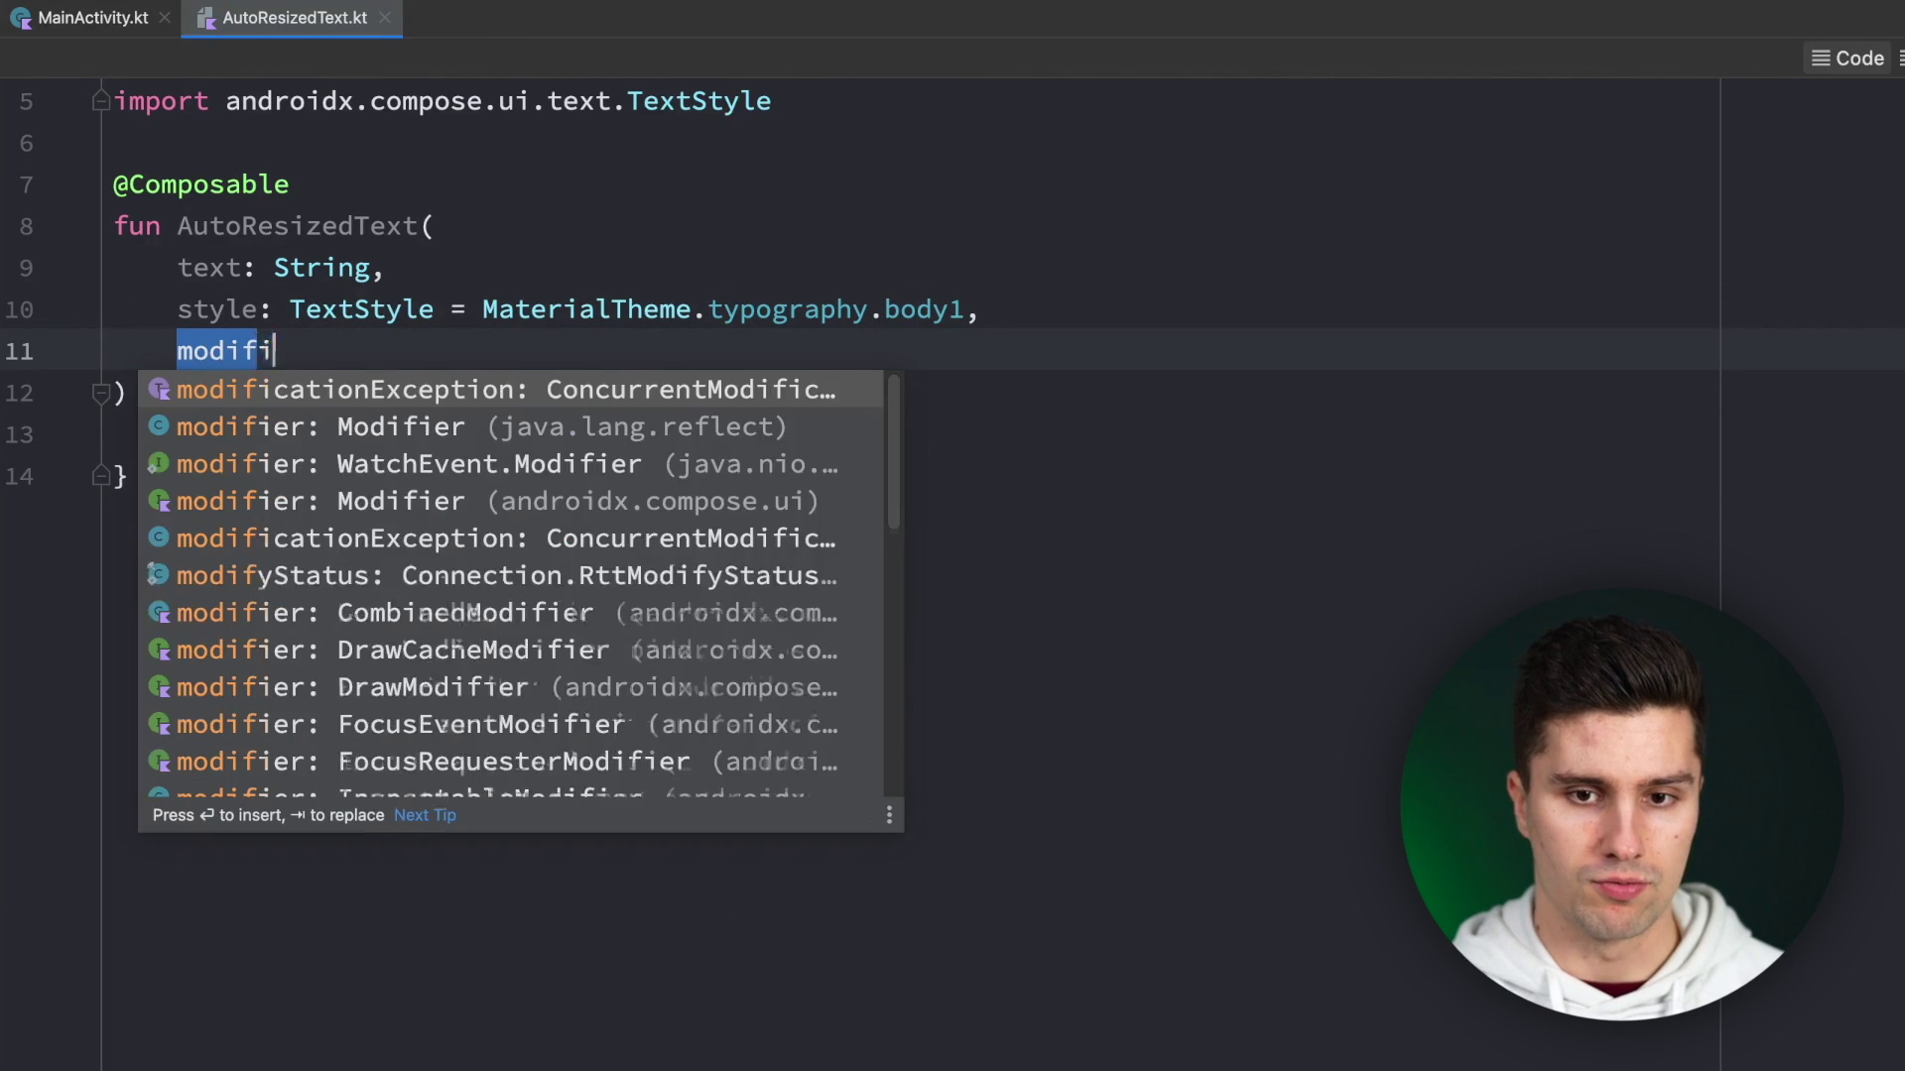
{"action": "type", "text": "er"}
{"action": "key", "text": "Down"}
{"action": "key", "text": "Down"}
{"action": "key", "text": "Return"}
{"action": "type", "text": "="}
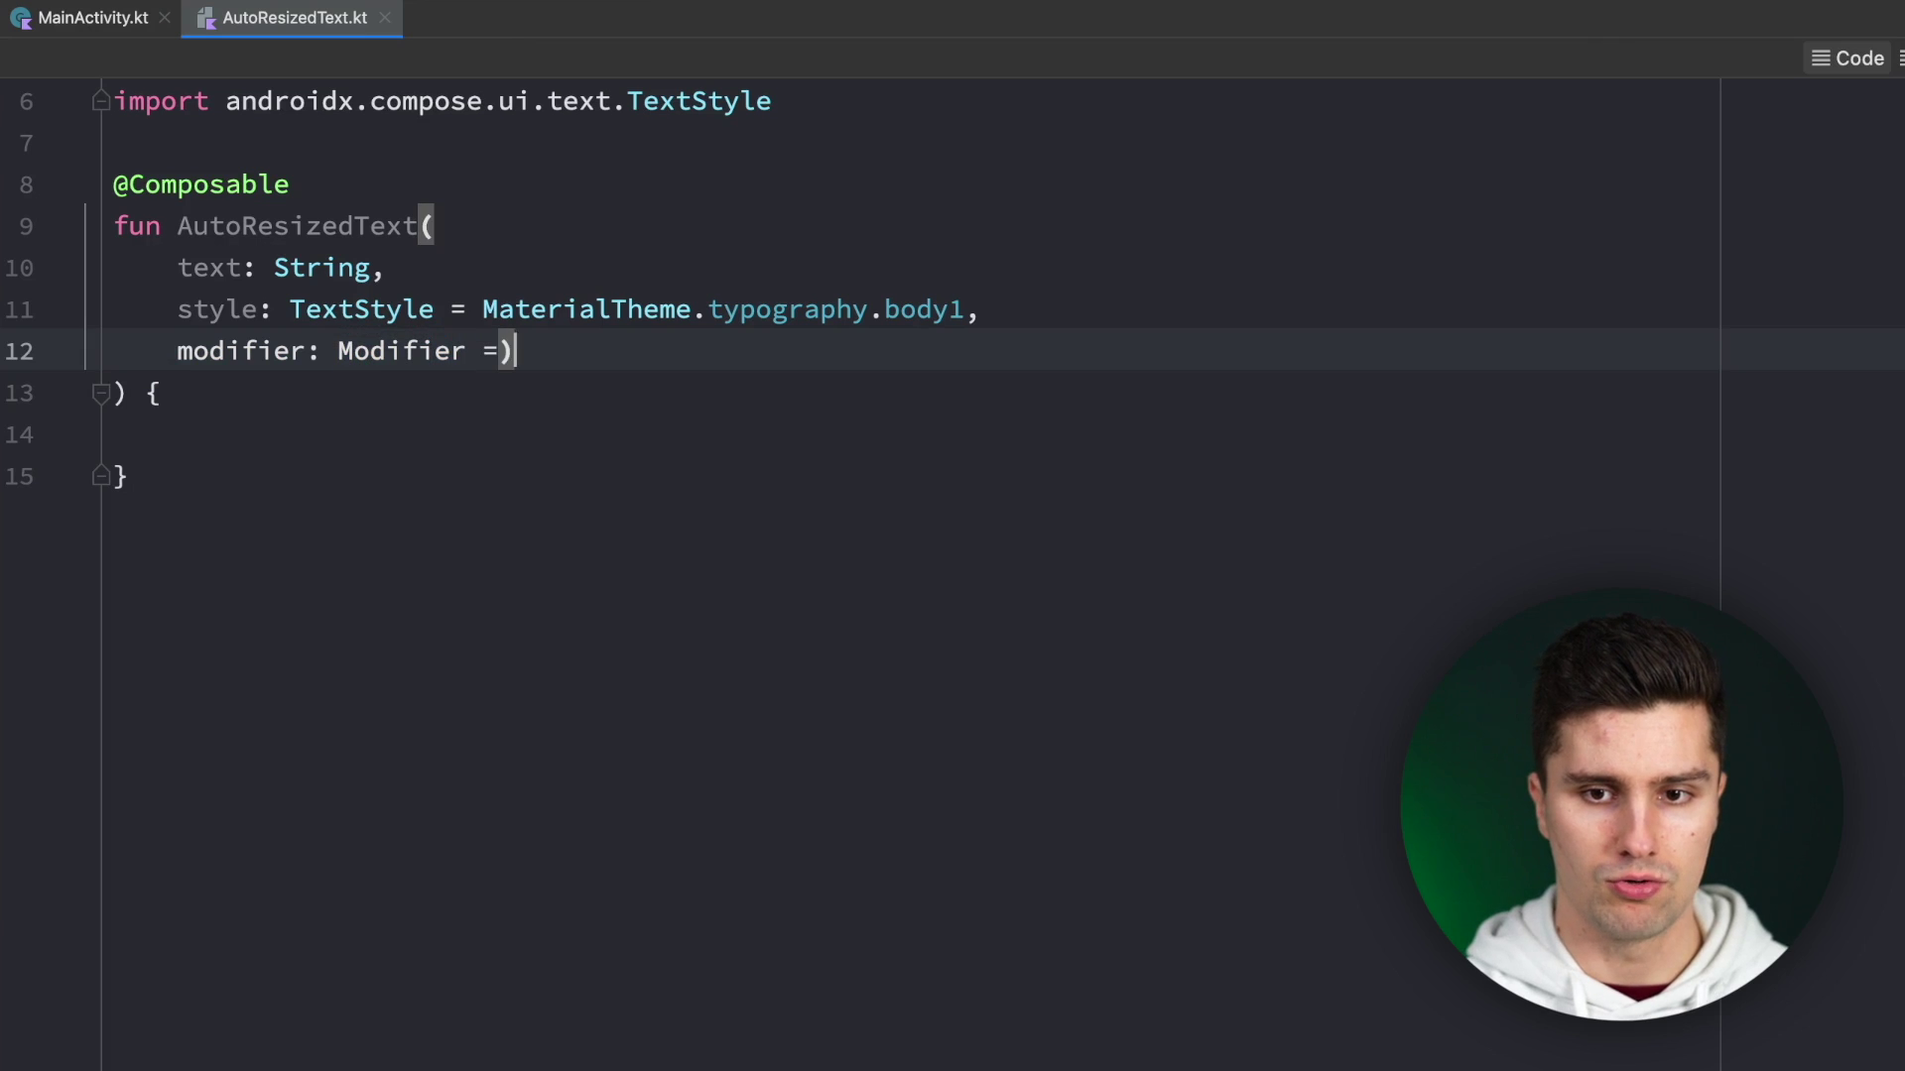
{"action": "type", "text": " Modi"}
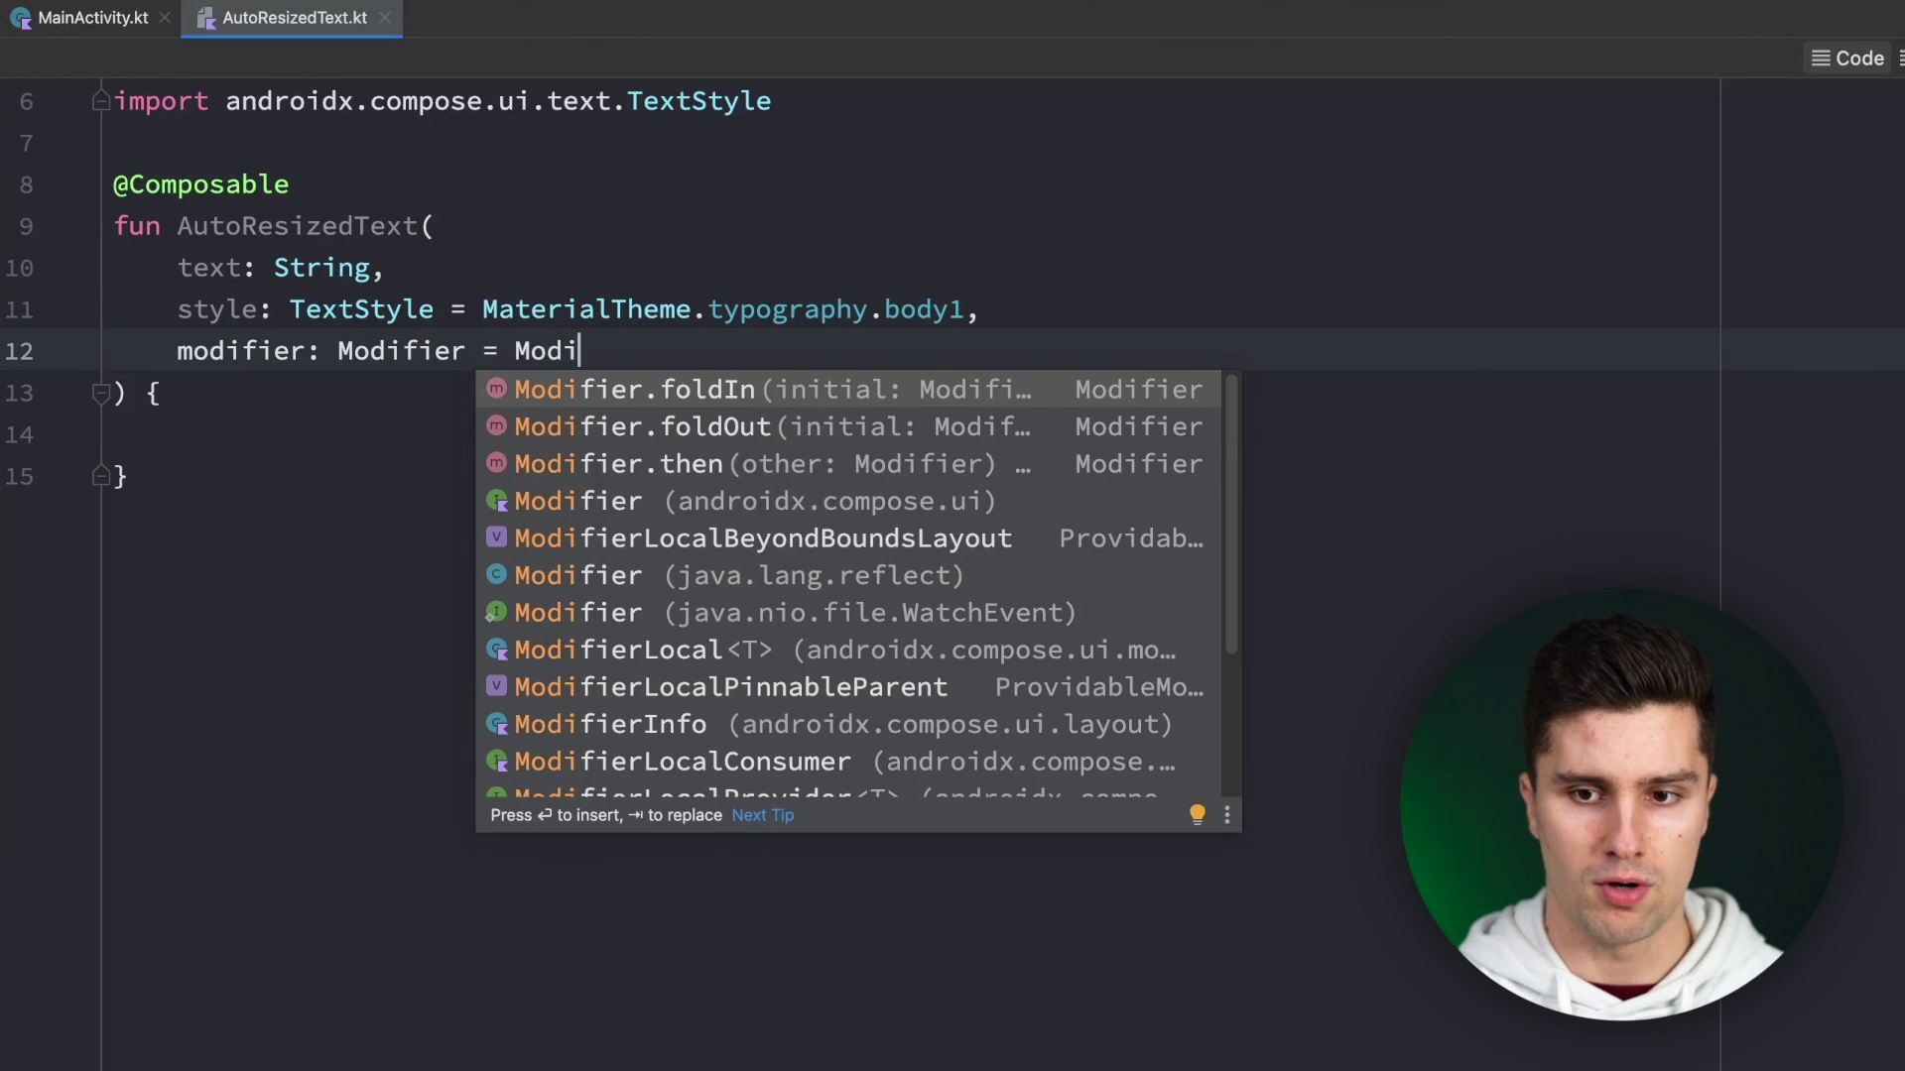
{"action": "key", "text": "Down"}
{"action": "key", "text": "Down"}
{"action": "key", "text": "Down"}
{"action": "key", "text": "Return"}
{"action": "type", "text": ","}
{"action": "key", "text": "Return"}
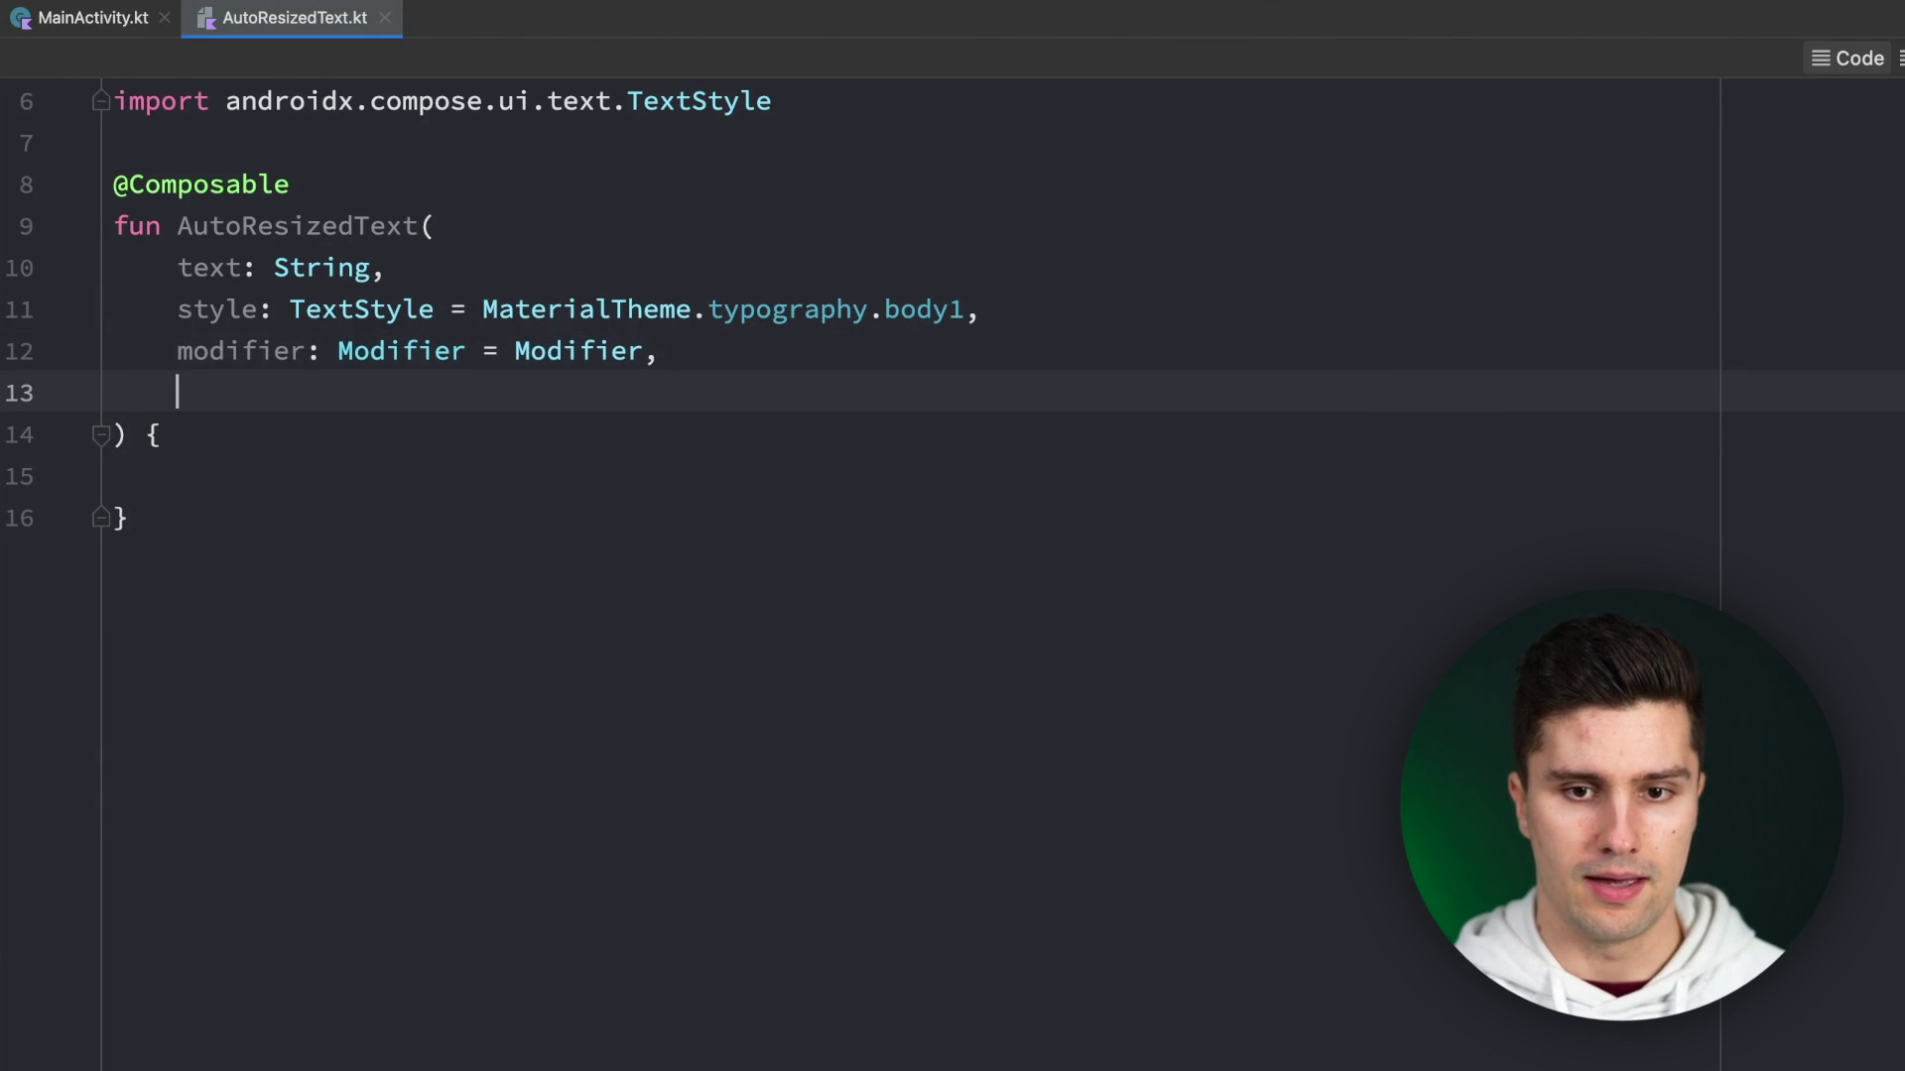
{"action": "type", "text": "color: Co"}
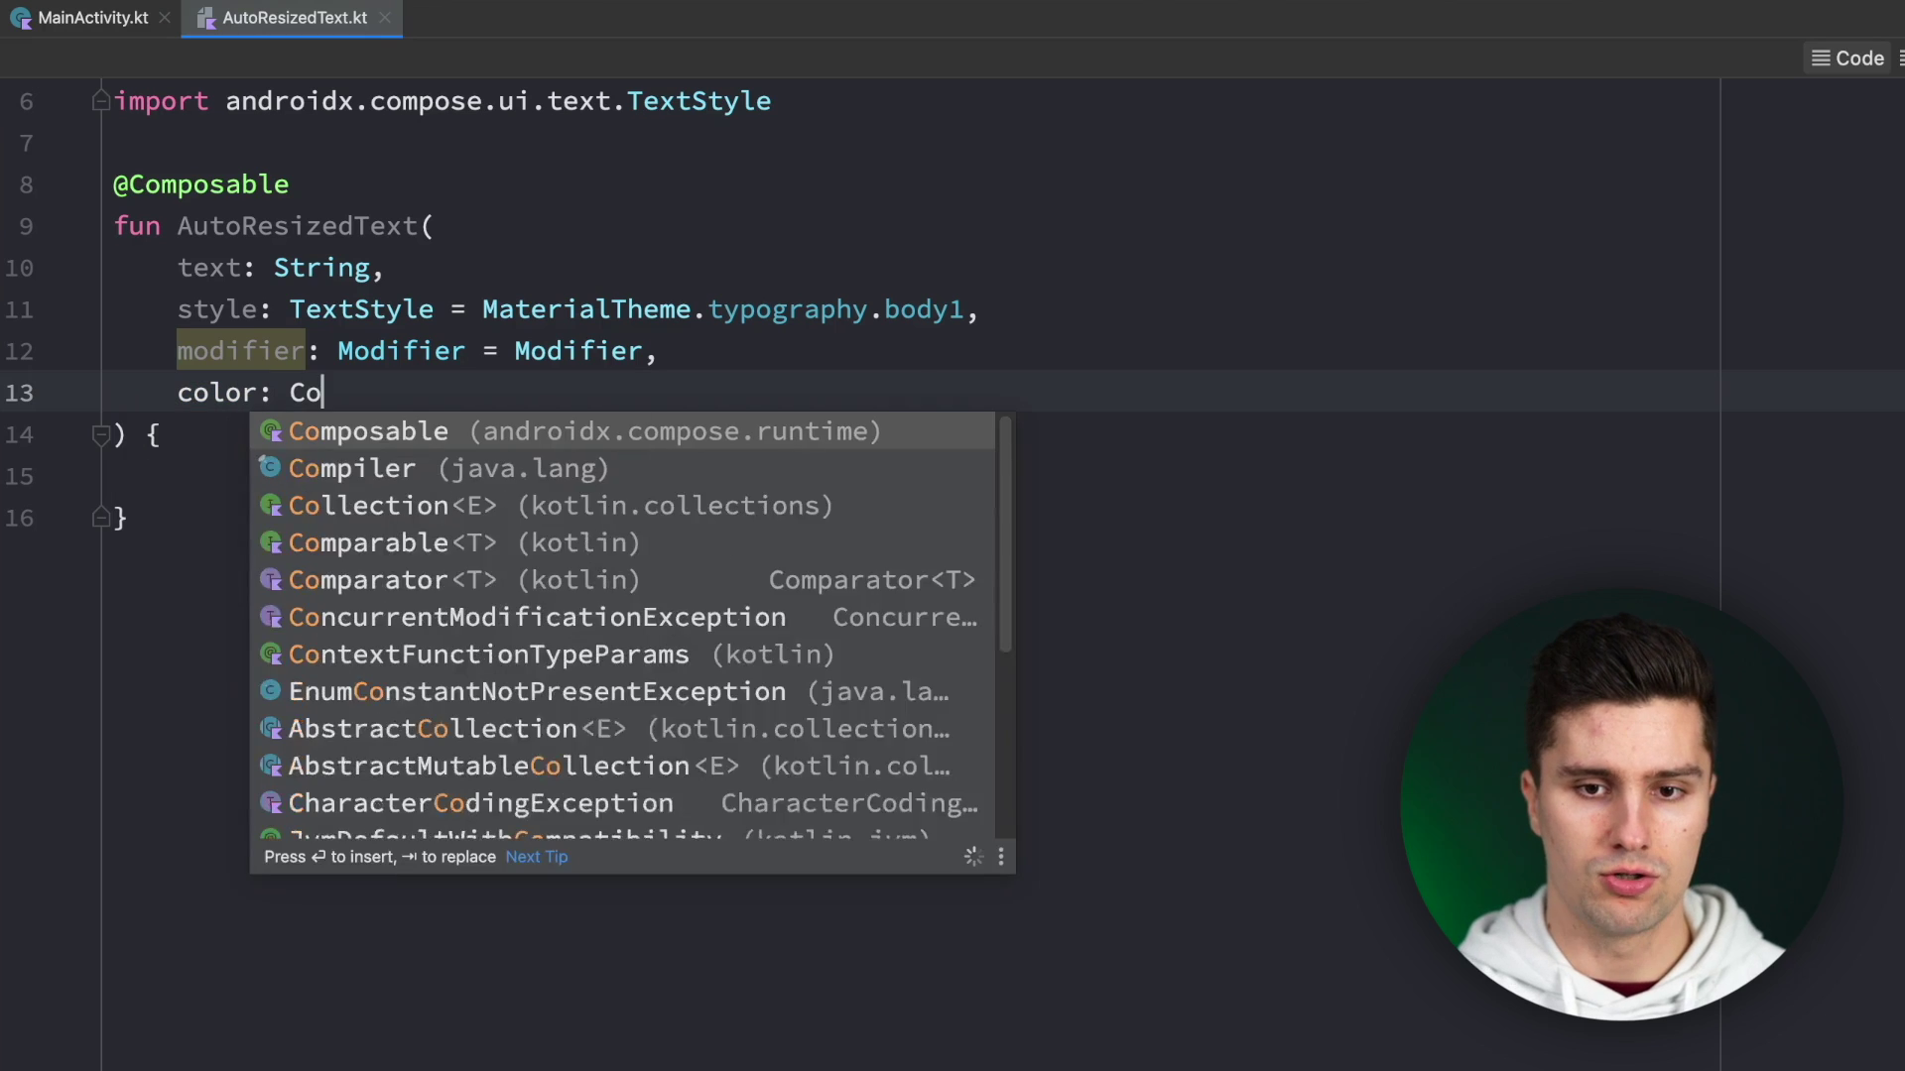
{"action": "type", "text": "lor"}
{"action": "key", "text": "Down"}
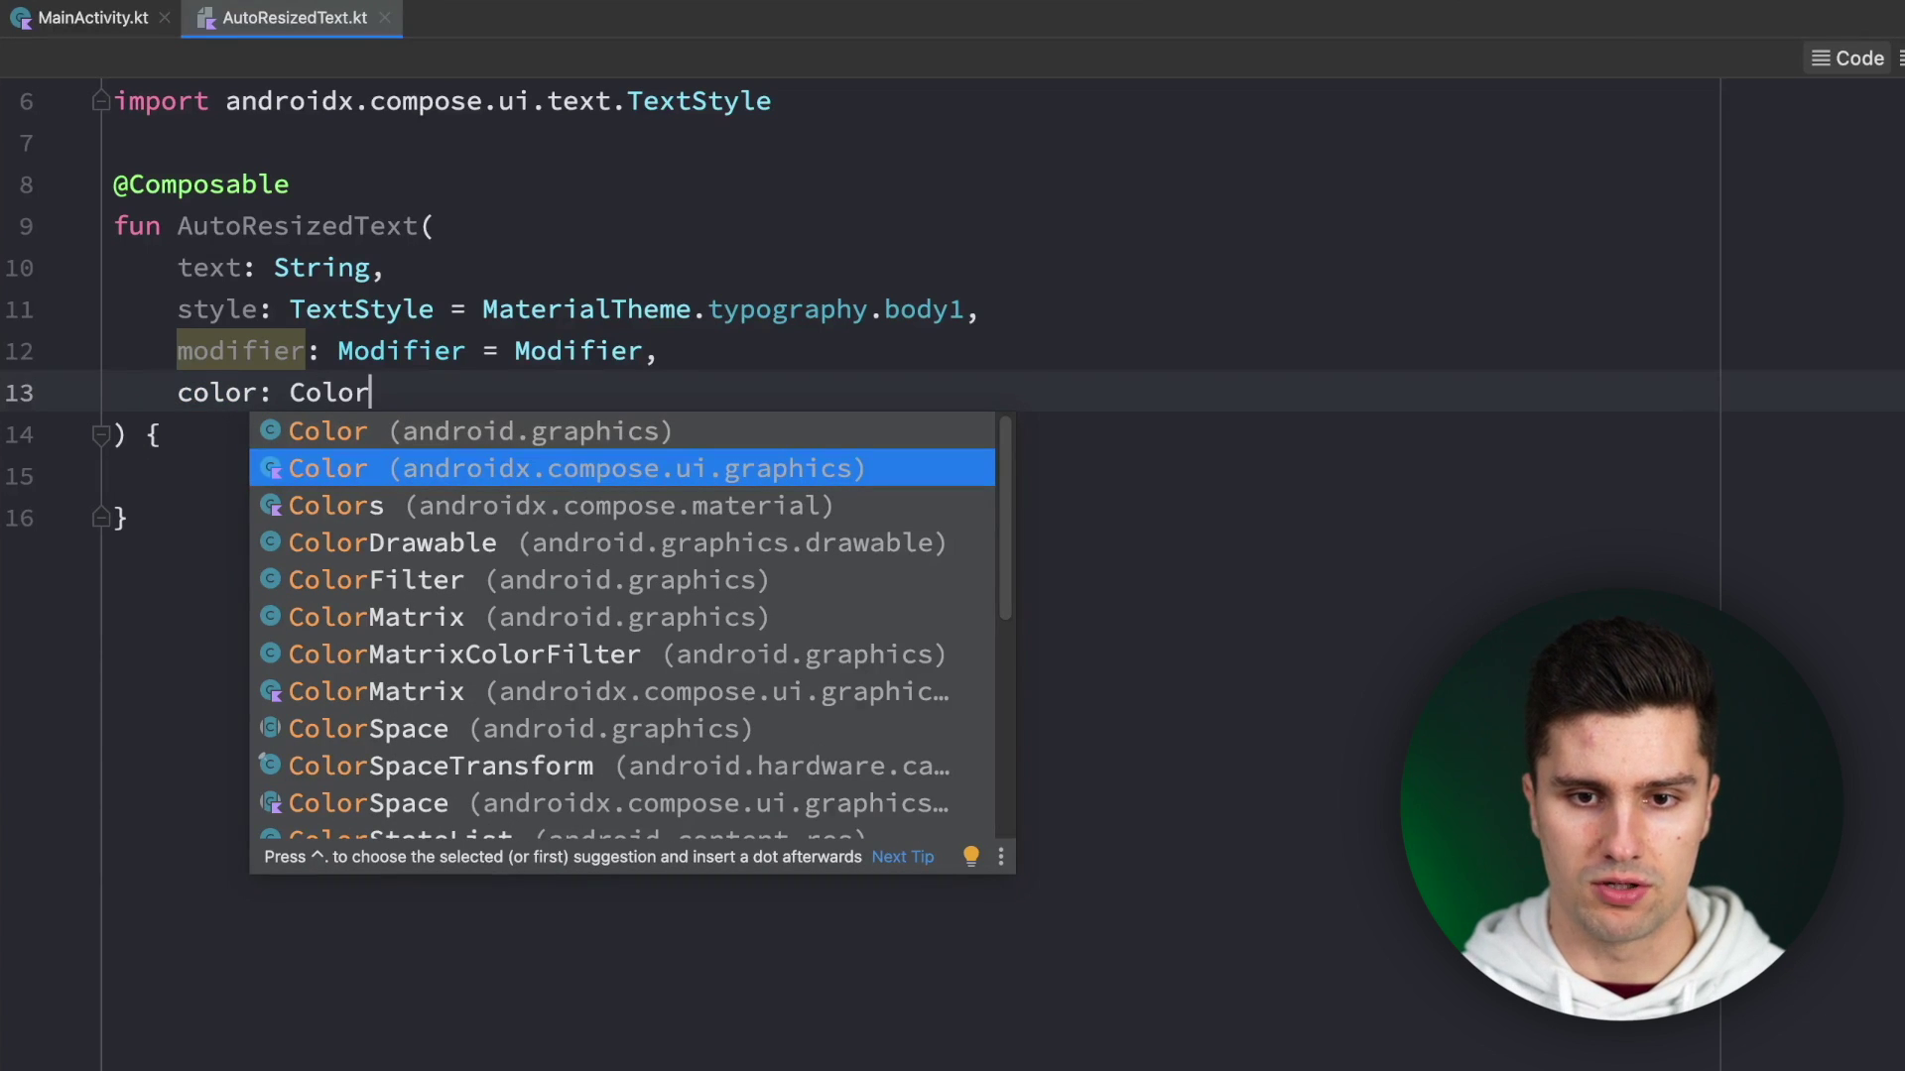
{"action": "key", "text": "Return"}
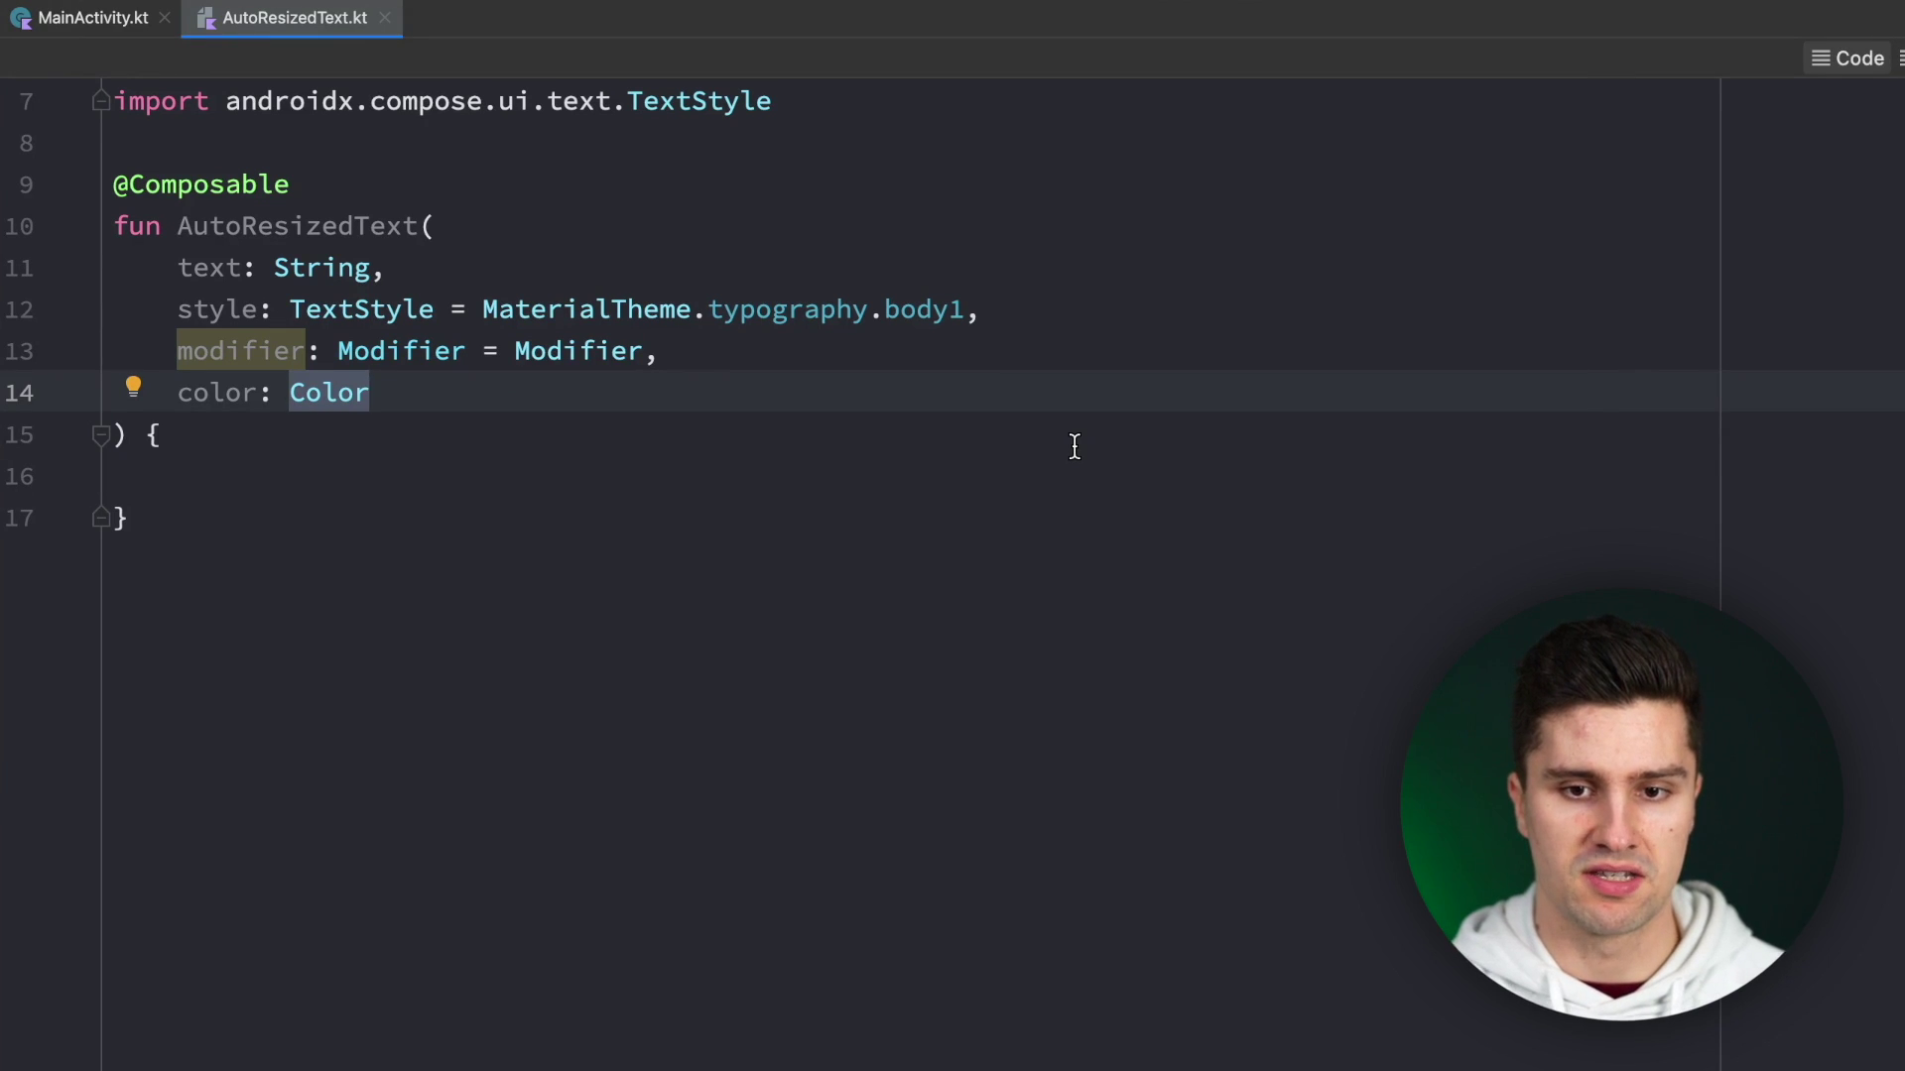
{"action": "type", "text": "= _style.color"}
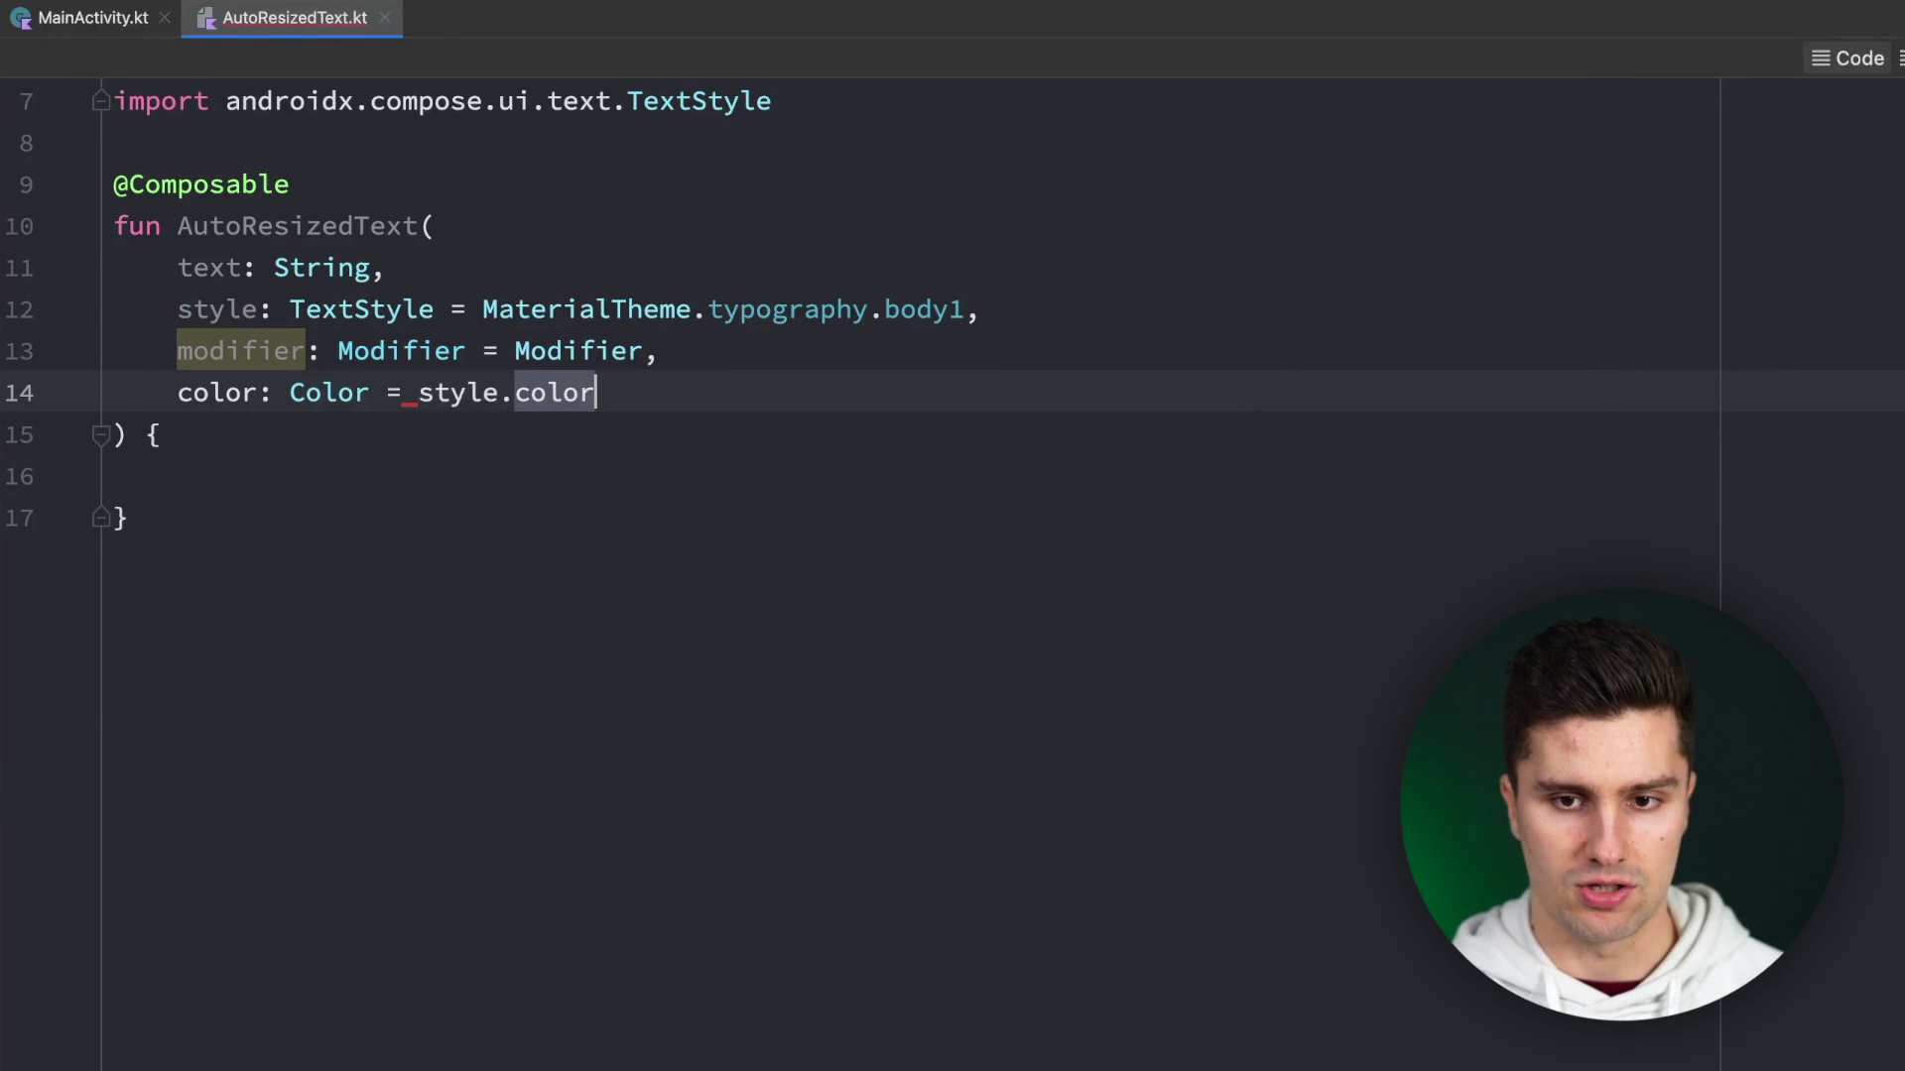
{"action": "key", "text": "Down"}
{"action": "key", "text": "Down"}
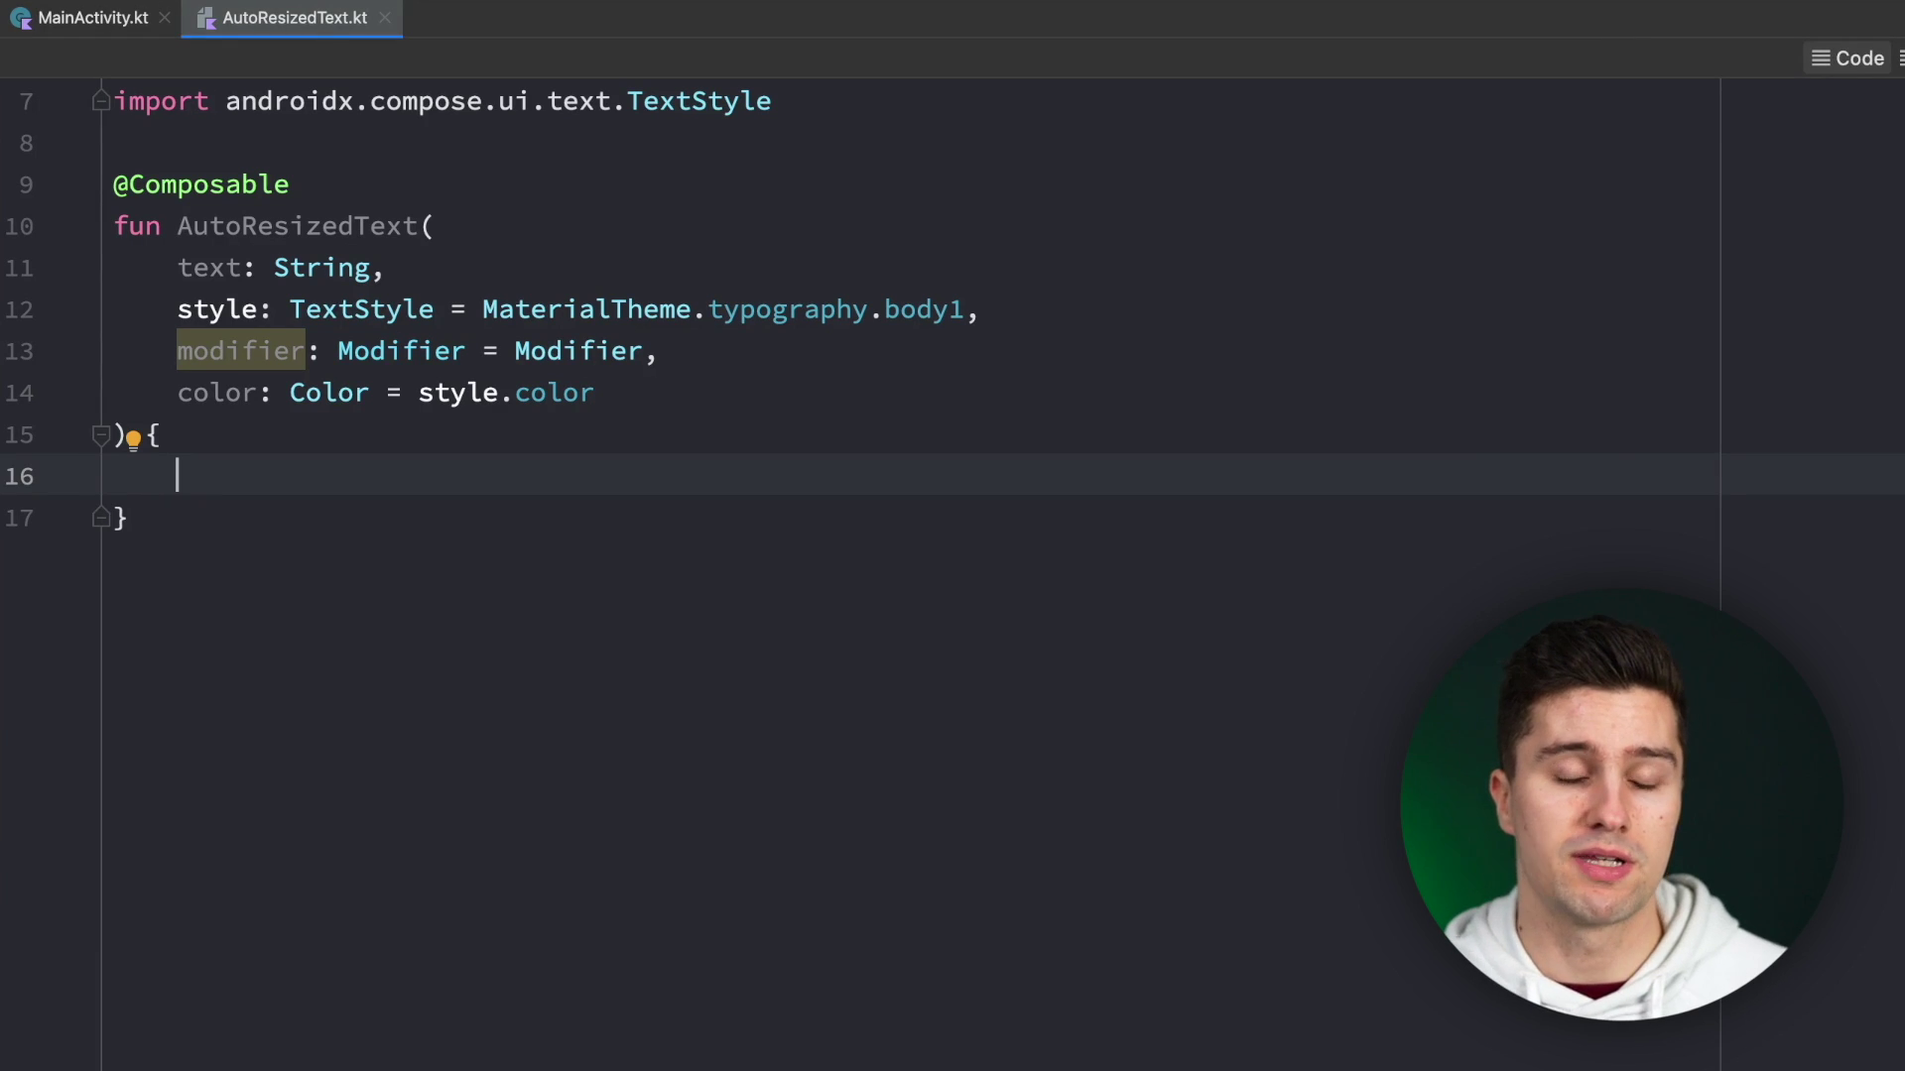
{"action": "scroll", "coordinate": [1071, 476], "scroll_direction": "down", "scroll_amount": 2}
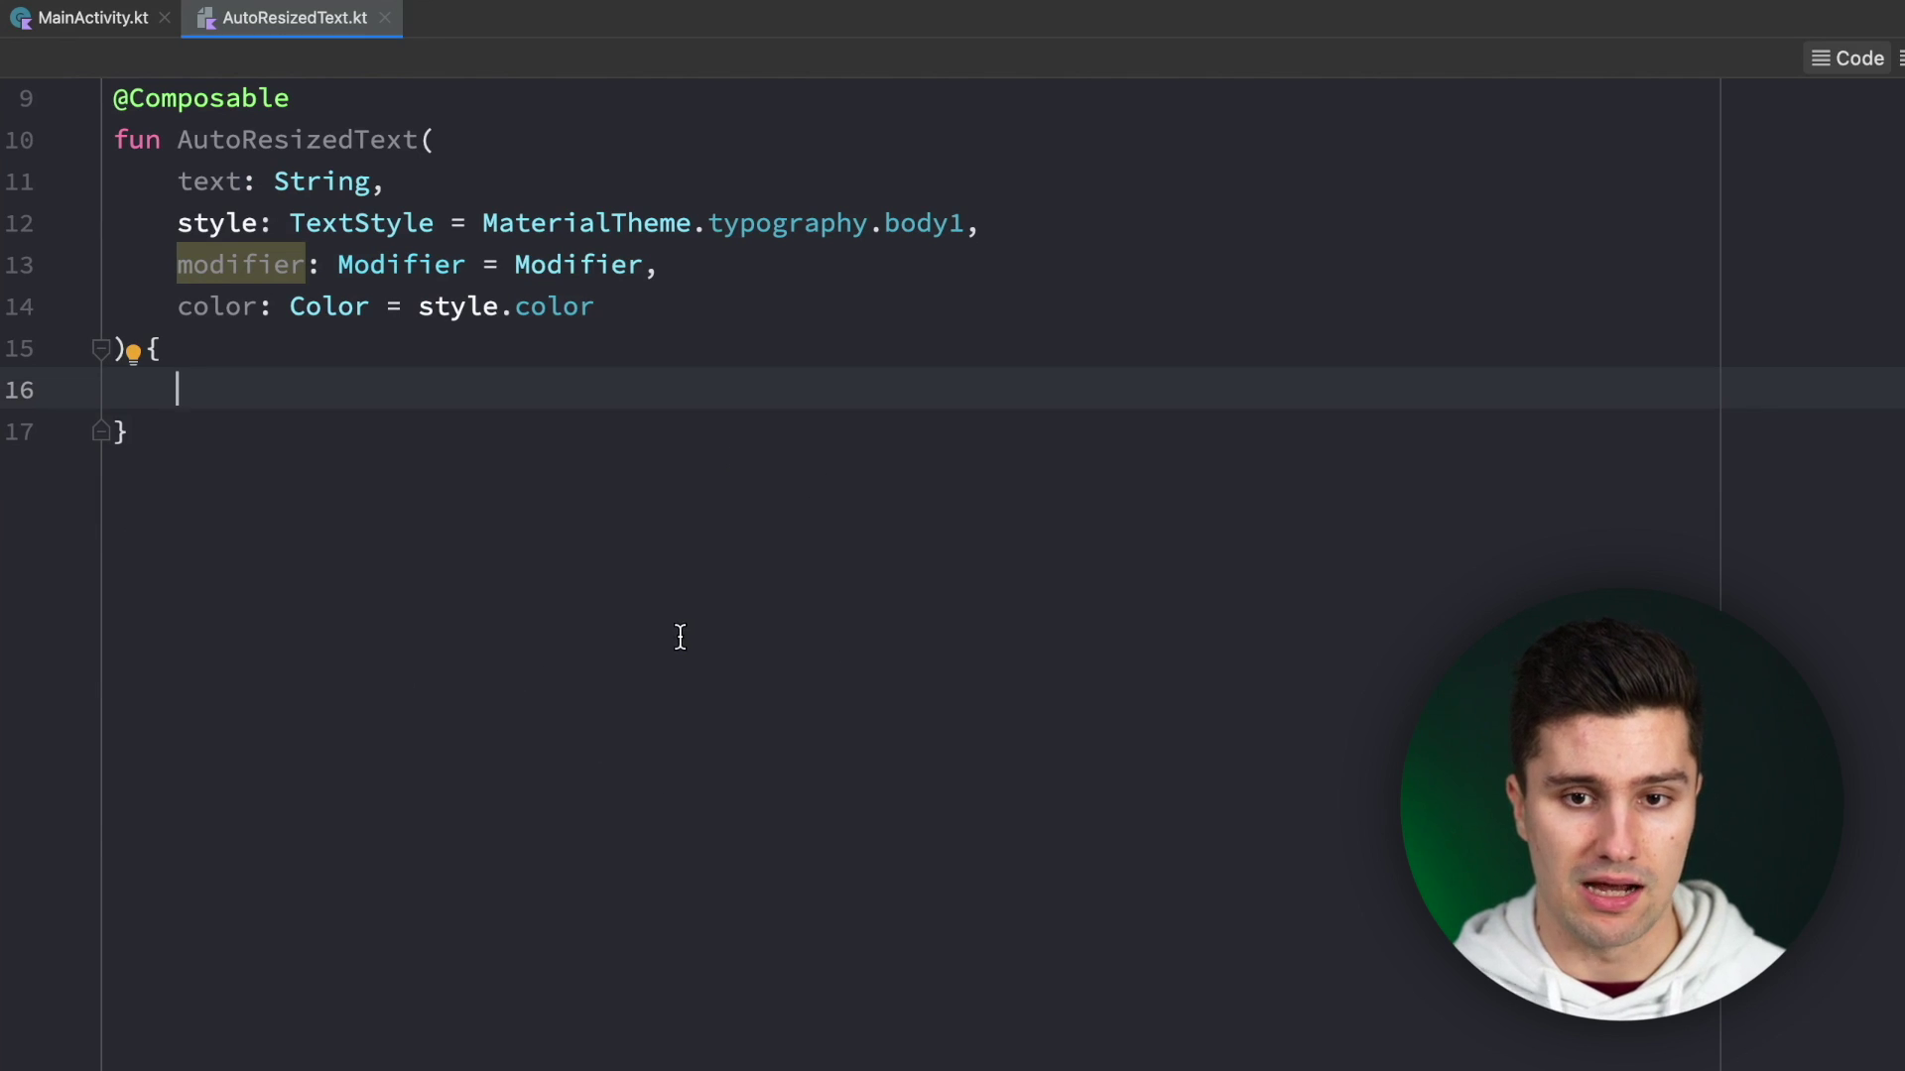
{"action": "type", "text": "var resizedT"}
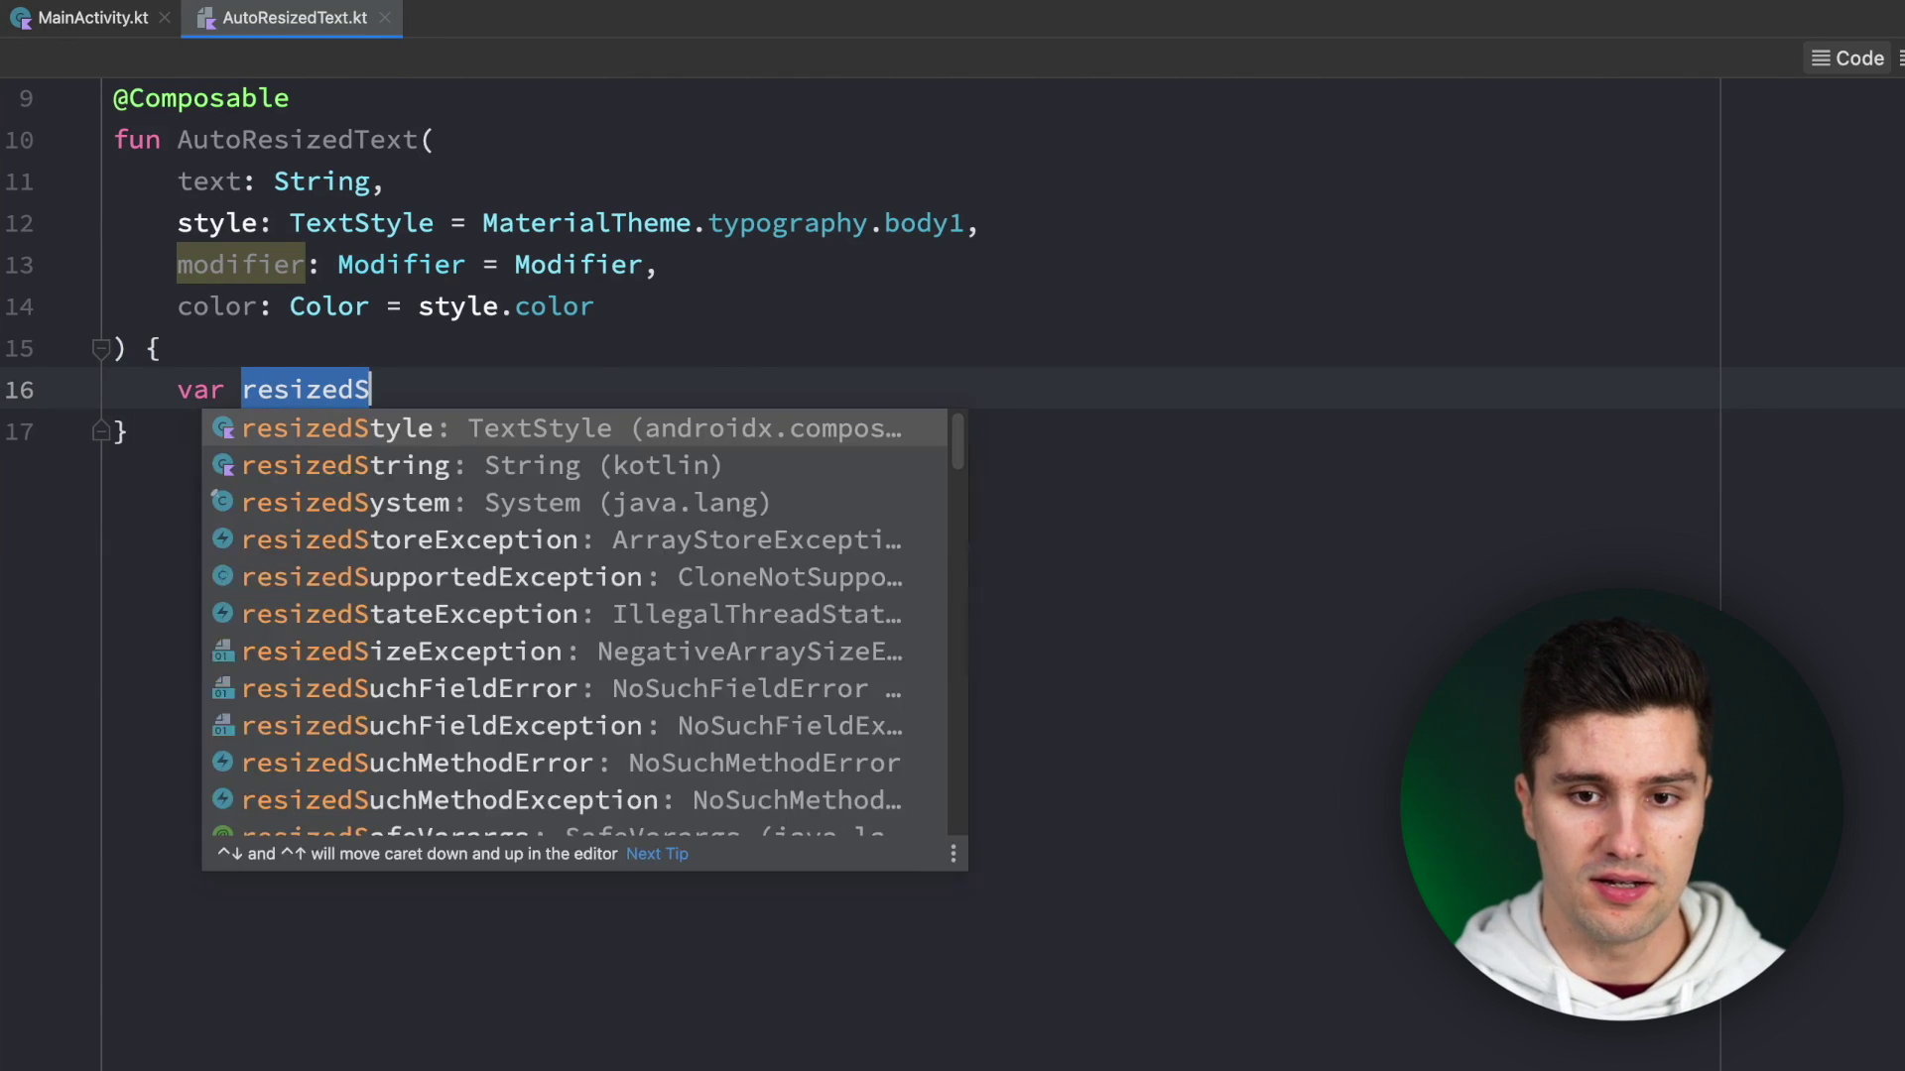
{"action": "type", "text": "extStyle "}
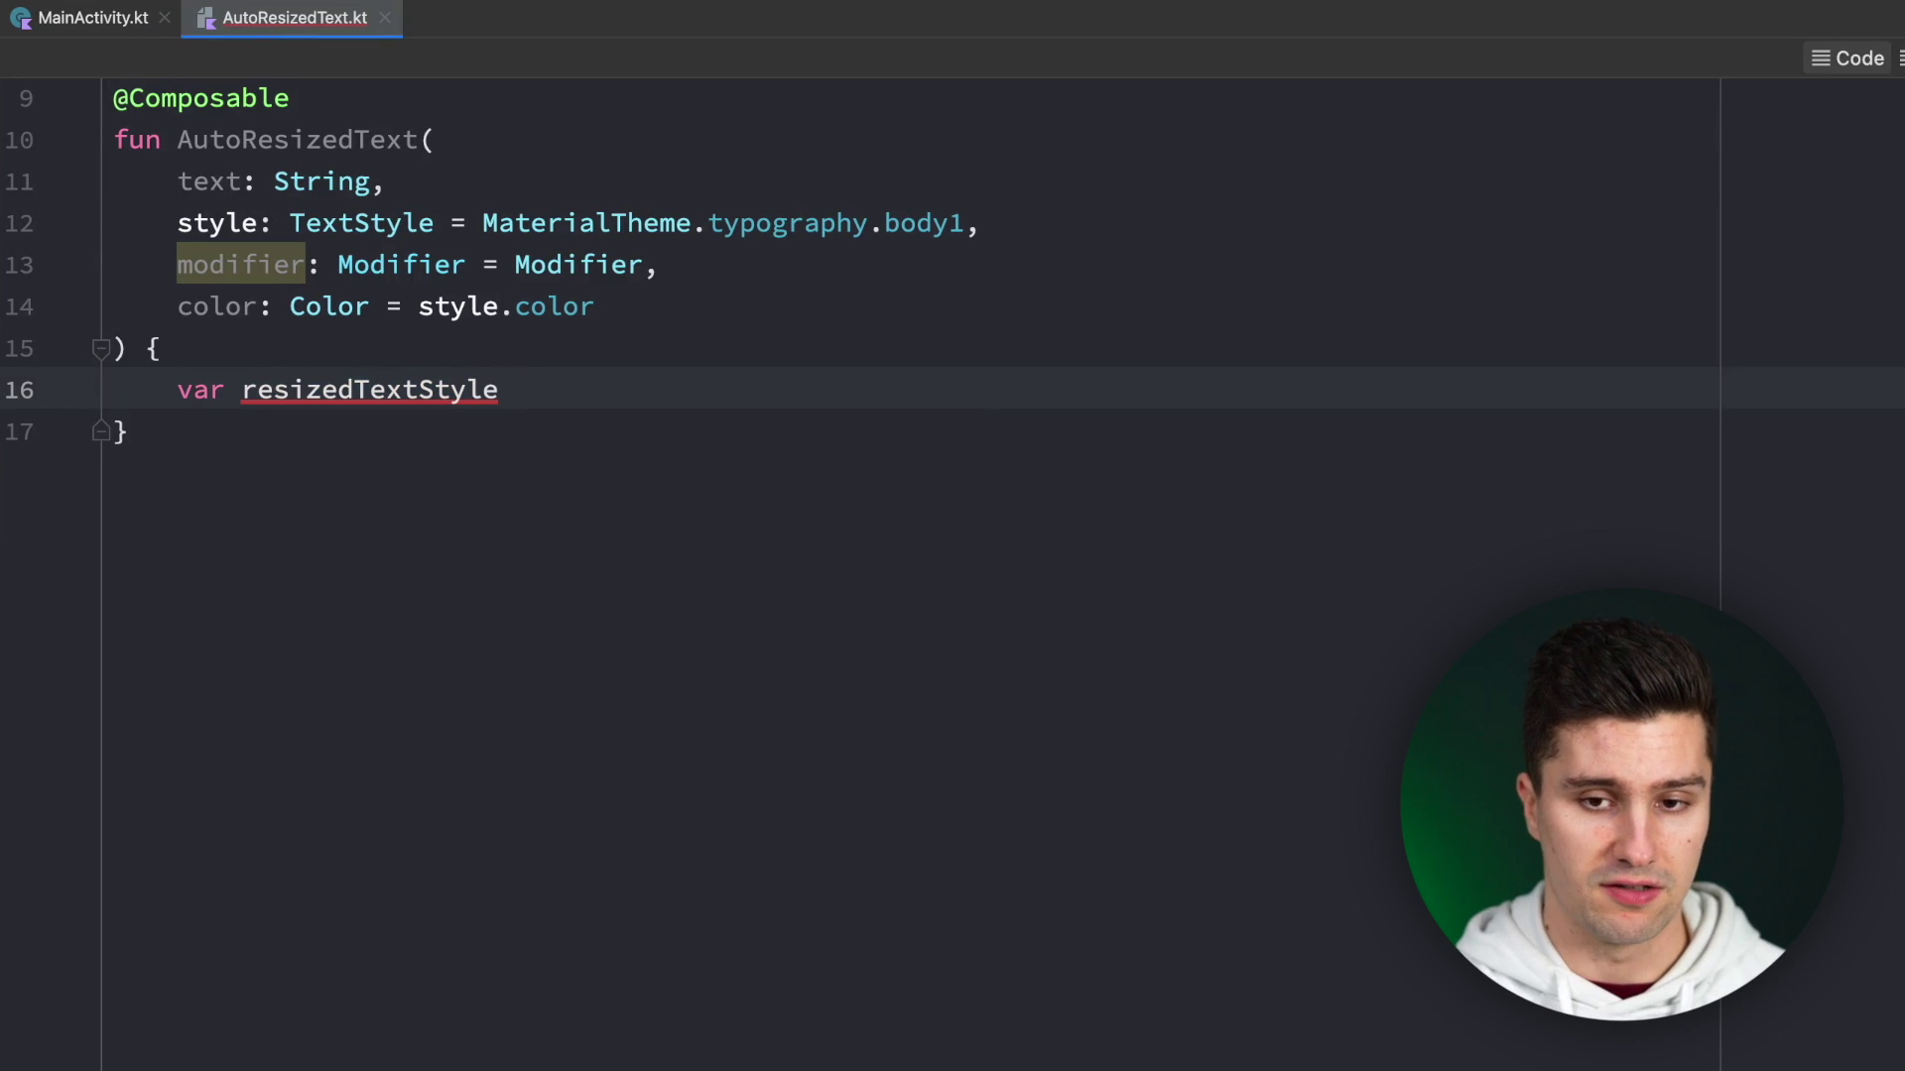
{"action": "type", "text": "by re"}
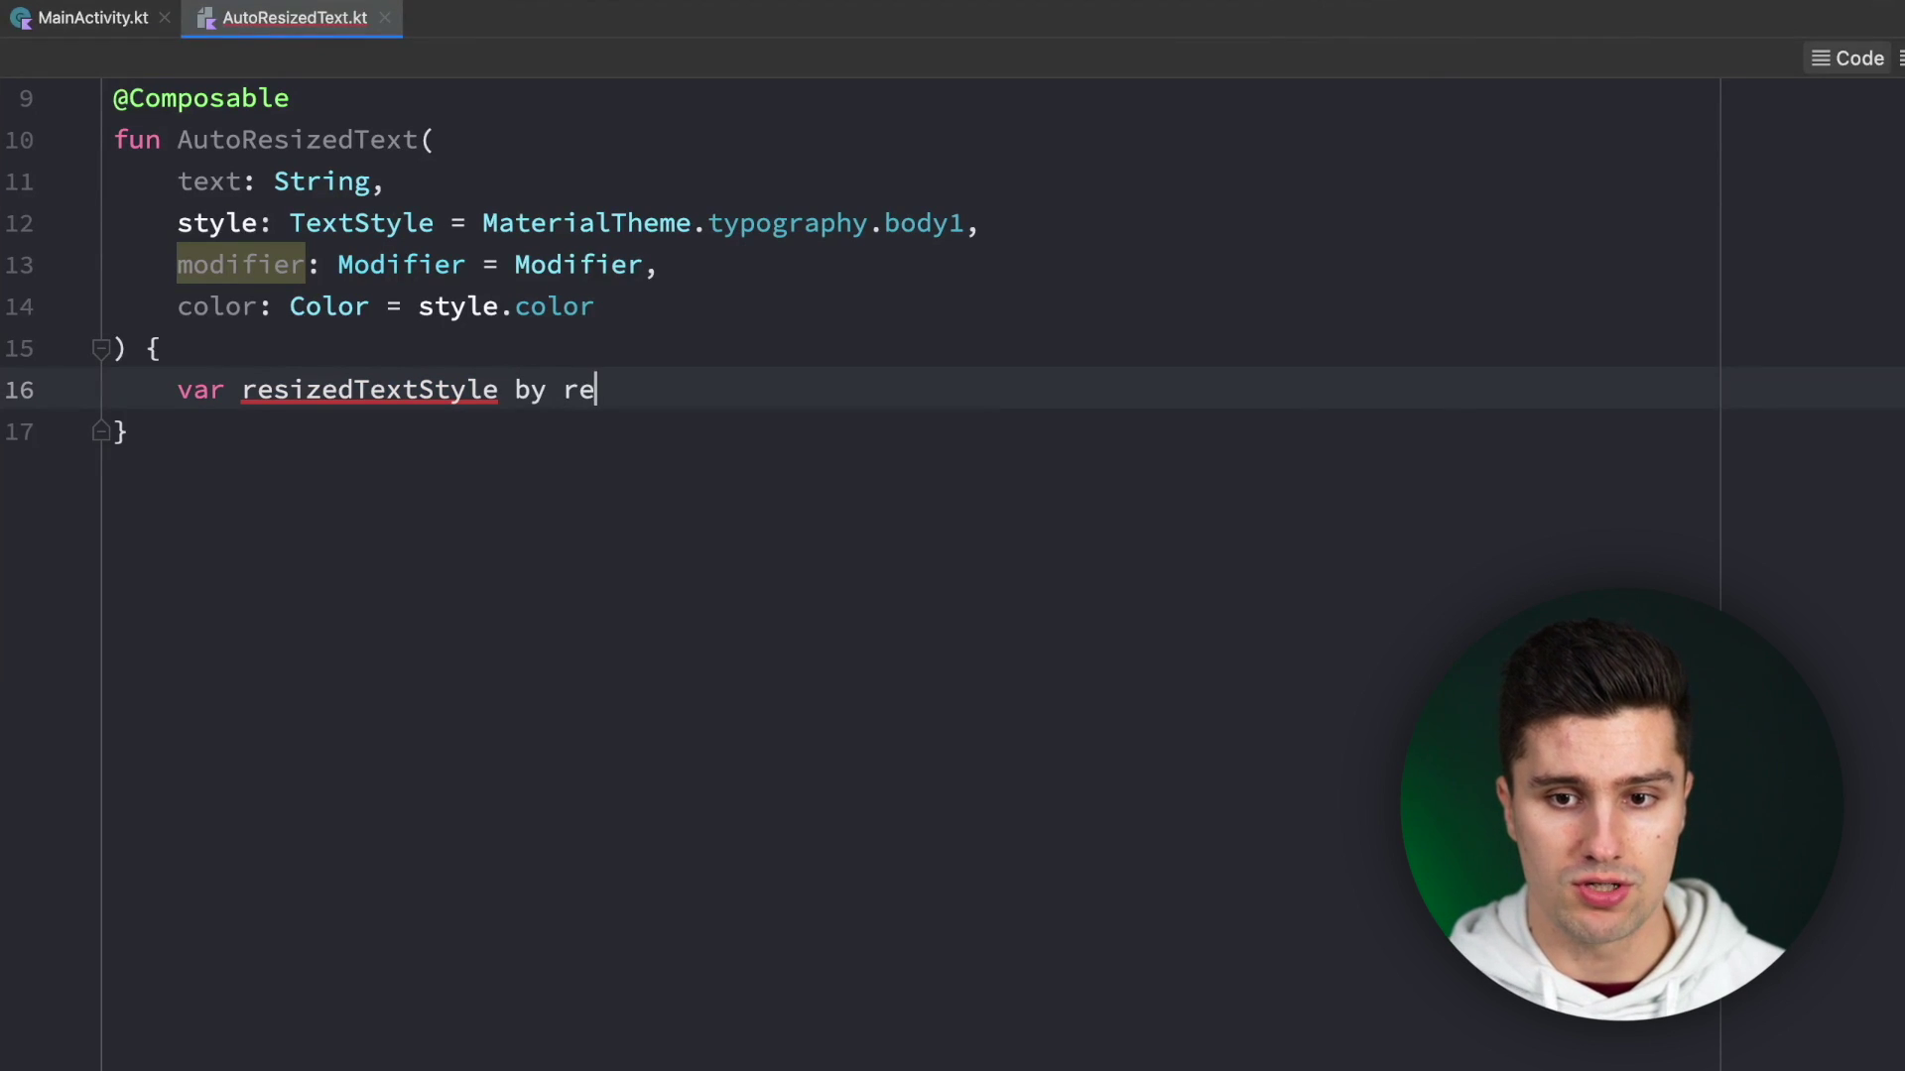
{"action": "type", "text": "member"}
Declare var resizedTextStyle by remember { mutableStateOf(style) }, importing the state functions.
{"action": "key", "text": "Return"}
{"action": "key", "text": "Return"}
{"action": "type", "text": "m"}
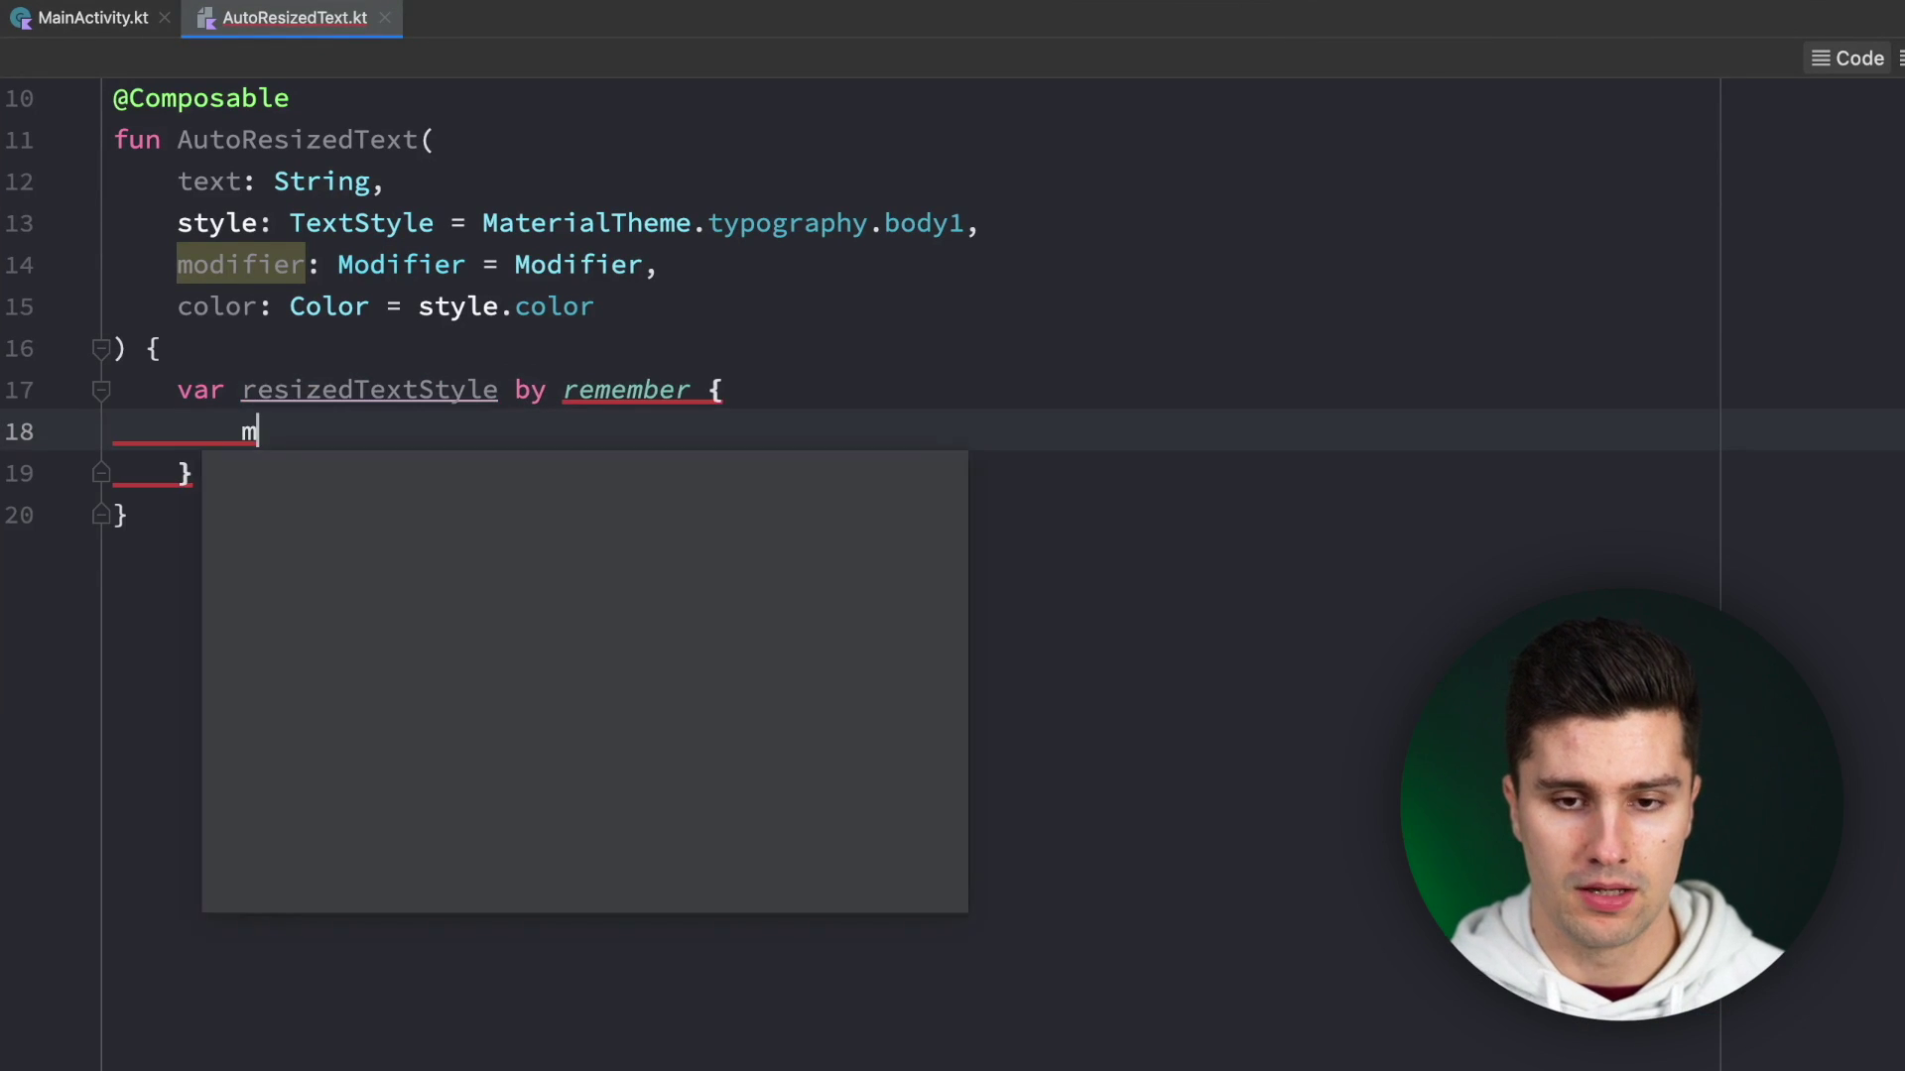
{"action": "type", "text": "utablestat"}
{"action": "key", "text": "Return"}
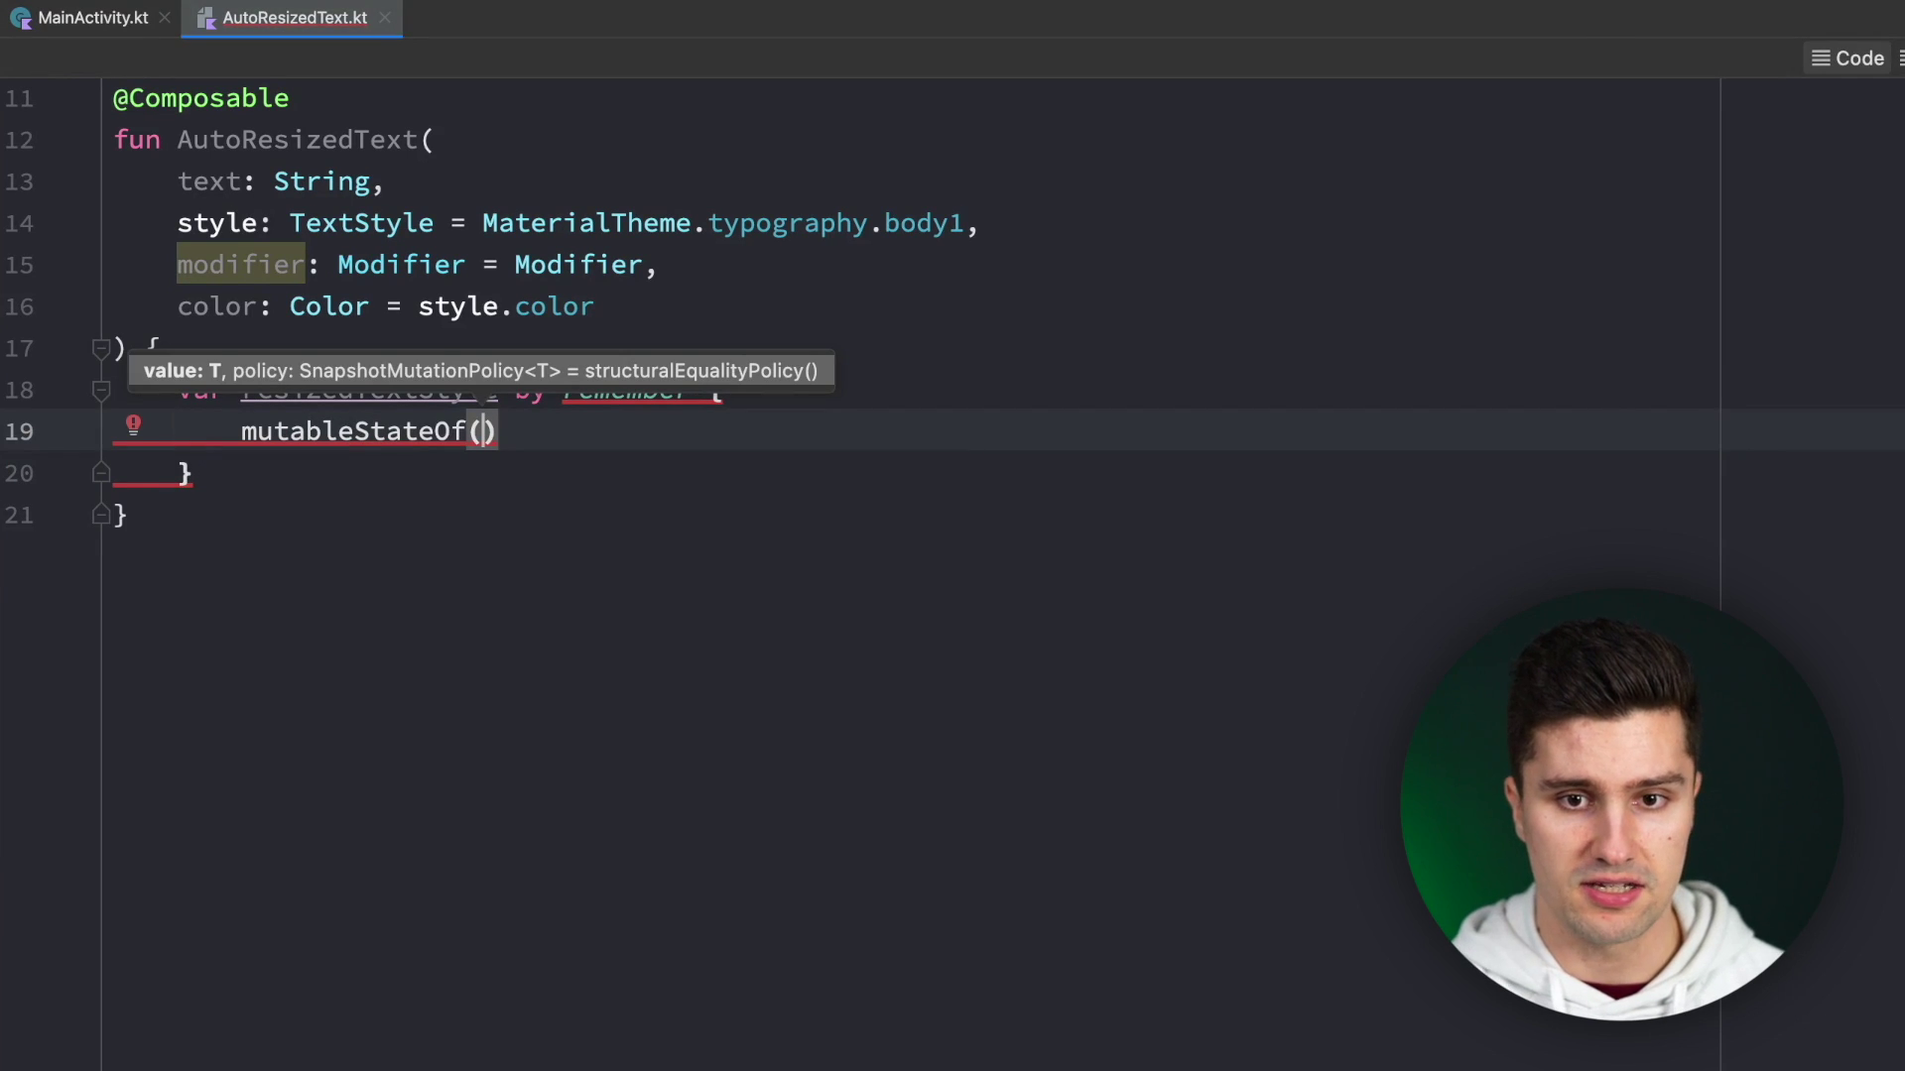
{"action": "type", "text": "style"}
{"action": "key", "text": "Return"}
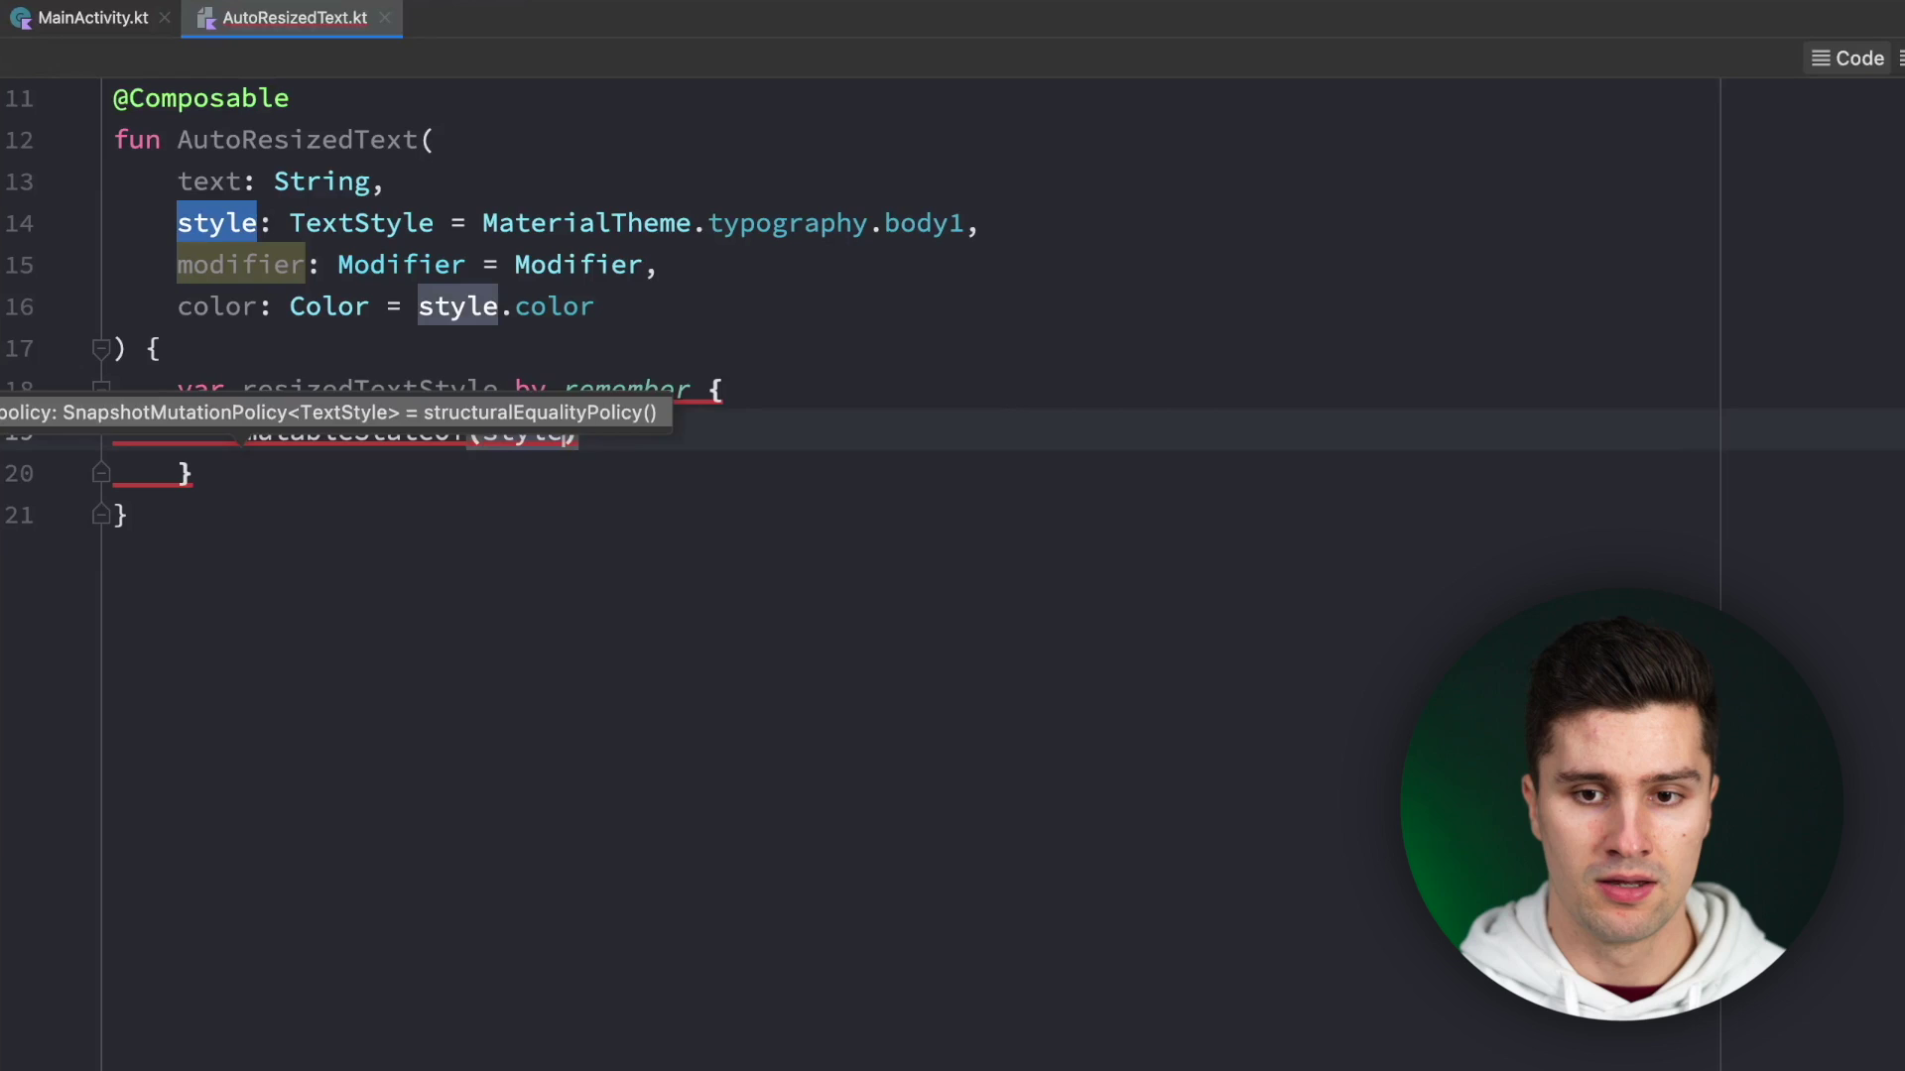
{"action": "key", "text": "alt+Return"}
{"action": "key", "text": "Return"}
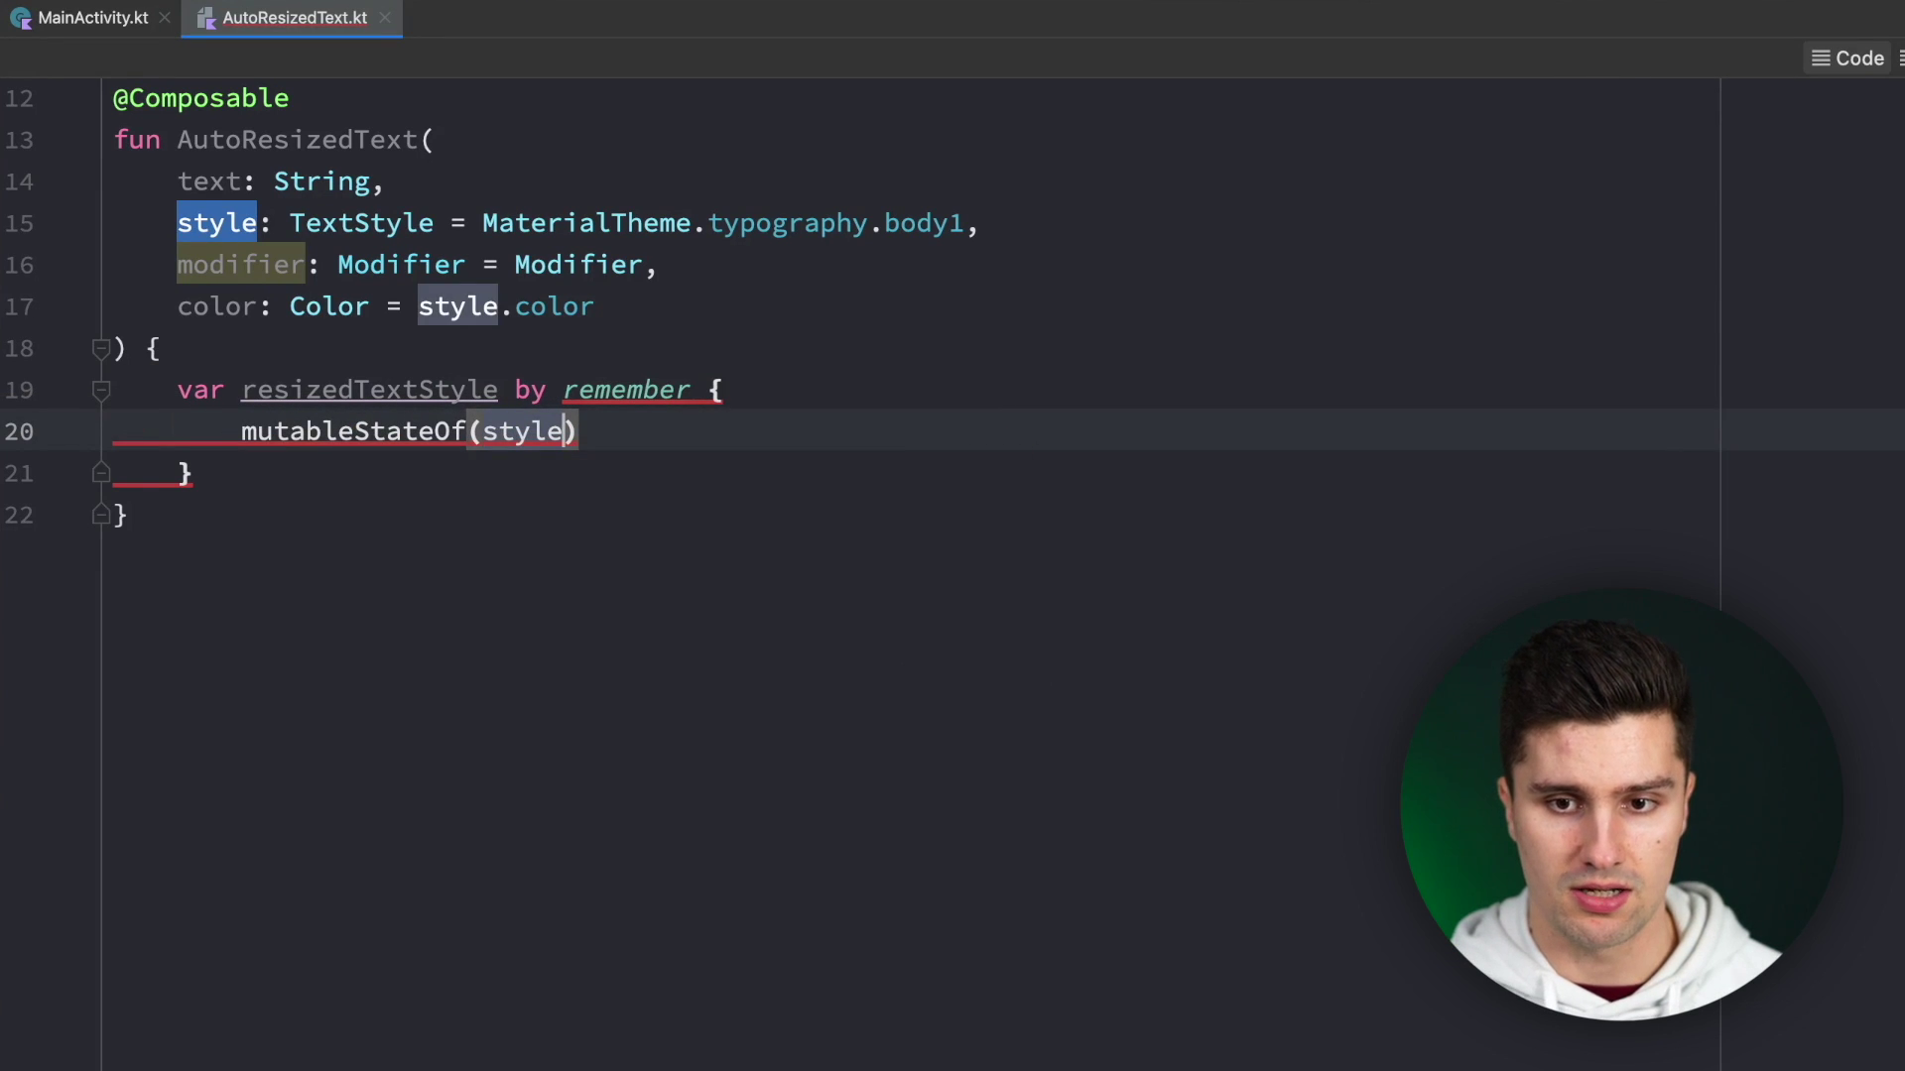
{"action": "key", "text": "alt+Return"}
{"action": "key", "text": "Return"}
{"action": "key", "text": "Down"}
{"action": "key", "text": "End"}
{"action": "key", "text": "Return"}
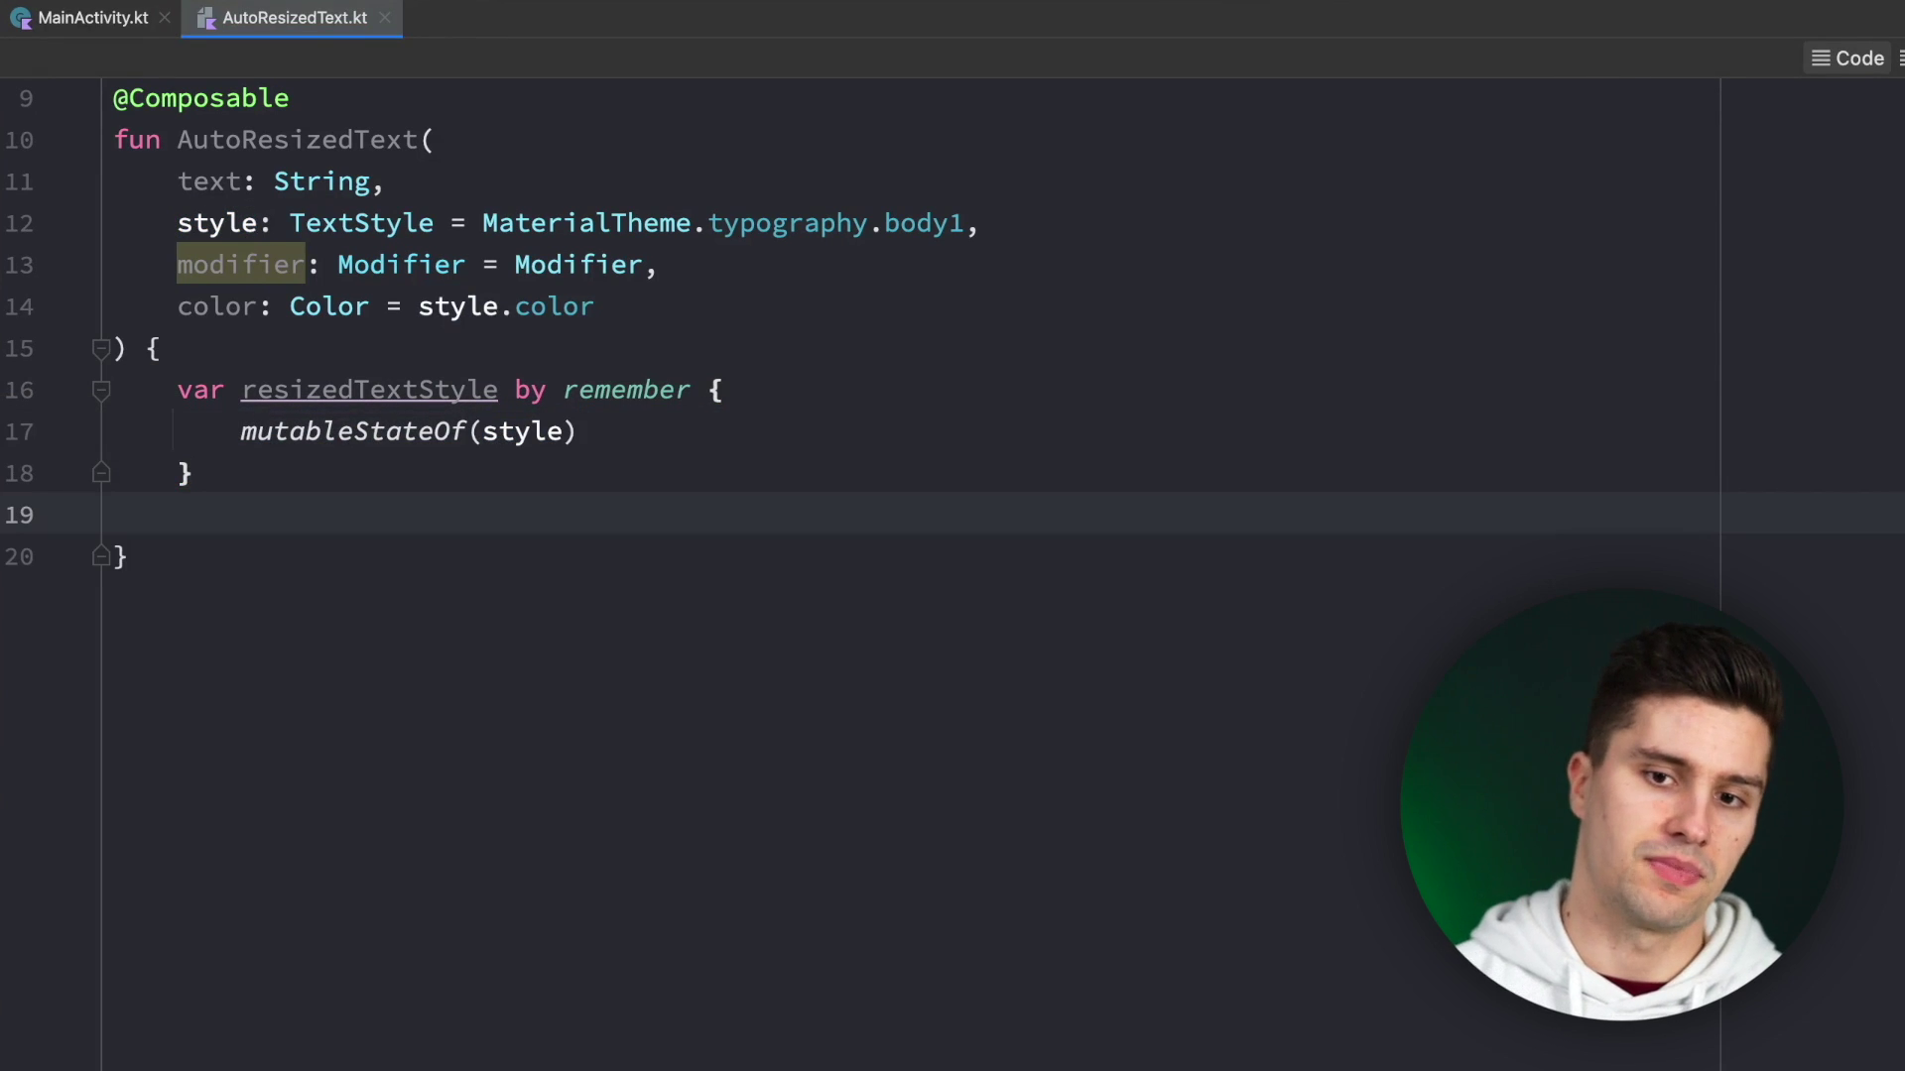
{"action": "double_click", "coordinate": [319, 390]}
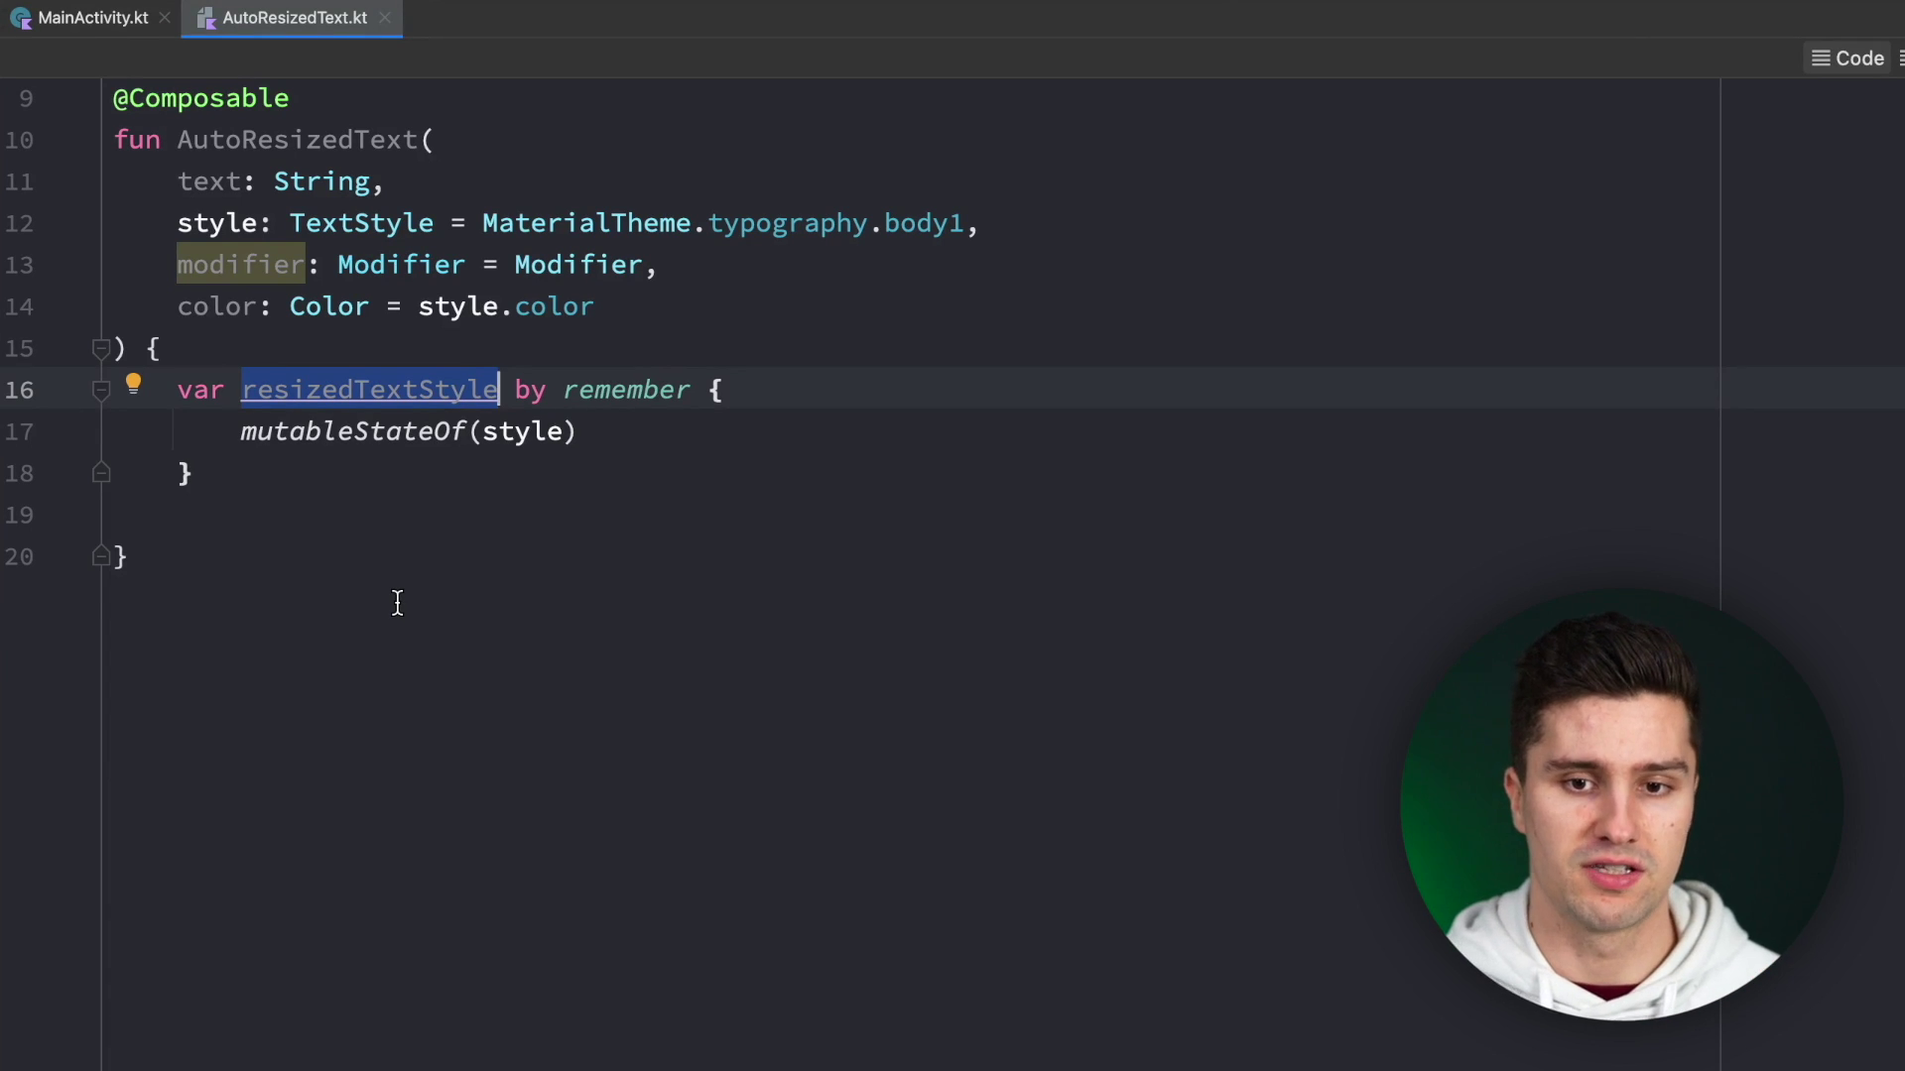
Insert a Text call below the state, passing text = text and color = color.
{"action": "left_click", "coordinate": [369, 514]}
{"action": "scroll", "coordinate": [989, 370], "scroll_direction": "down", "scroll_amount": 2}
{"action": "key", "text": "Return"}
{"action": "type", "text": "Te"}
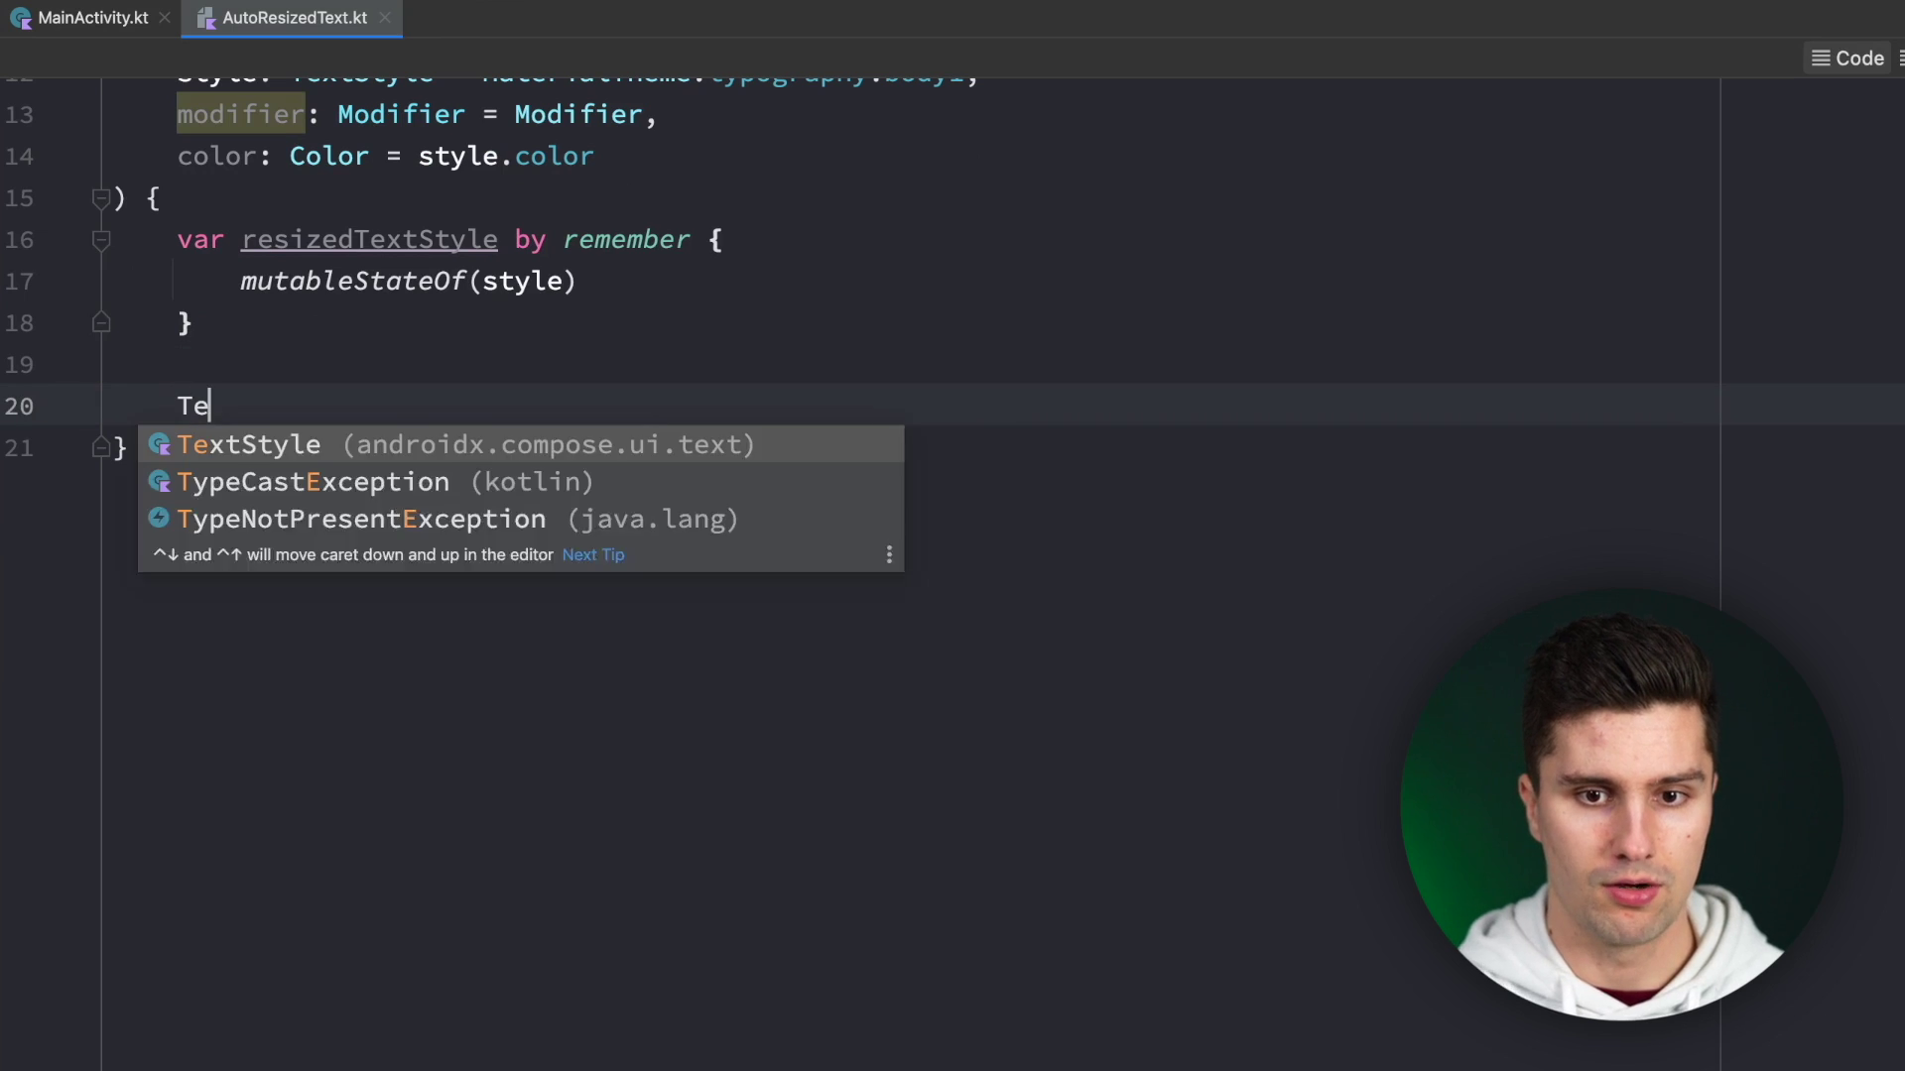
{"action": "type", "text": "xt"}
{"action": "key", "text": "Return"}
{"action": "left_click_drag", "start_coordinate": [368, 404], "coordinate": [258, 404]}
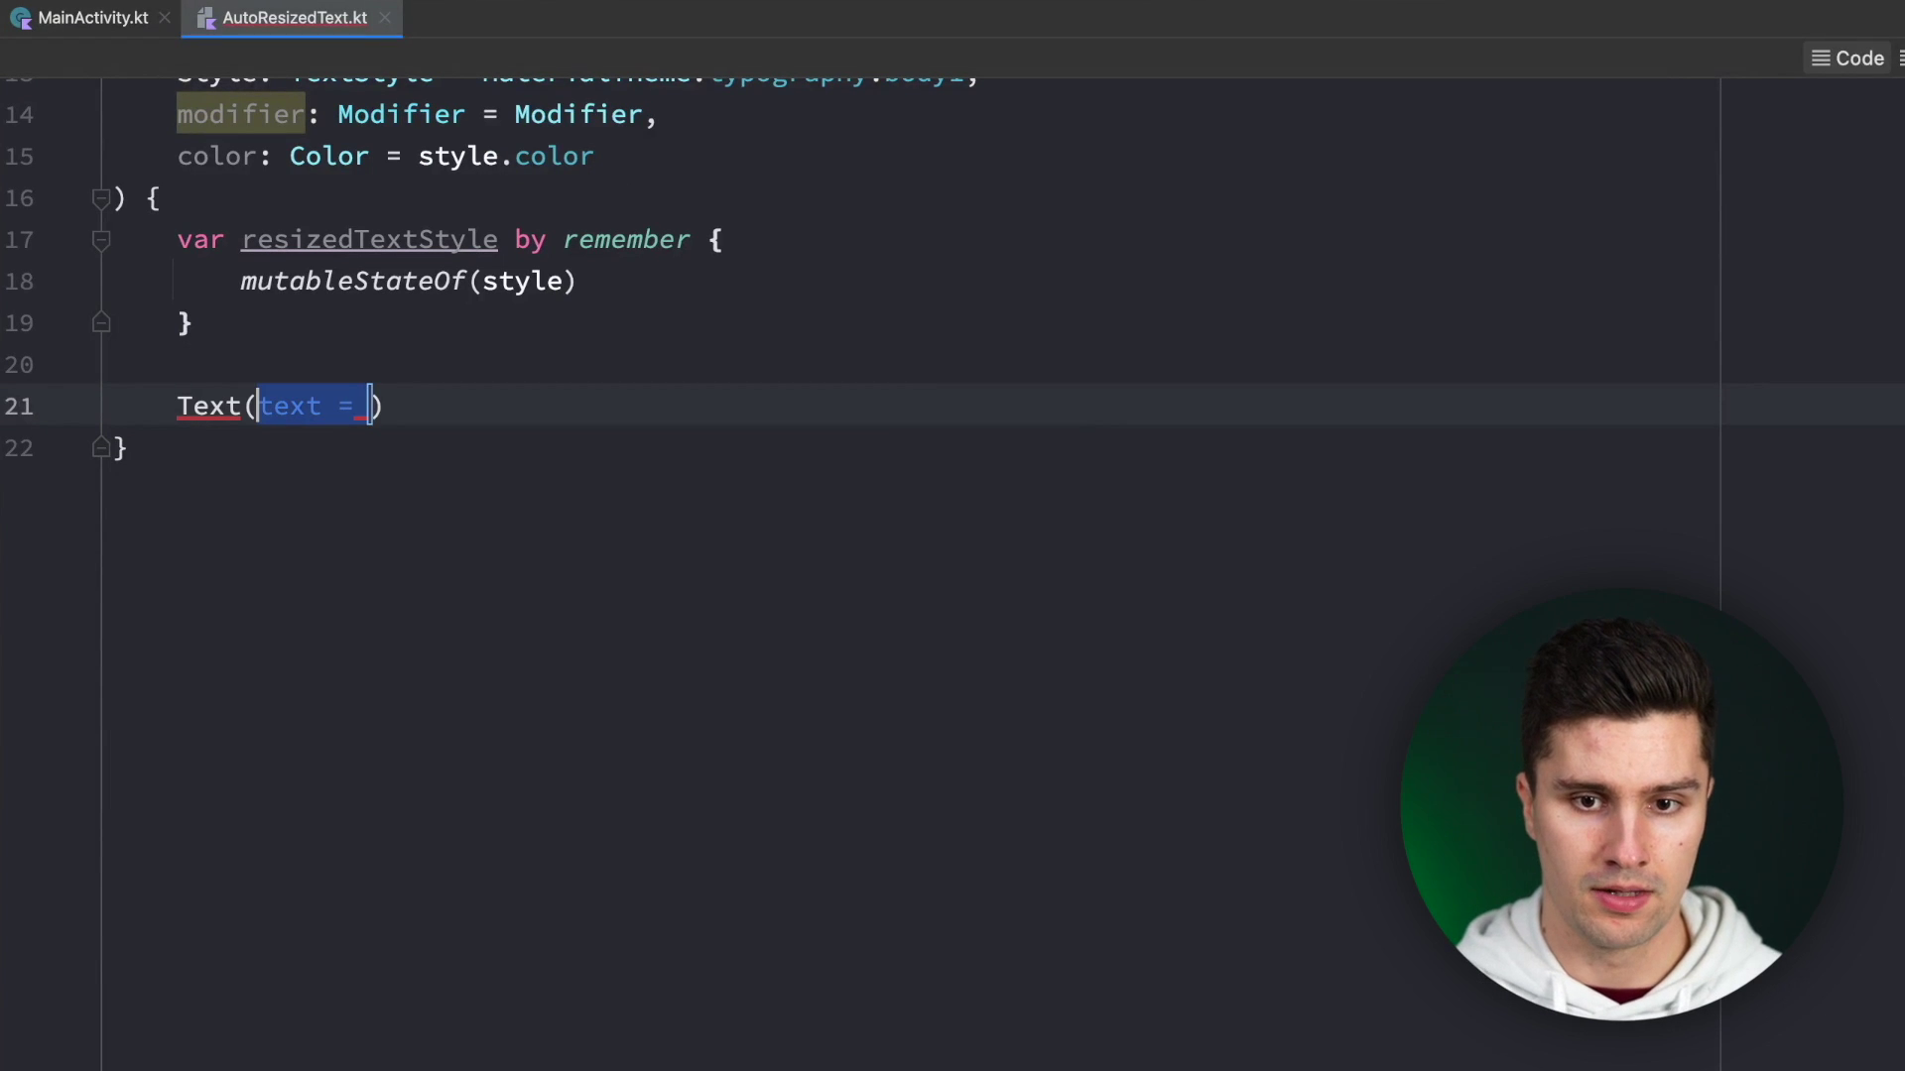
{"action": "key", "text": "Return"}
{"action": "type", "text": "text = te"}
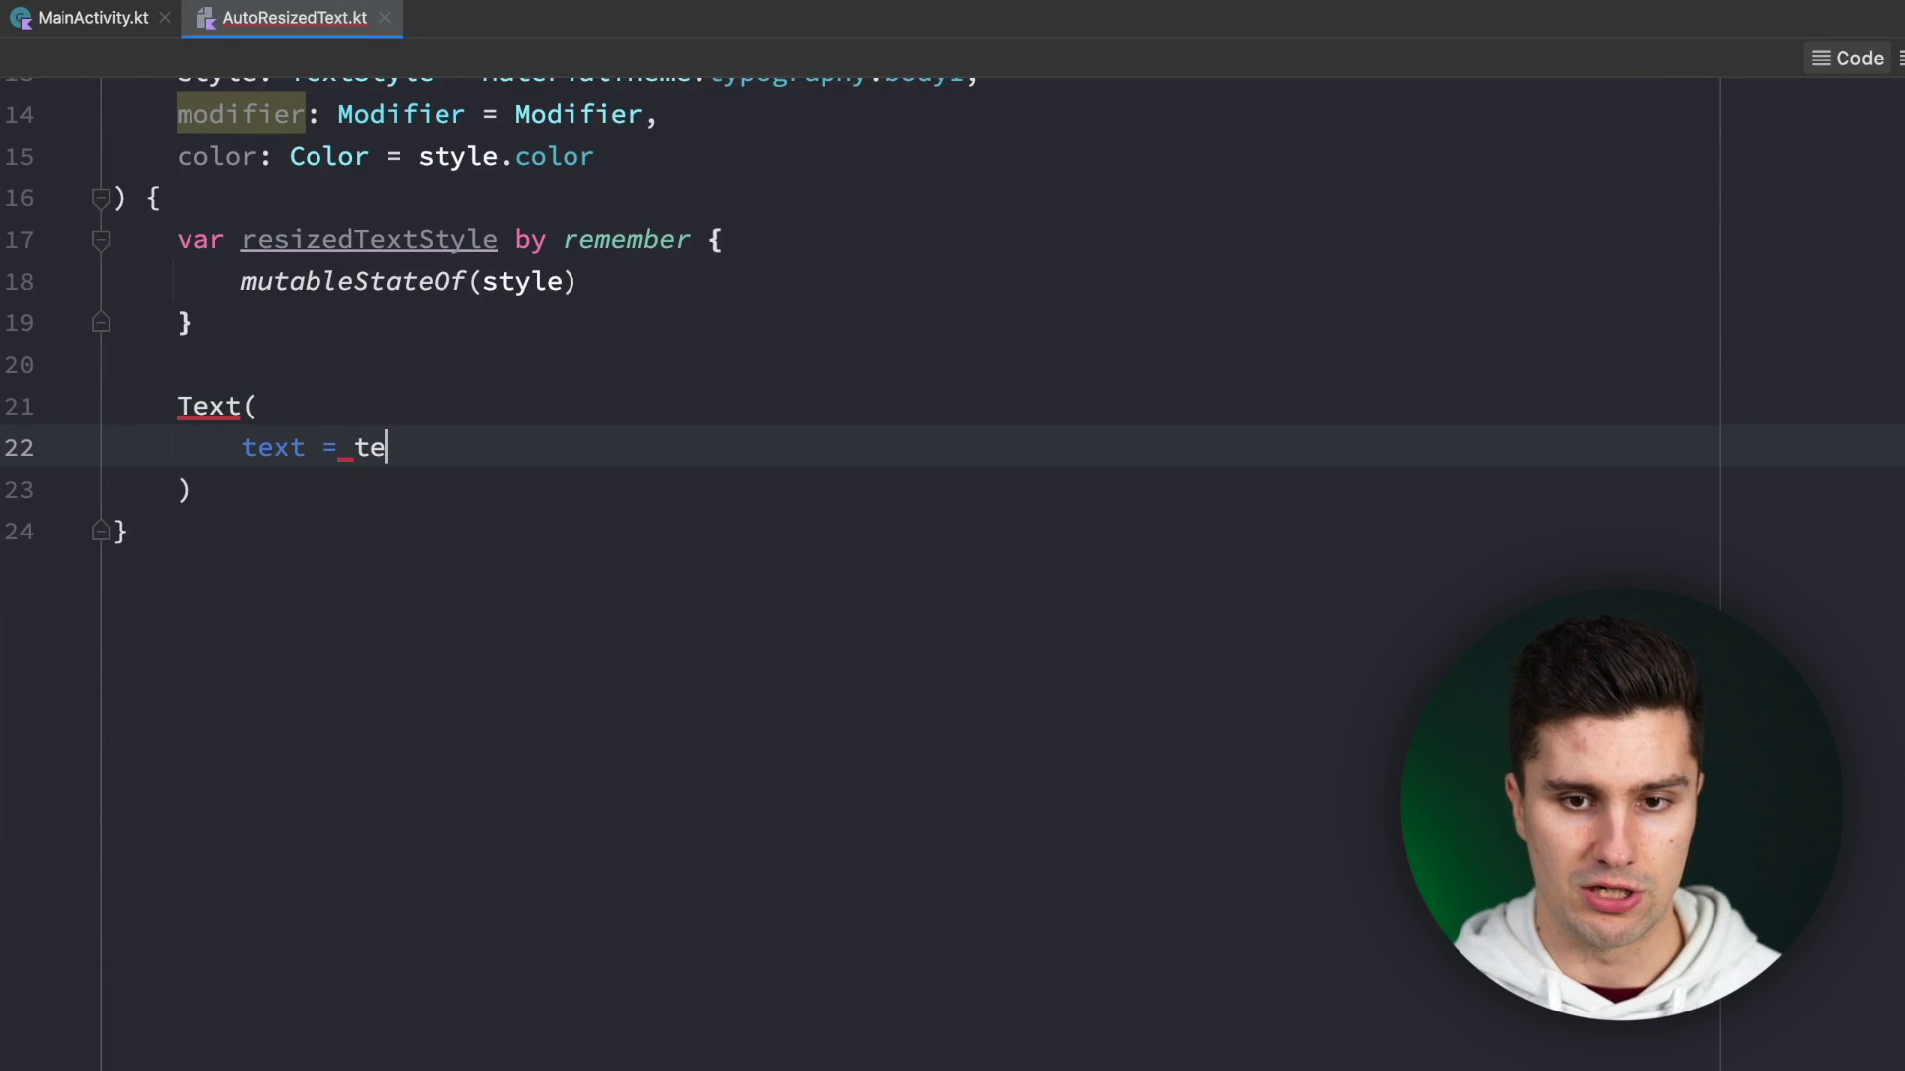
{"action": "type", "text": "xt,"}
{"action": "key", "text": "Return"}
{"action": "type", "text": "col"}
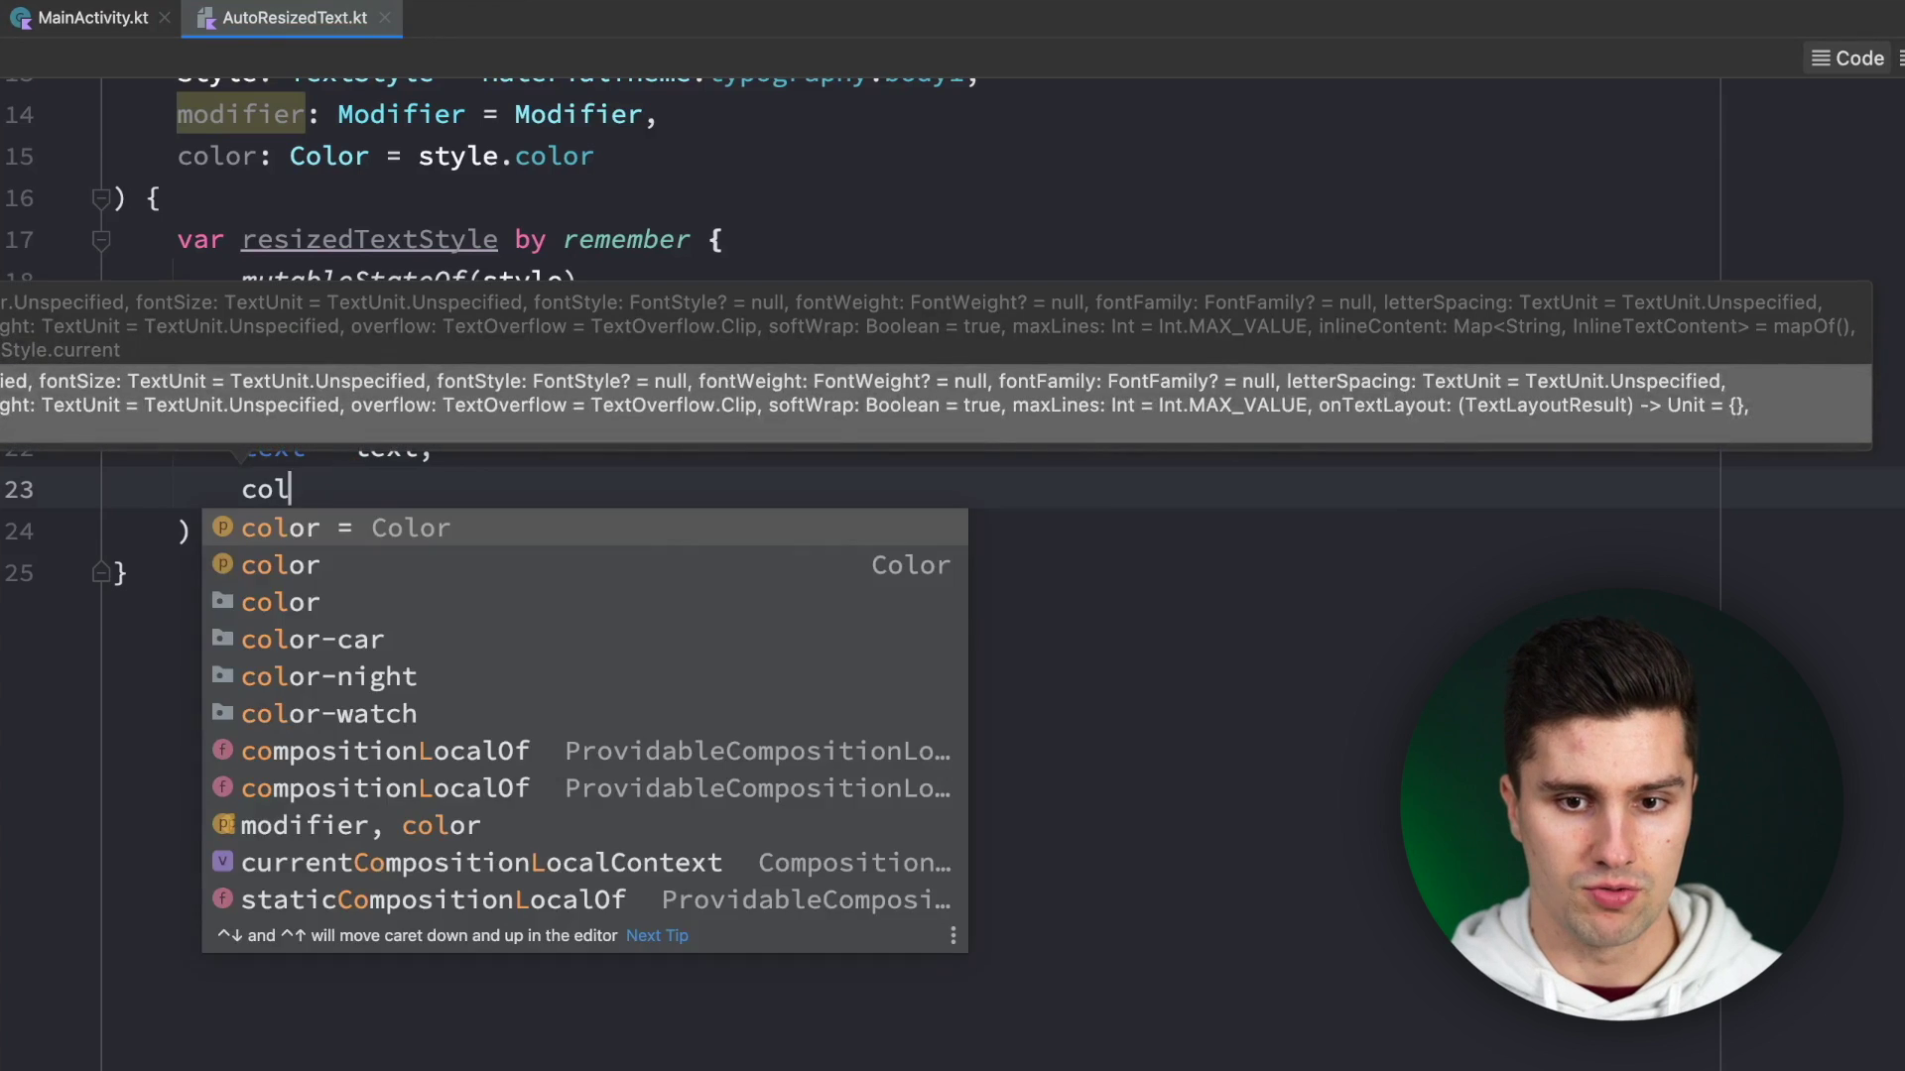
{"action": "type", "text": "or = color,"}
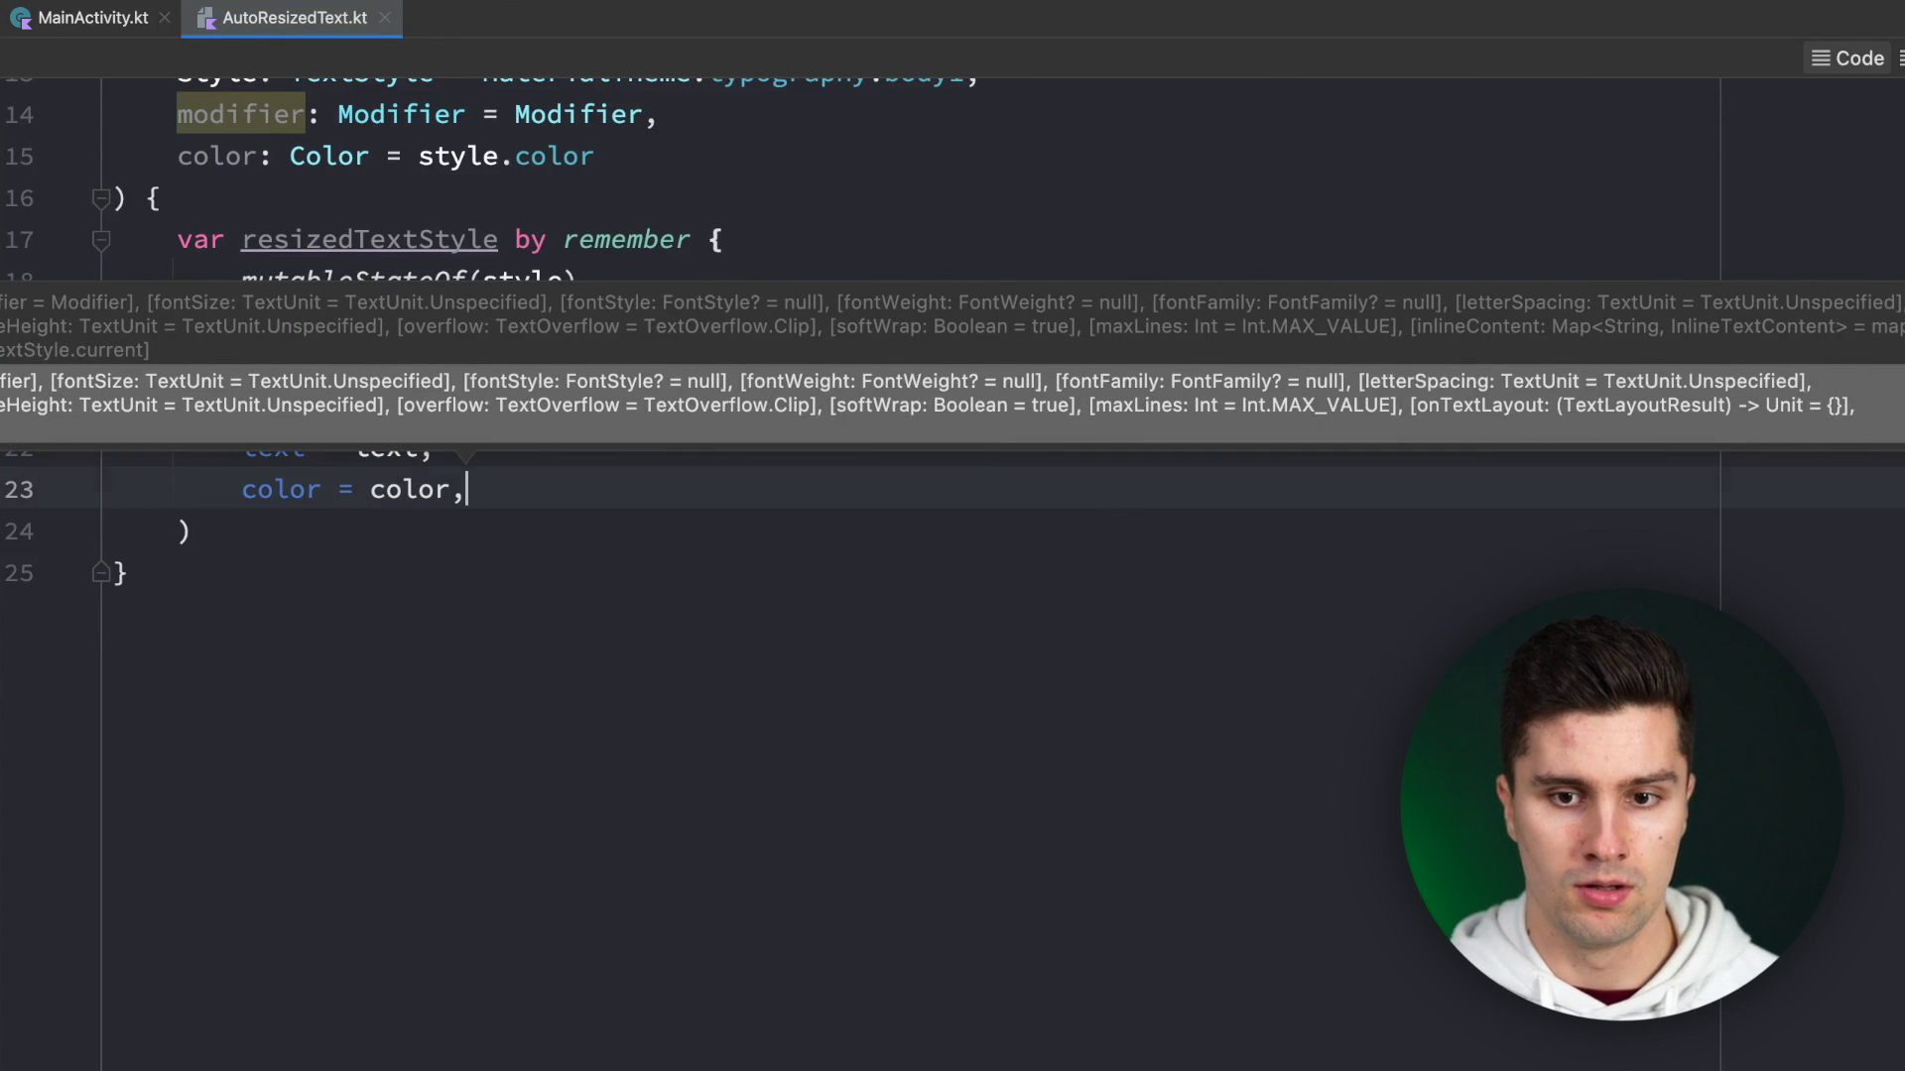
Add modifier = modifier and an empty onTextLayout = { result -> } lambda.
{"action": "key", "text": "Return"}
{"action": "type", "text": "modifier = mod"}
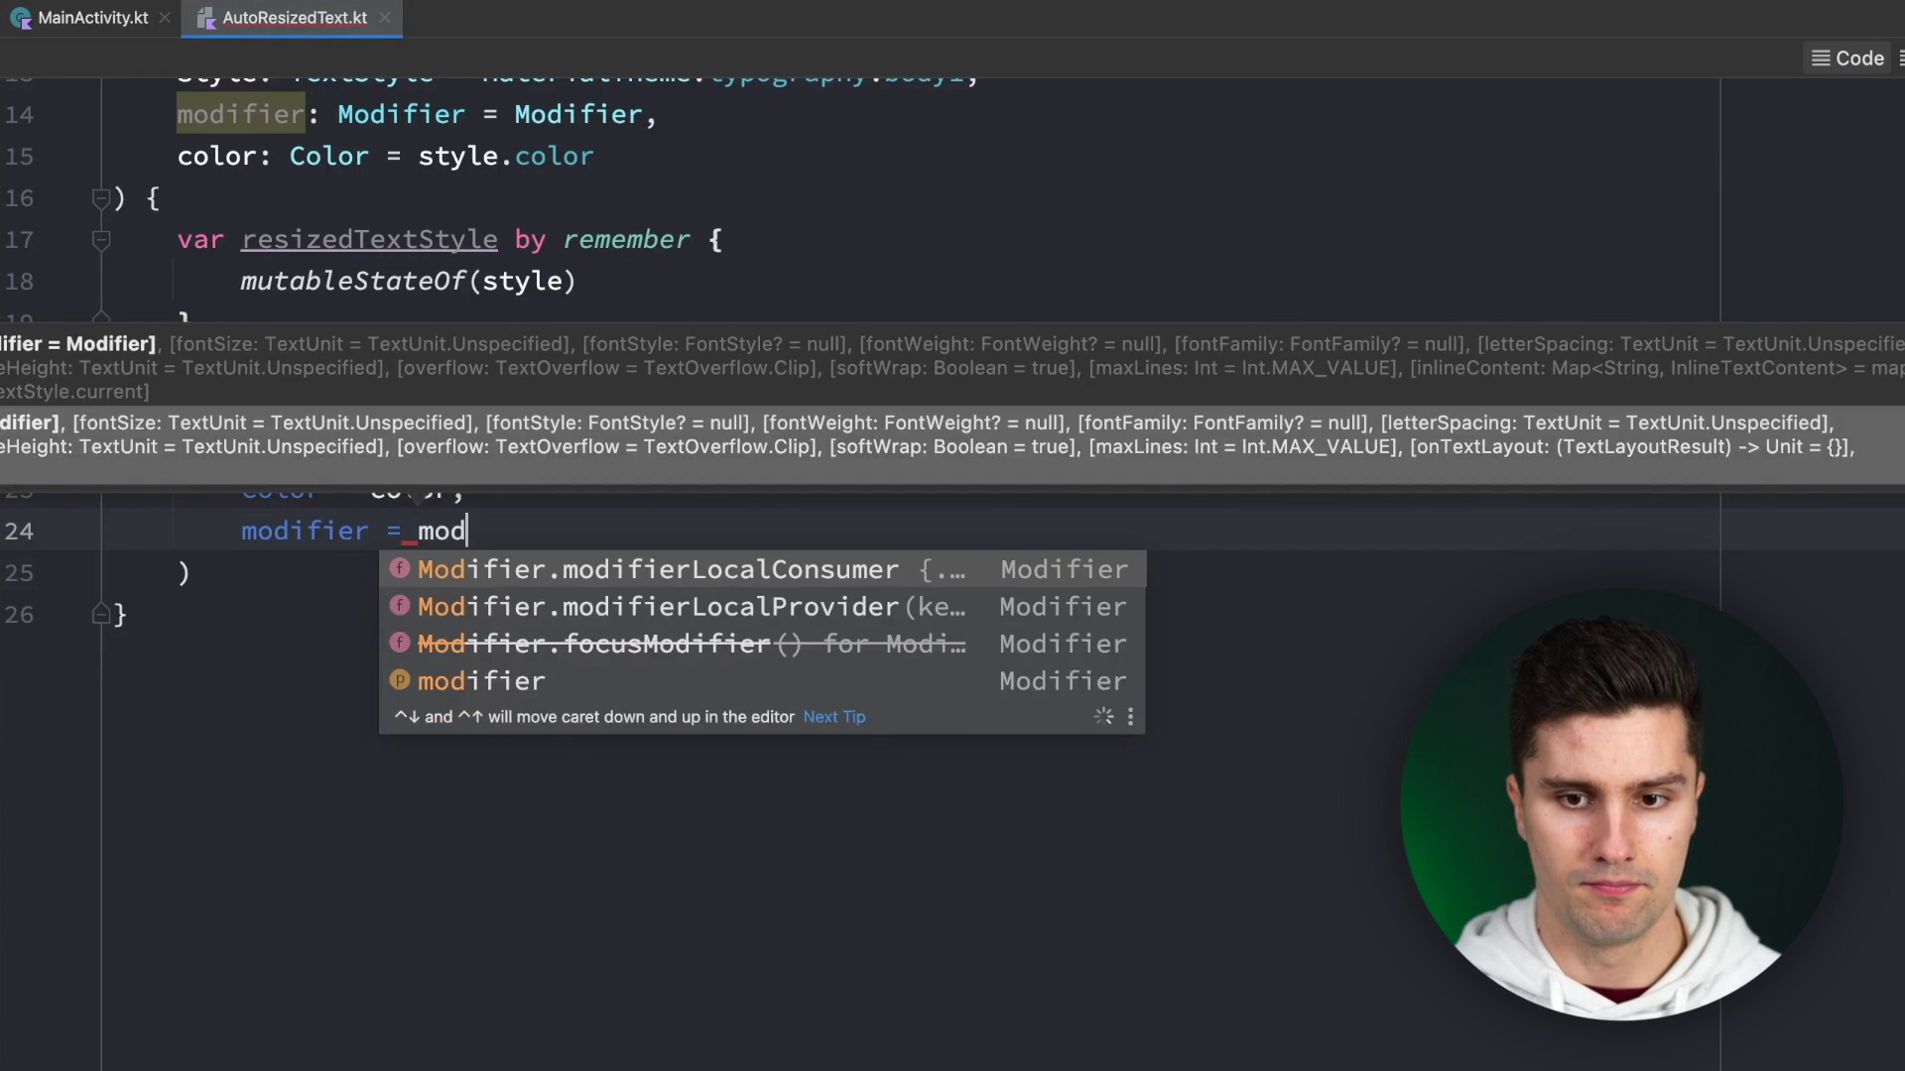
{"action": "type", "text": "ifier"}
{"action": "key", "text": "Return"}
{"action": "type", "text": ","}
{"action": "key", "text": "Return"}
{"action": "type", "text": "on"}
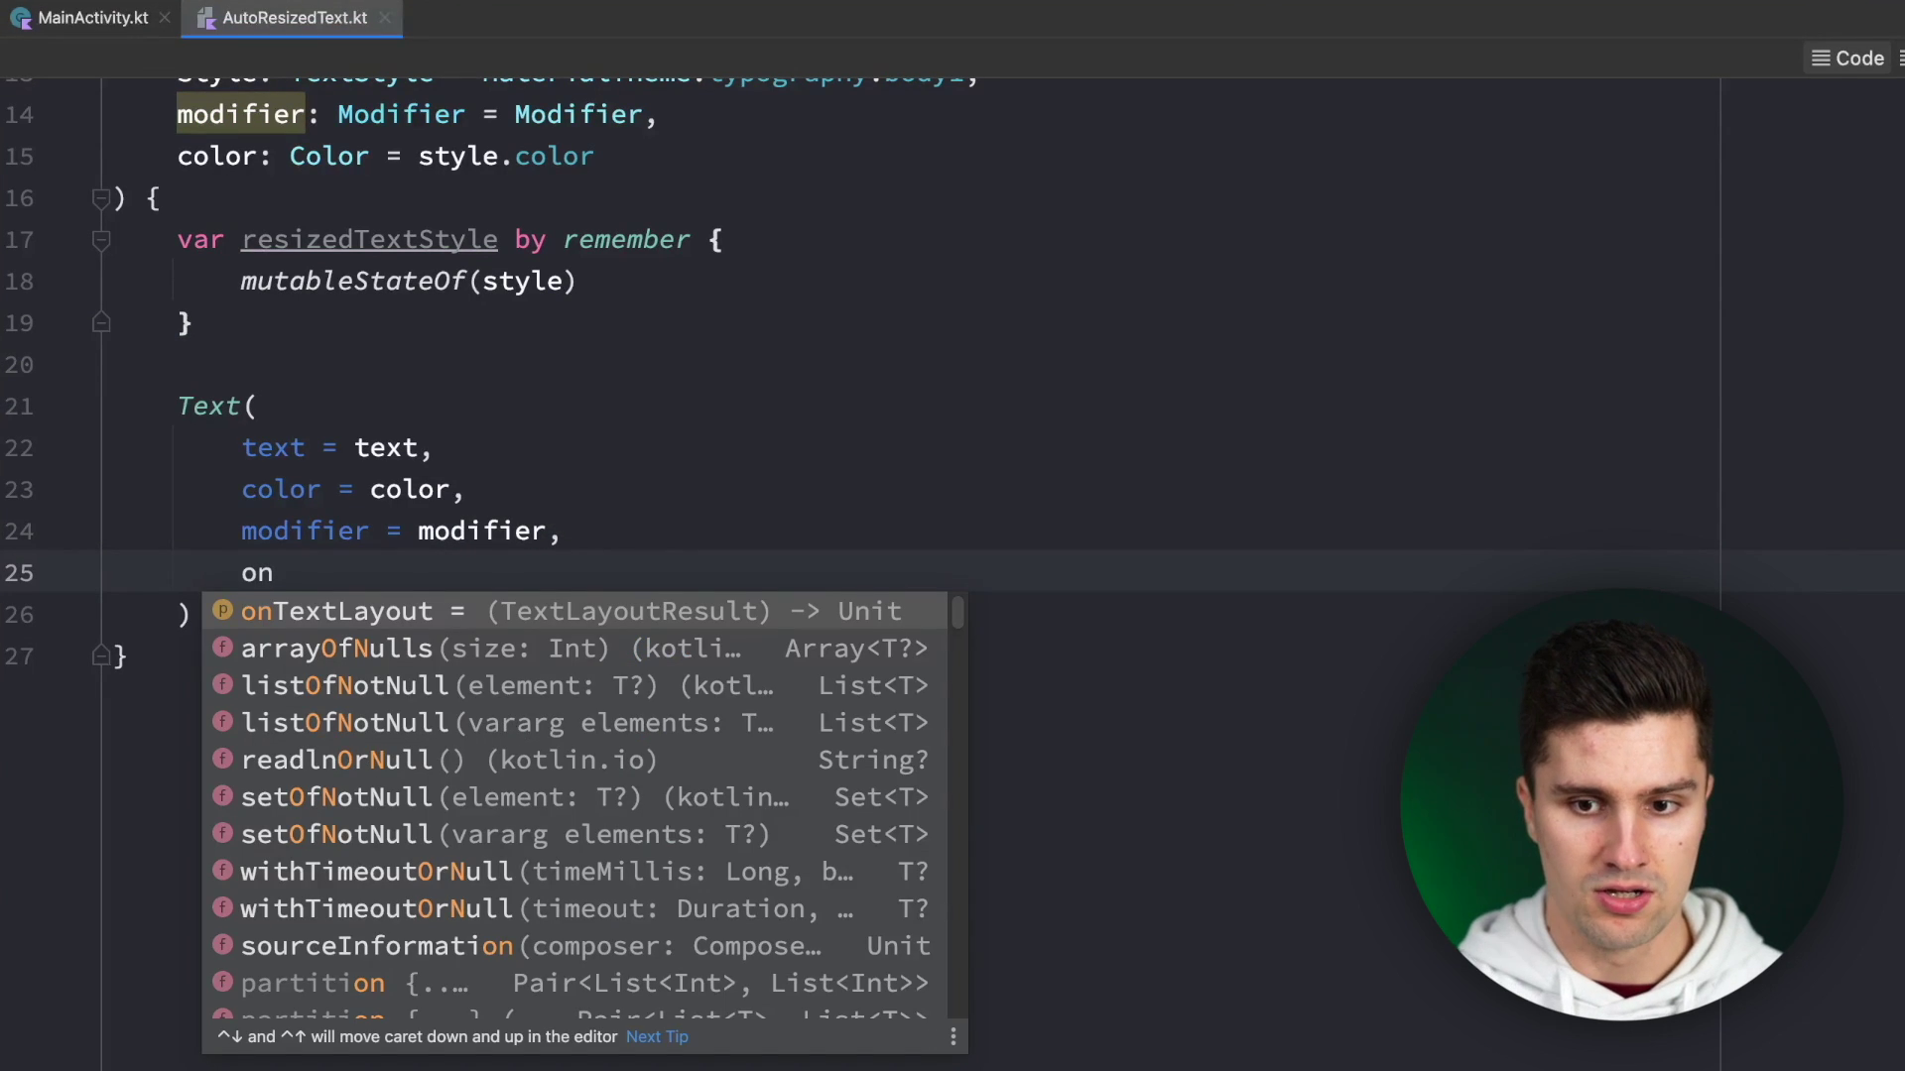
{"action": "key", "text": "Return"}
{"action": "type", "text": "{ resul"}
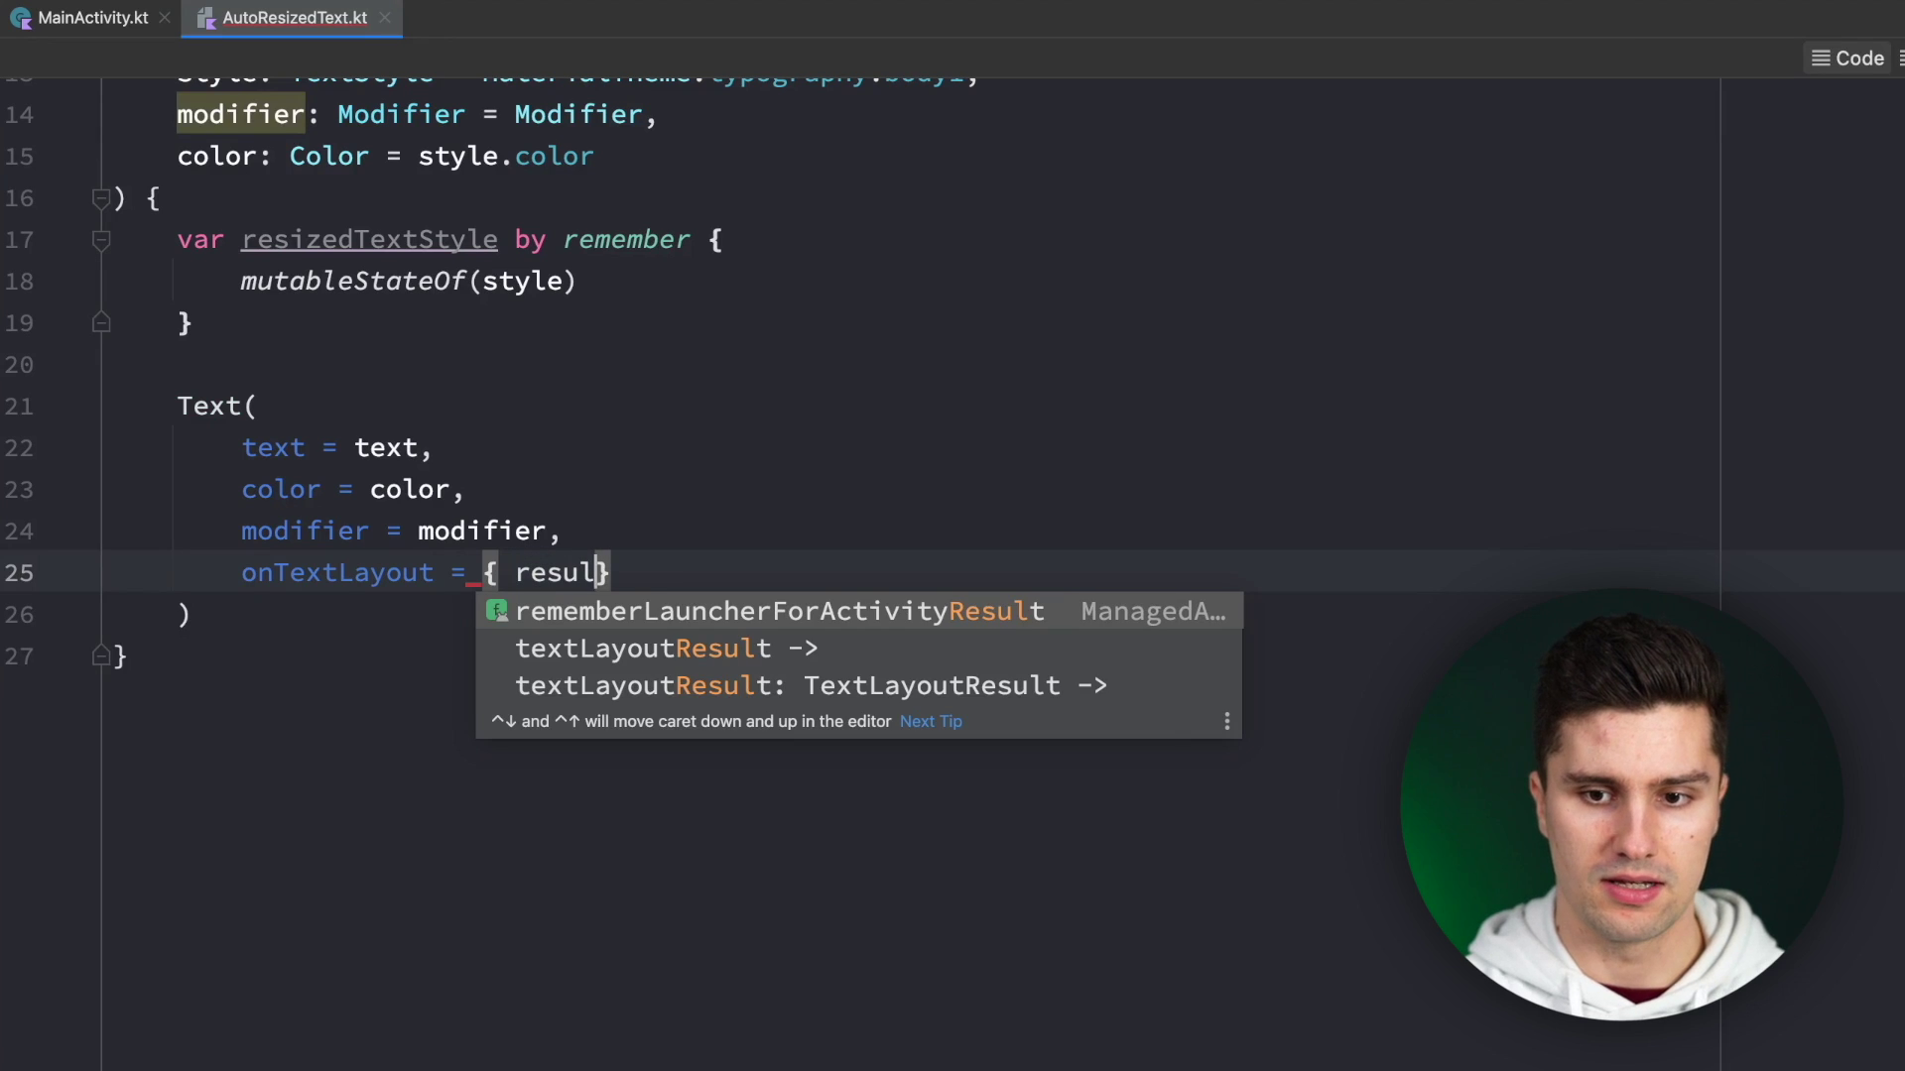
{"action": "type", "text": "t ->"}
{"action": "key", "text": "Return"}
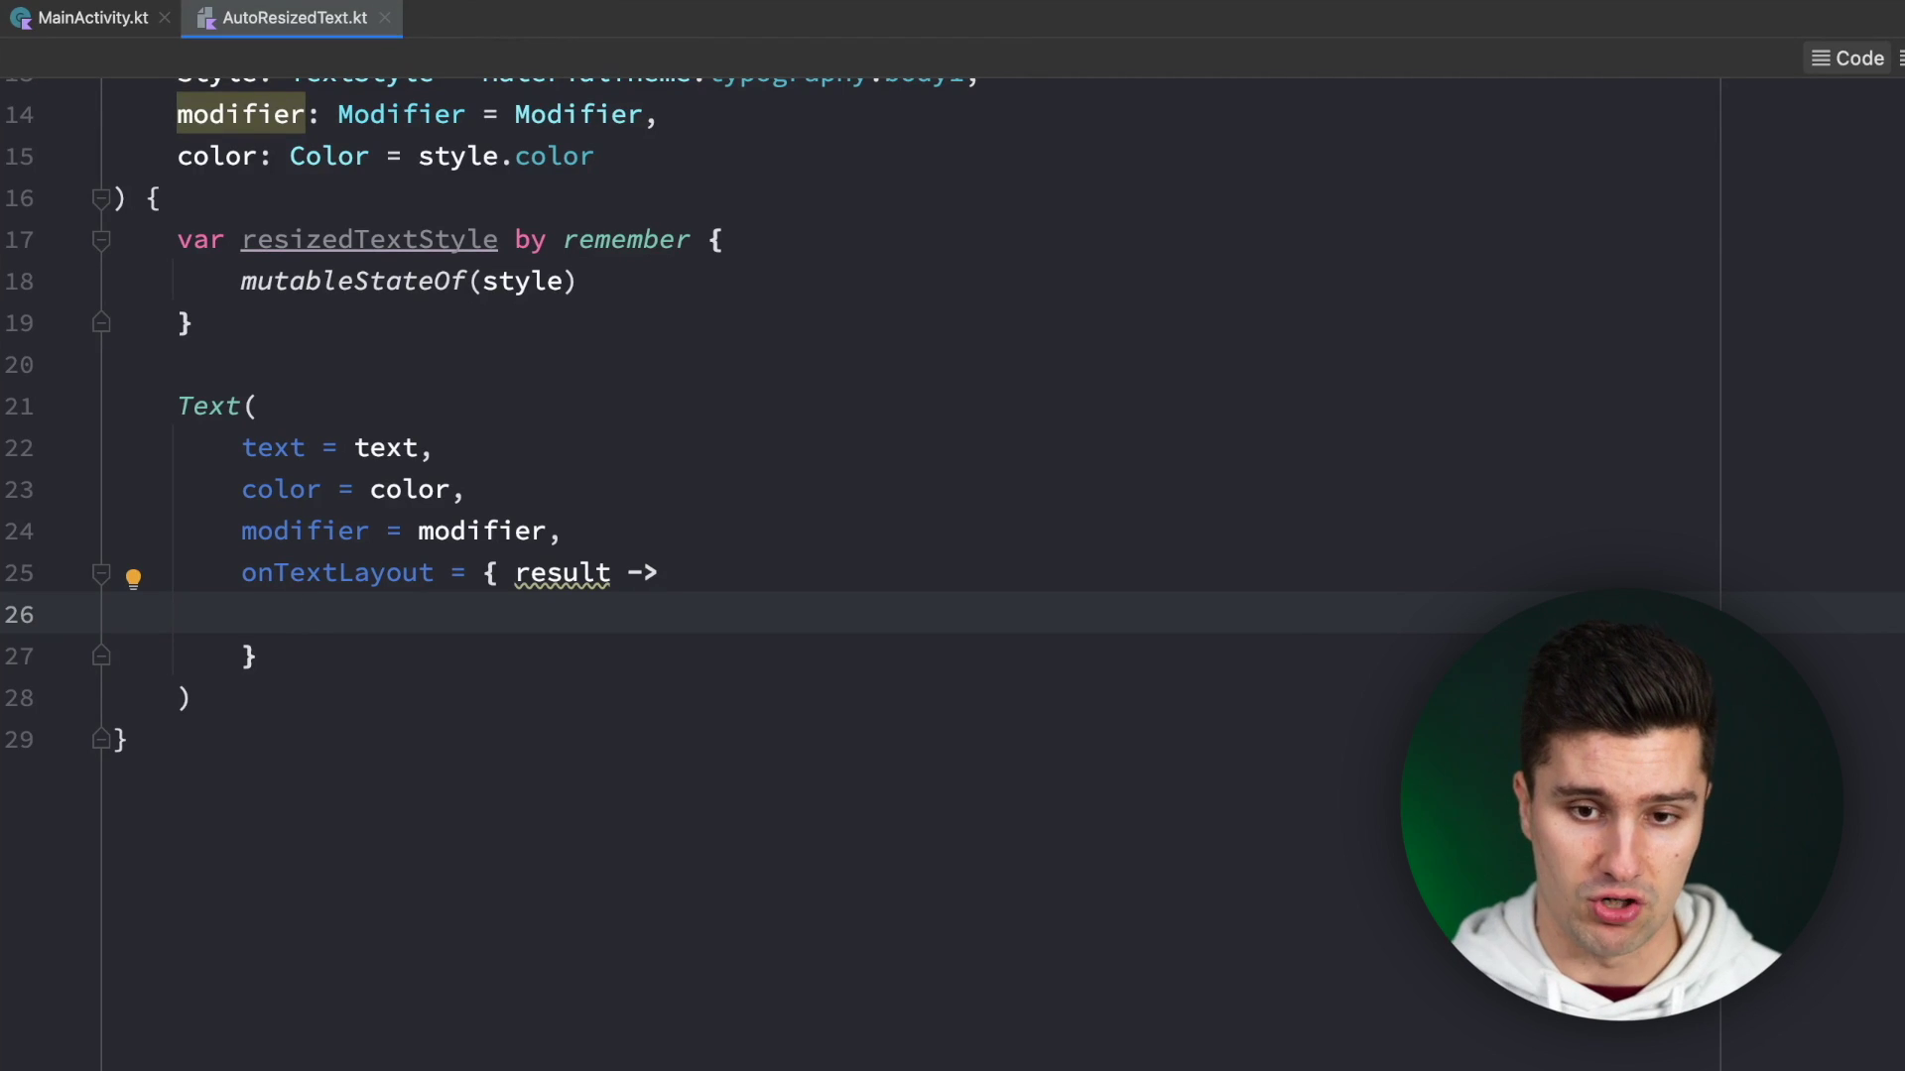
{"action": "key", "text": "Up"}
{"action": "key", "text": "Up"}
Add softWrap = false after the modifier argument and check the emulator.
{"action": "key", "text": "End"}
{"action": "key", "text": "Return"}
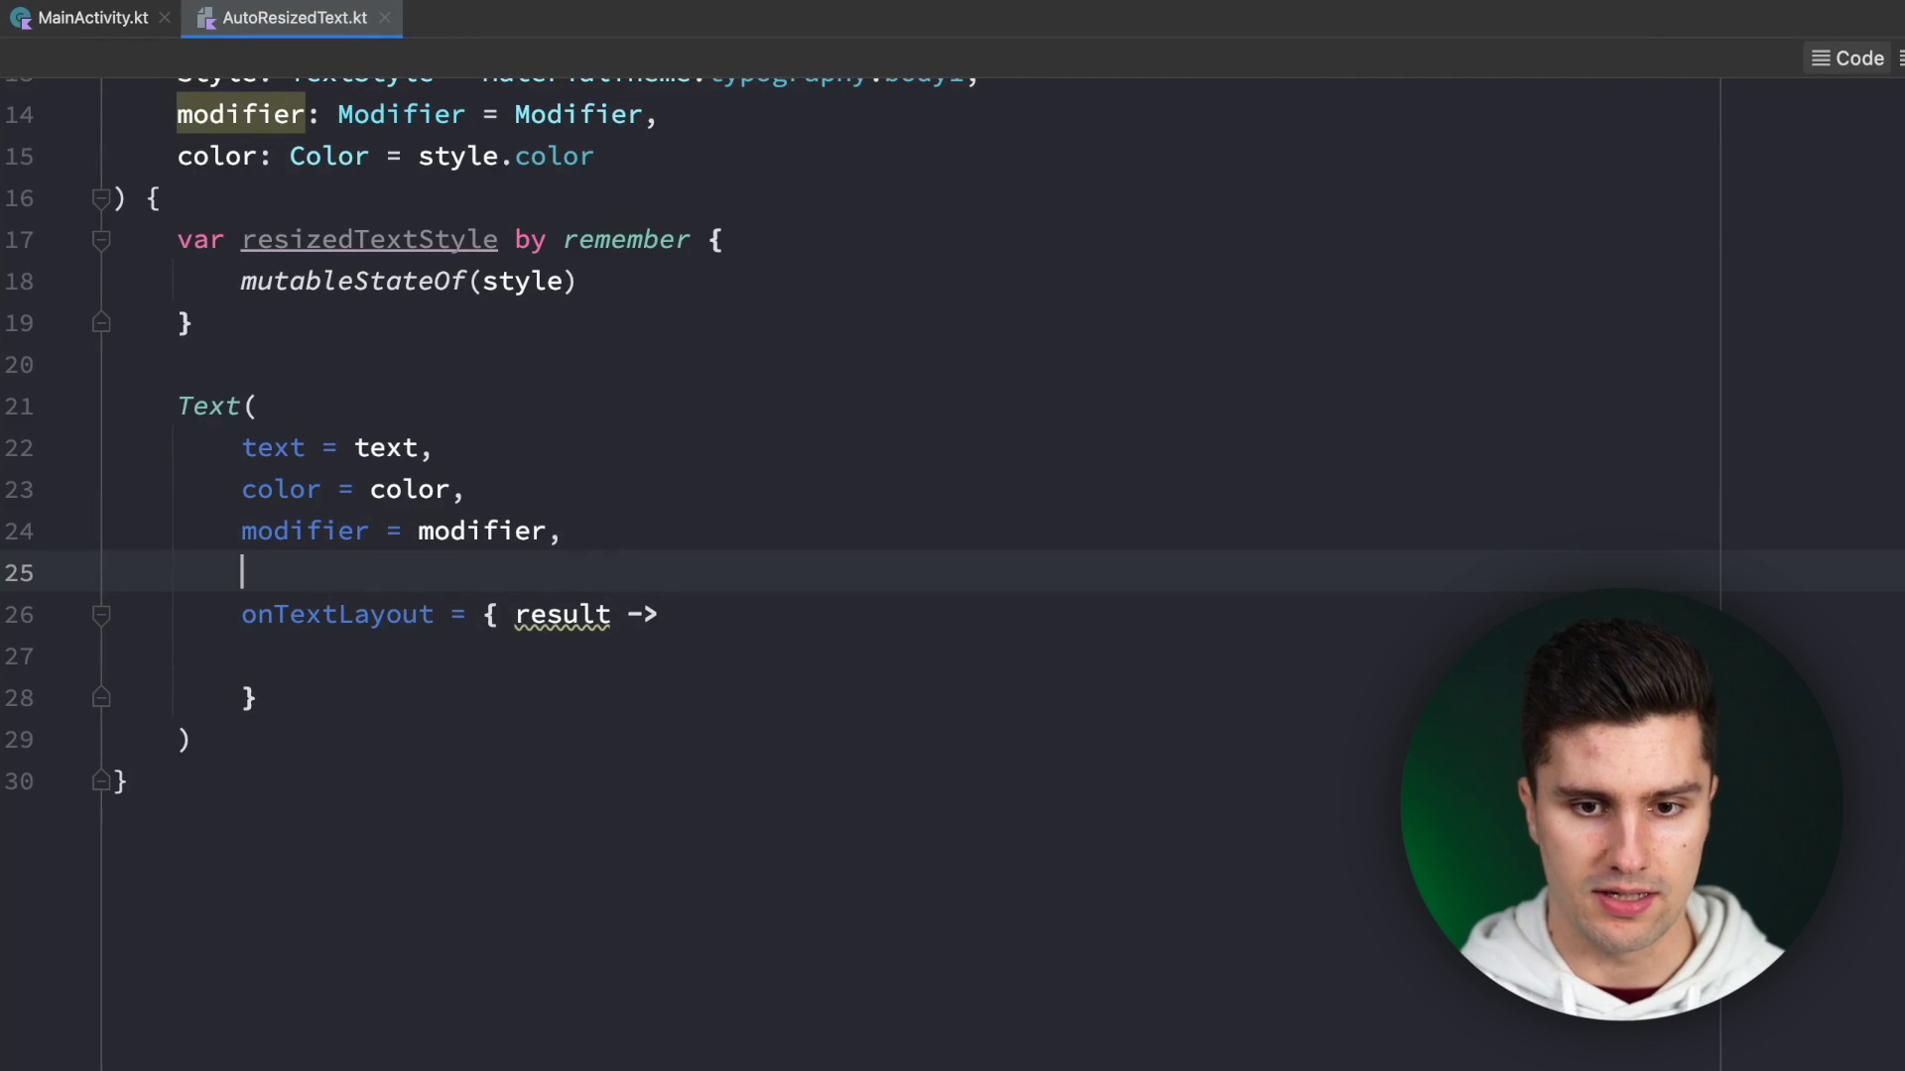
{"action": "type", "text": ","}
{"action": "key", "text": "Left"}
{"action": "type", "text": "spo"}
{"action": "key", "text": "BackSpace"}
{"action": "key", "text": "BackSpace"}
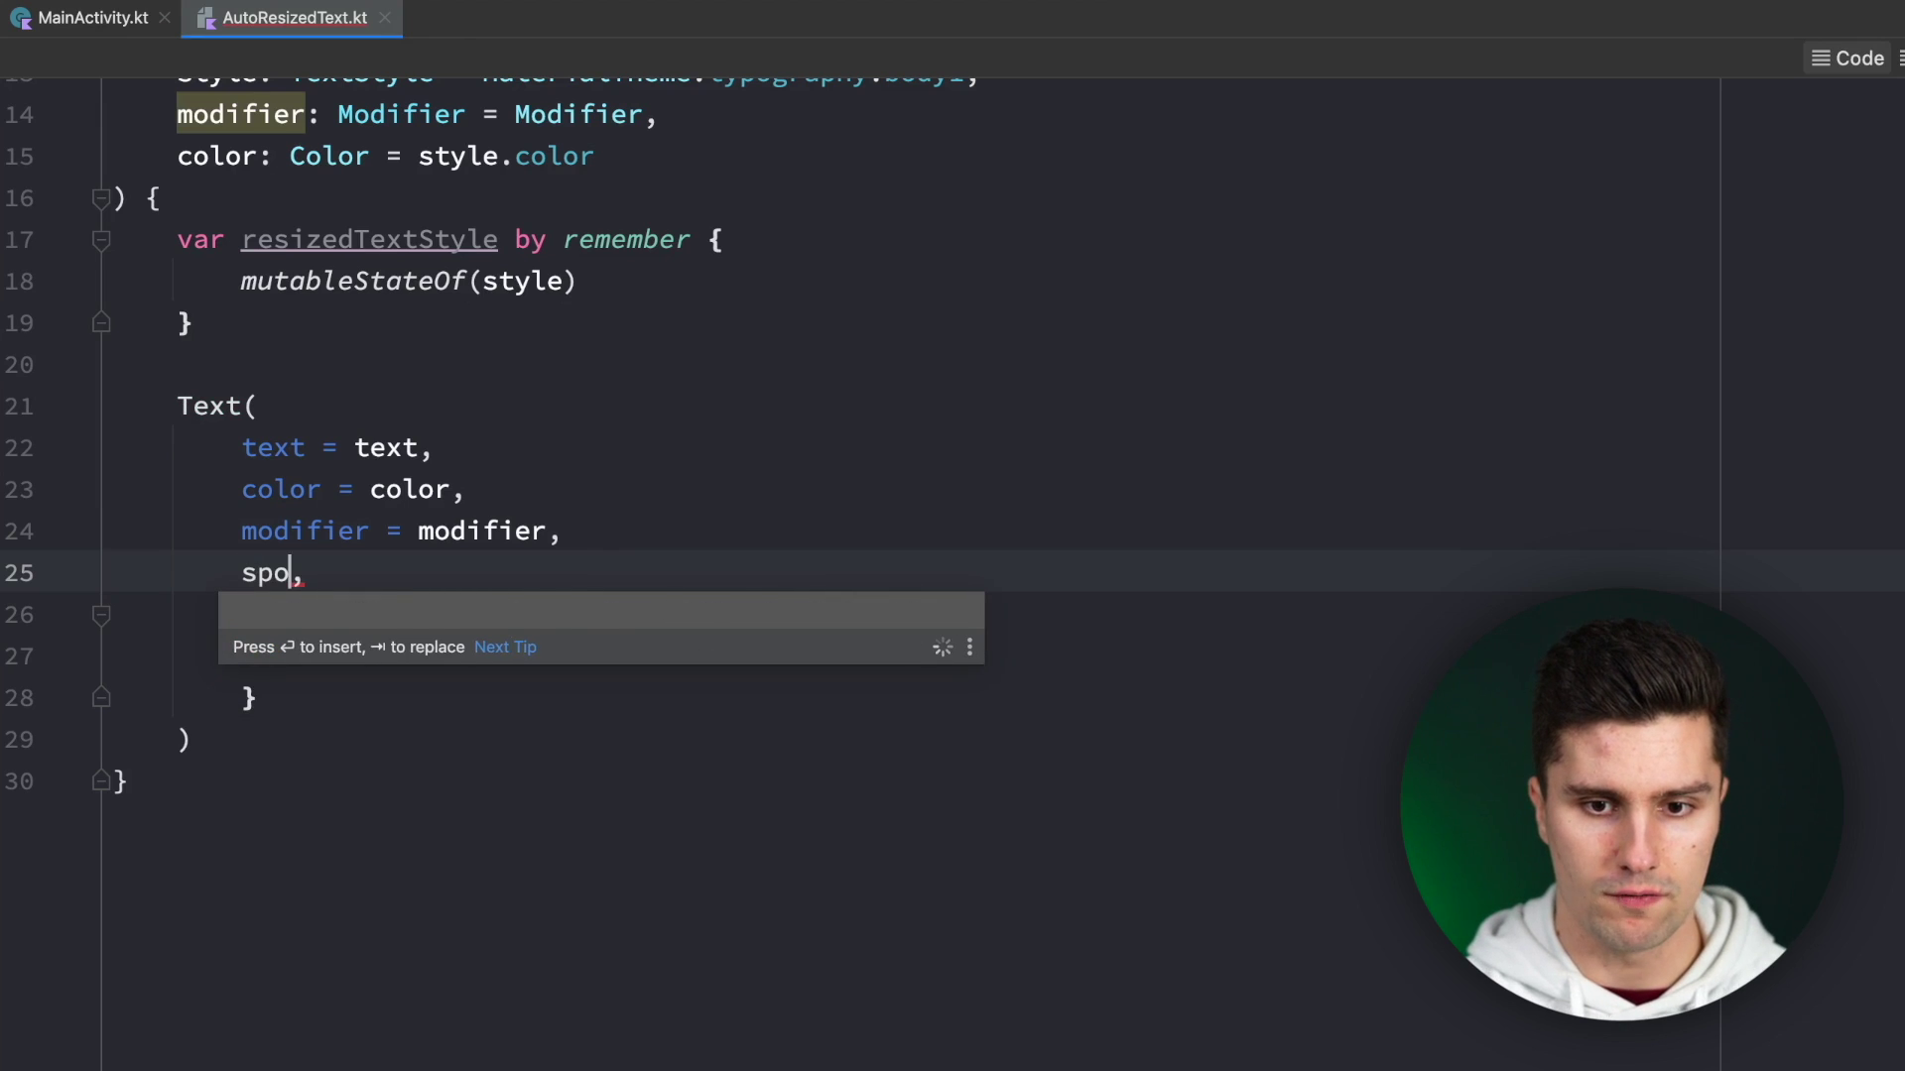
{"action": "type", "text": "oftWrap = "}
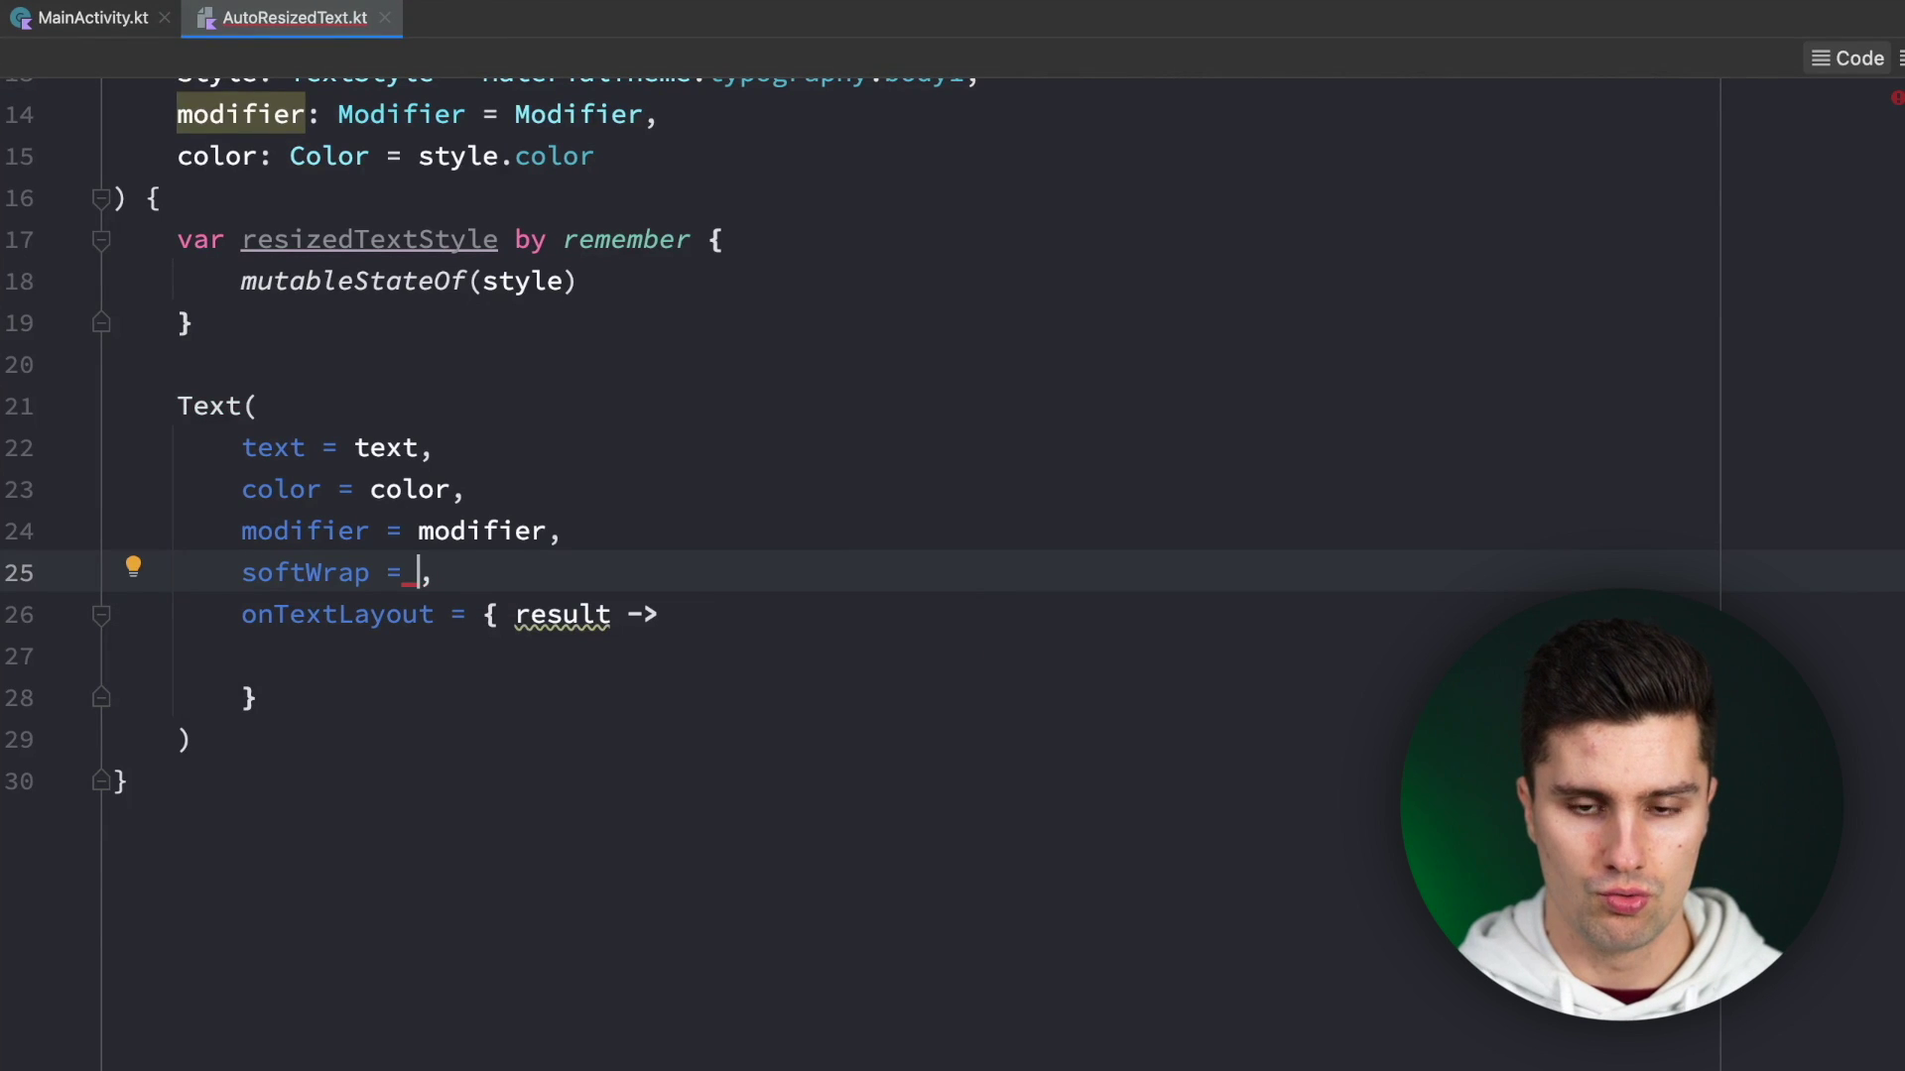
{"action": "type", "text": "false"}
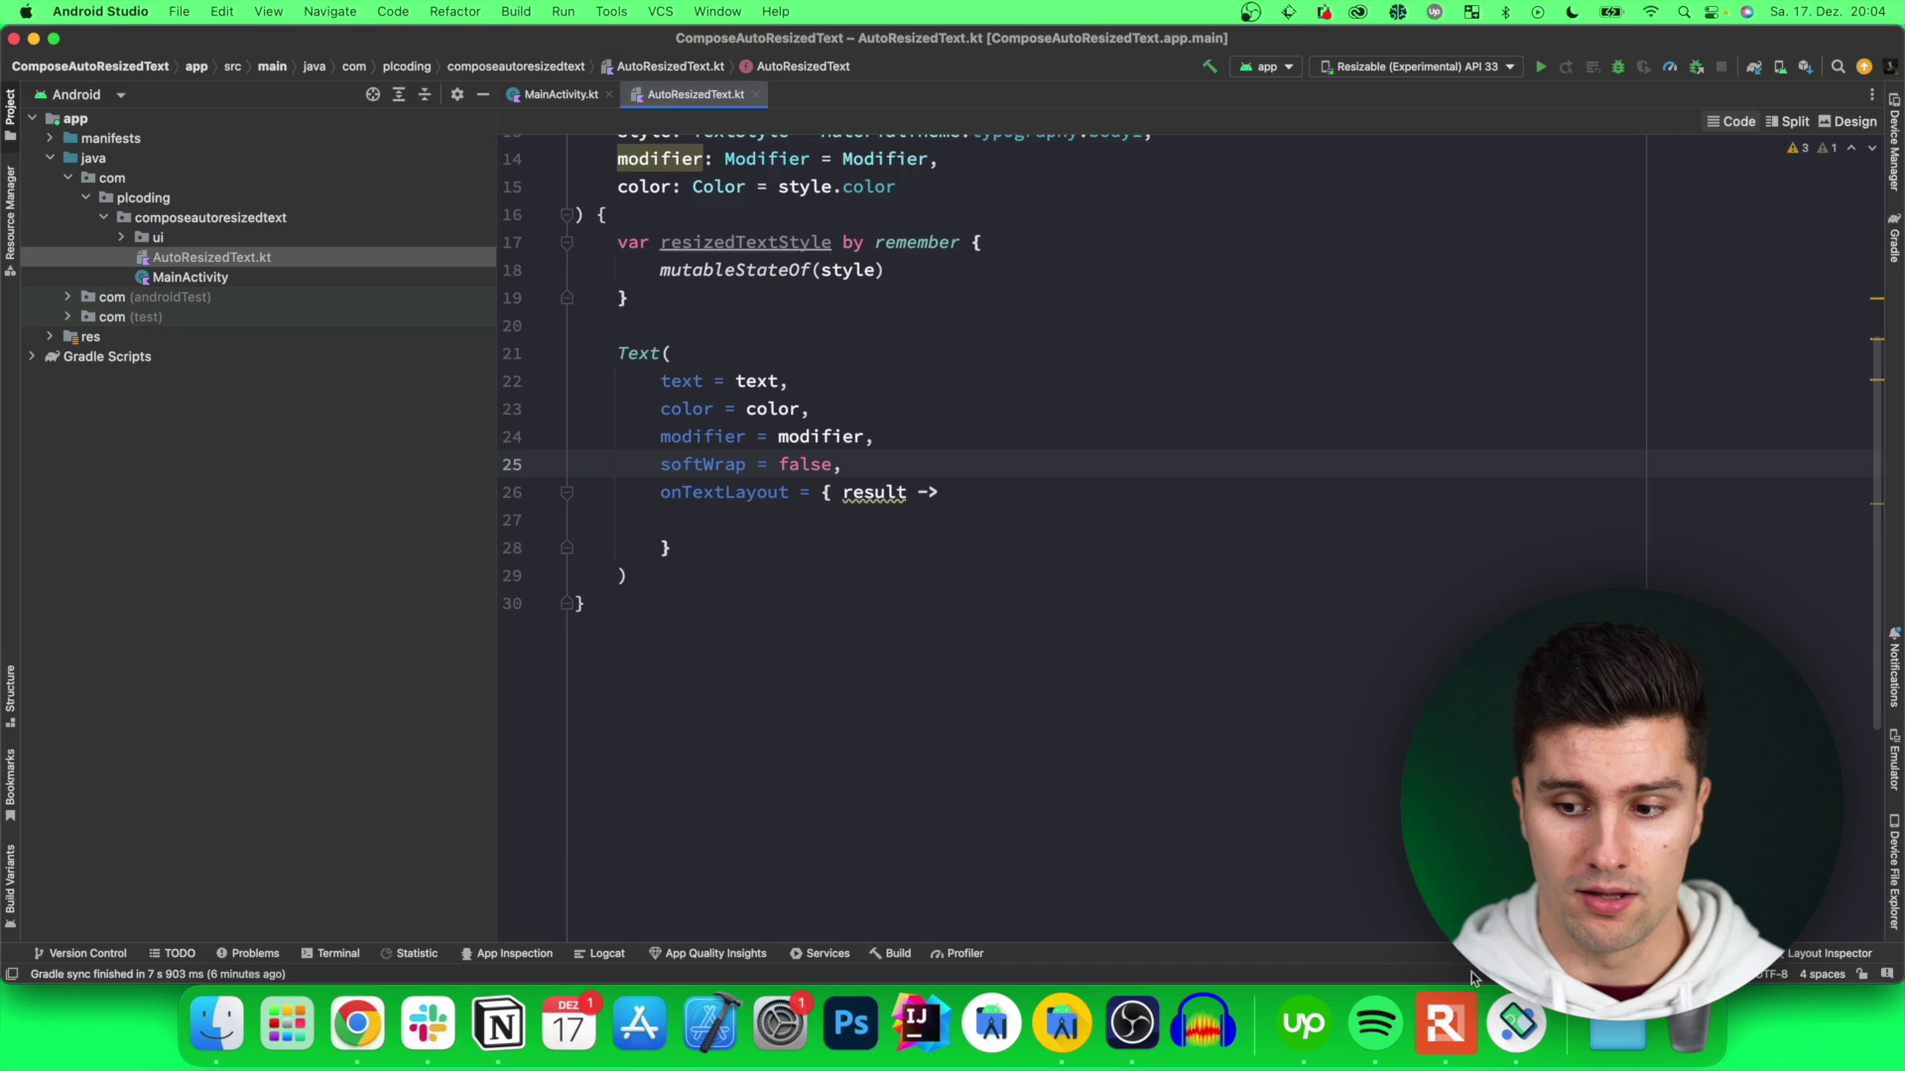
{"action": "left_click", "coordinate": [1522, 1040]}
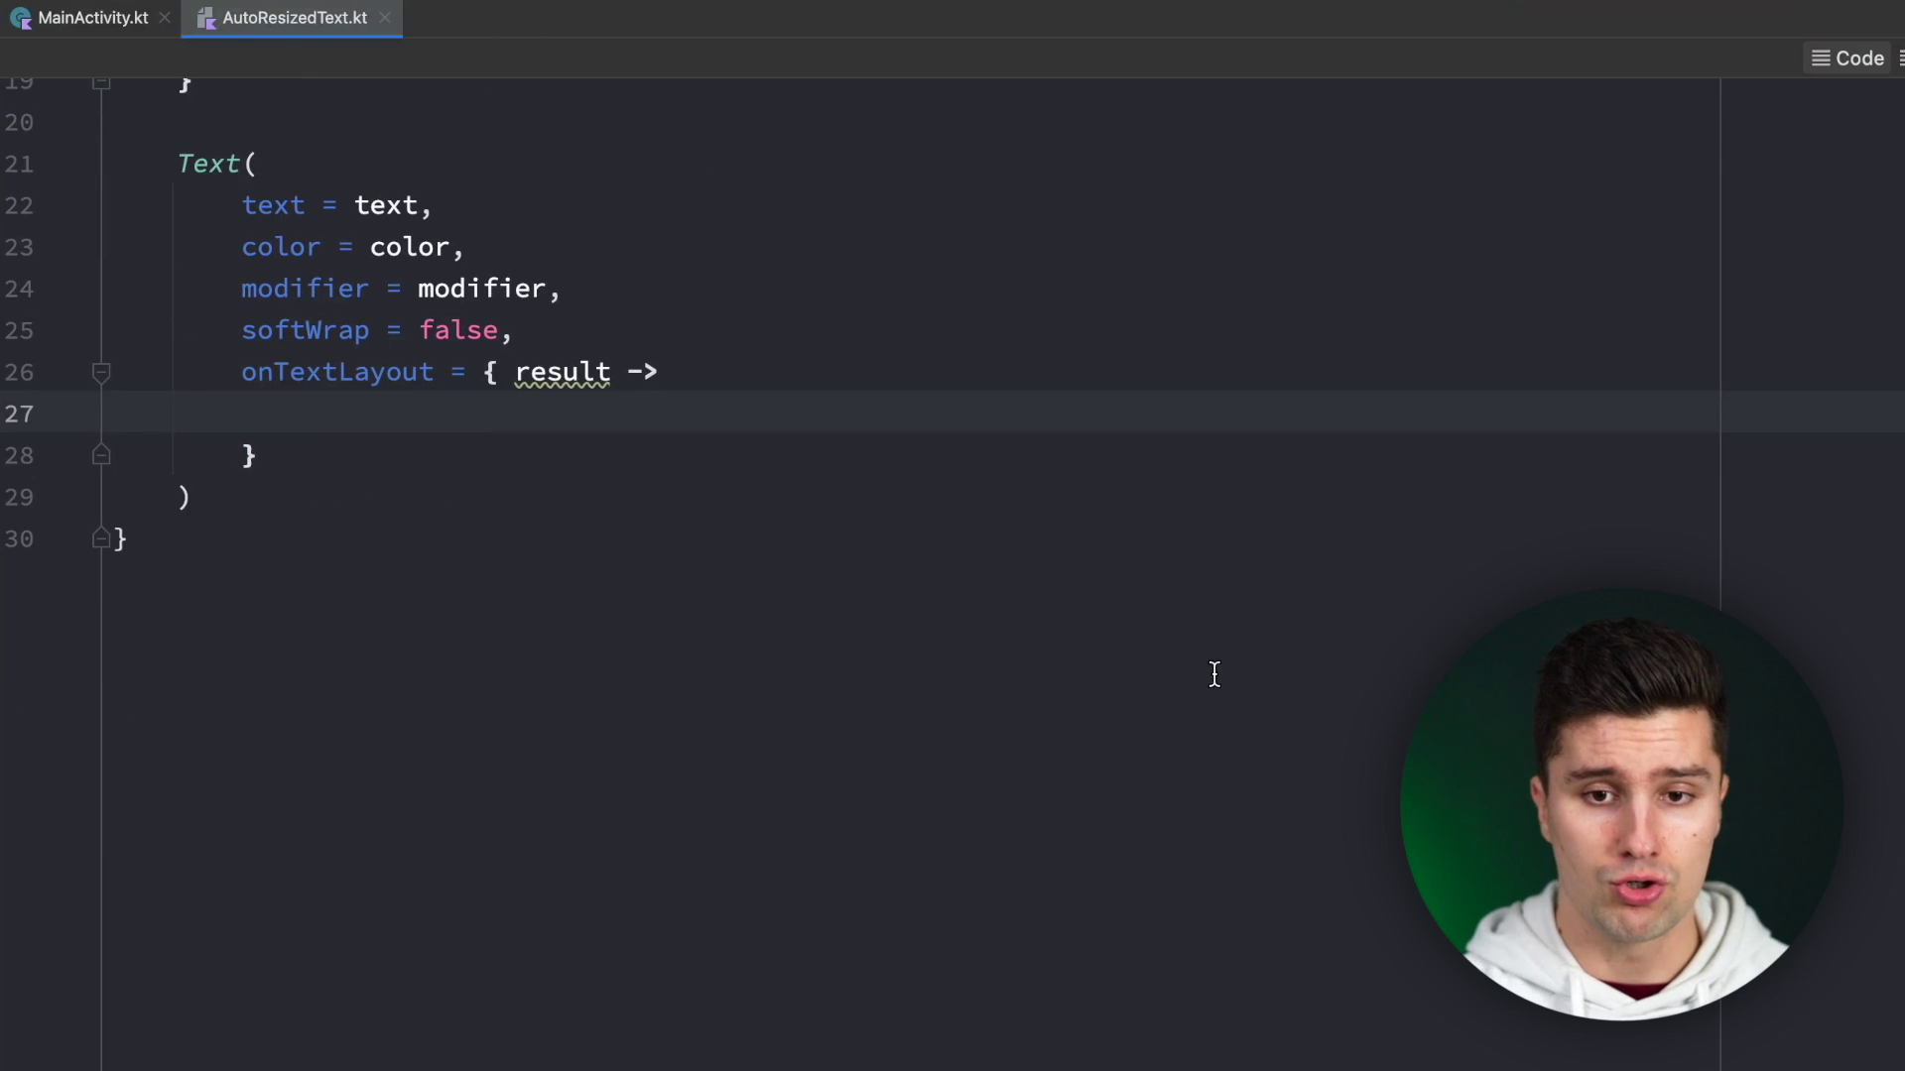
{"action": "type", "text": "if(result"}
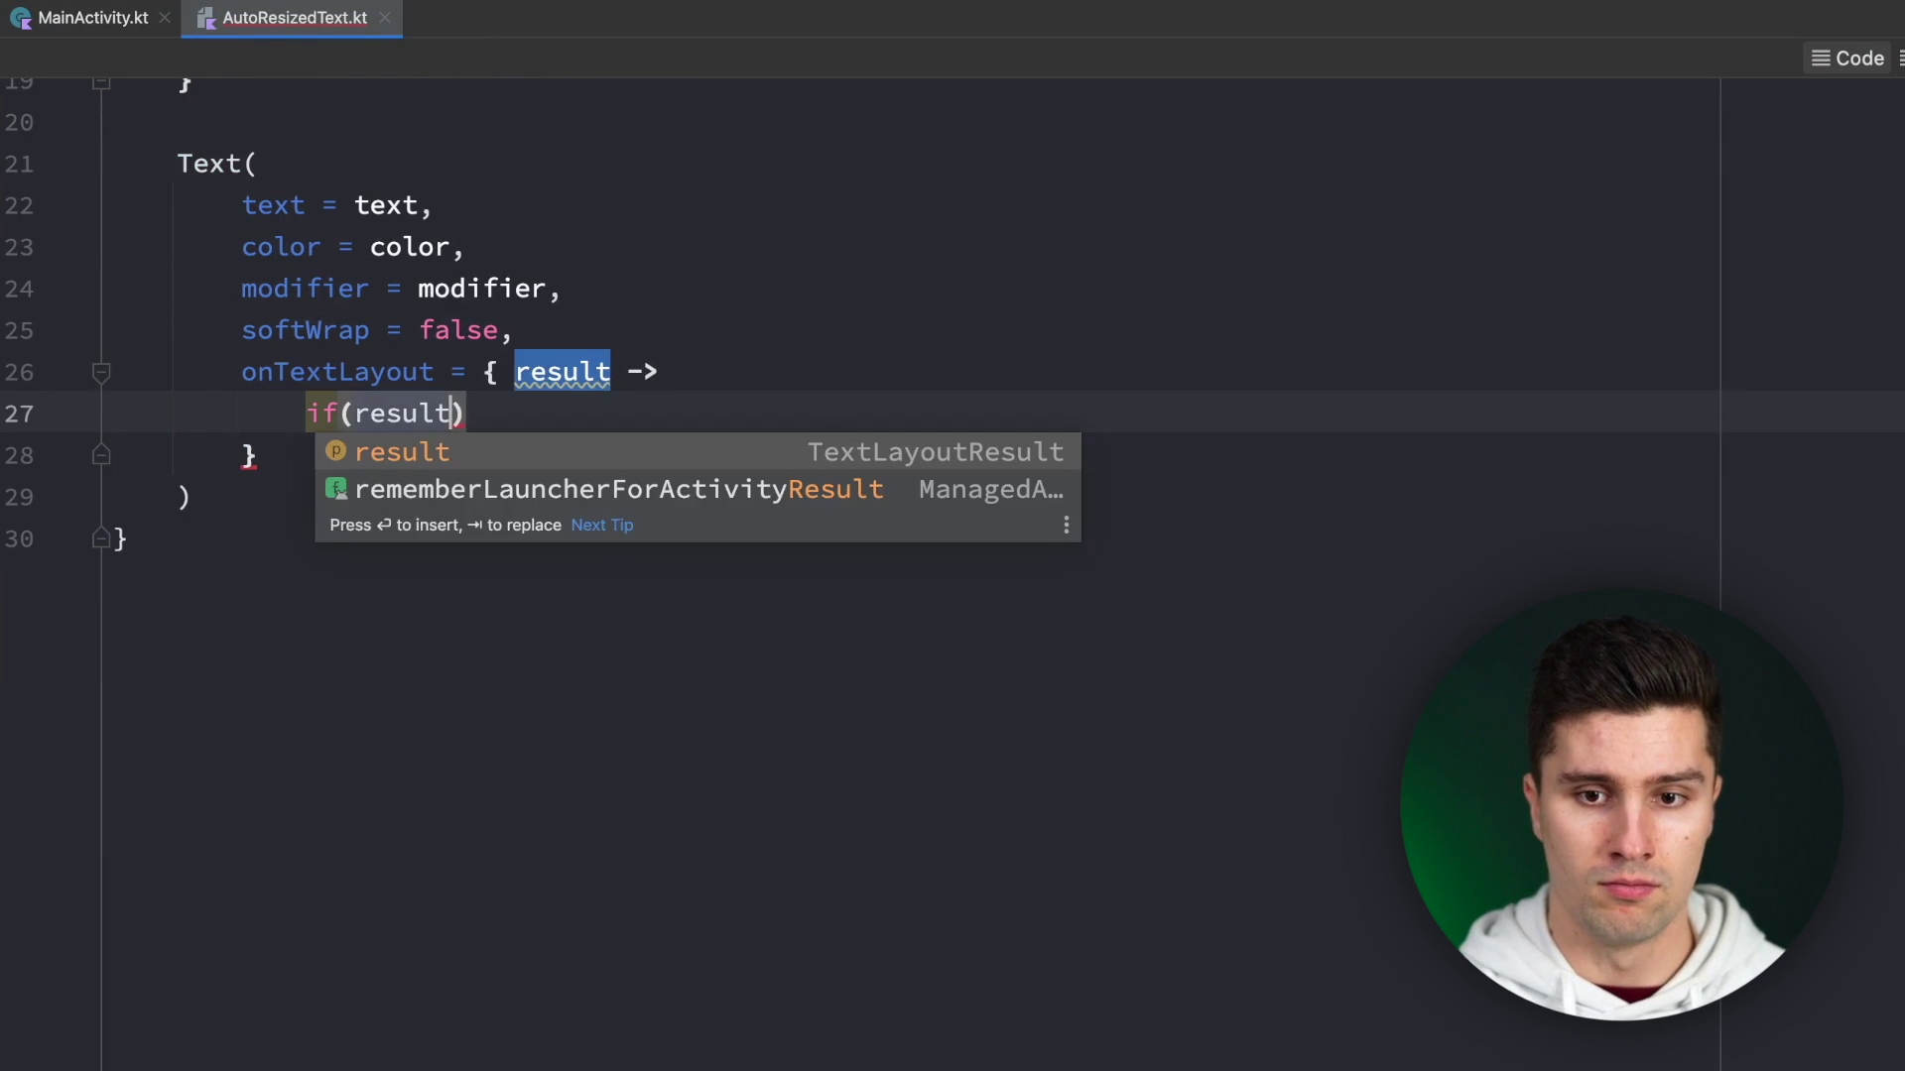
{"action": "type", "text": "."}
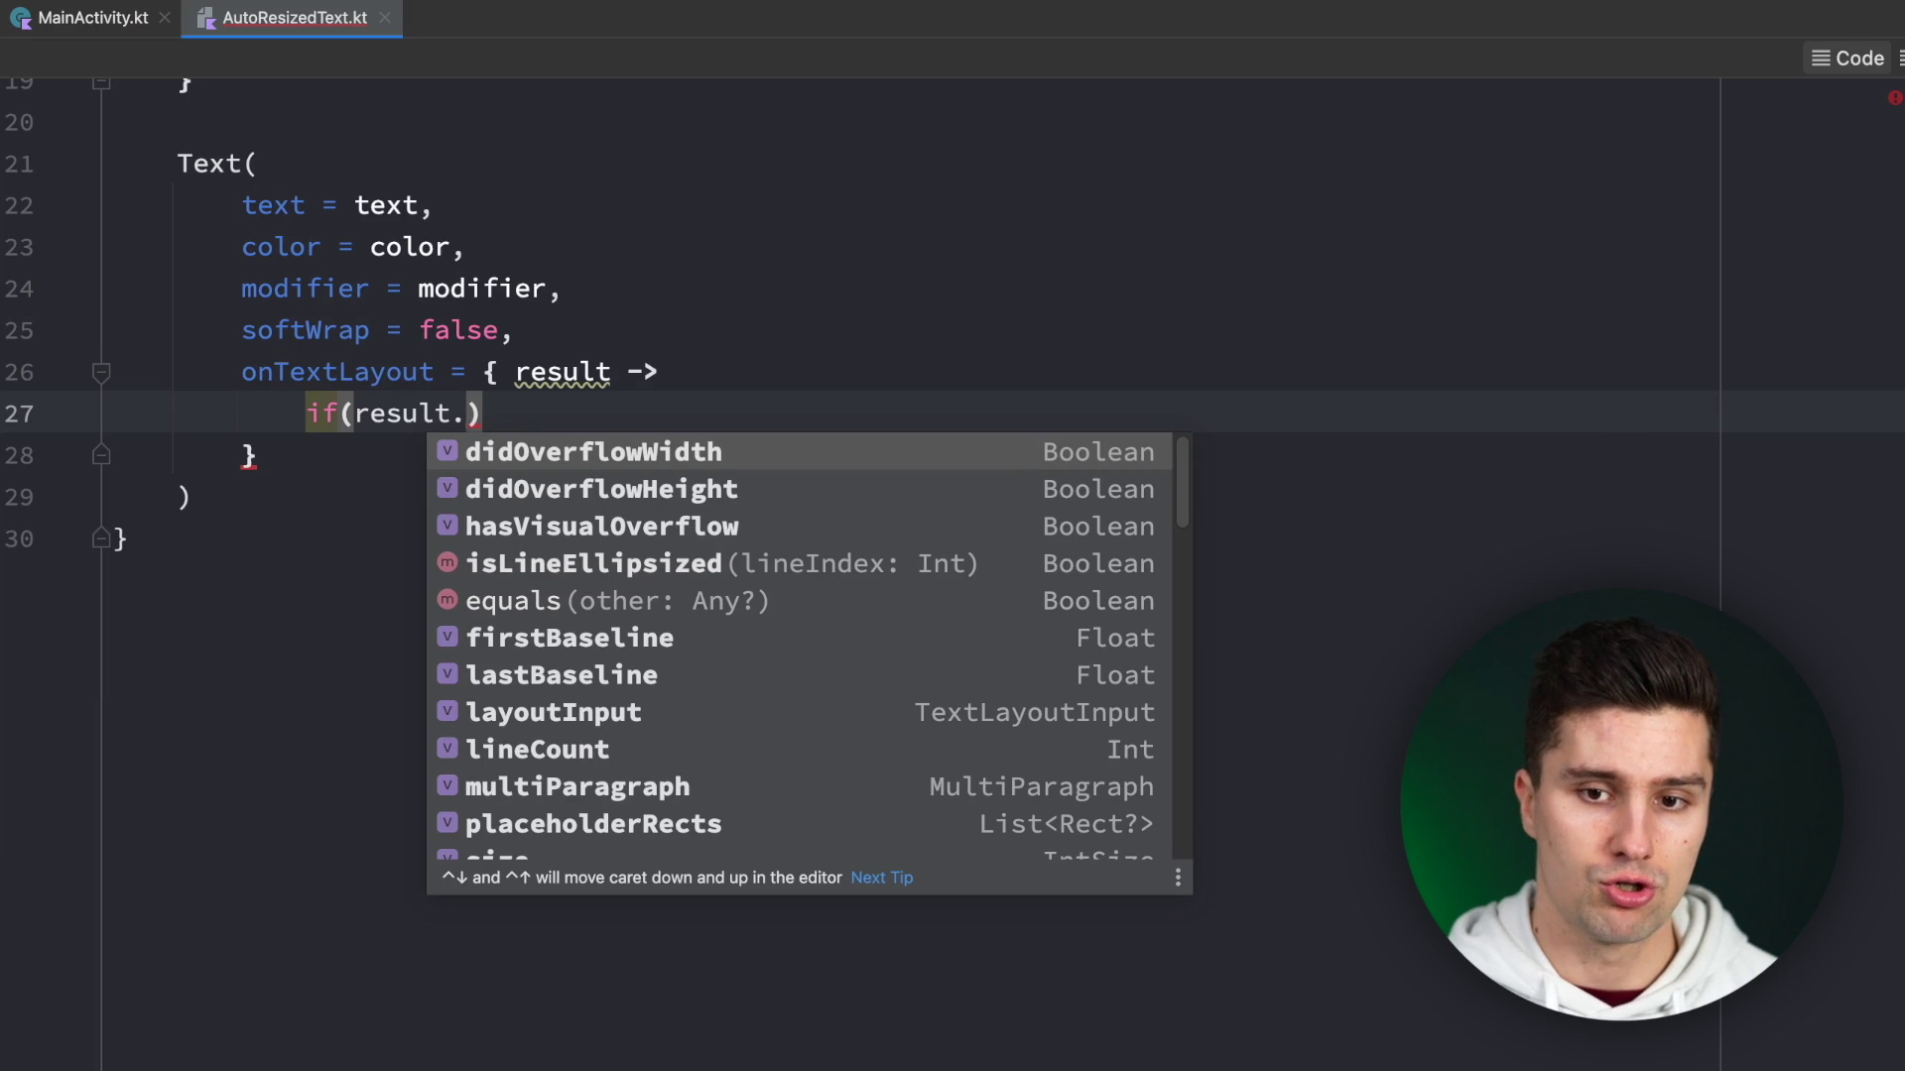
Add an if (result.didOverflowWidth) block inside the onTextLayout lambda.
{"action": "key", "text": "Return"}
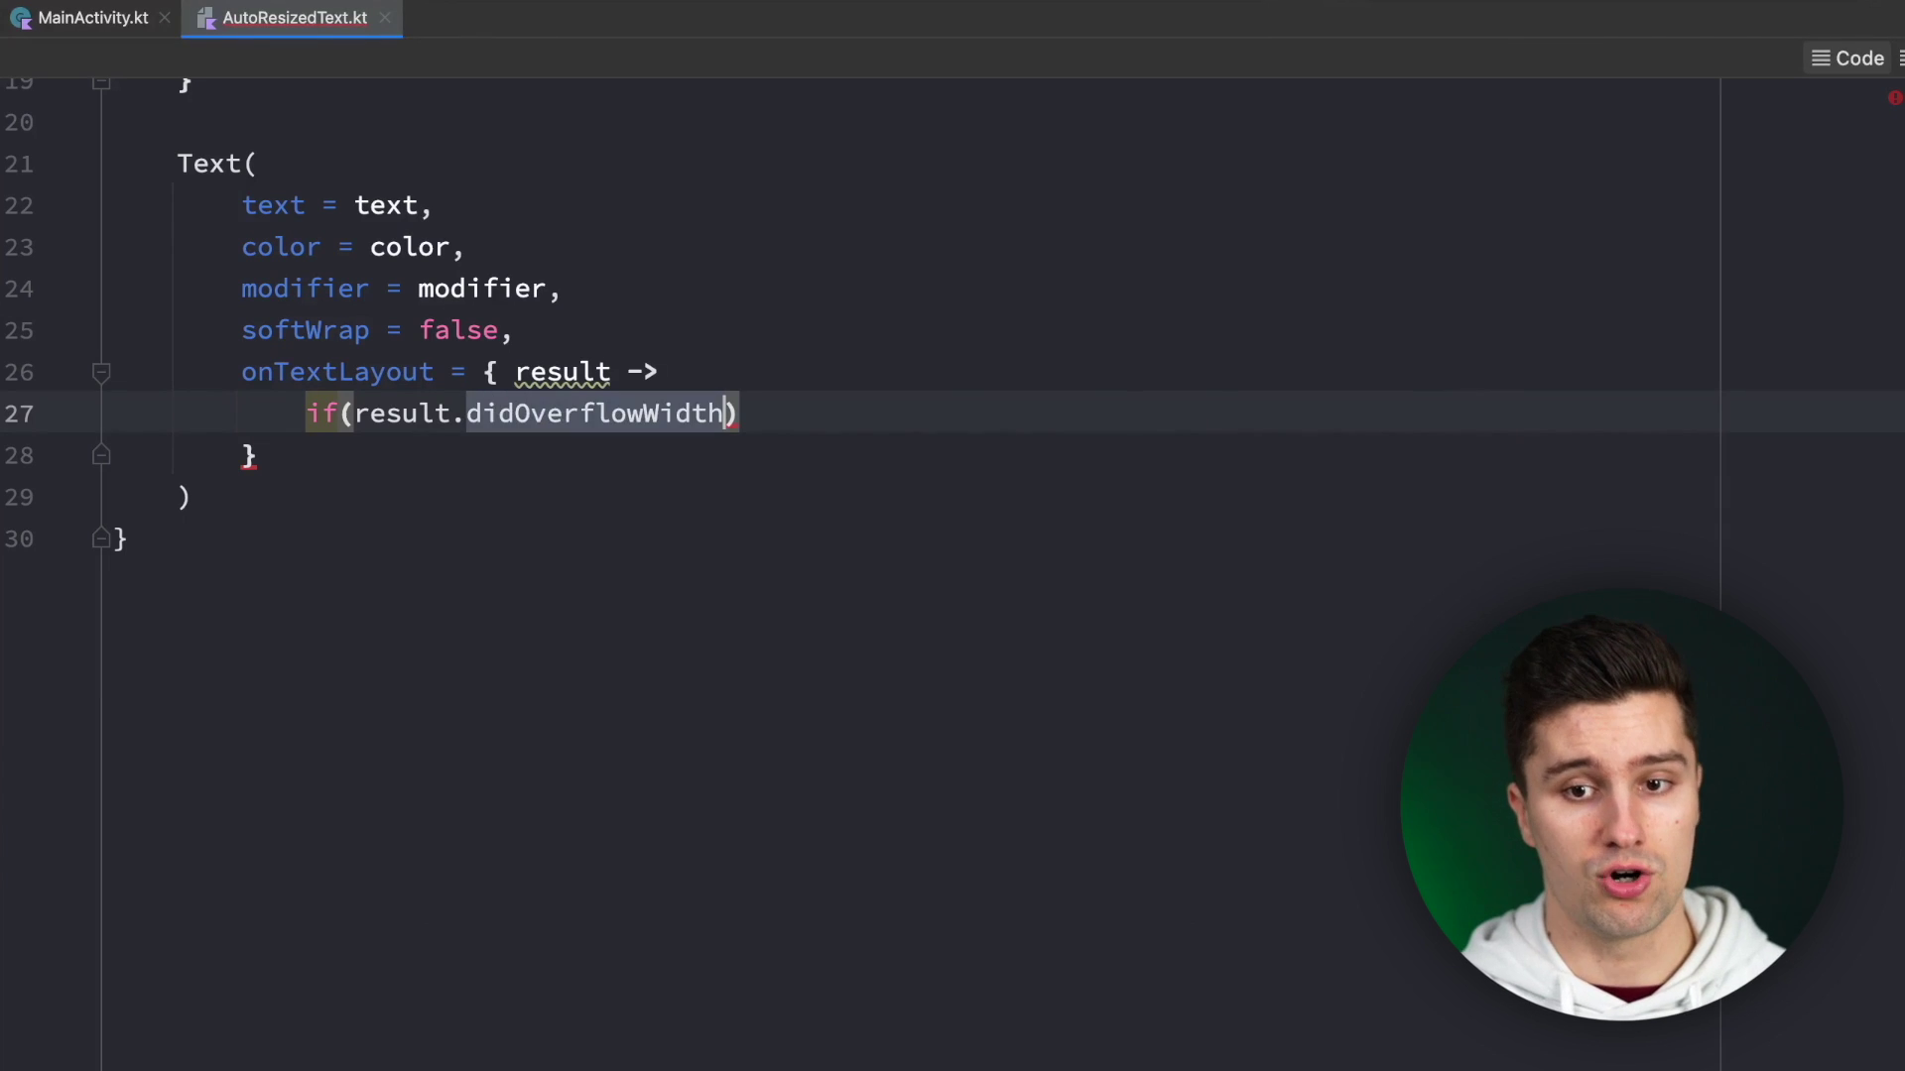
{"action": "key", "text": "Right"}
{"action": "type", "text": "{"}
{"action": "key", "text": "Return"}
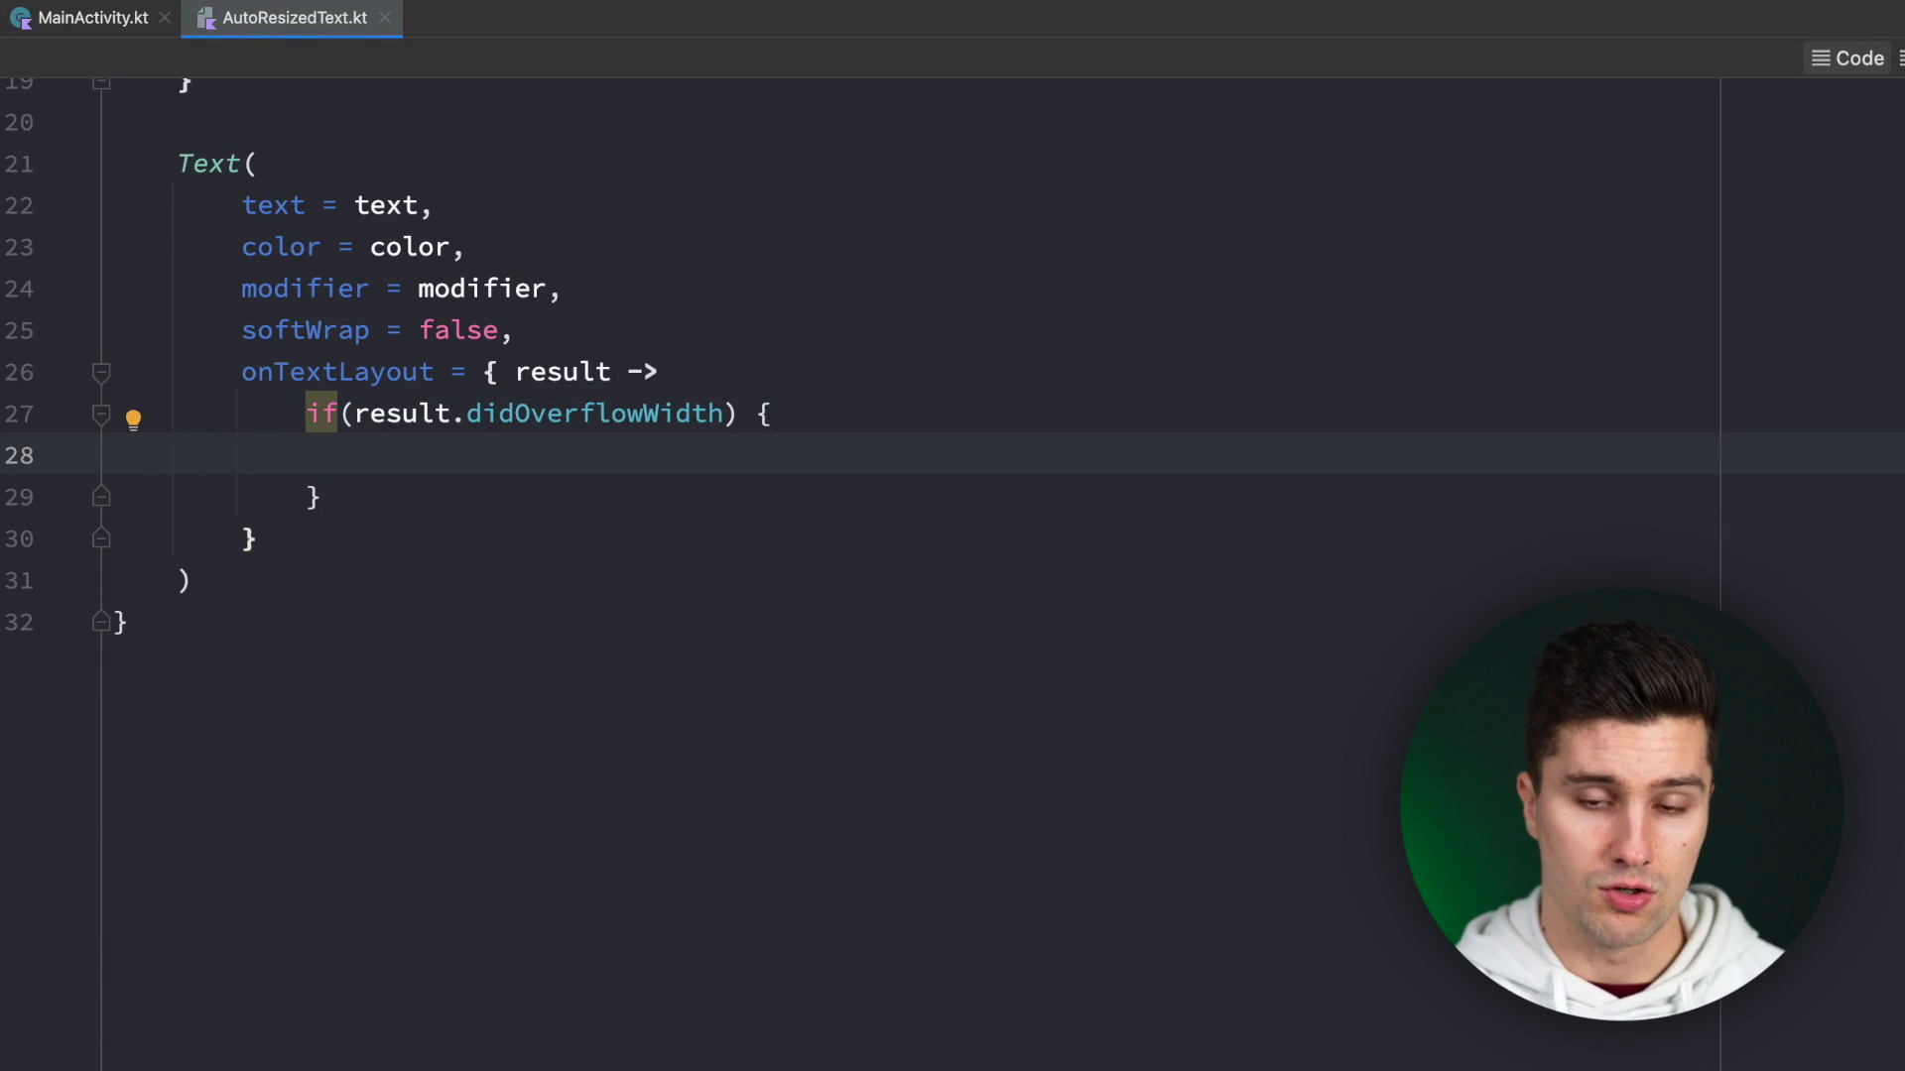
{"action": "type", "text": "res"}
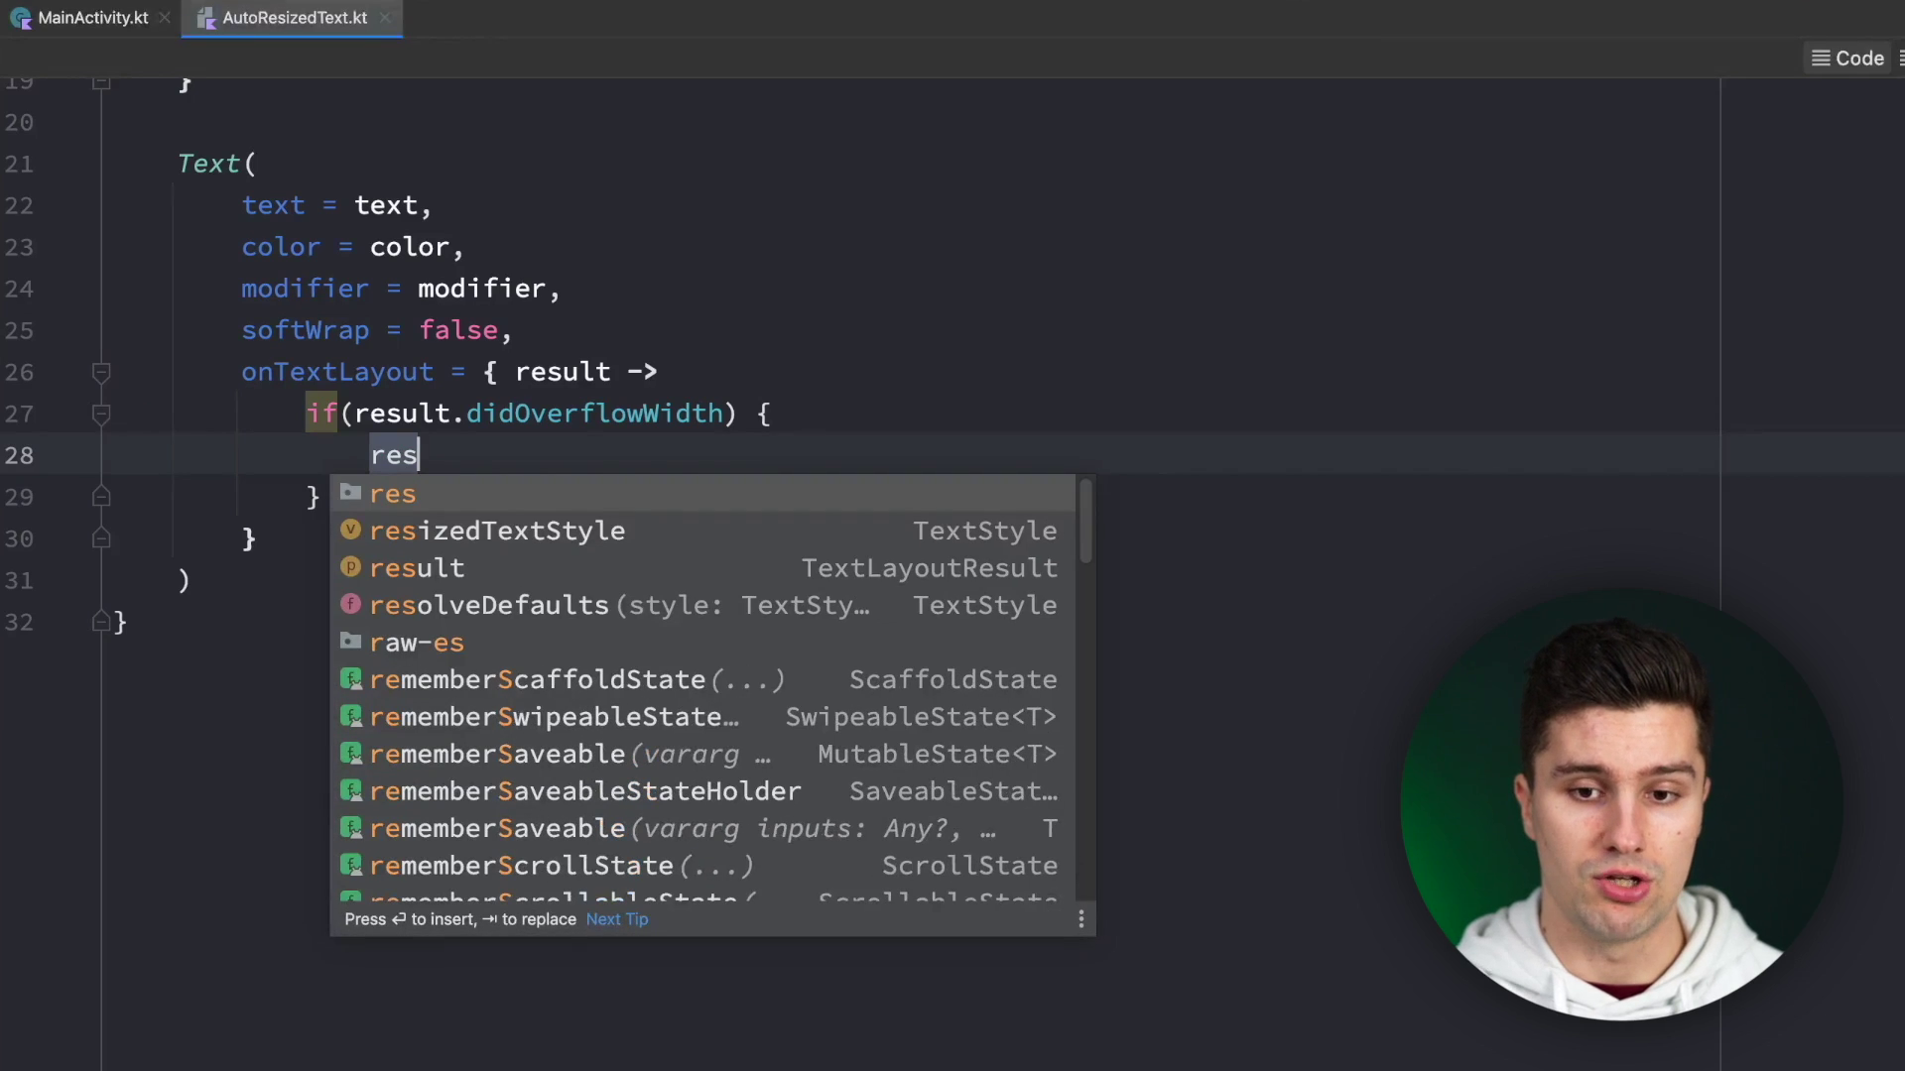
In that block, assign resizedTextStyle.copy(fontSize = resizedTextStyle.fontSize * 0.95).
{"action": "key", "text": "Down"}
{"action": "key", "text": "Return"}
{"action": "type", "text": "= "}
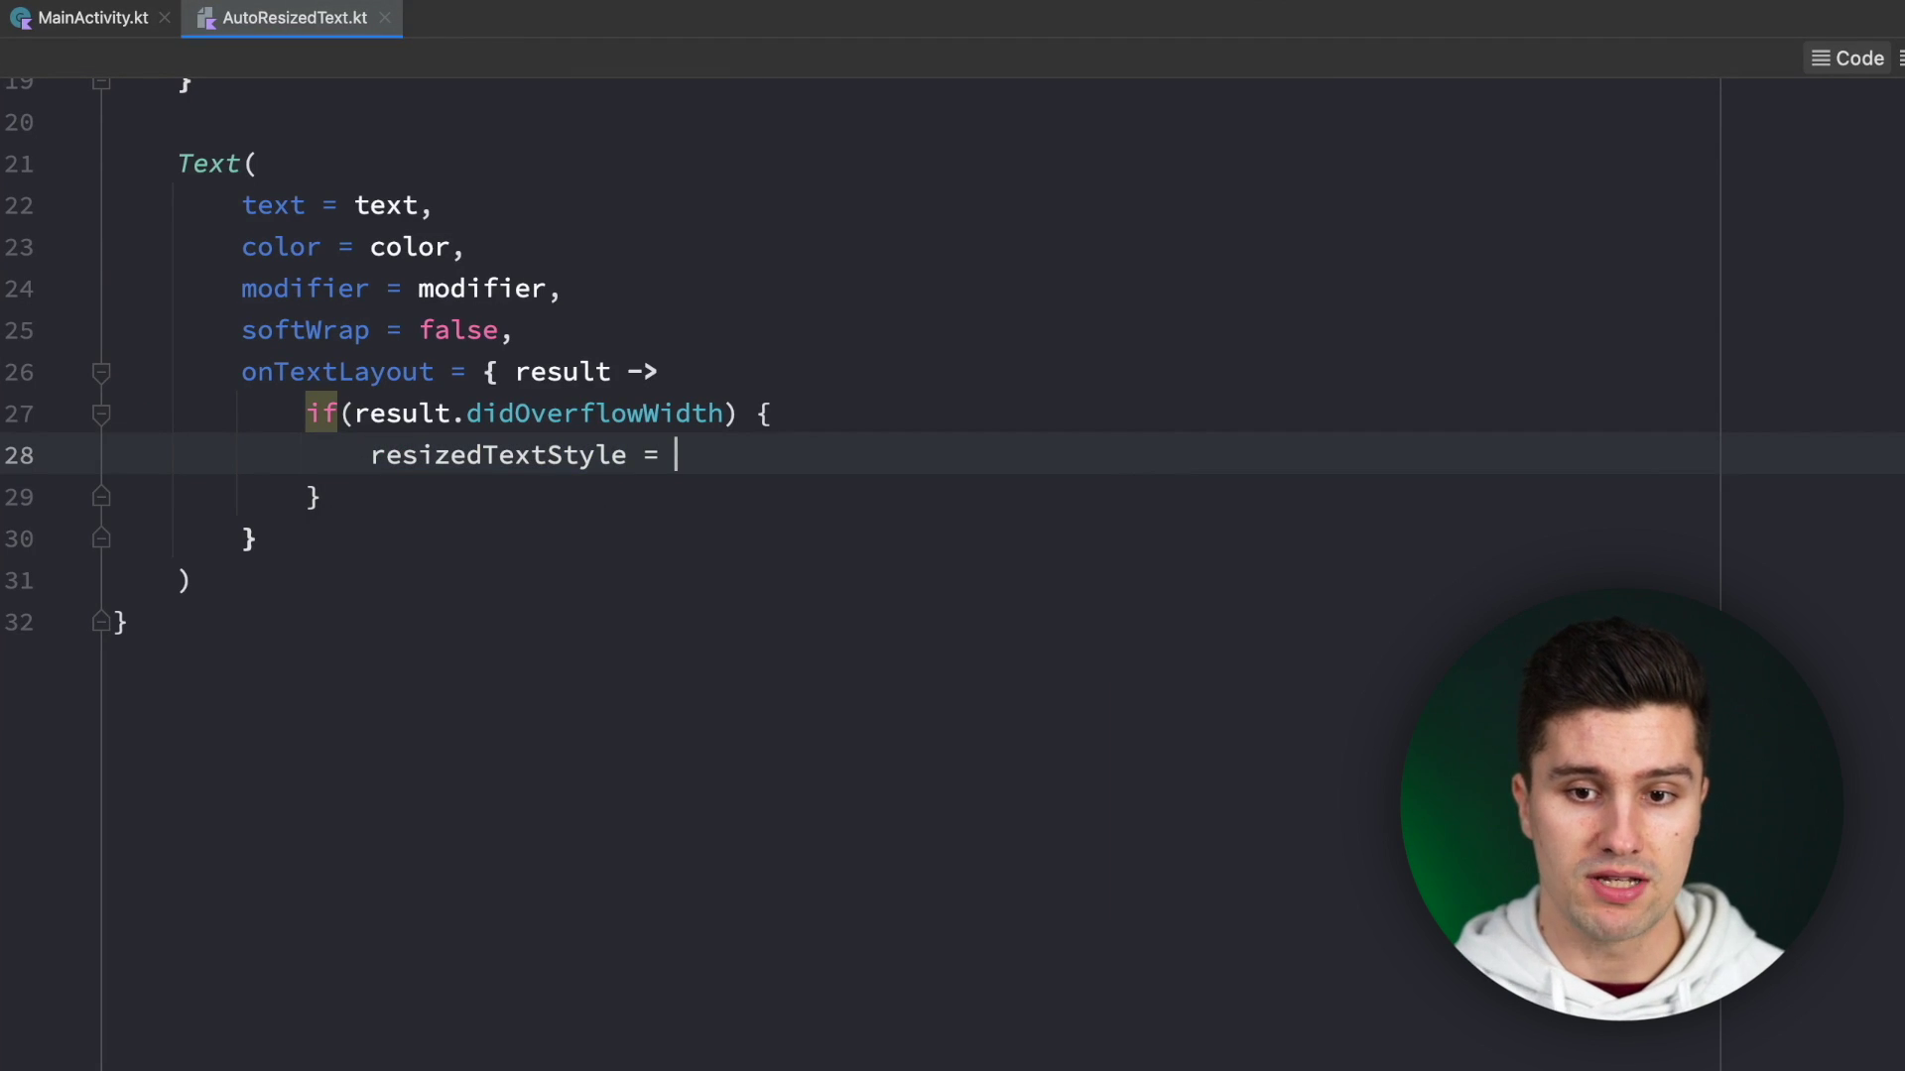
{"action": "type", "text": "resi"}
{"action": "key", "text": "Return"}
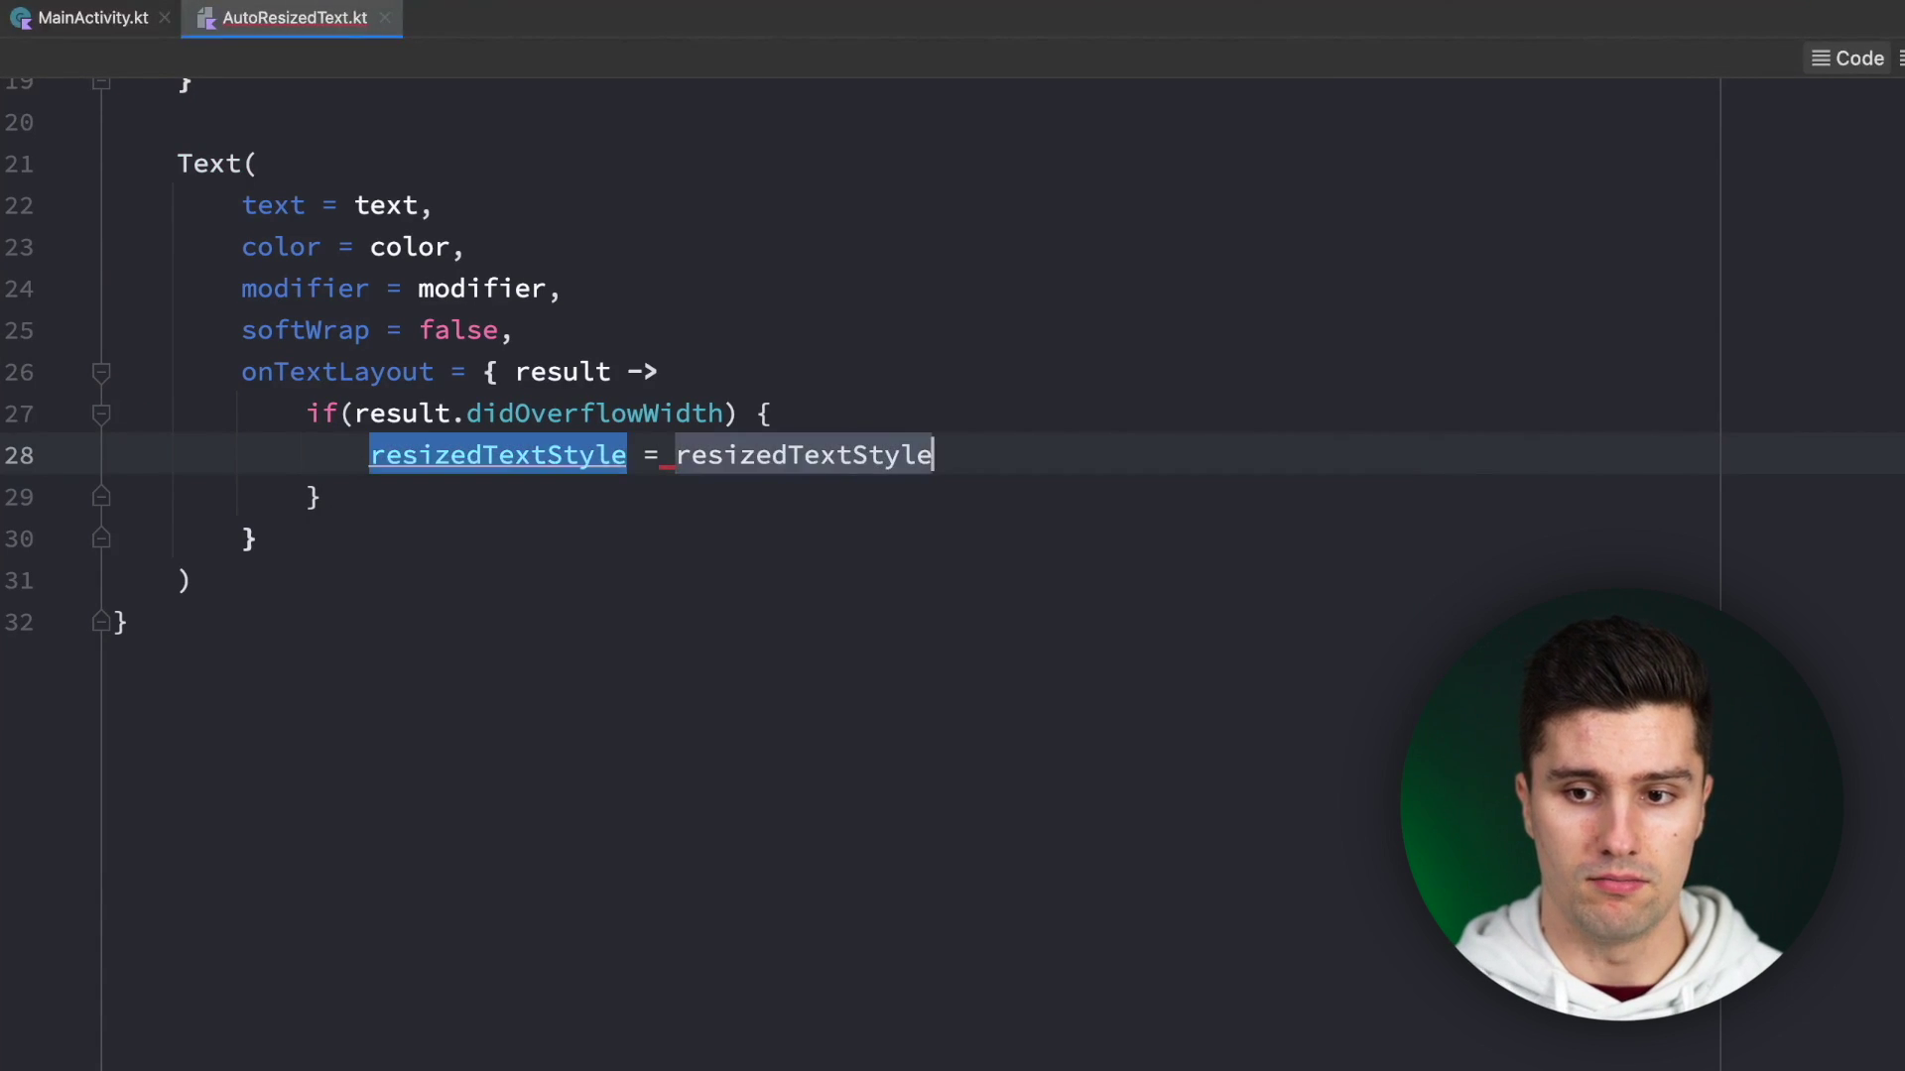
{"action": "type", "text": ".cop"}
{"action": "key", "text": "Return"}
{"action": "key", "text": "Return"}
{"action": "type", "text": "fonts"}
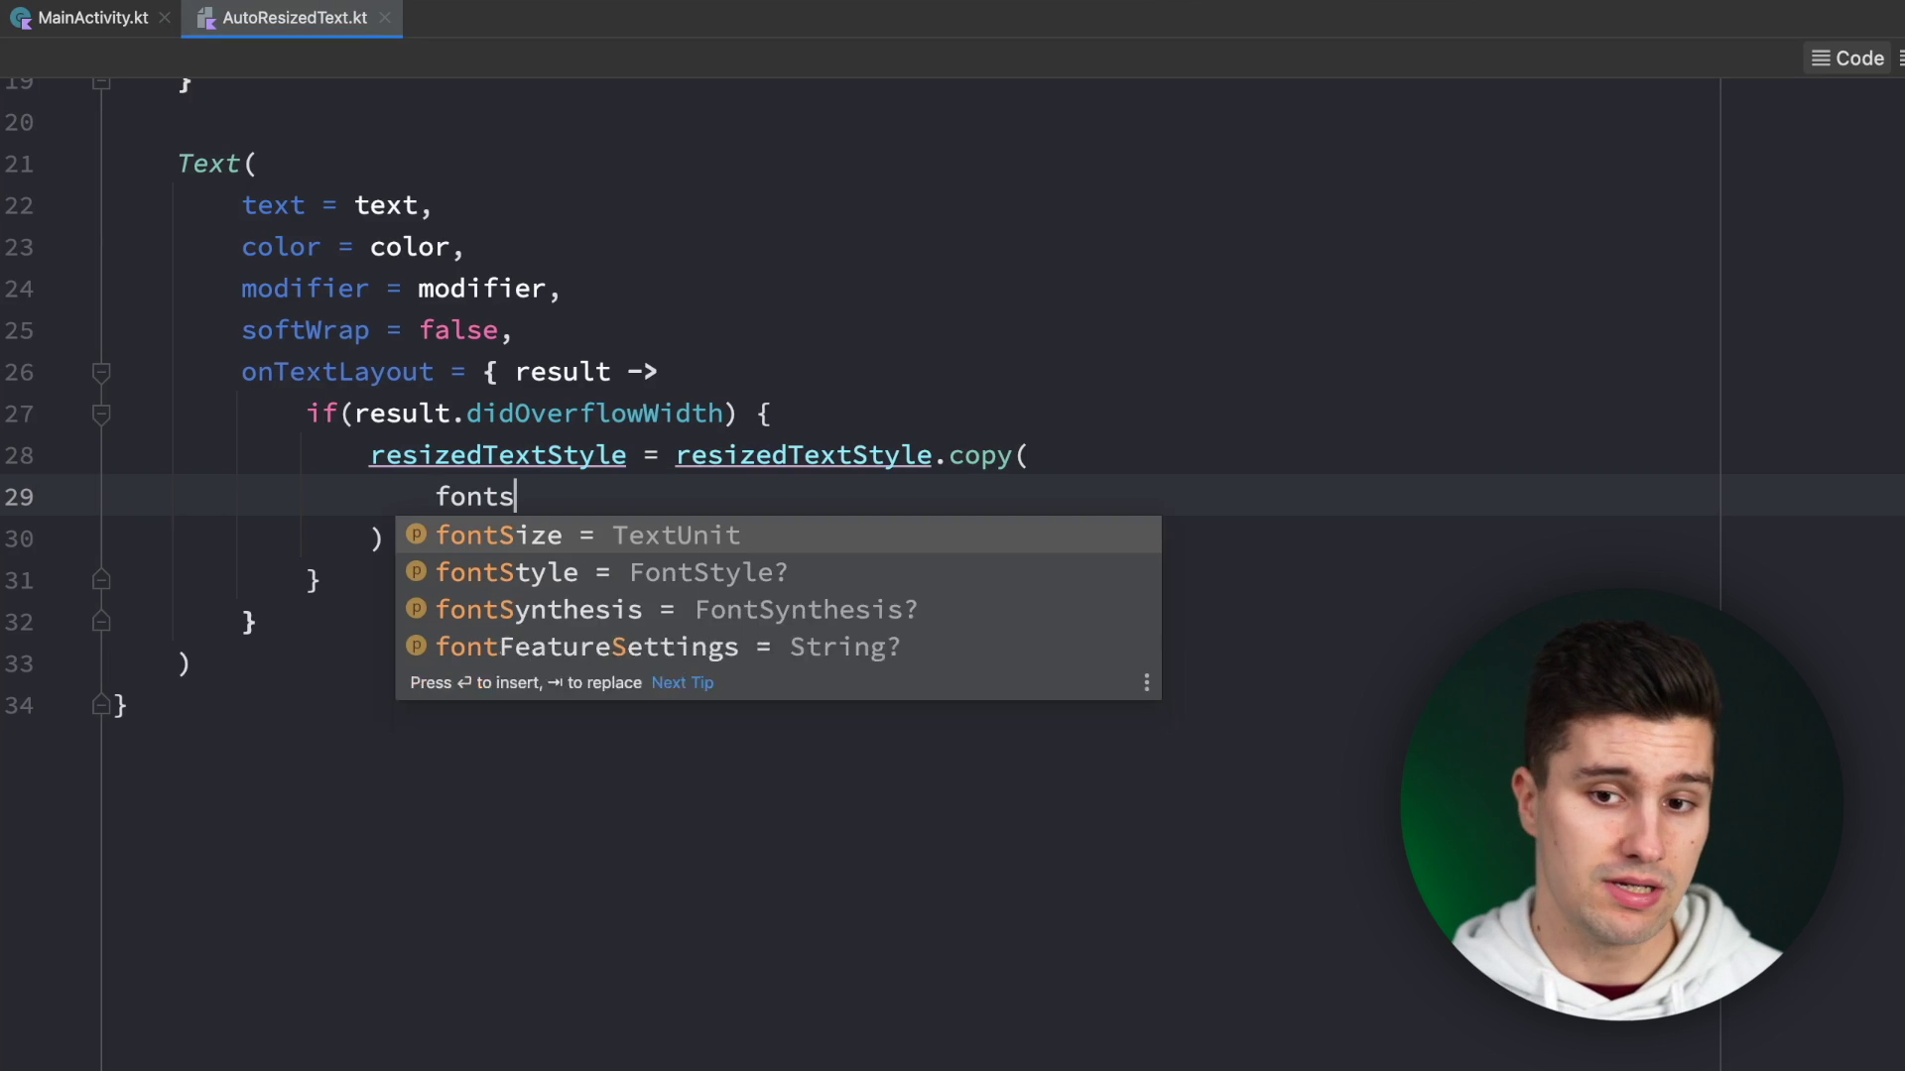
{"action": "key", "text": "Return"}
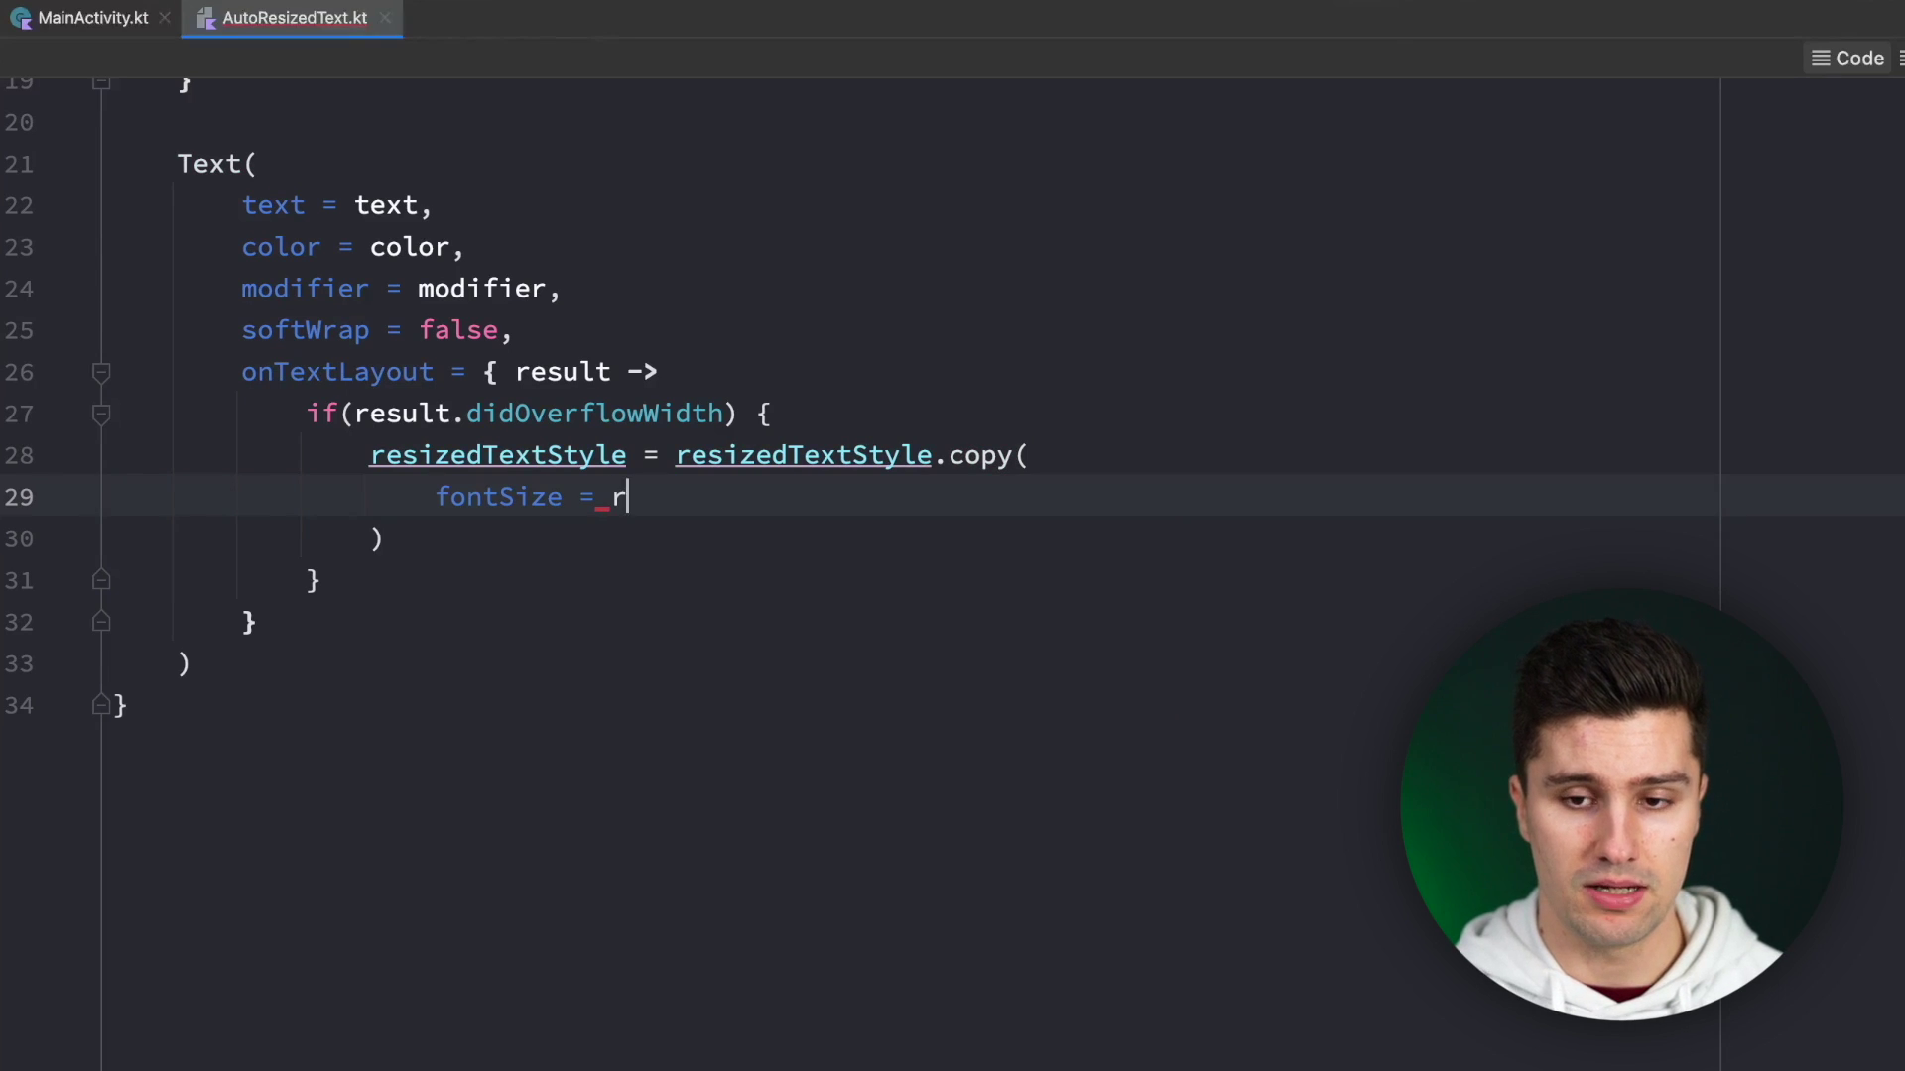
{"action": "type", "text": "esi"}
{"action": "key", "text": "Return"}
{"action": "type", "text": ".fo"}
{"action": "key", "text": "Return"}
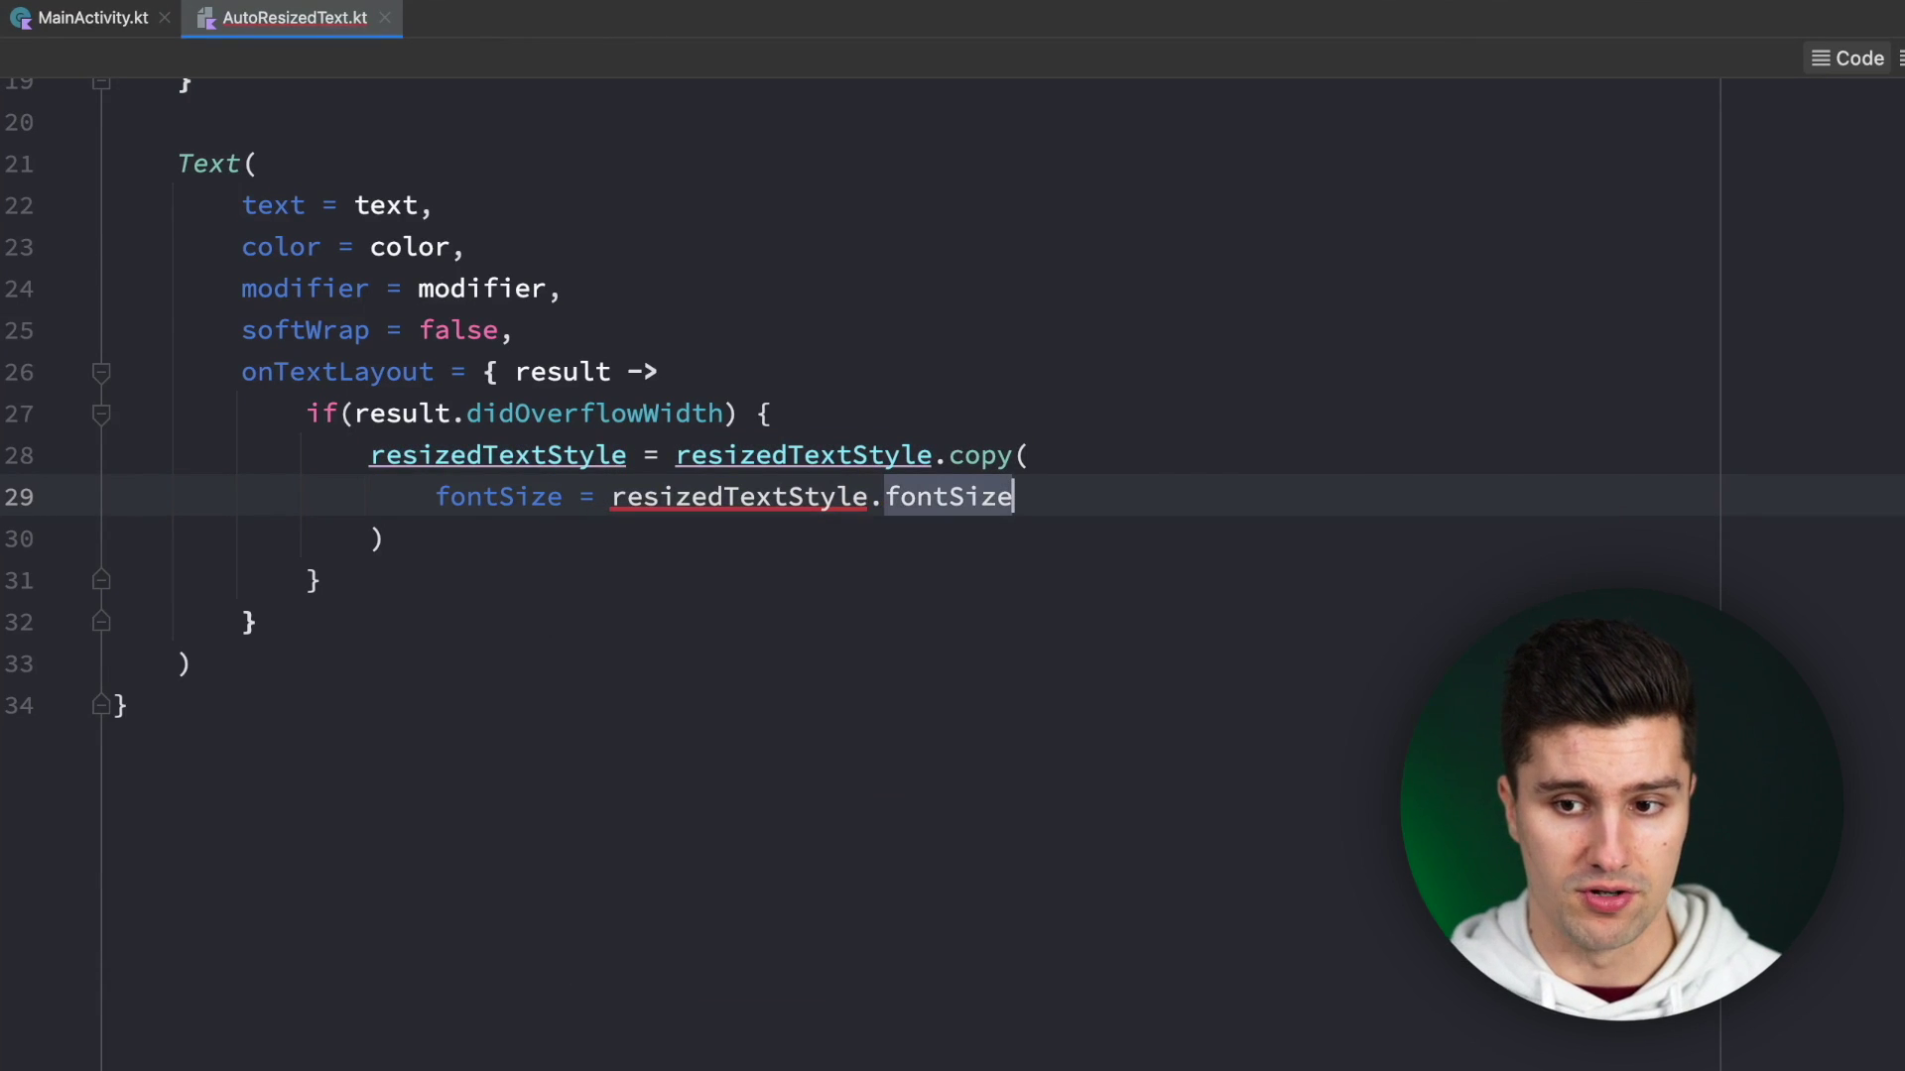
{"action": "type", "text": "* "}
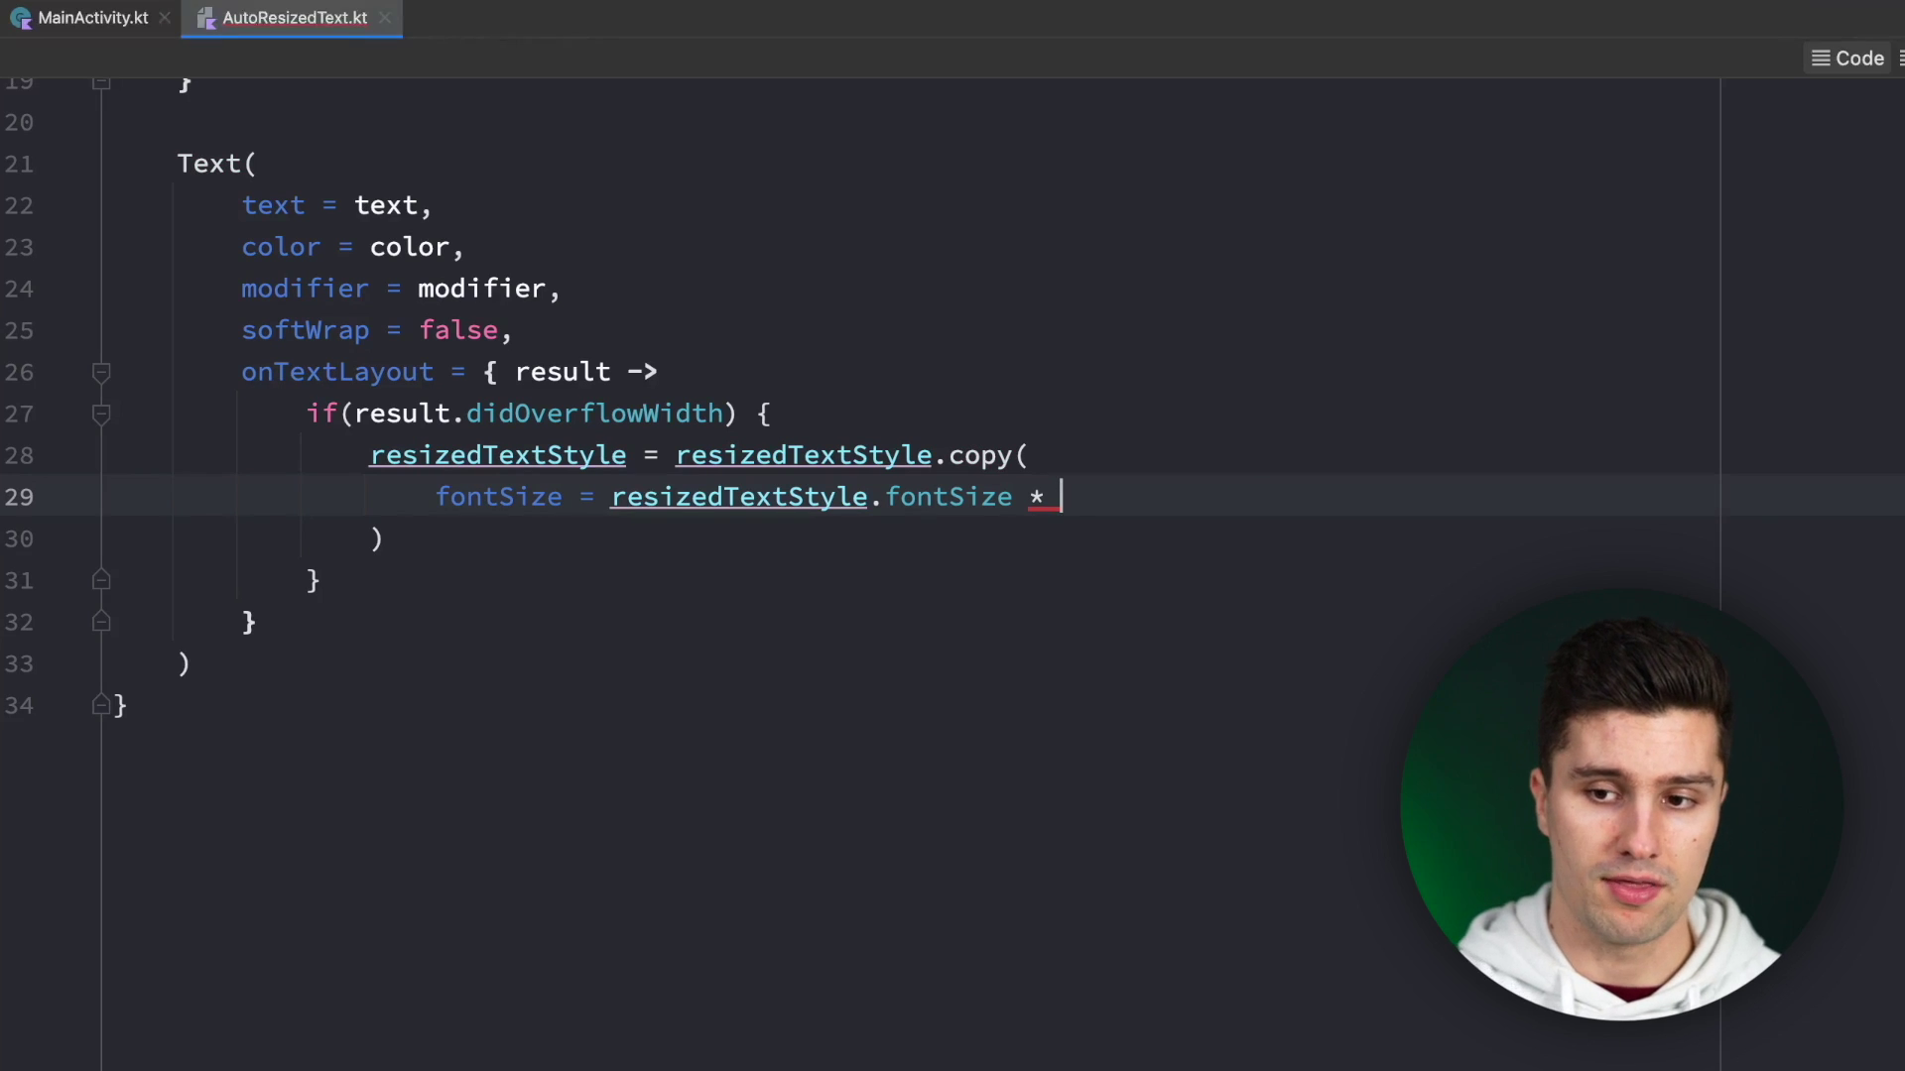
{"action": "type", "text": "0.95"}
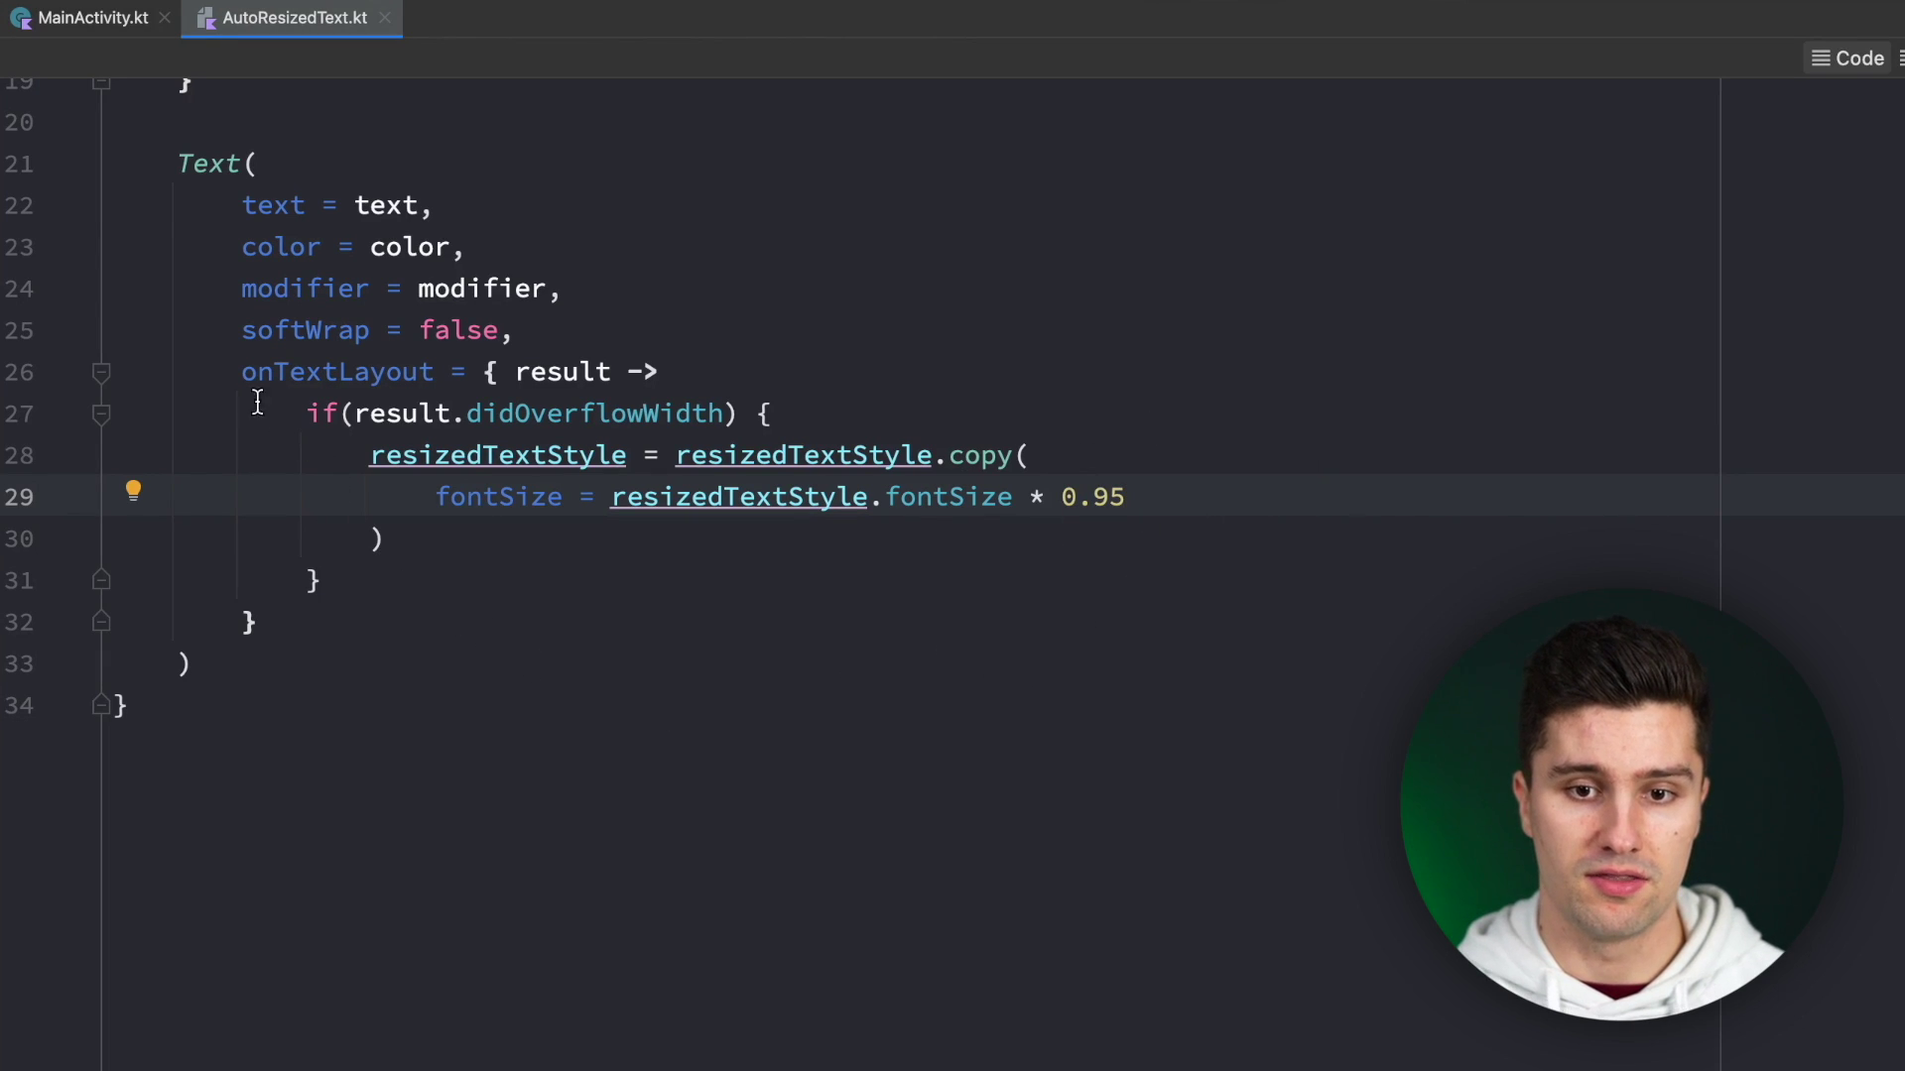
{"action": "left_click_drag", "start_coordinate": [238, 372], "coordinate": [258, 621]}
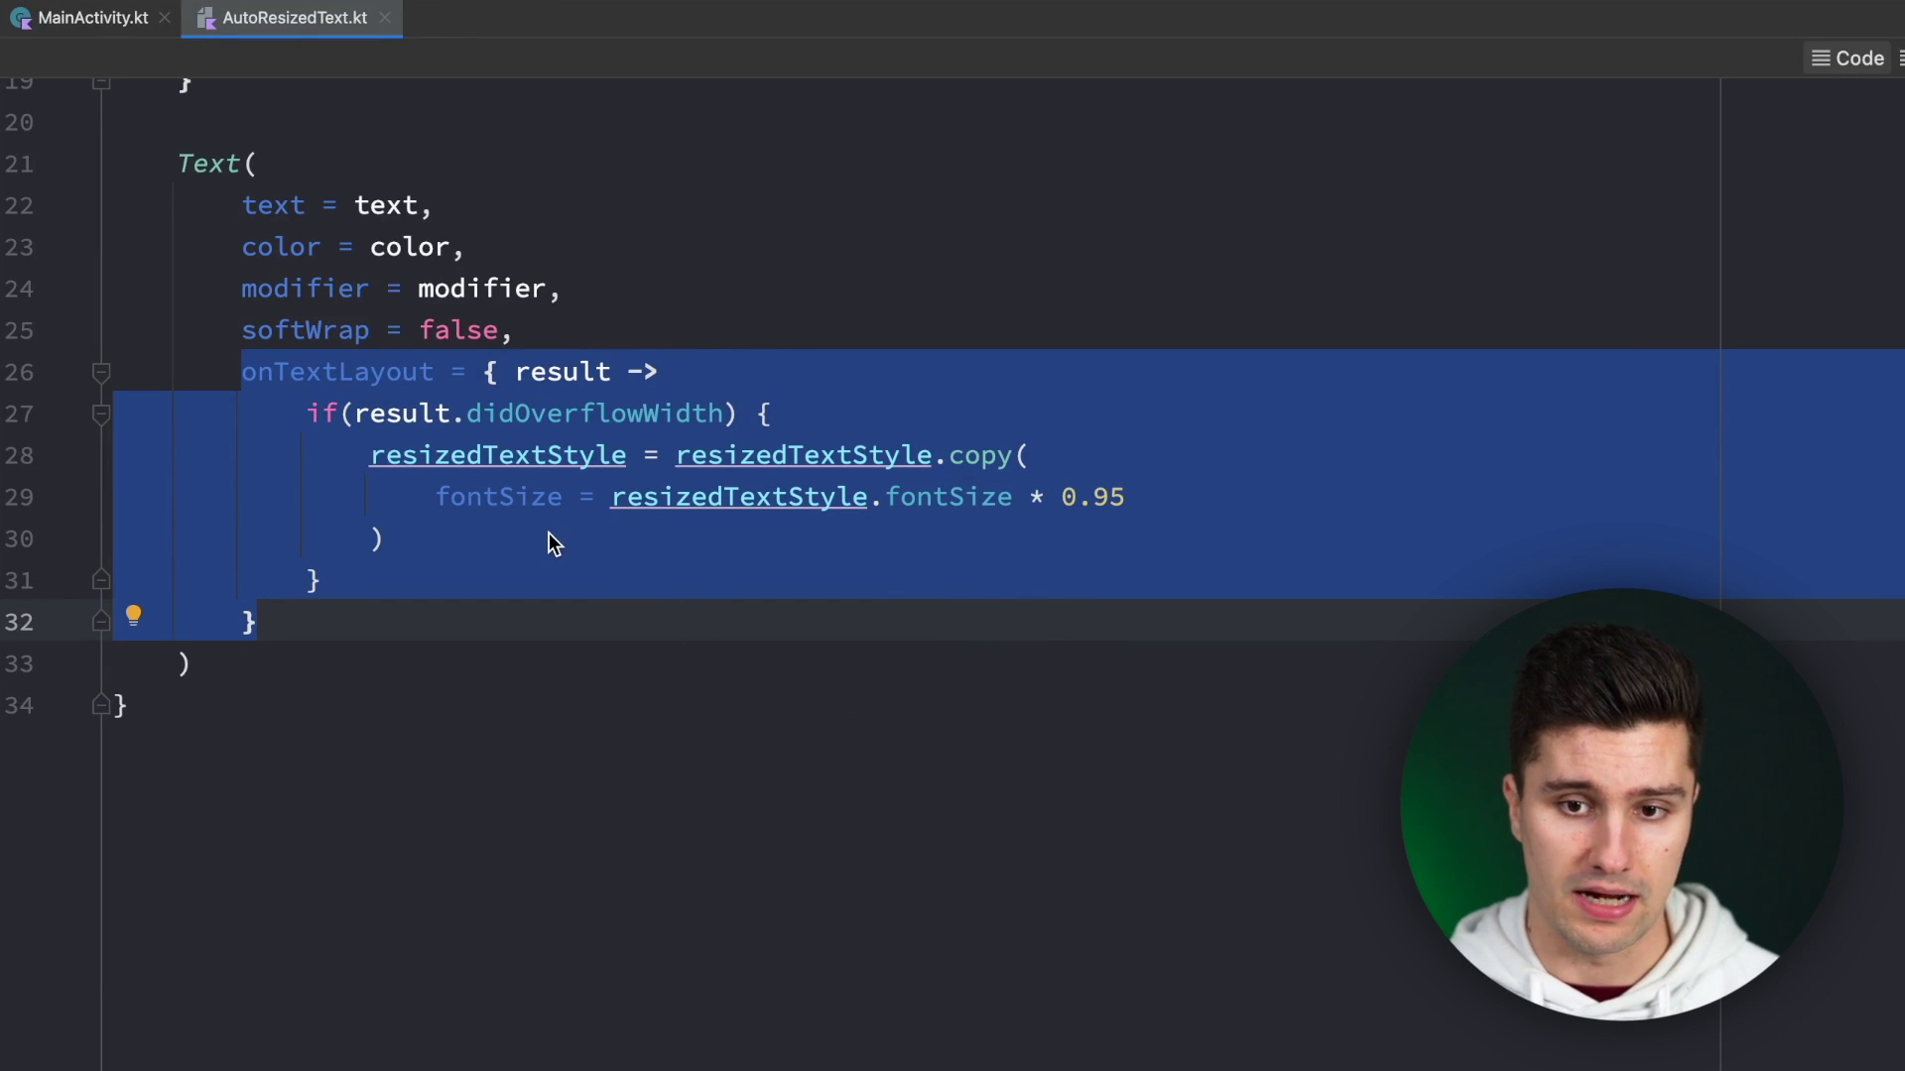
Review the overflow check and copy statement, and open a blank line below the remember block.
{"action": "left_click", "coordinate": [447, 414]}
{"action": "key", "text": "alt+Up"}
{"action": "key", "text": "alt+Up"}
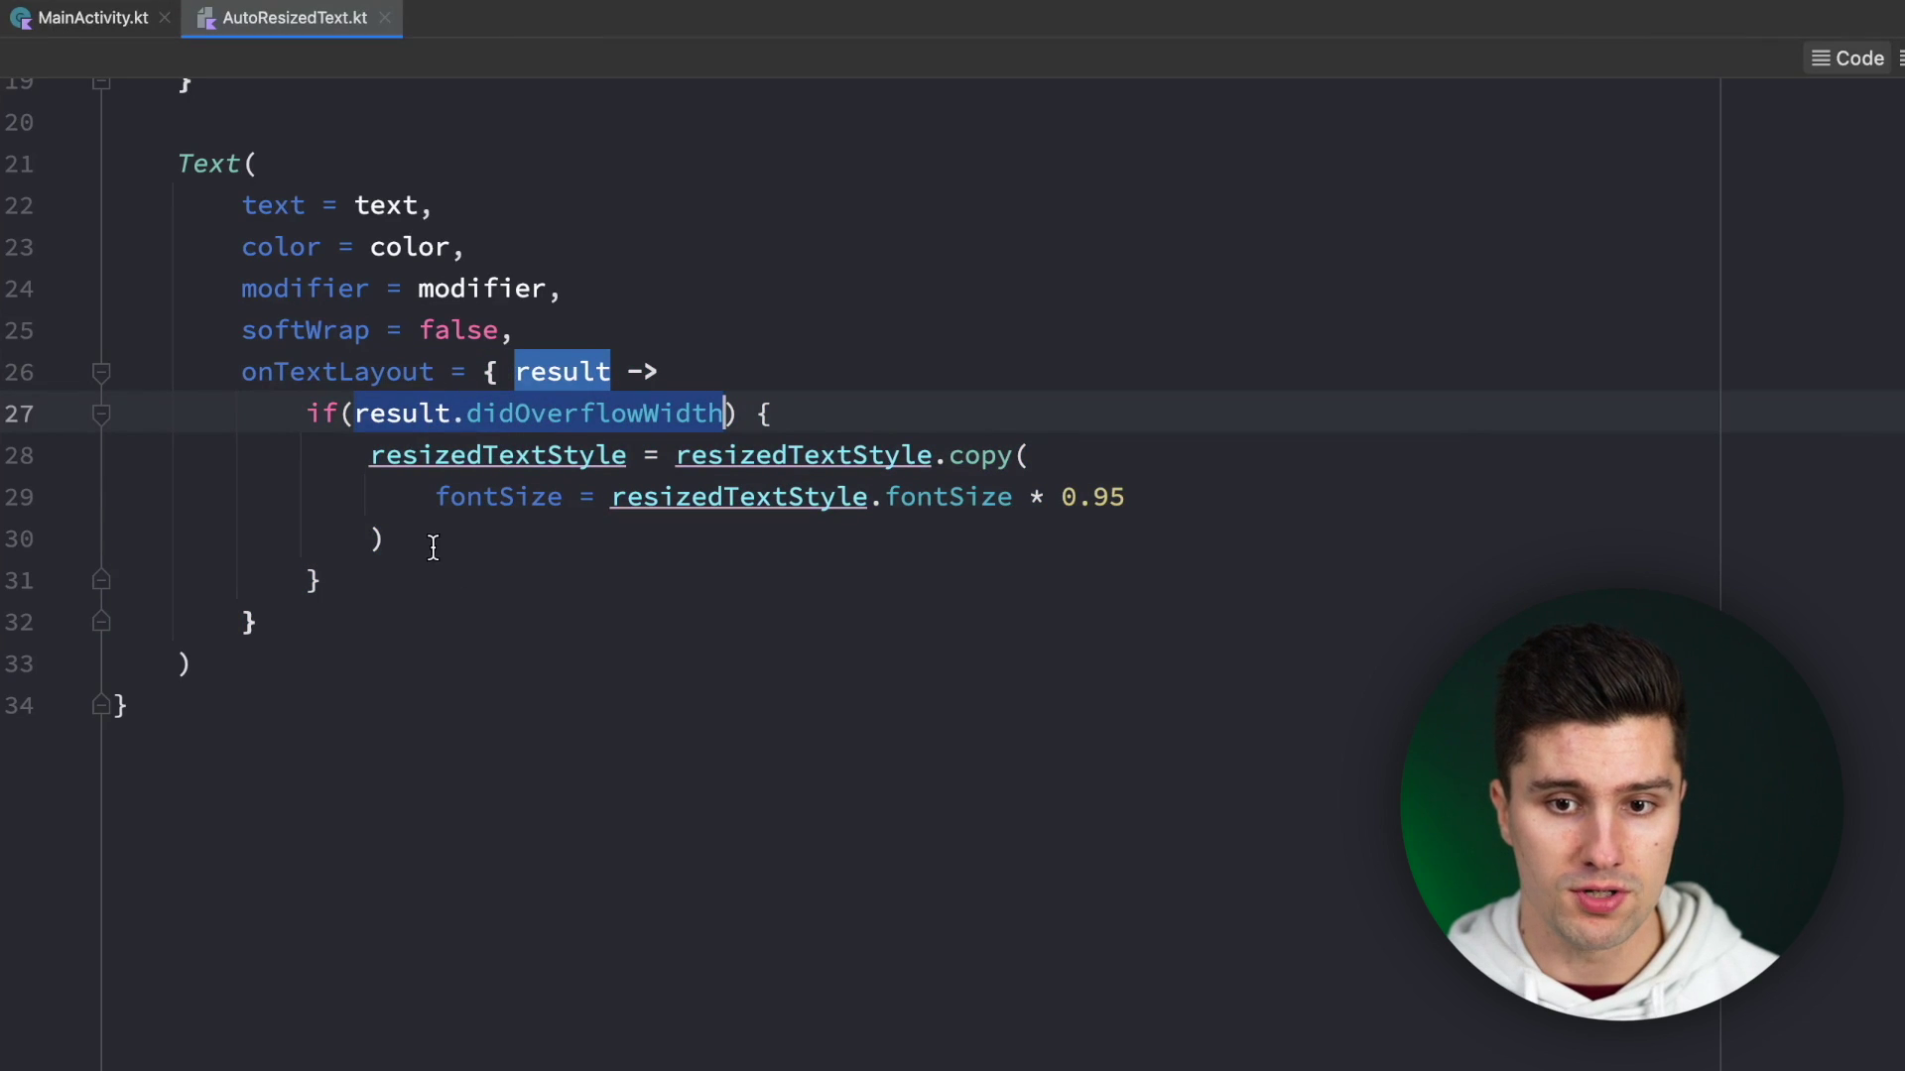
{"action": "left_click", "coordinate": [426, 537]}
{"action": "key", "text": "alt+Up"}
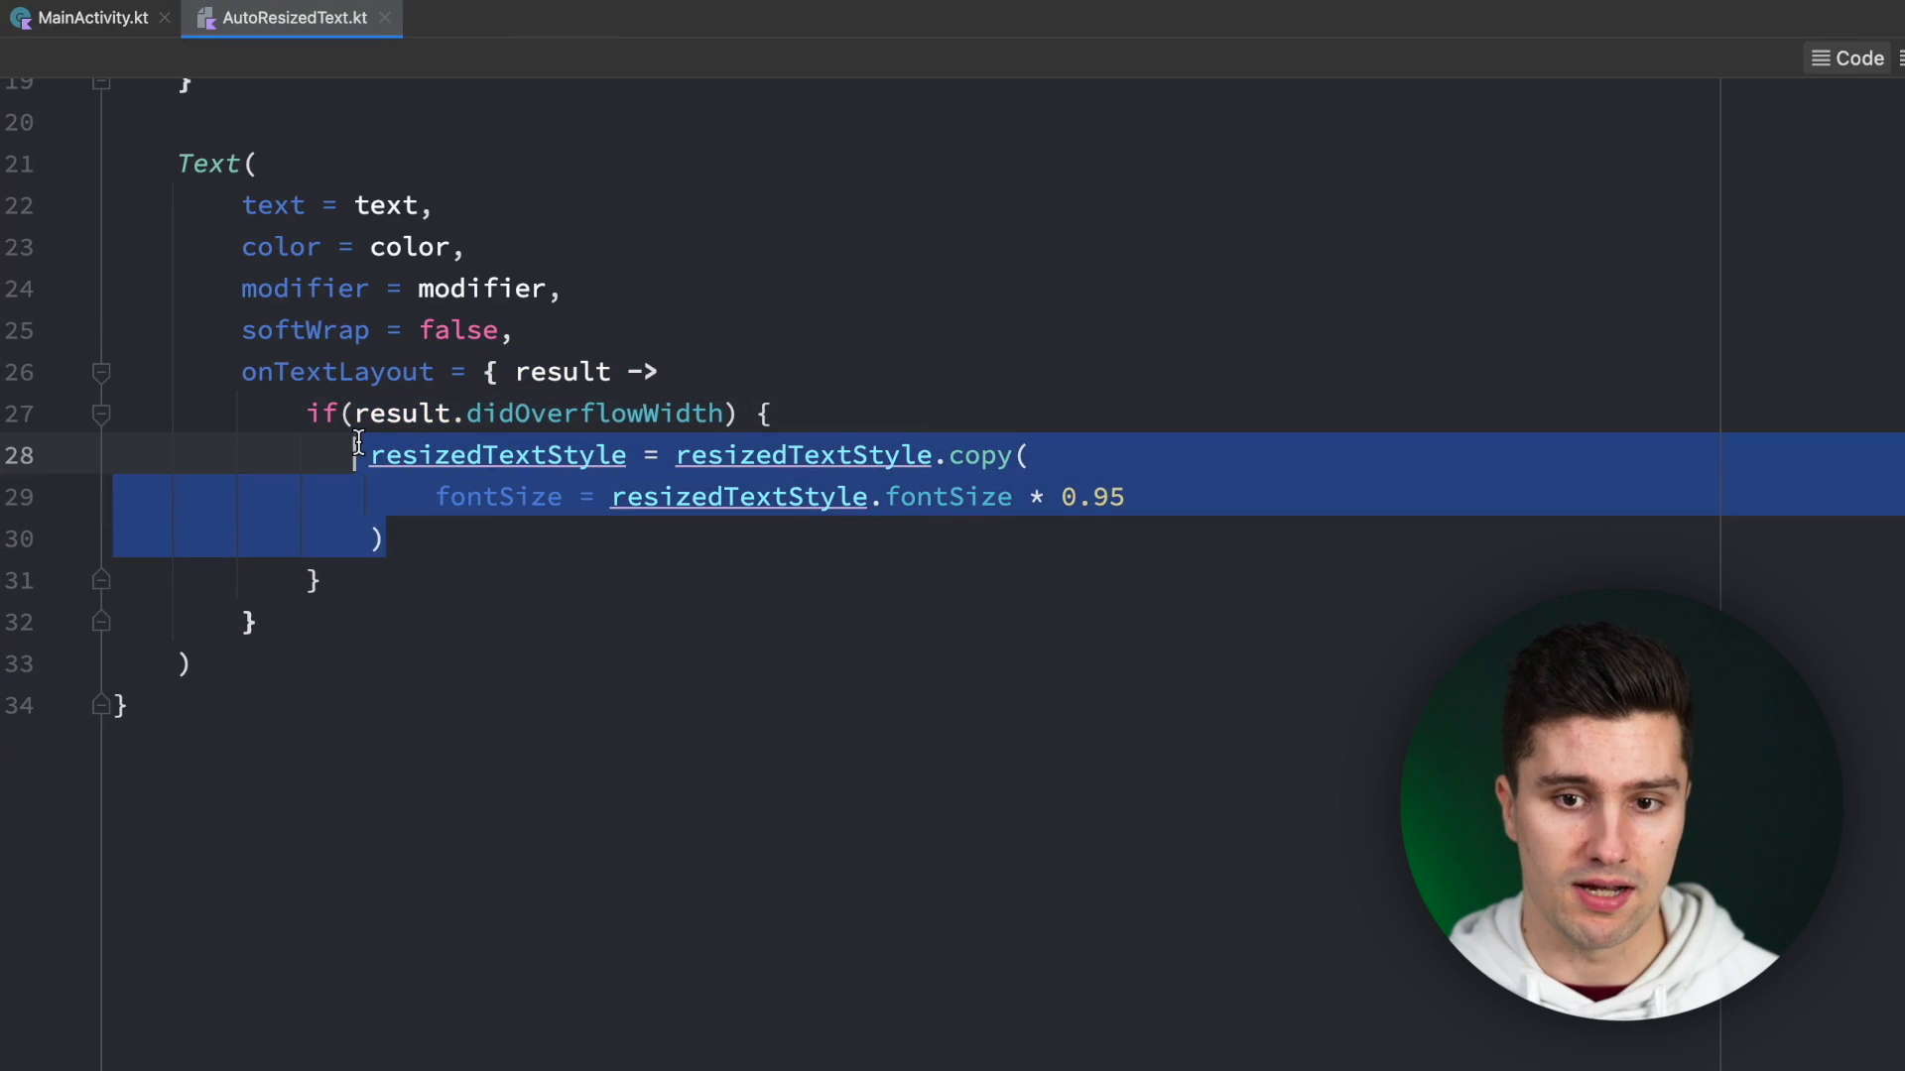
{"action": "left_click", "coordinate": [594, 592]}
{"action": "scroll", "coordinate": [596, 599], "scroll_direction": "up", "scroll_amount": 3}
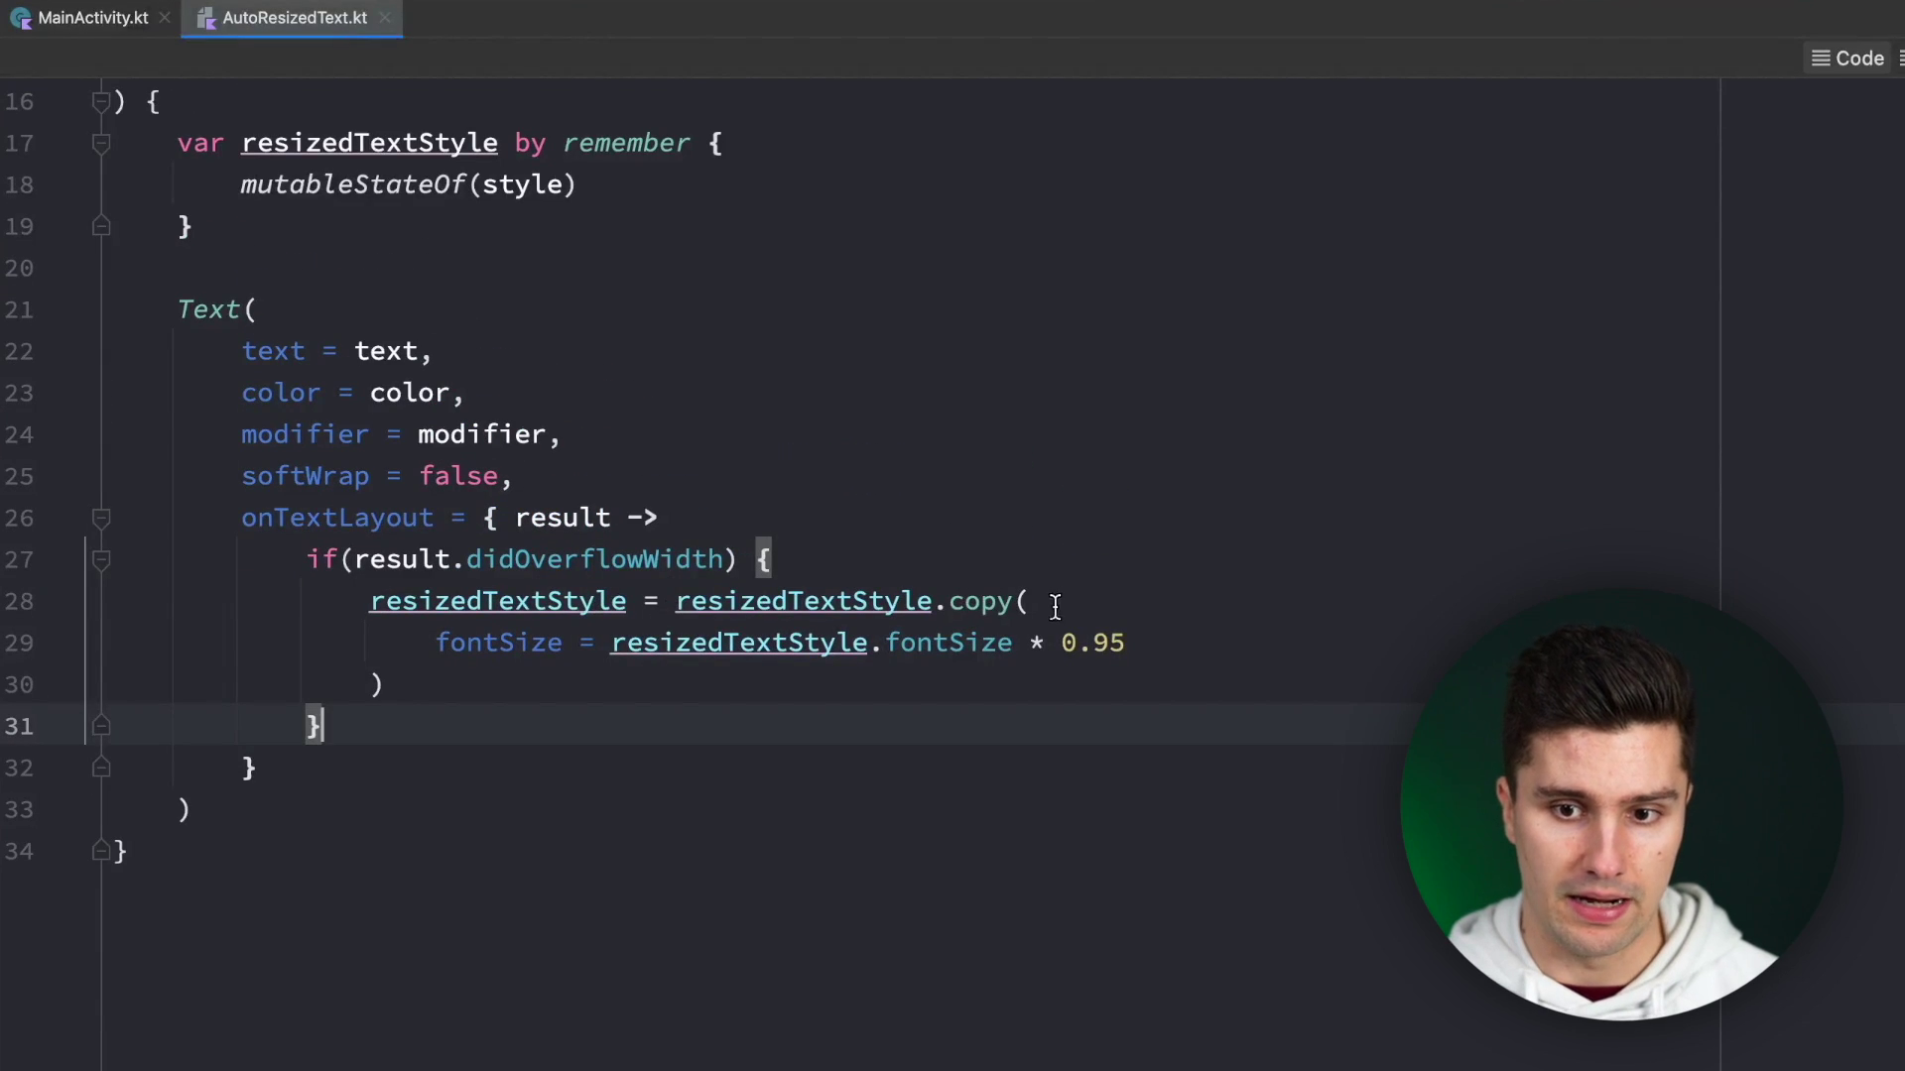
{"action": "left_click", "coordinate": [304, 232]}
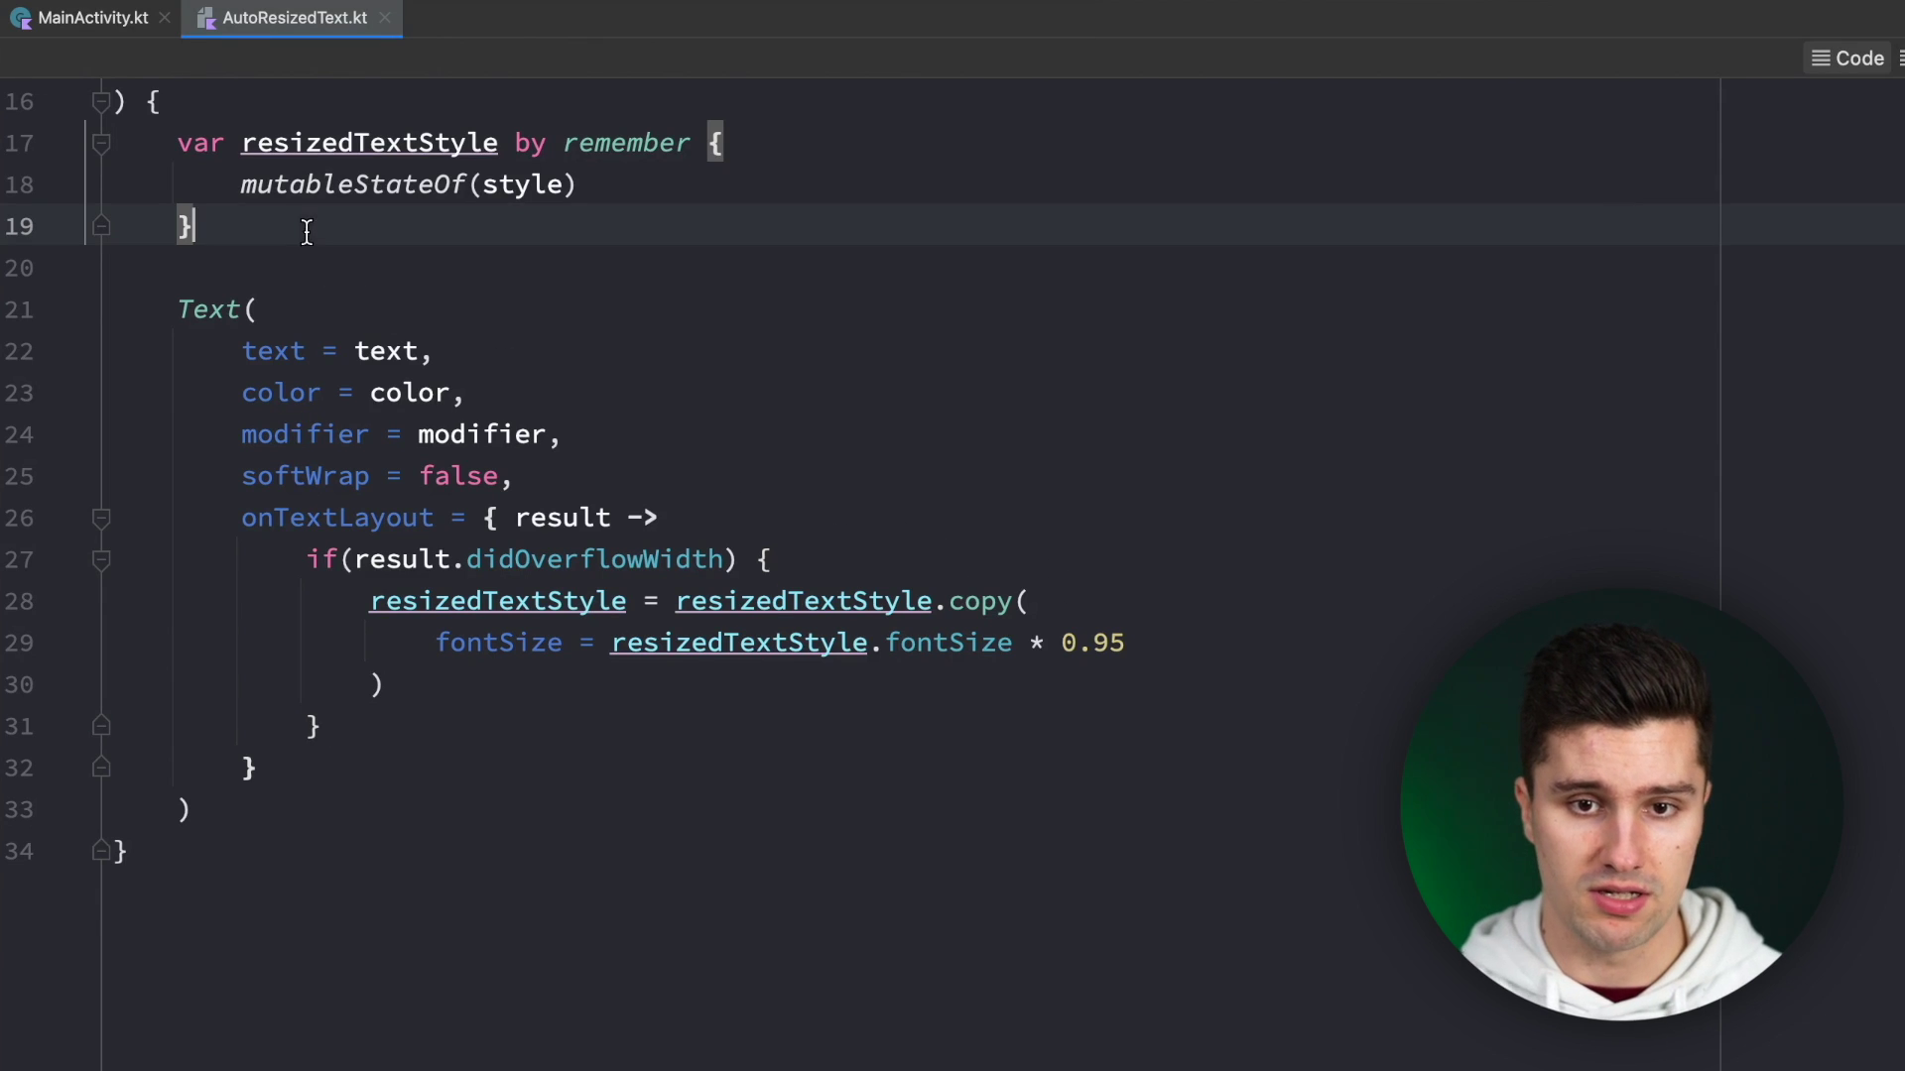
{"action": "key", "text": "Return"}
{"action": "key", "text": "Return"}
{"action": "type", "text": "var "}
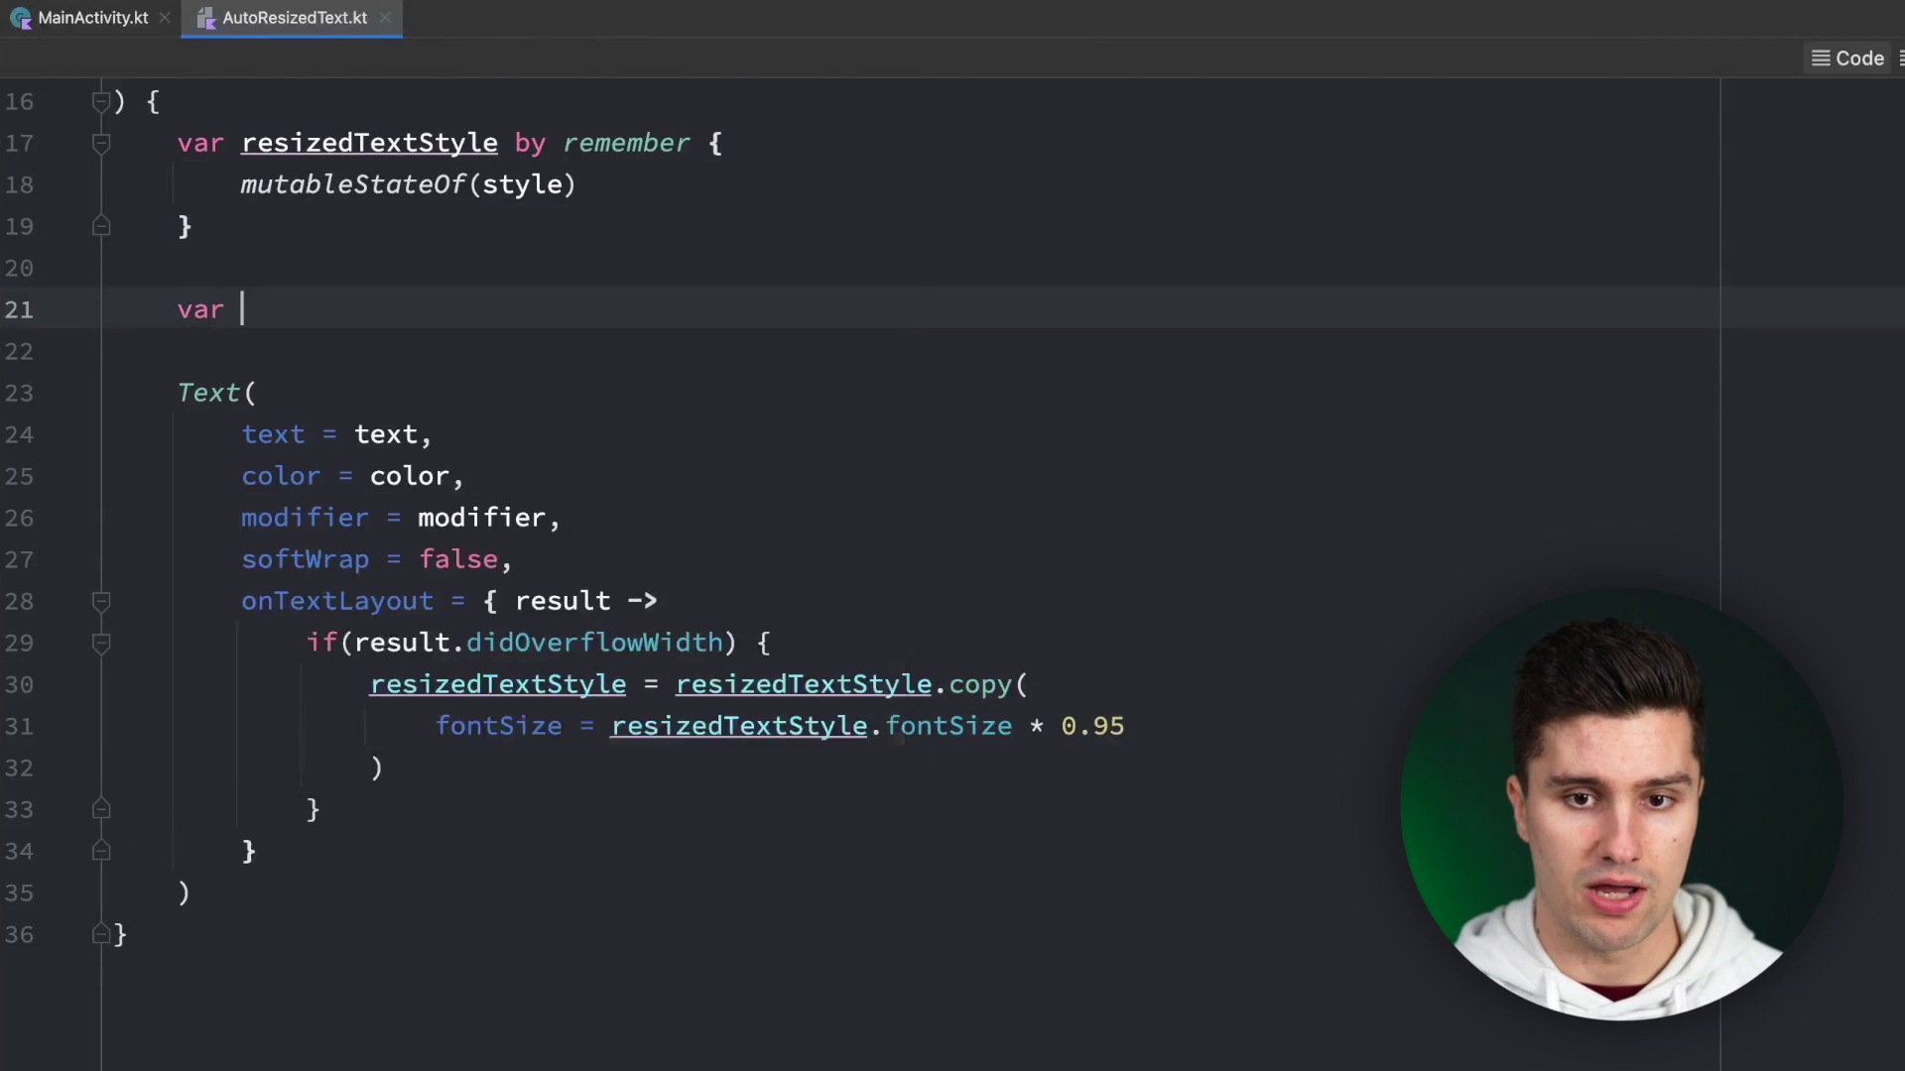
{"action": "type", "text": "defau"}
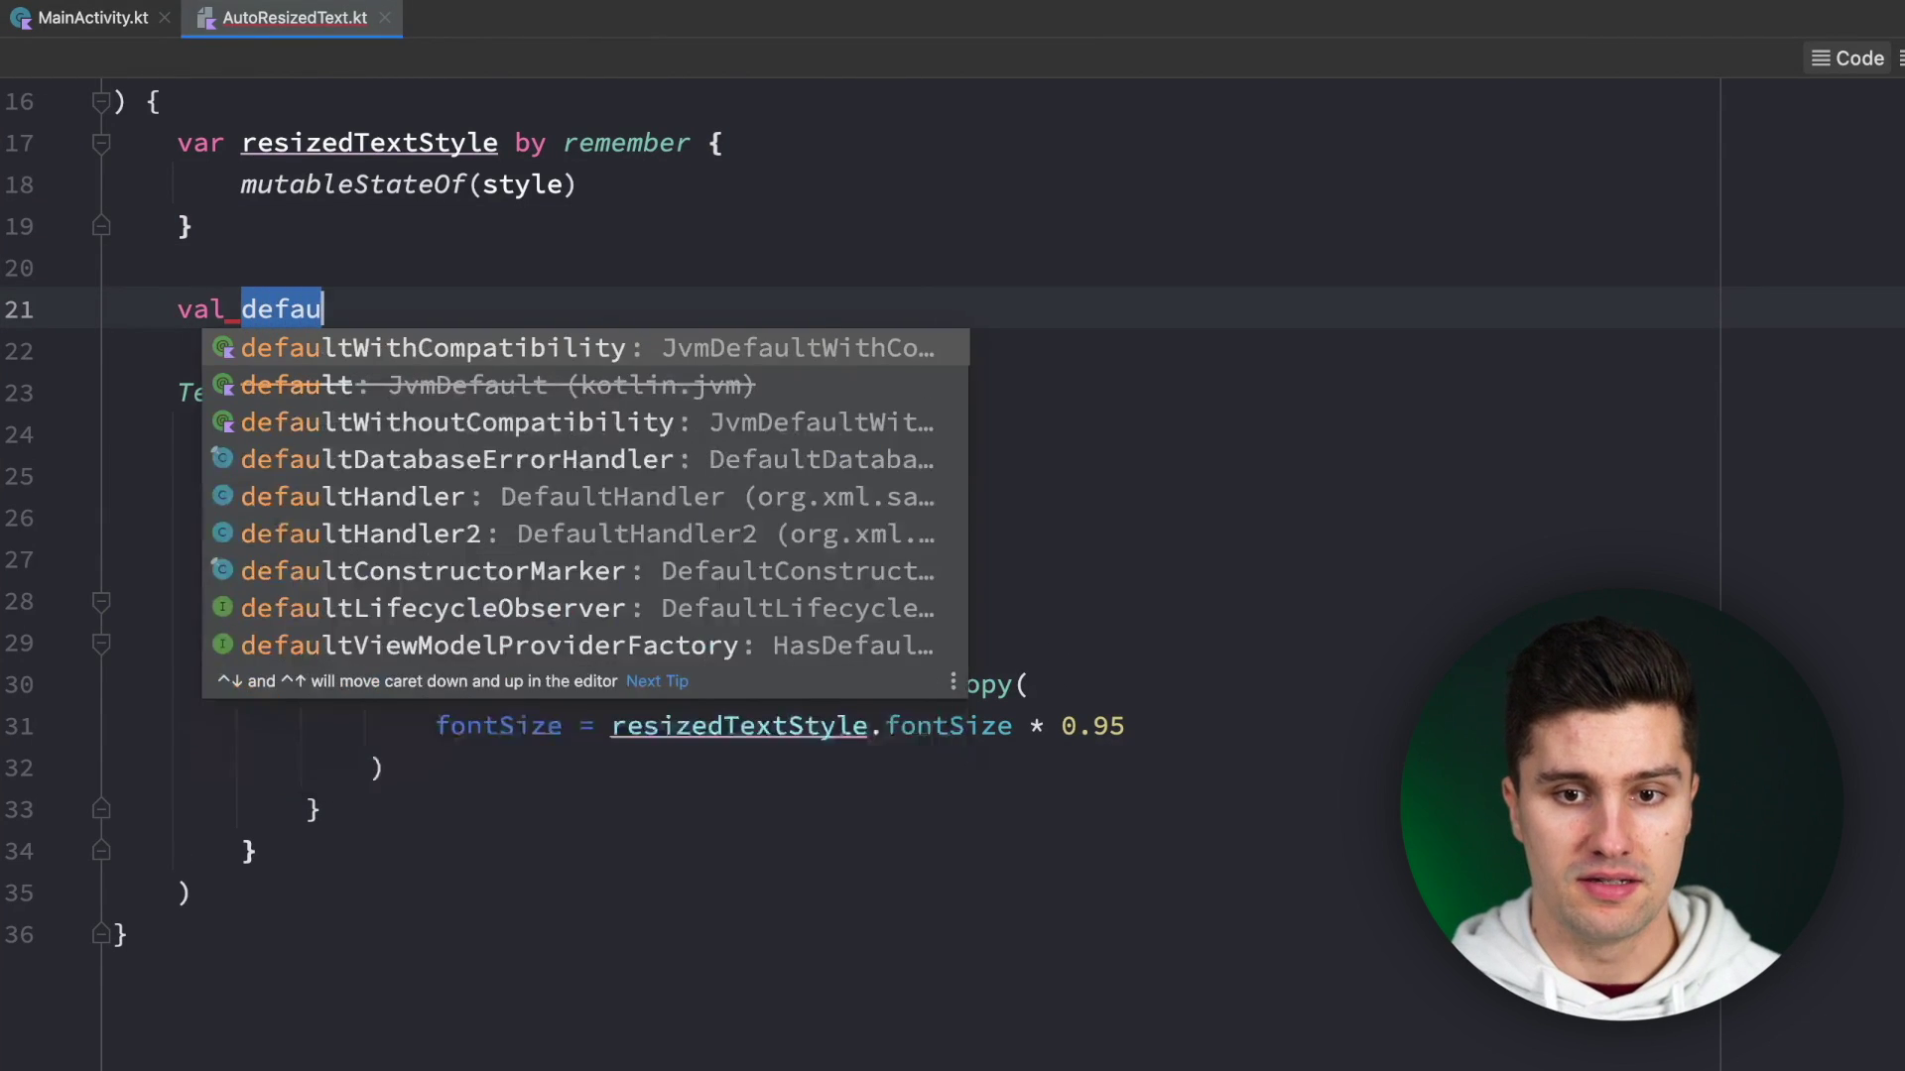
{"action": "type", "text": "ltFontSize = M"}
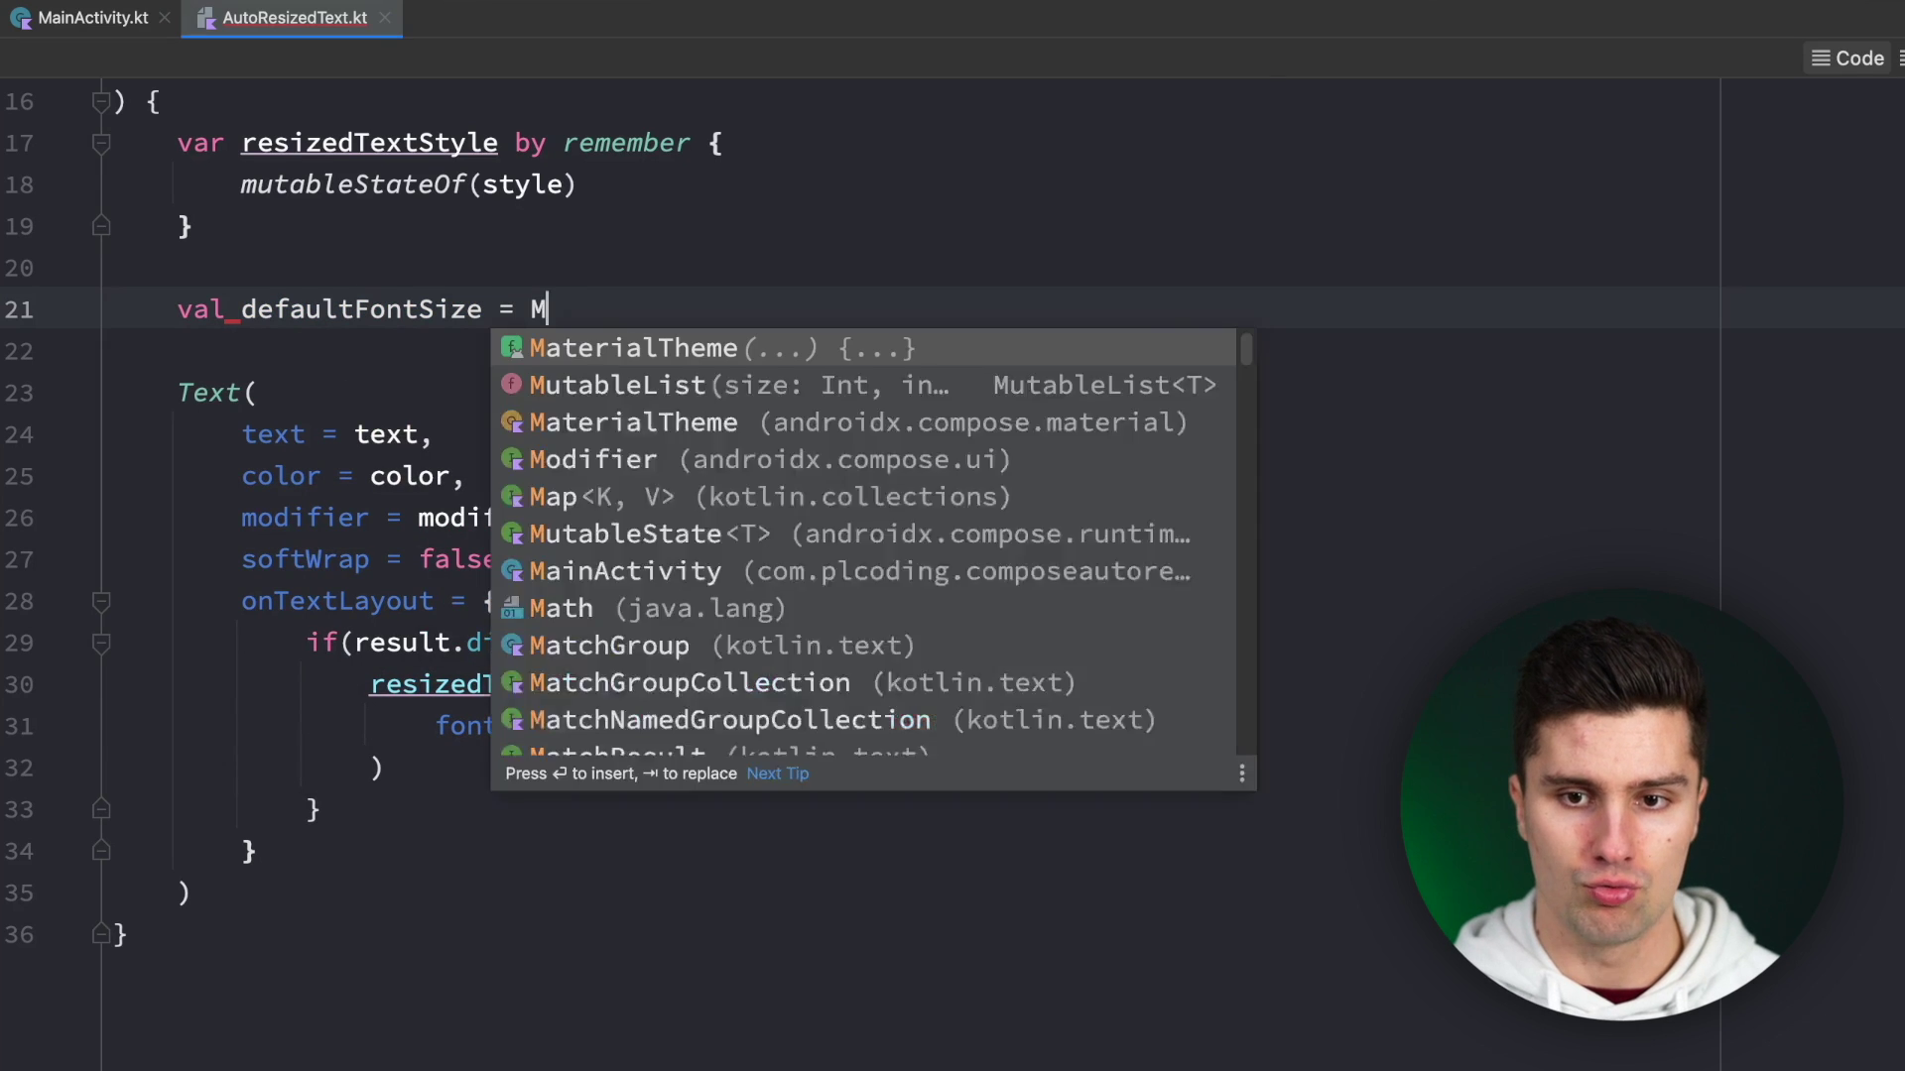
{"action": "type", "text": "aterialTheme."}
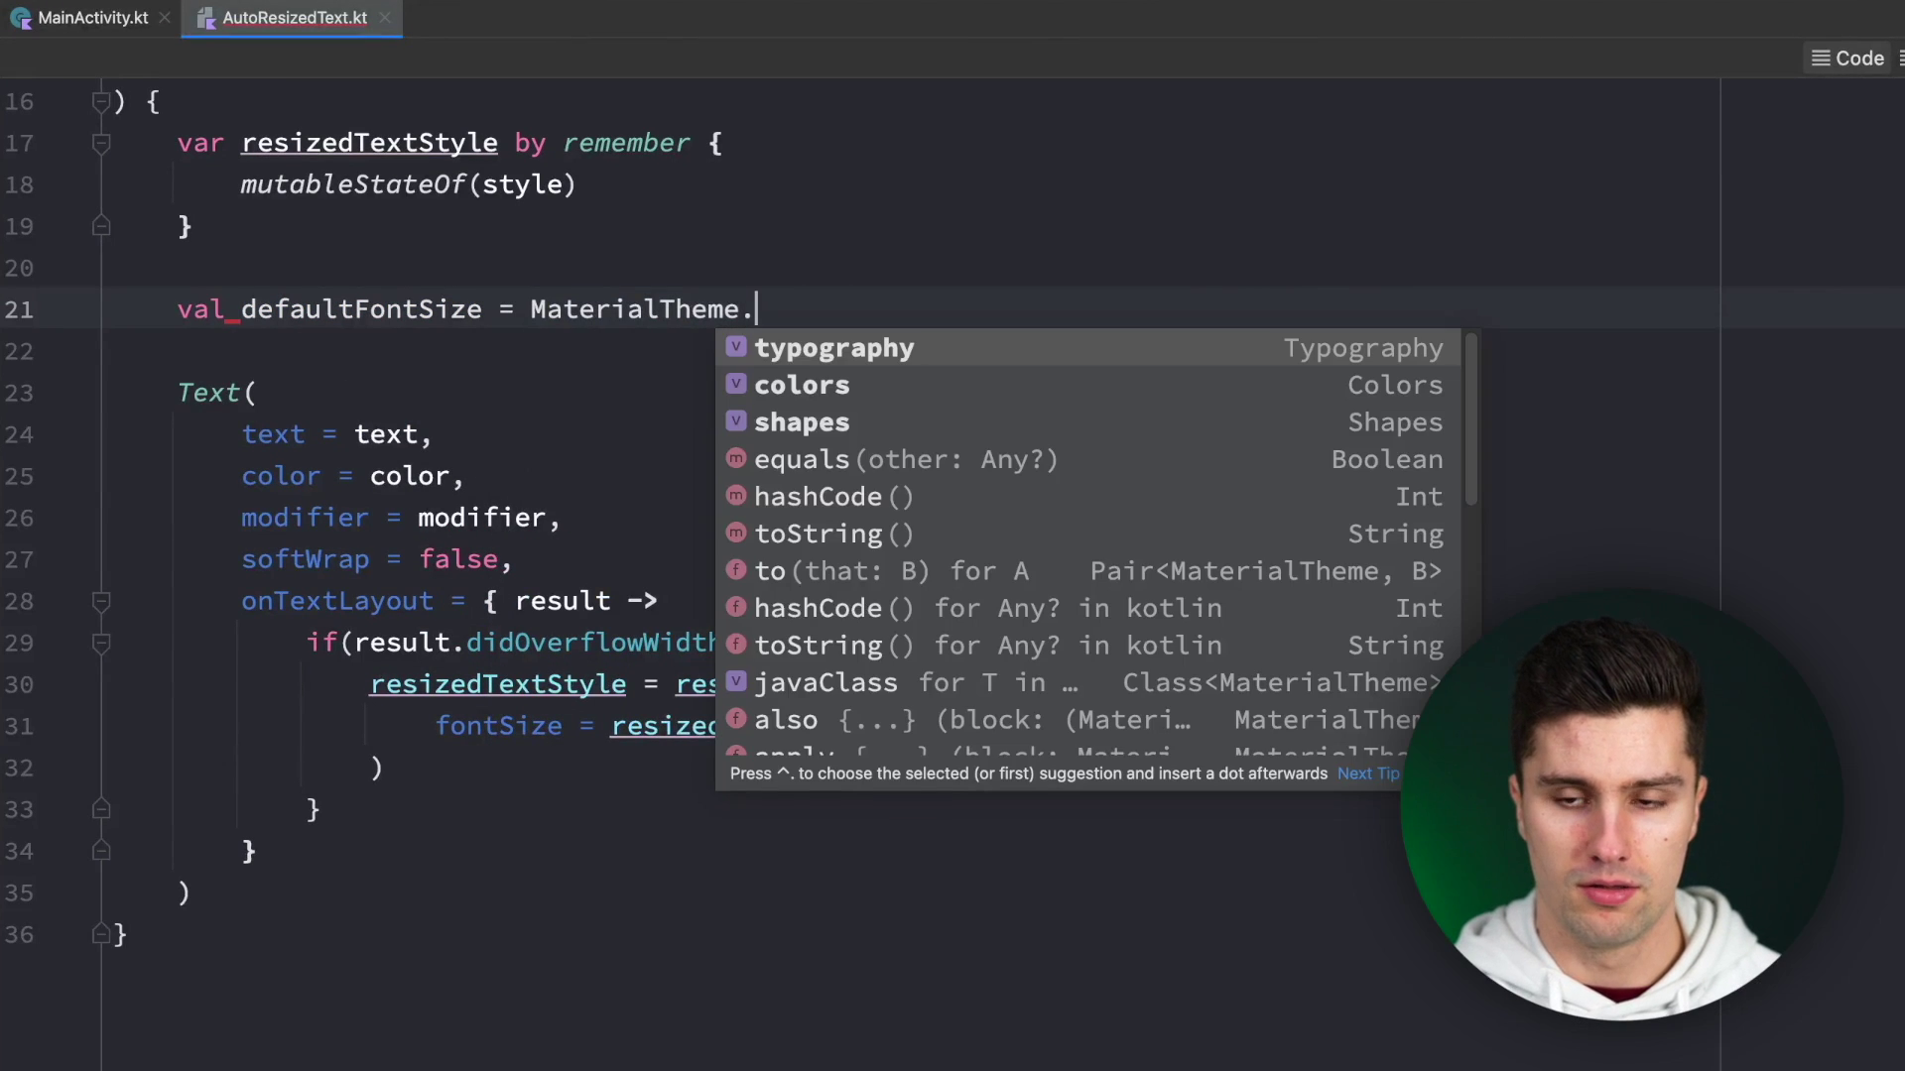
Declare val defaultFontSize = MaterialTheme.typography.body1.fontSize.
{"action": "key", "text": "Return"}
{"action": "type", "text": "."}
{"action": "key", "text": "Return"}
{"action": "type", "text": ".body1."}
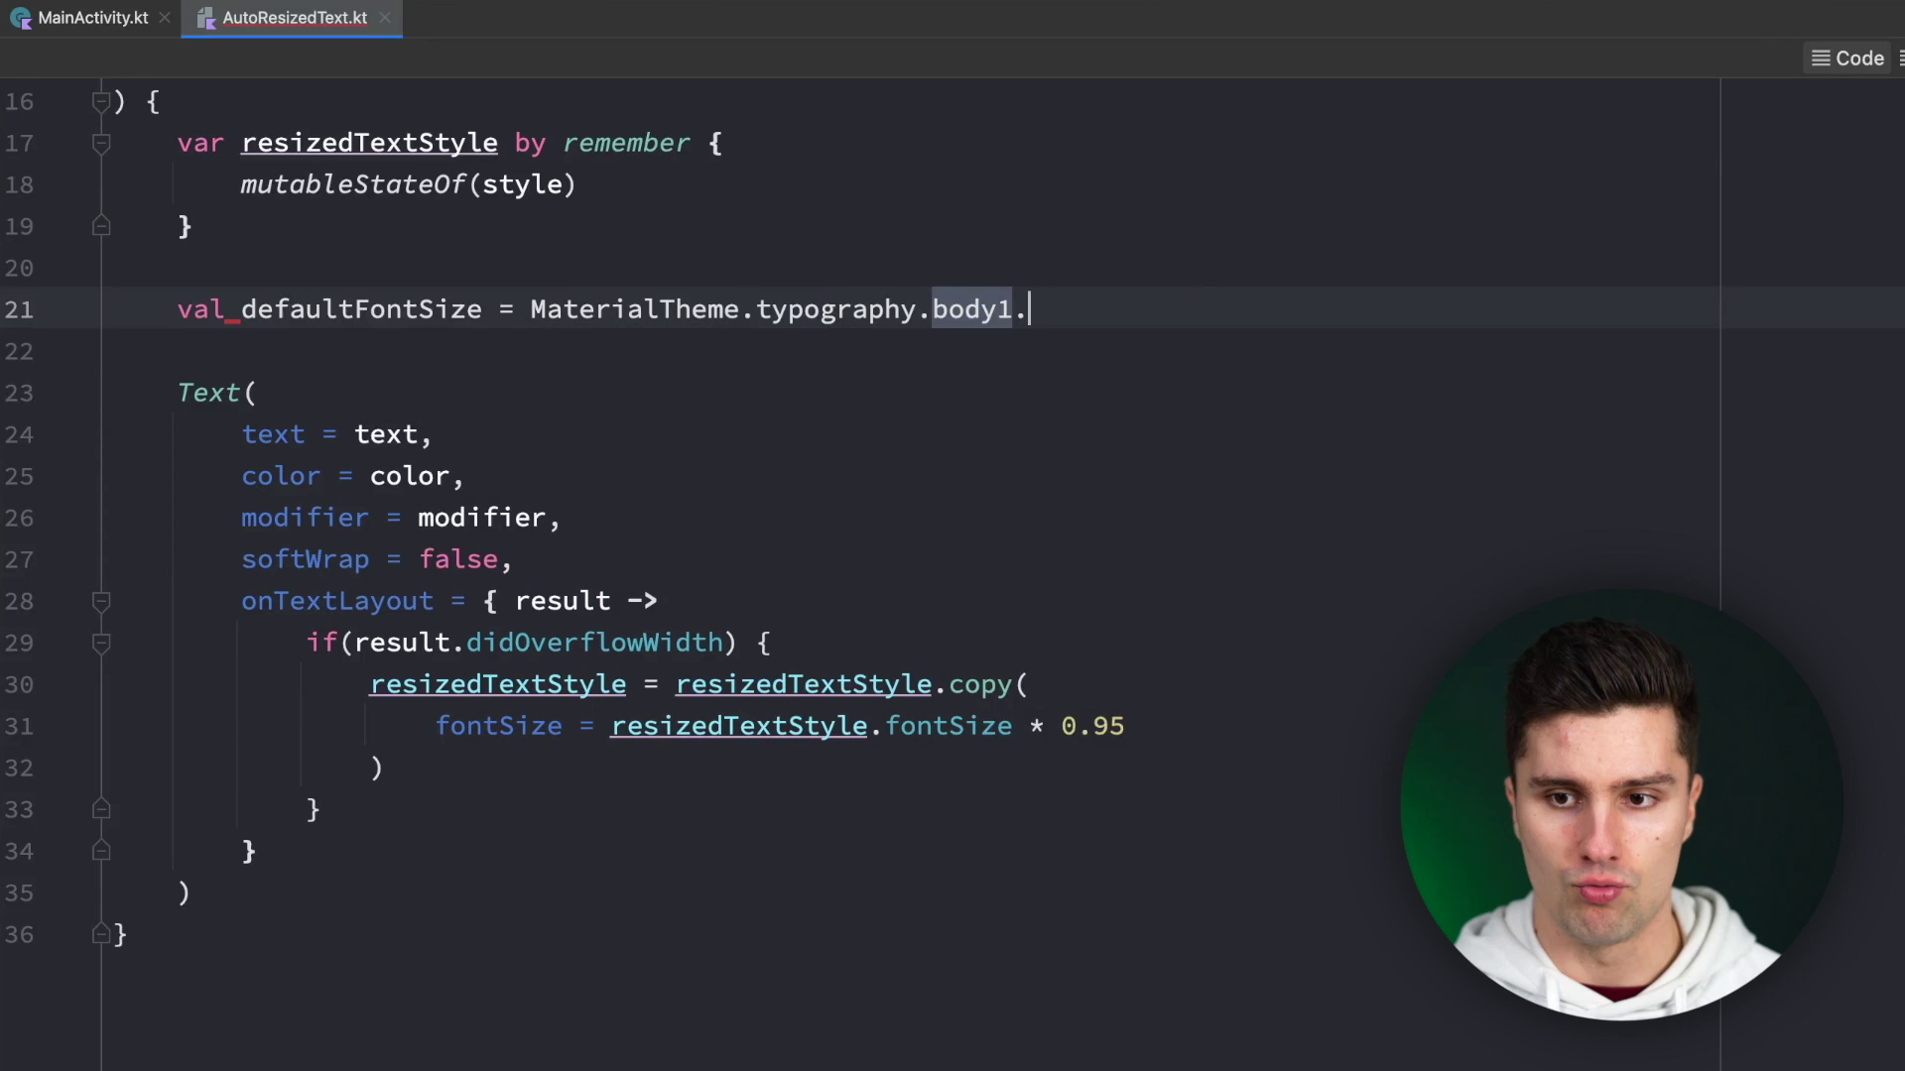
{"action": "key", "text": "Return"}
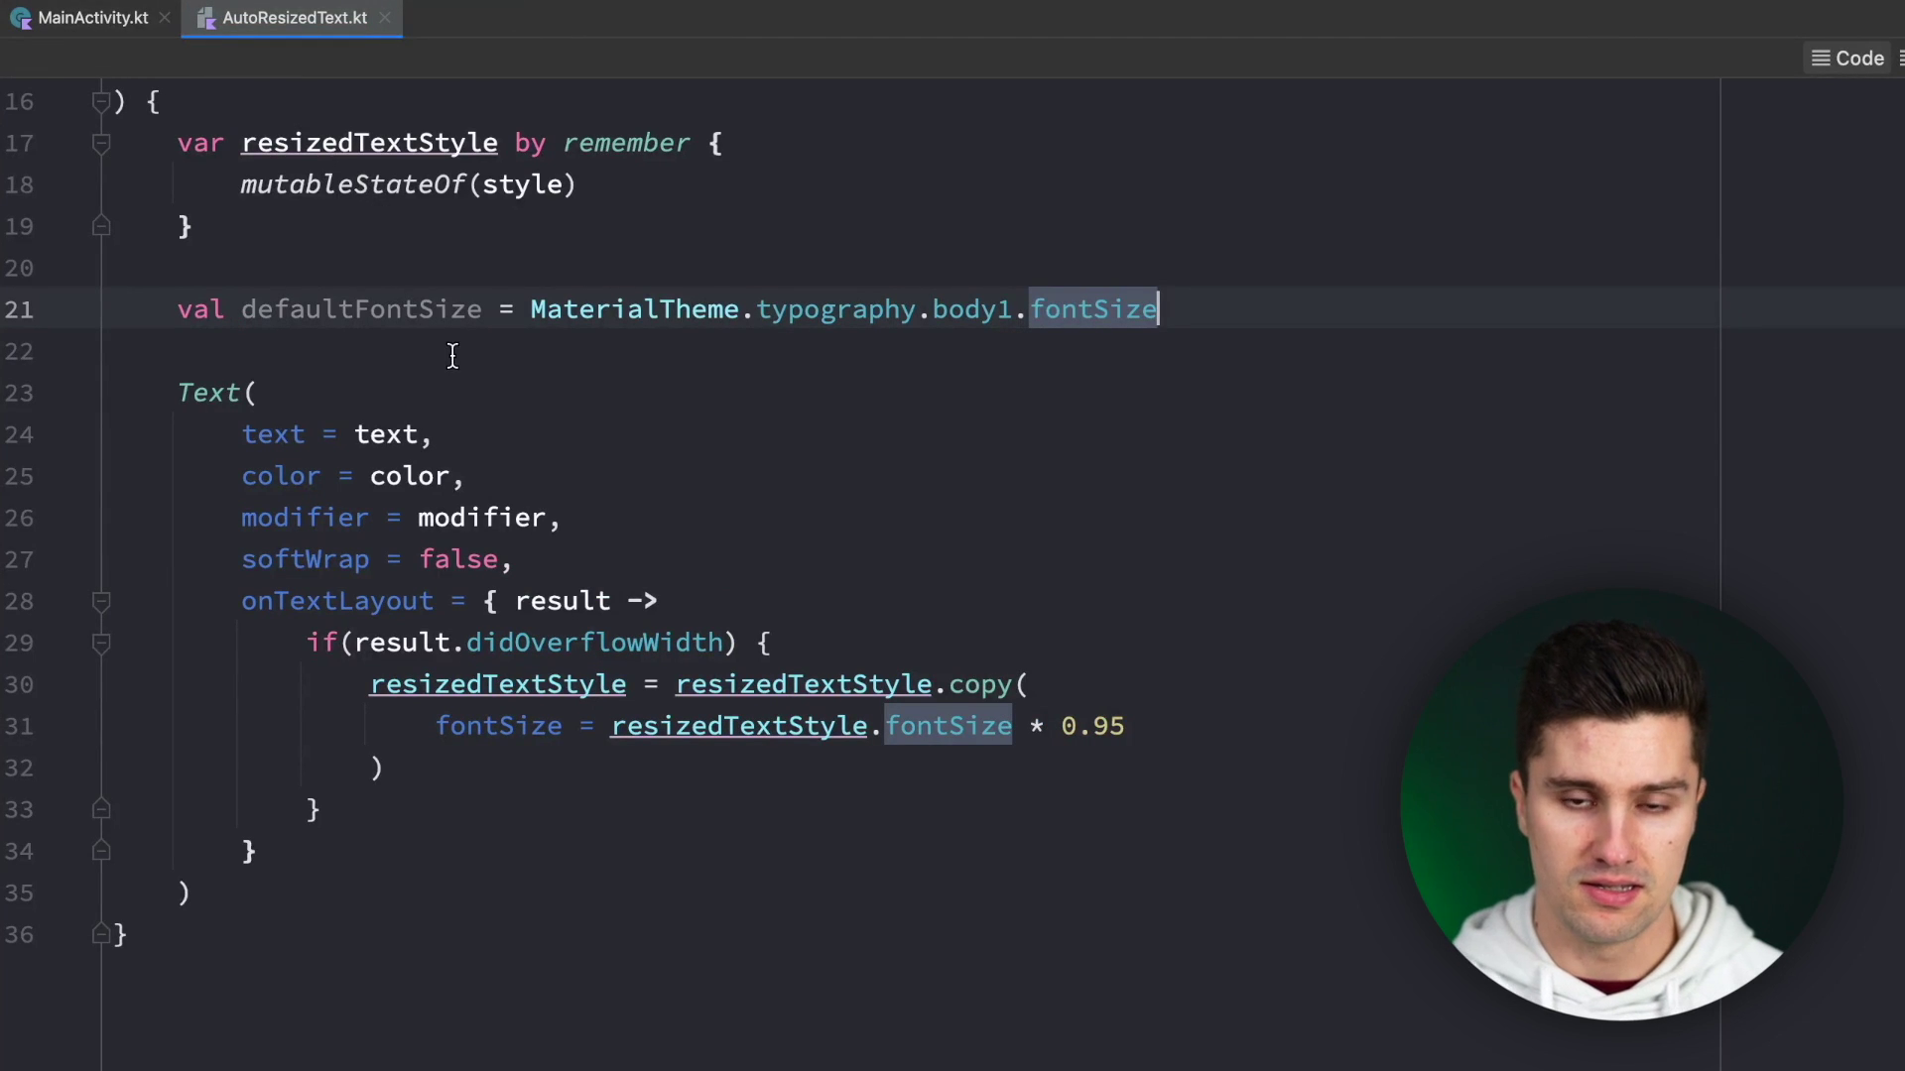
{"action": "scroll", "coordinate": [455, 359], "scroll_direction": "up", "scroll_amount": 3}
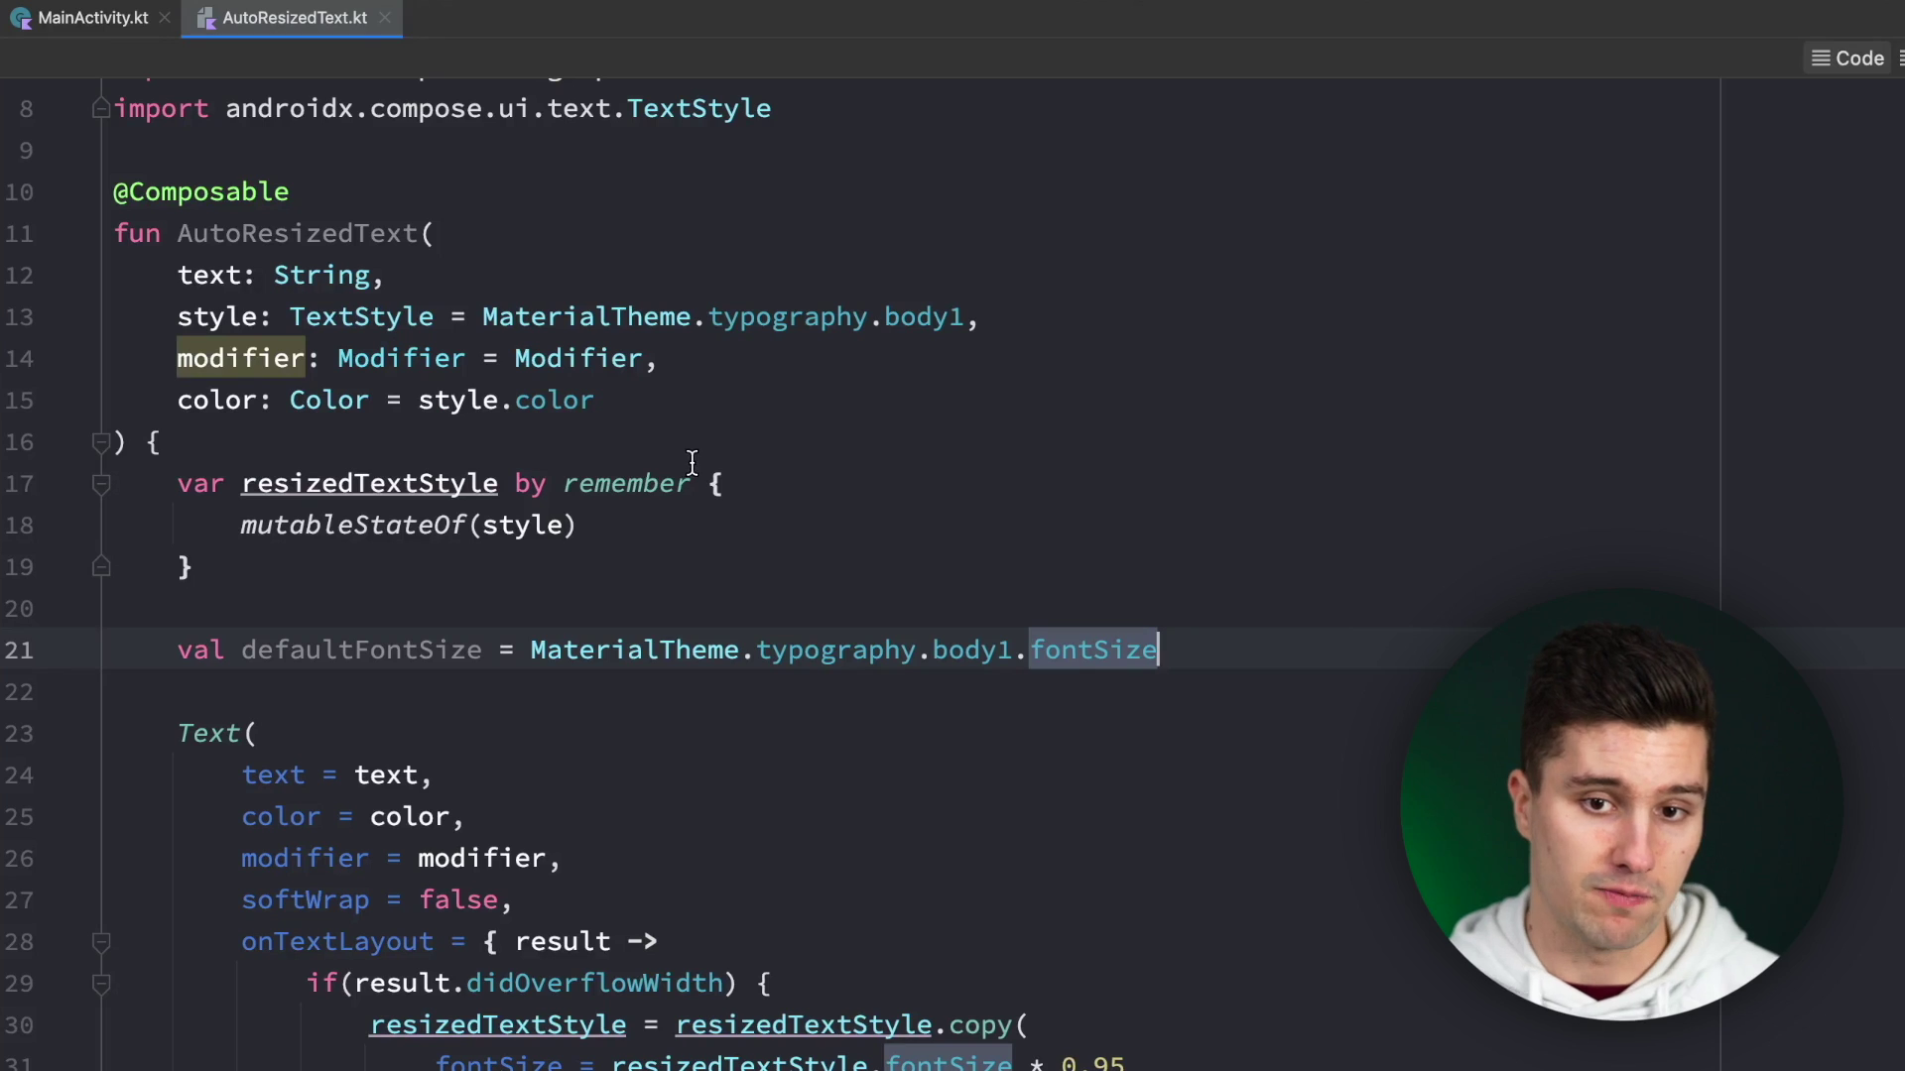
{"action": "scroll", "coordinate": [697, 473], "scroll_direction": "down", "scroll_amount": 1}
{"action": "scroll", "coordinate": [697, 473], "scroll_direction": "down", "scroll_amount": 5}
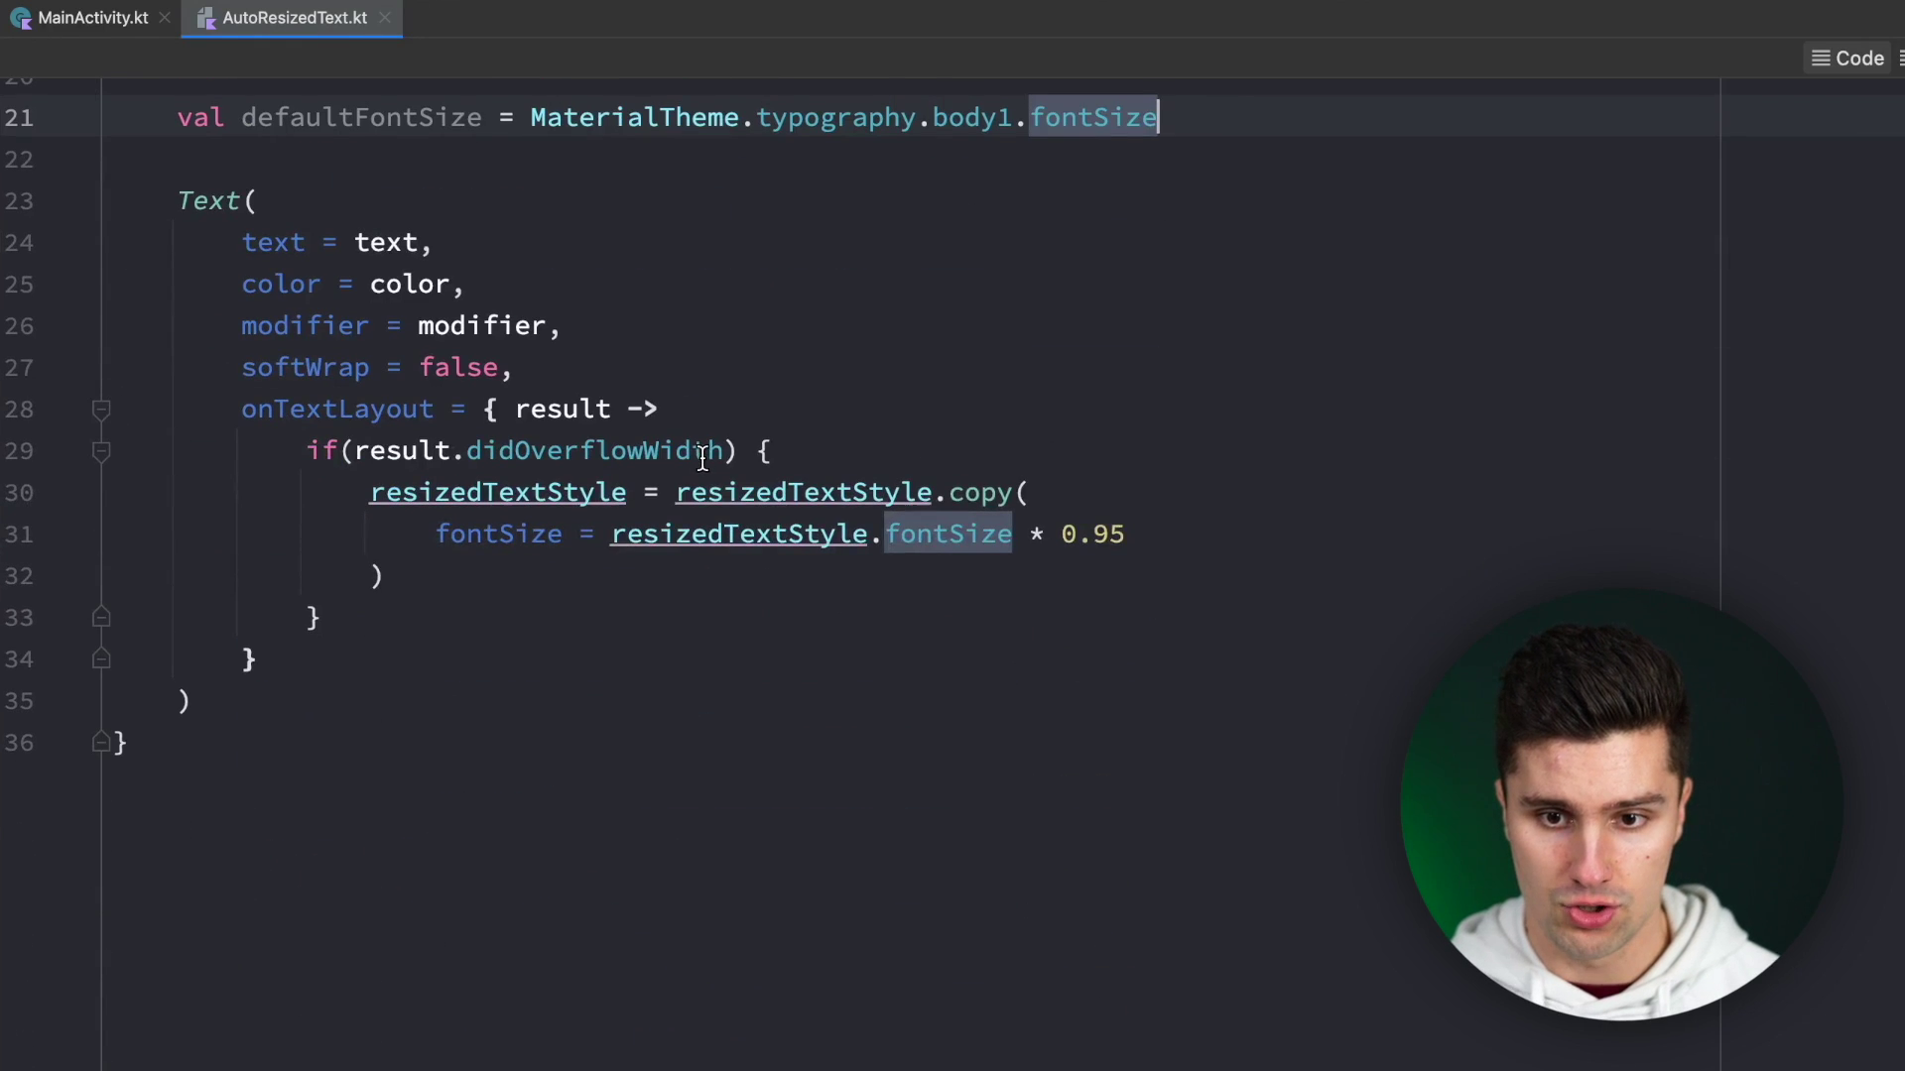
Add an inner if (style.fontSize.isUnspecified) block inside the overflow branch.
{"action": "left_click", "coordinate": [886, 450]}
{"action": "key", "text": "Return"}
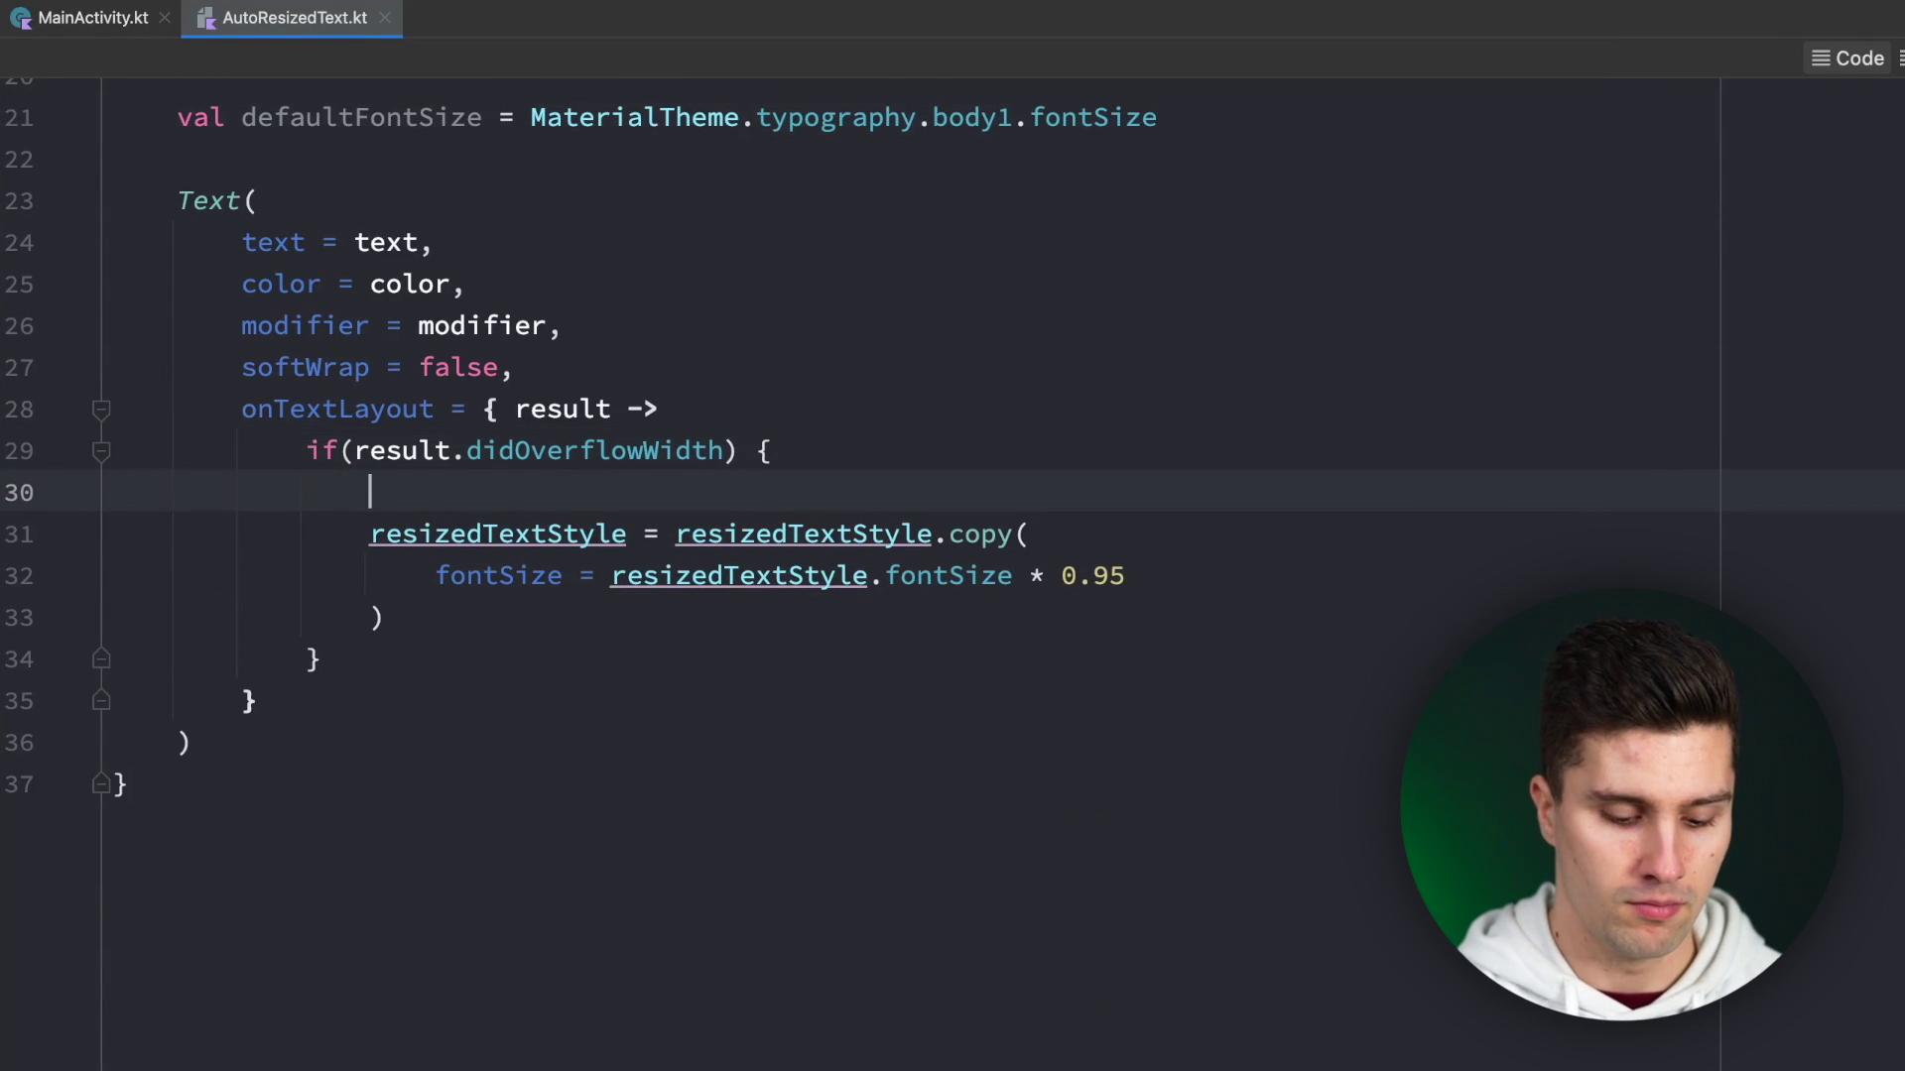
{"action": "type", "text": "if(style"}
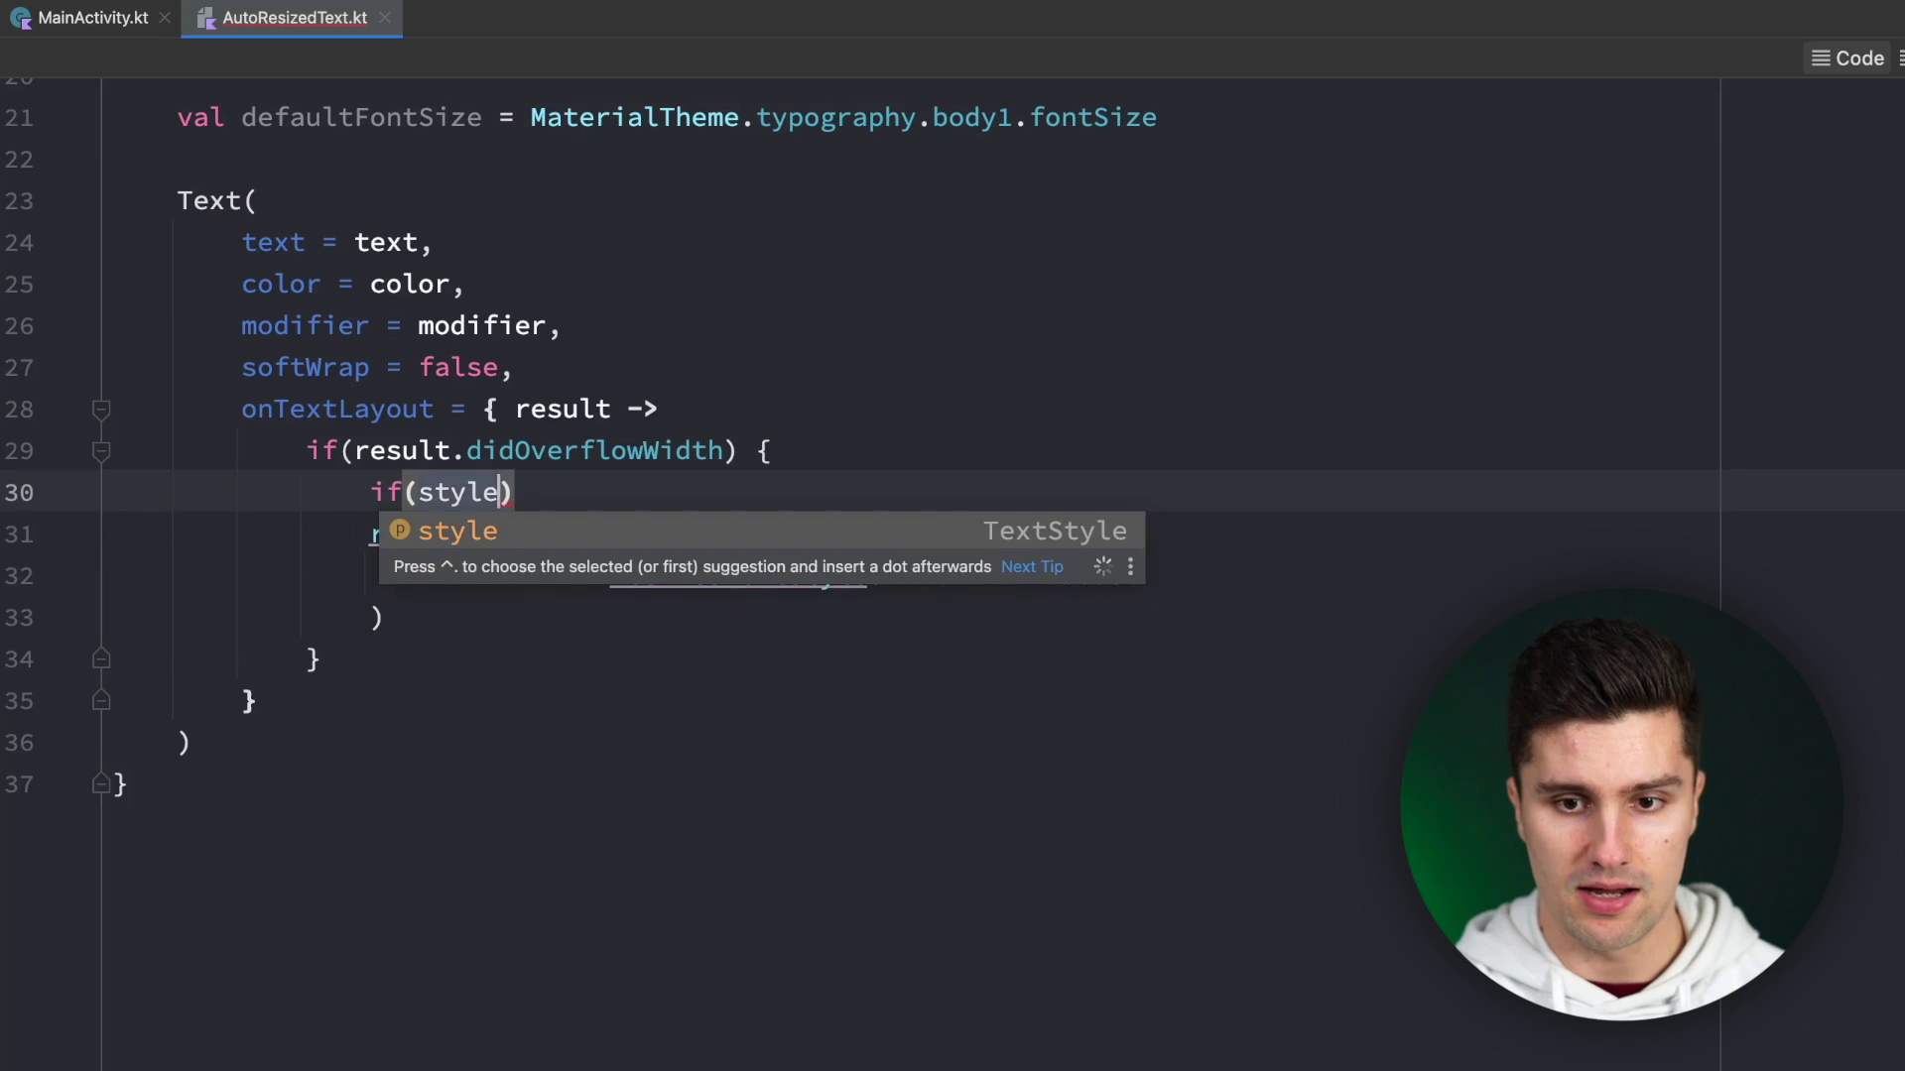
{"action": "type", "text": ".fon"}
{"action": "key", "text": "Return"}
{"action": "type", "text": ".isun"}
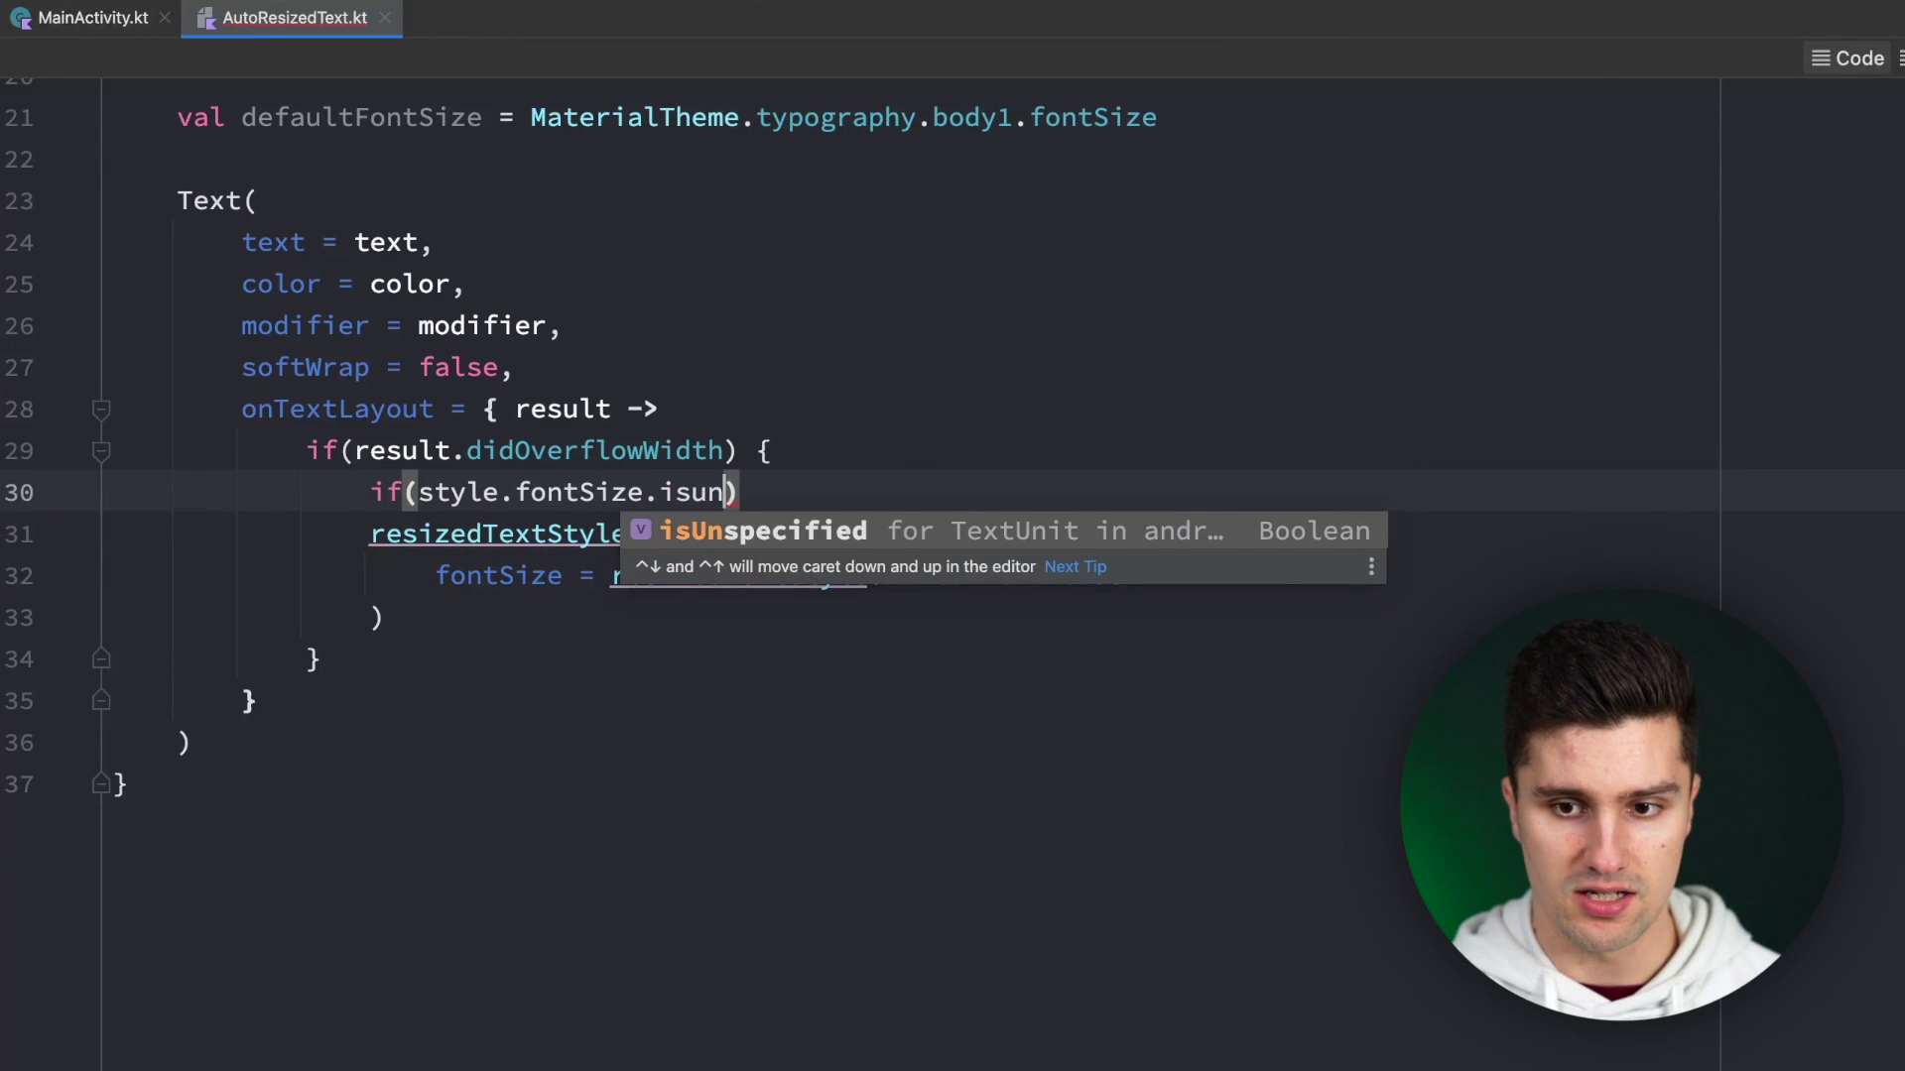
{"action": "key", "text": "Return"}
{"action": "key", "text": "Right"}
{"action": "type", "text": "{"}
{"action": "key", "text": "Return"}
{"action": "type", "text": "res"}
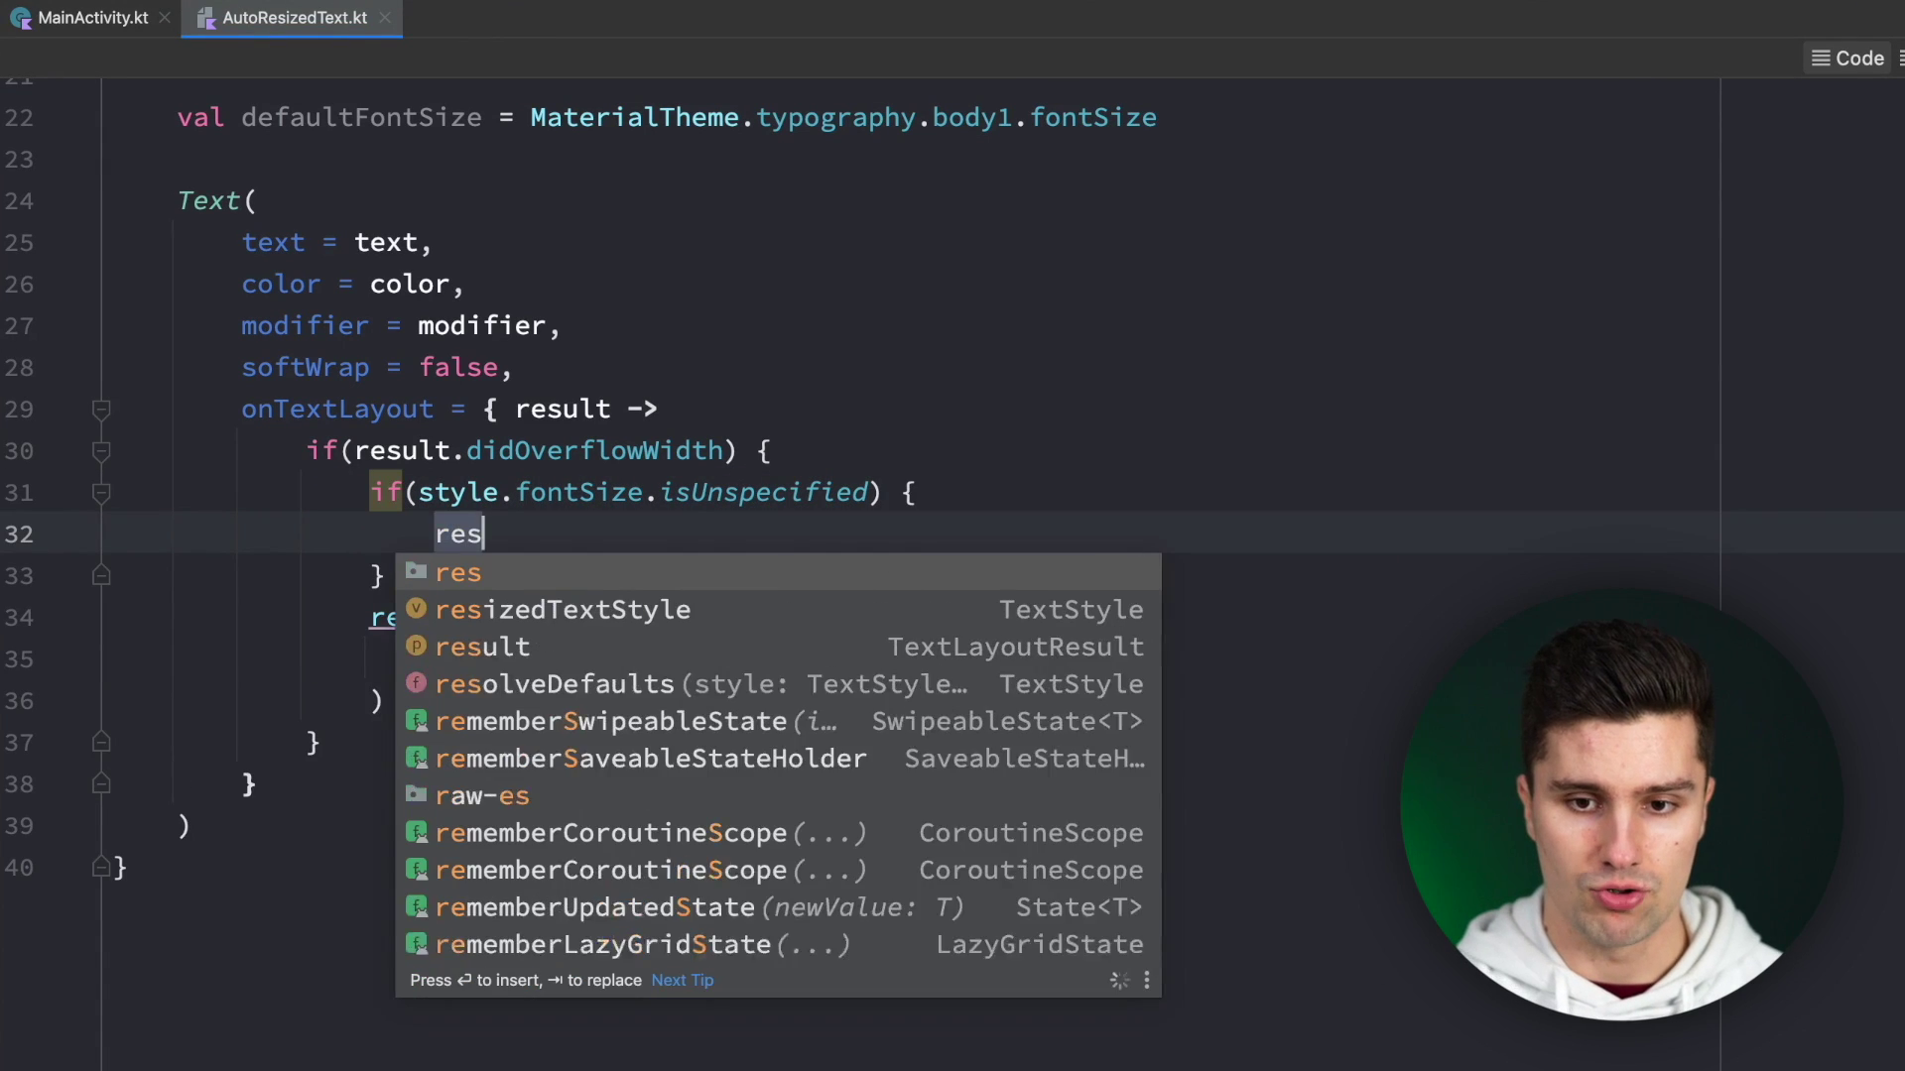
{"action": "type", "text": "i"}
Inside it, set resizedTextStyle to resizedTextStyle.copy(fontSize = defaultFontSize).
{"action": "key", "text": "Return"}
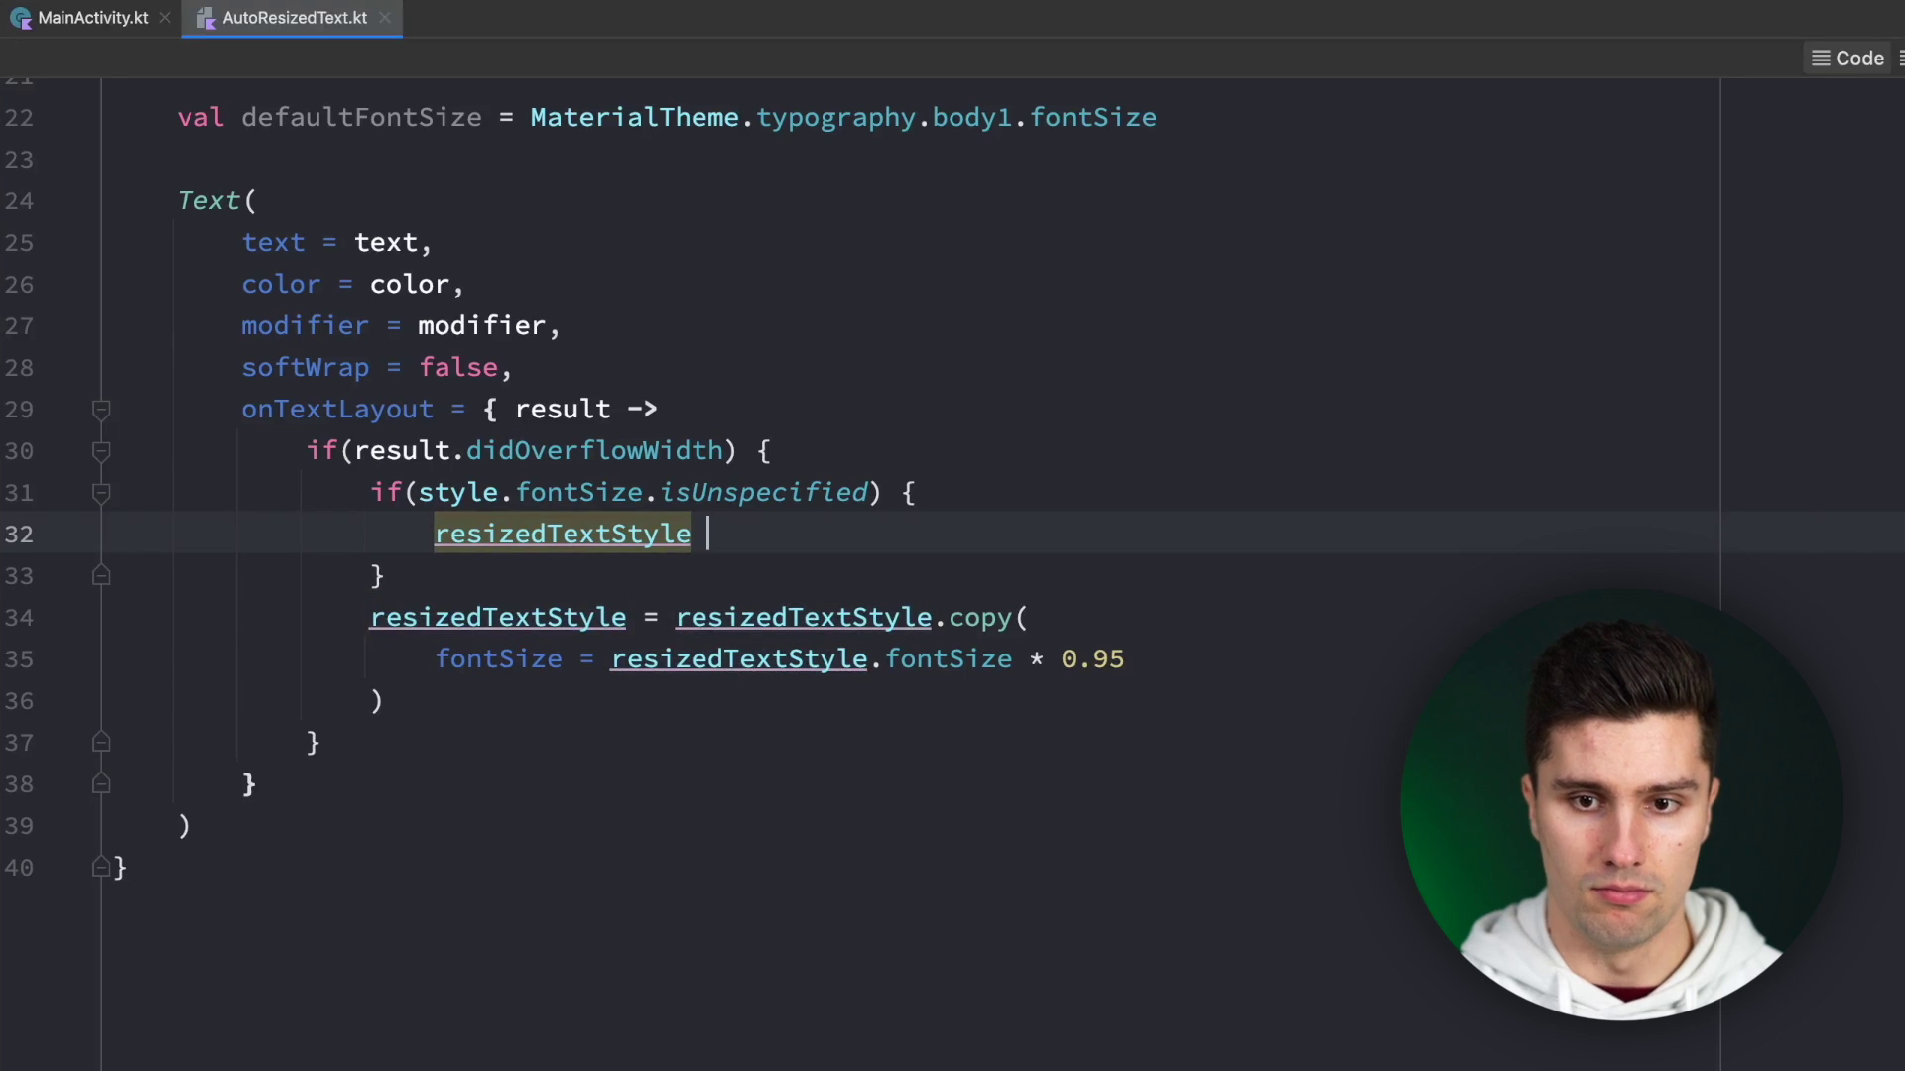
{"action": "type", "text": "= res"}
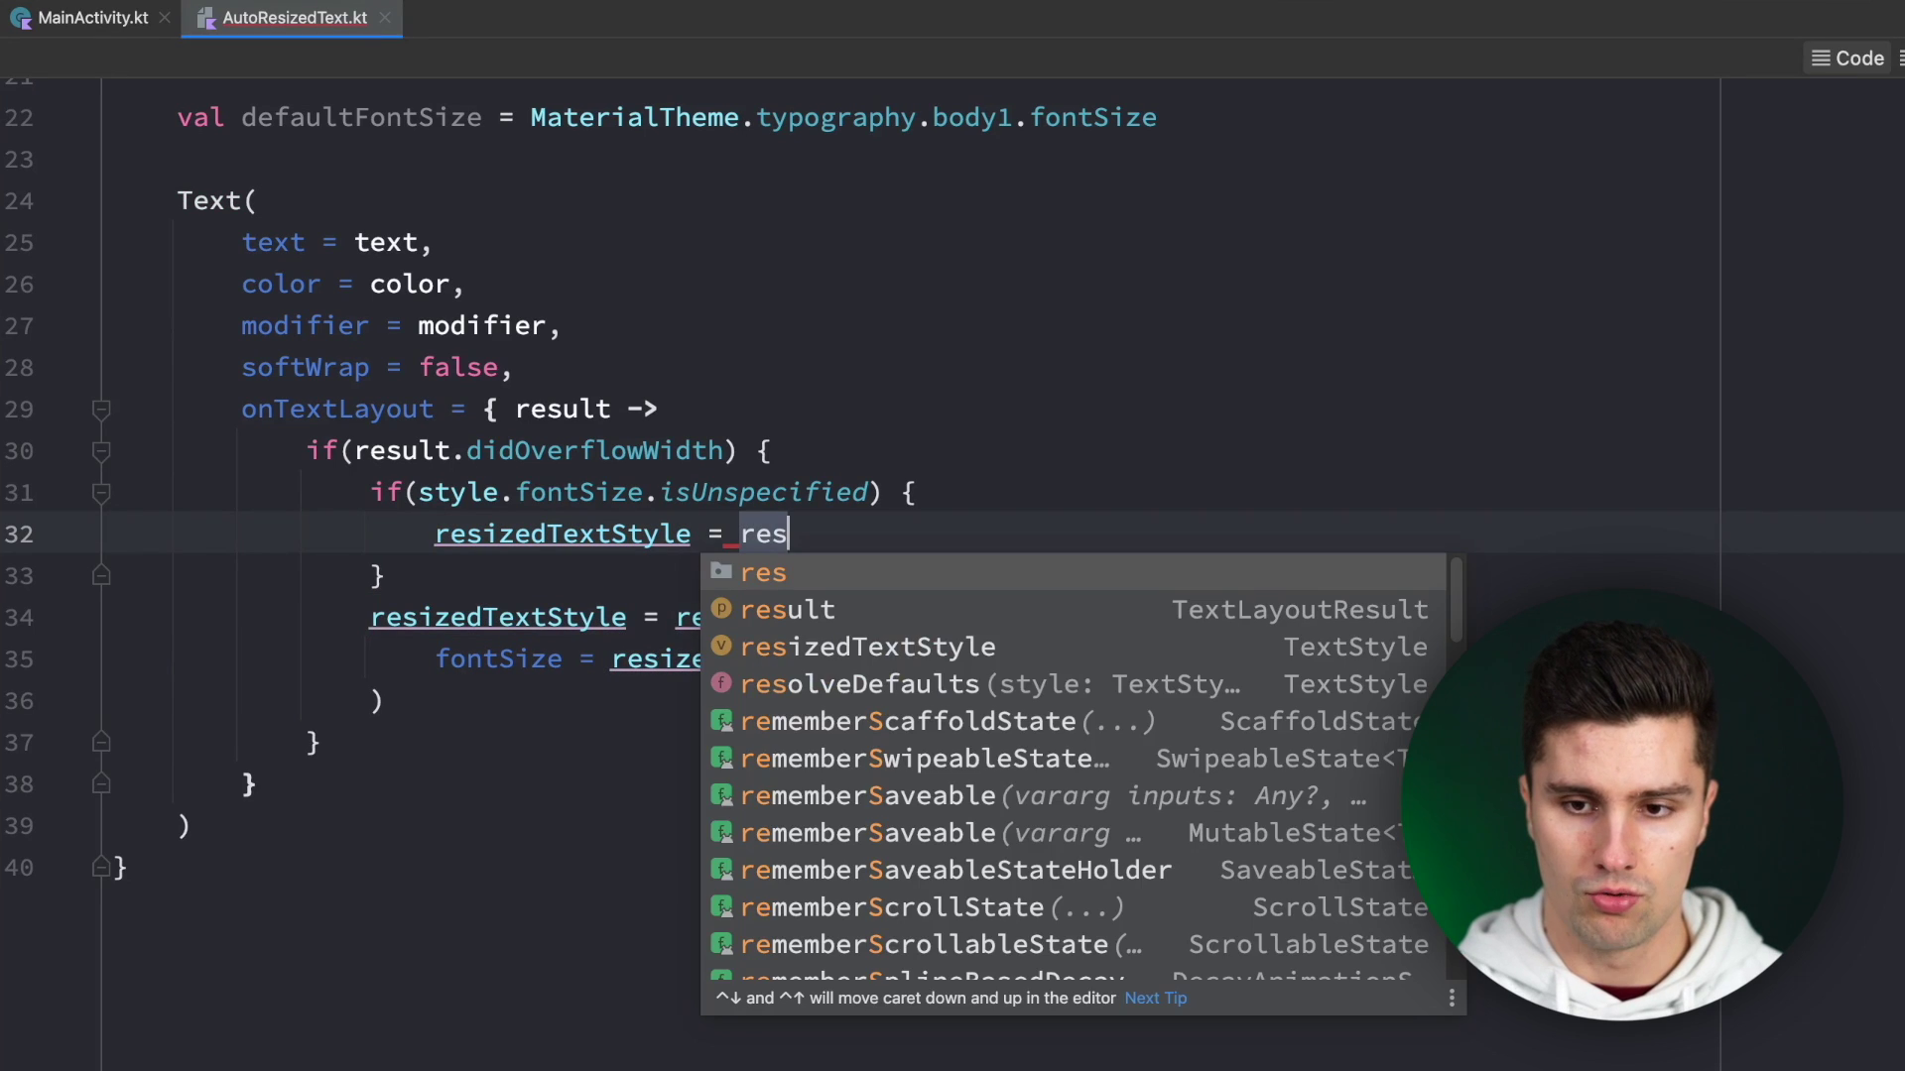
{"action": "type", "text": "iz"}
{"action": "key", "text": "Return"}
{"action": "type", "text": ".copy("}
{"action": "key", "text": "Return"}
{"action": "type", "text": "f"}
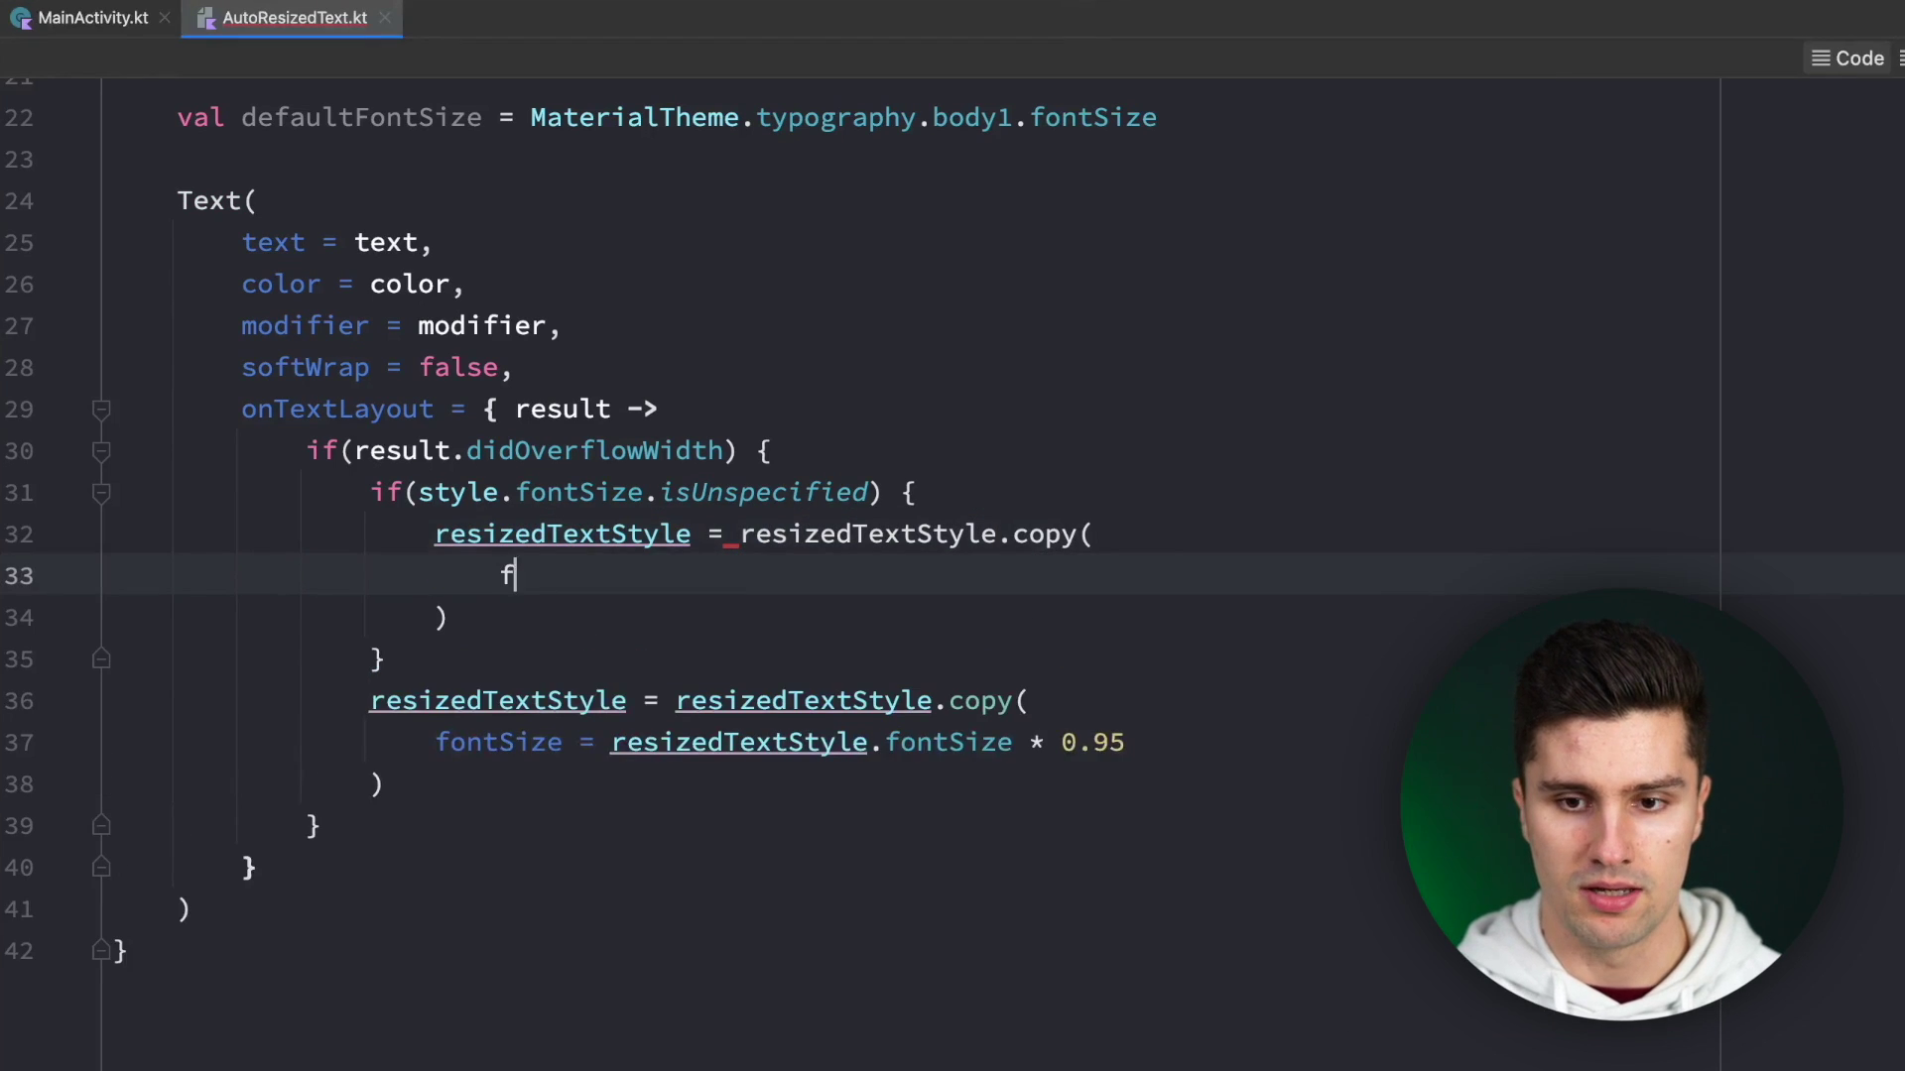
{"action": "type", "text": "onts"}
{"action": "key", "text": "Return"}
{"action": "type", "text": "def"}
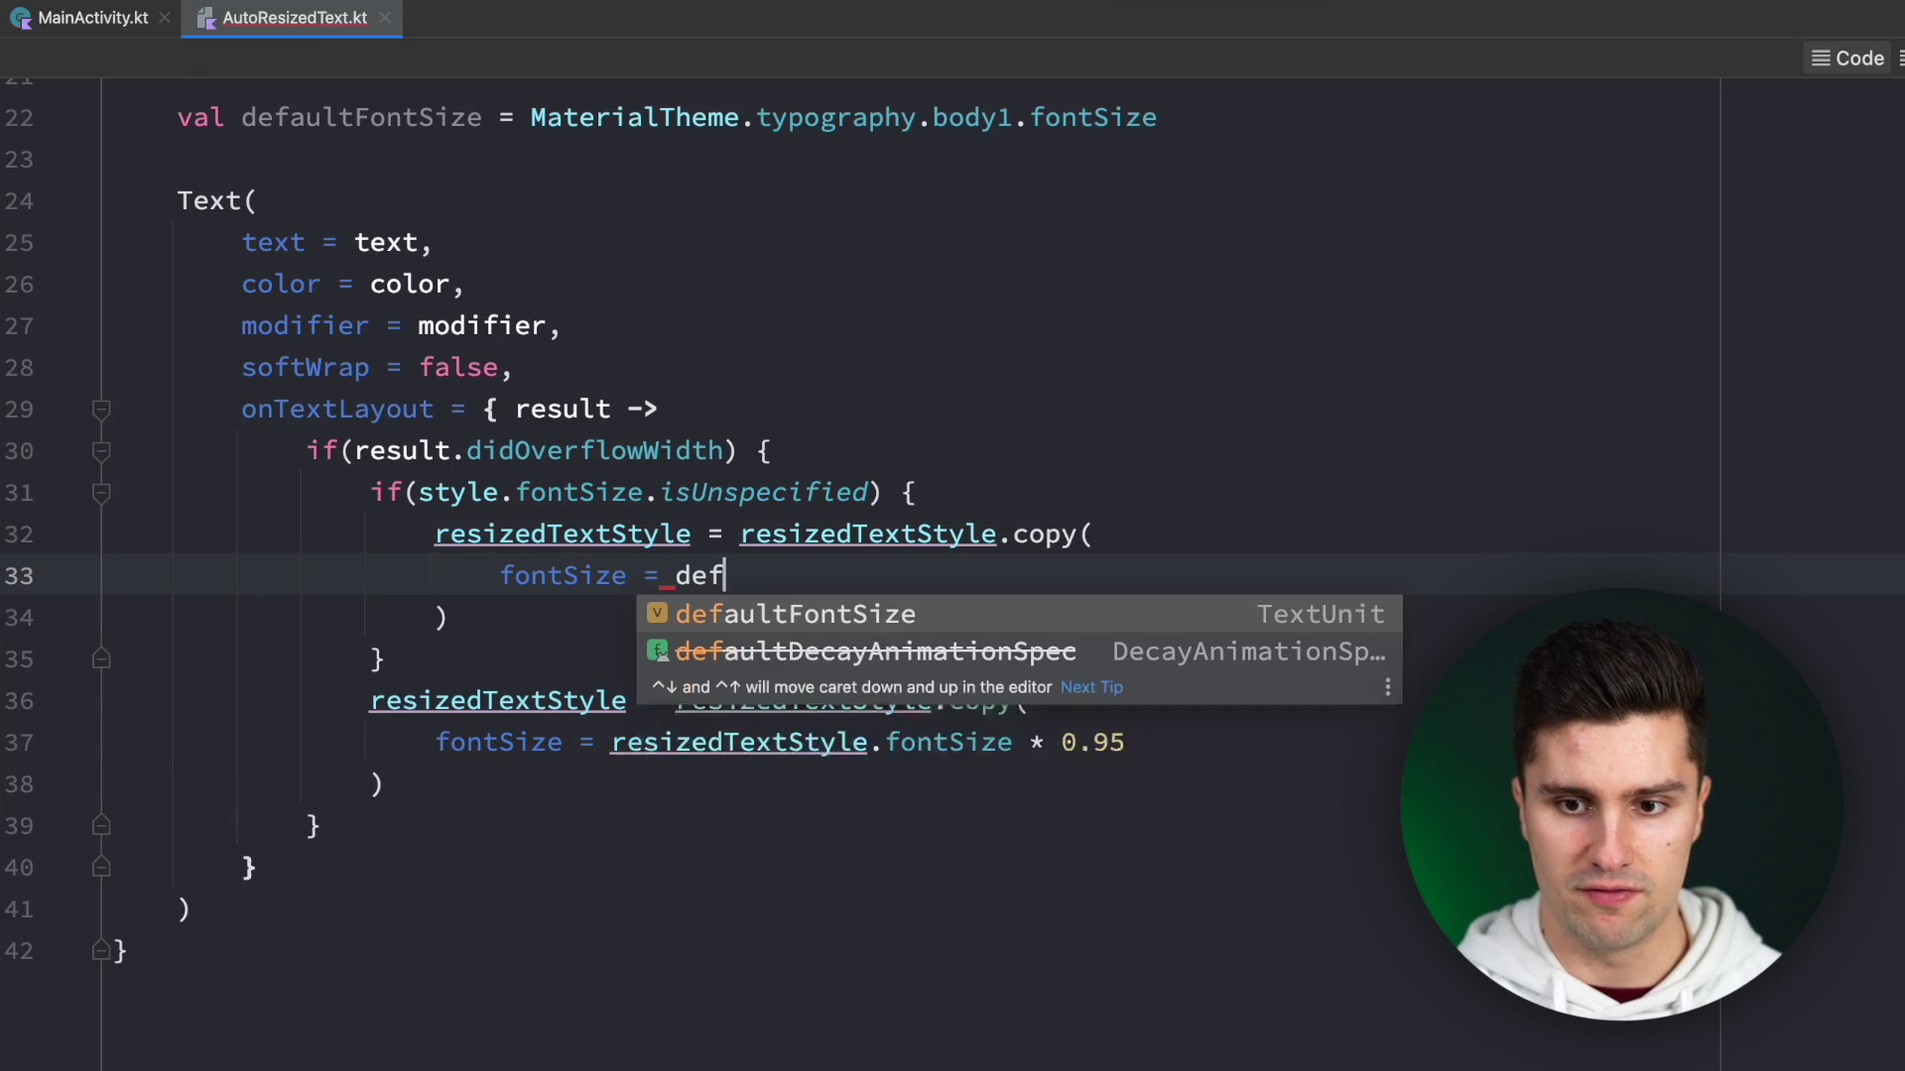
{"action": "key", "text": "Return"}
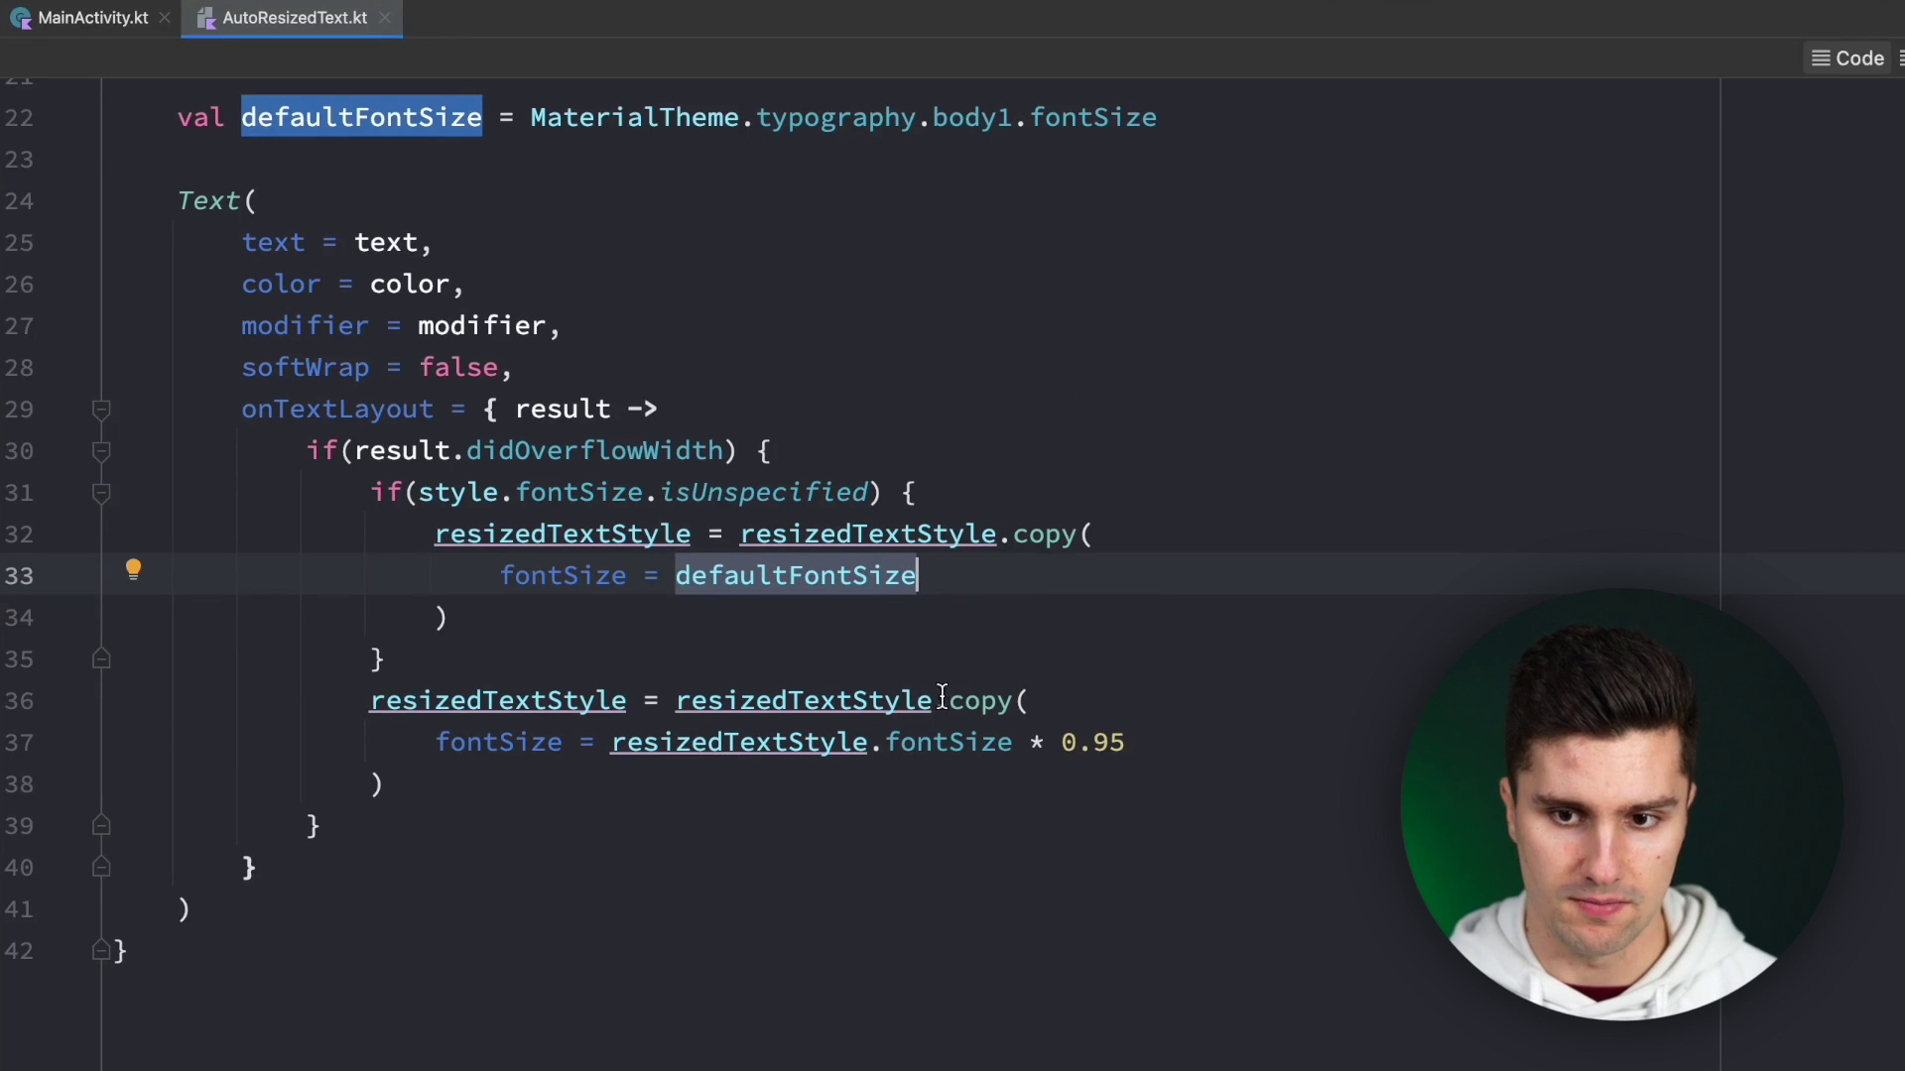
Add style = resizedTextStyle to the Text call, after softWrap = false.
{"action": "left_click", "coordinate": [668, 374]}
{"action": "key", "text": "Return"}
{"action": "type", "text": ","}
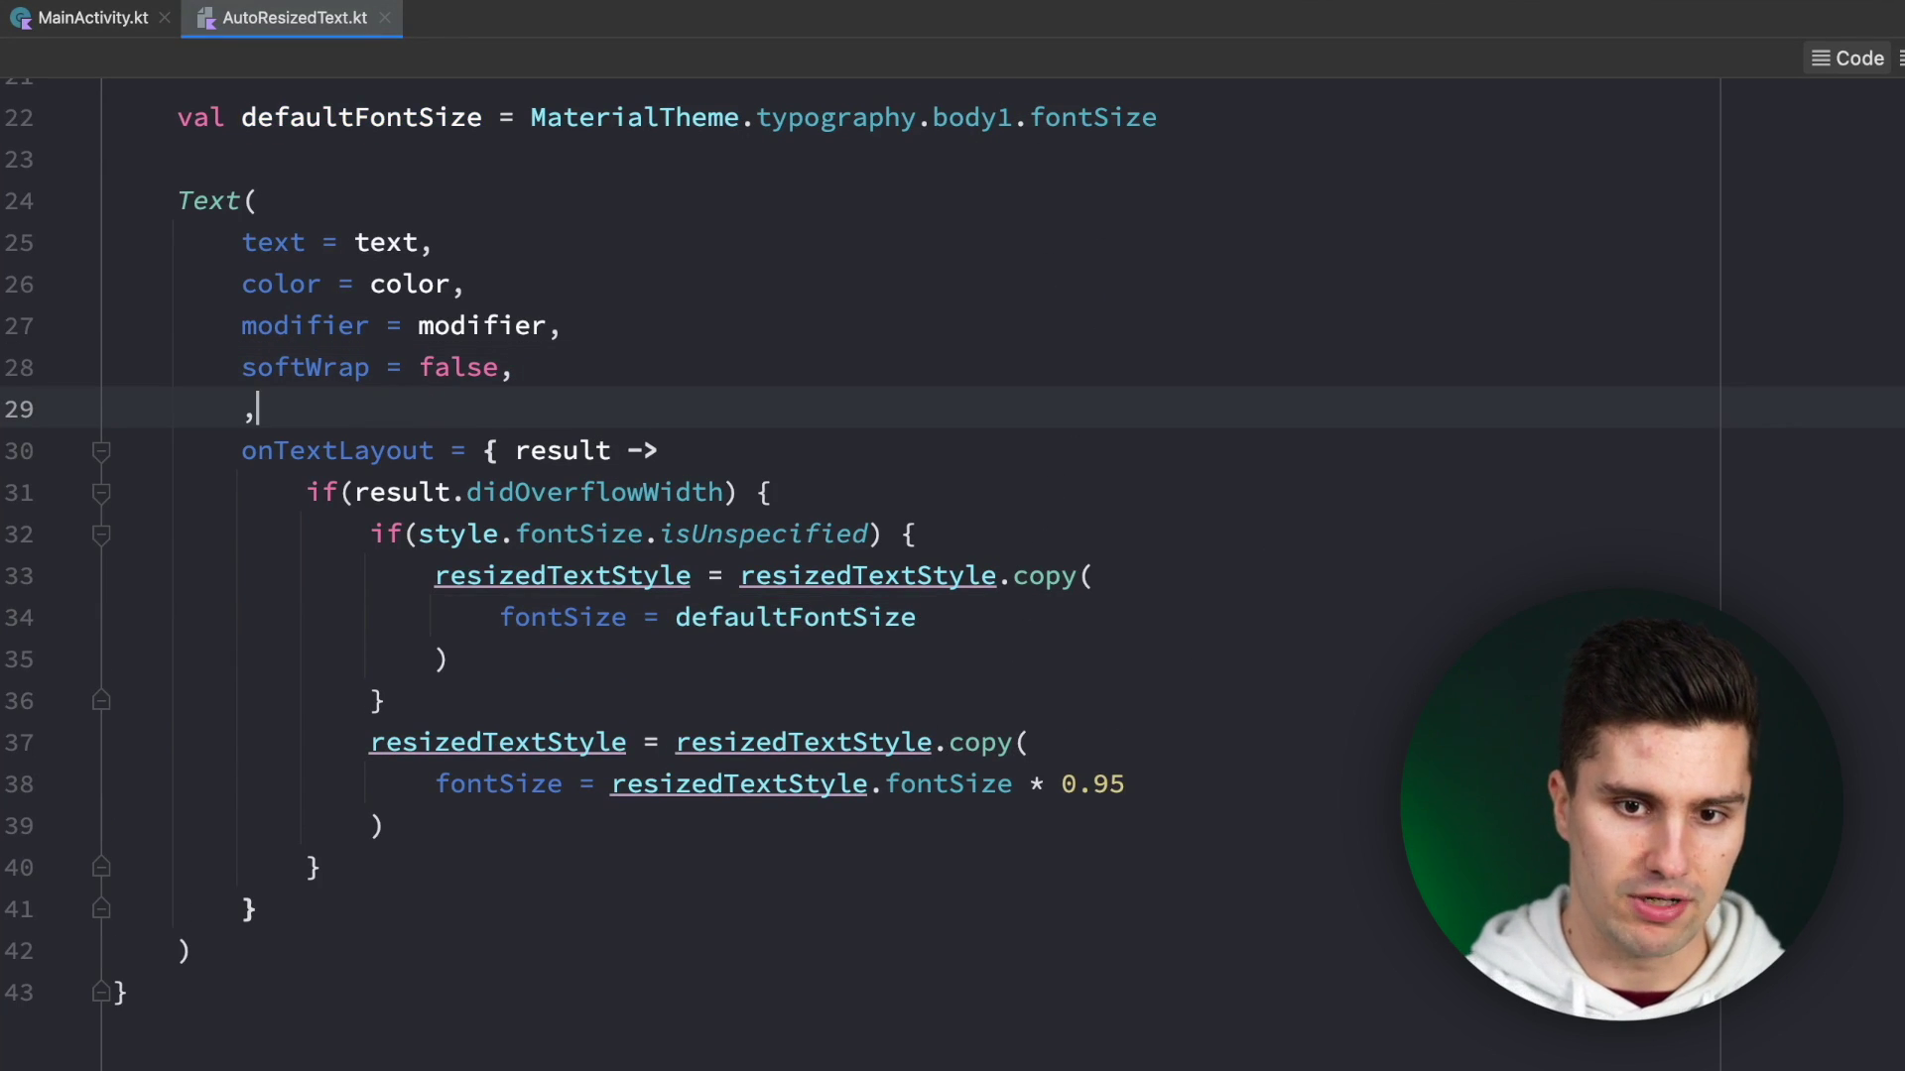
{"action": "type", "text": "sty"}
{"action": "key", "text": "Return"}
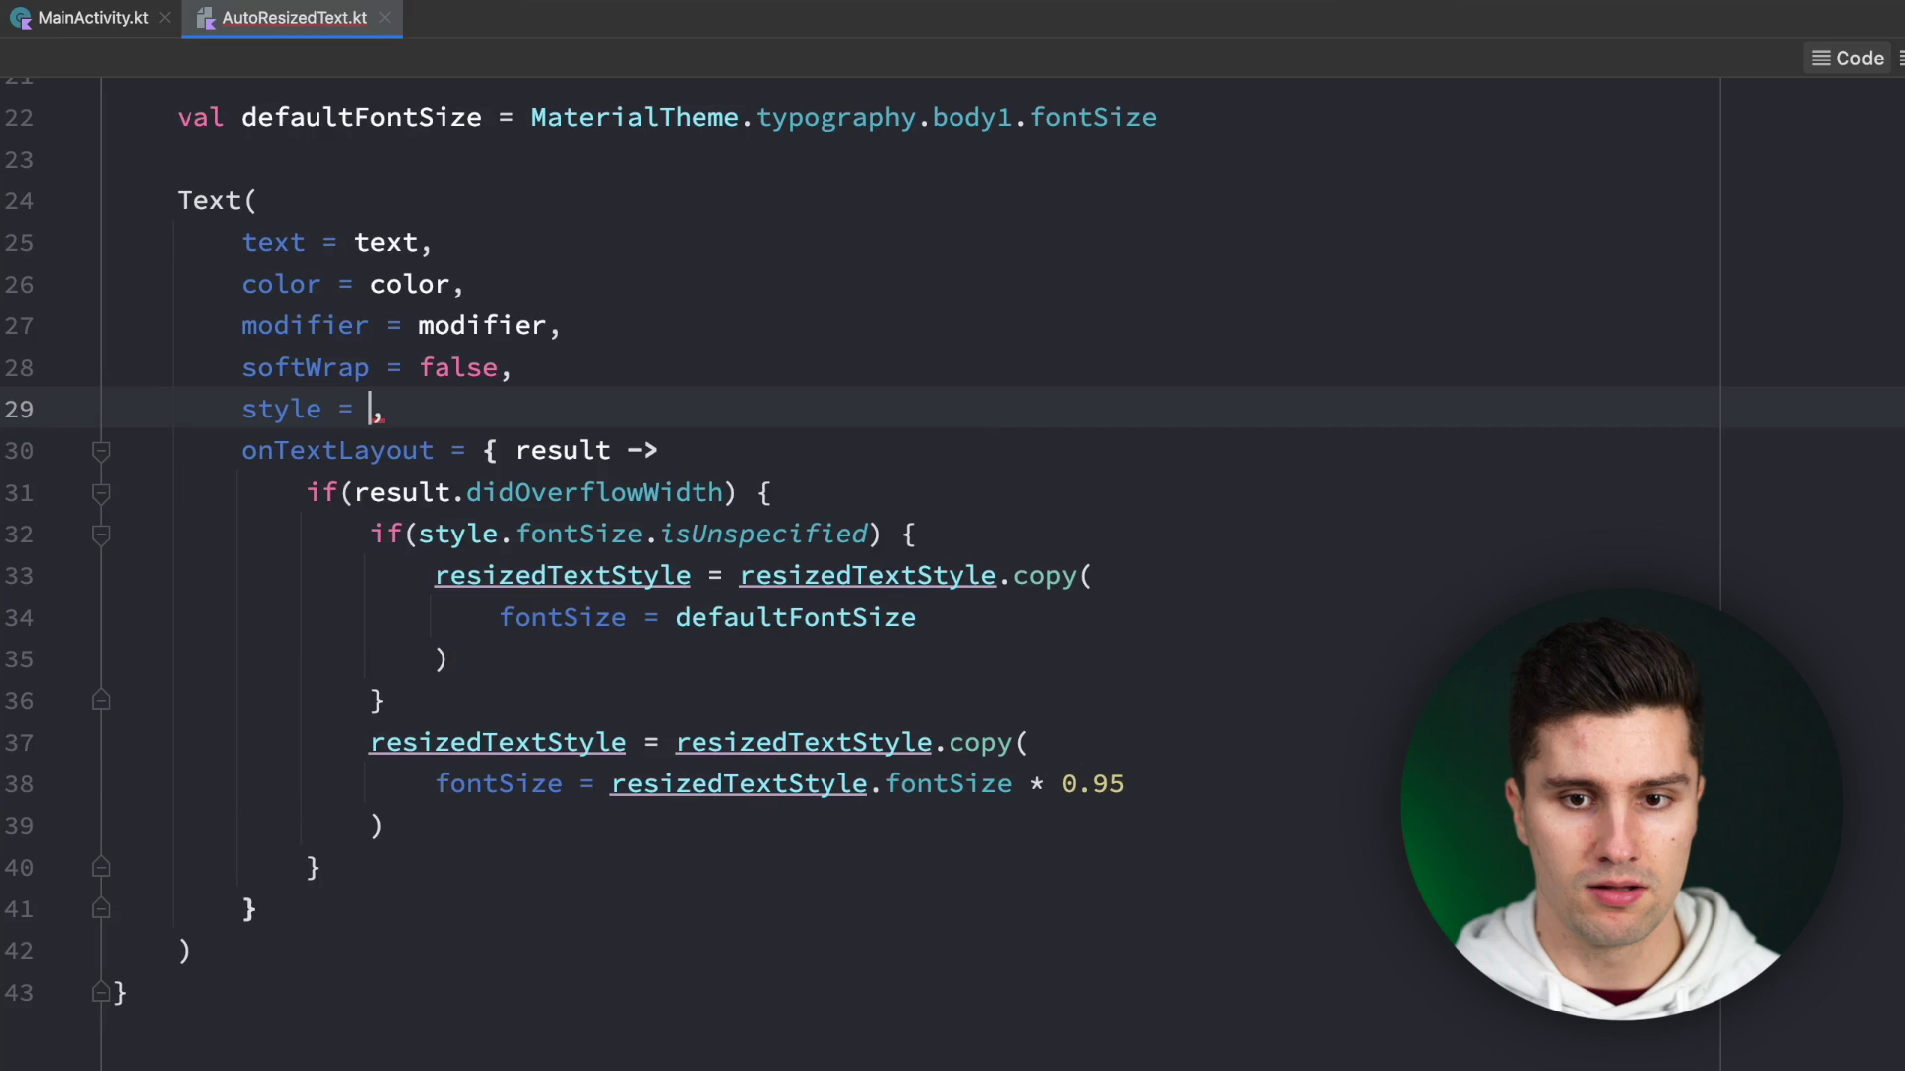
{"action": "type", "text": "resi"}
{"action": "key", "text": "Return"}
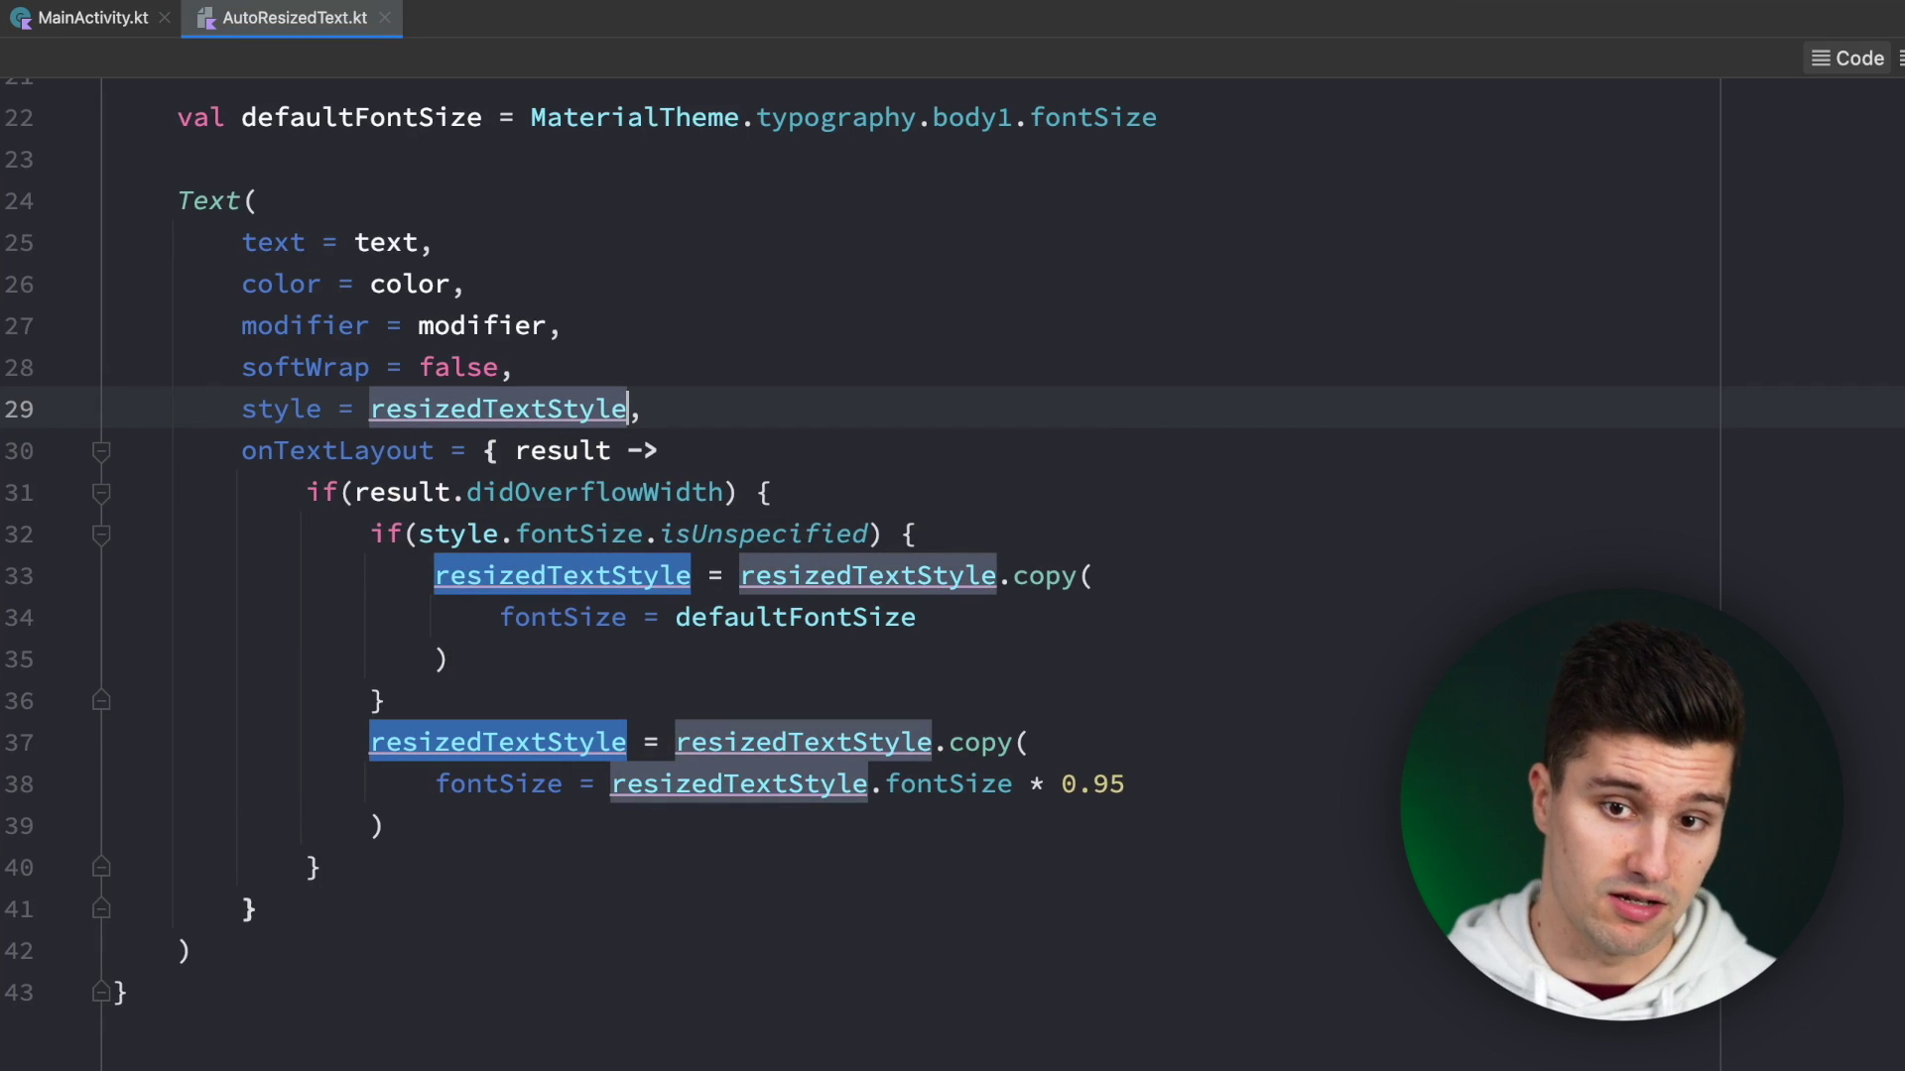
{"action": "scroll", "coordinate": [743, 615], "scroll_direction": "down", "scroll_amount": 1}
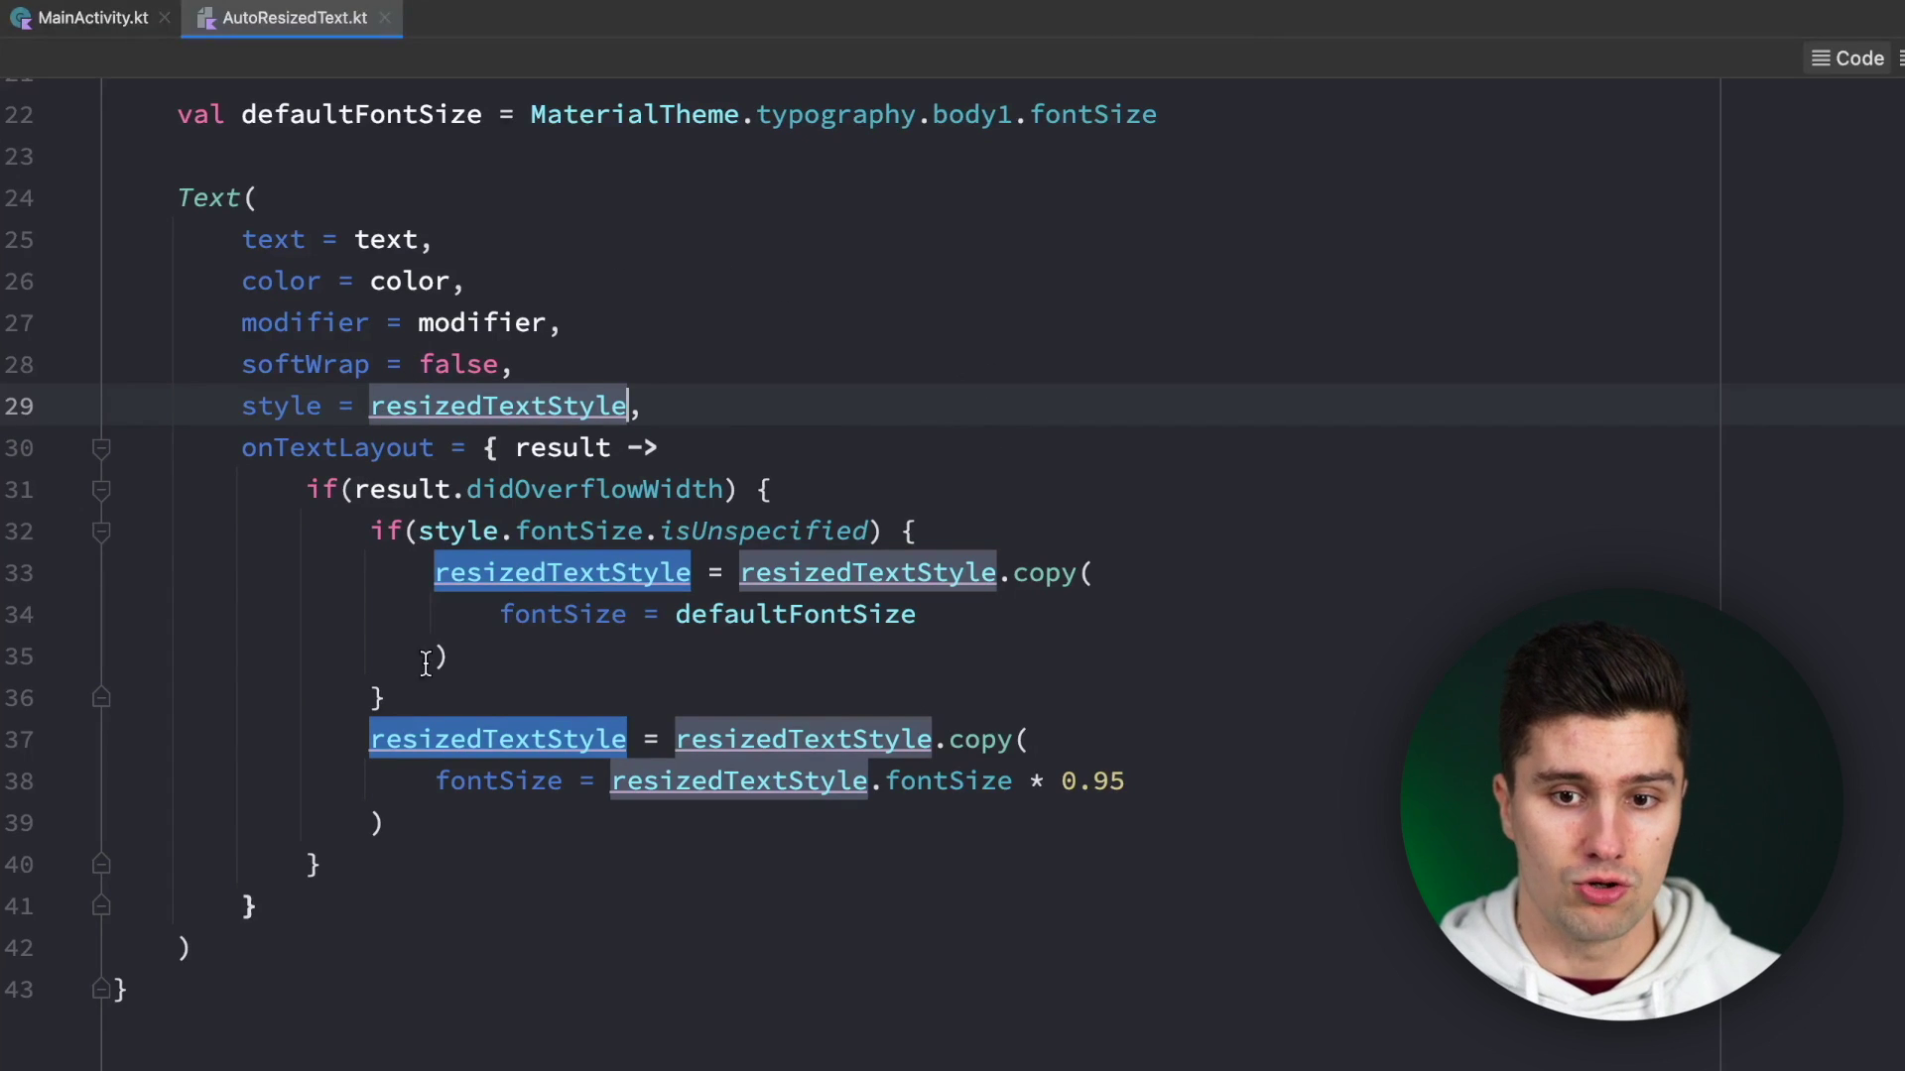
{"action": "scroll", "coordinate": [403, 652], "scroll_direction": "down", "scroll_amount": 1}
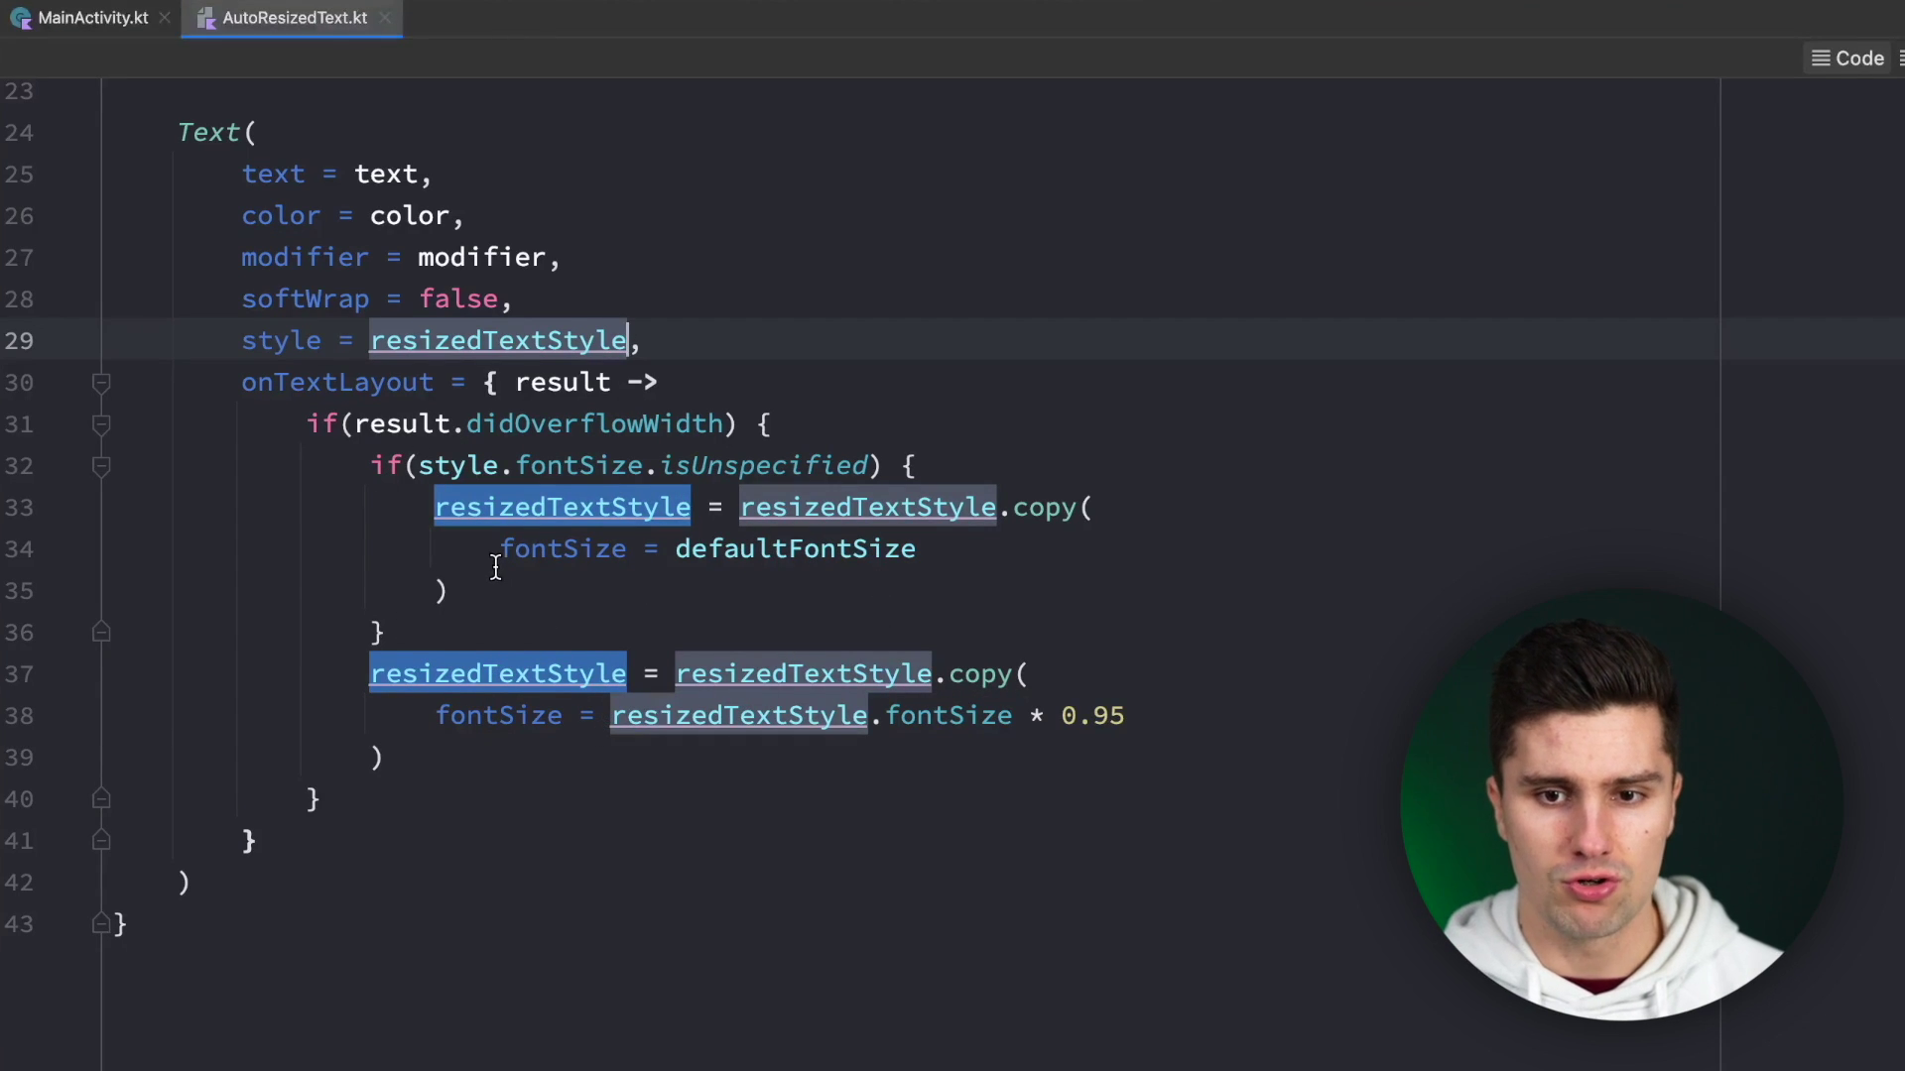
{"action": "scroll", "coordinate": [665, 620], "scroll_direction": "up", "scroll_amount": 3}
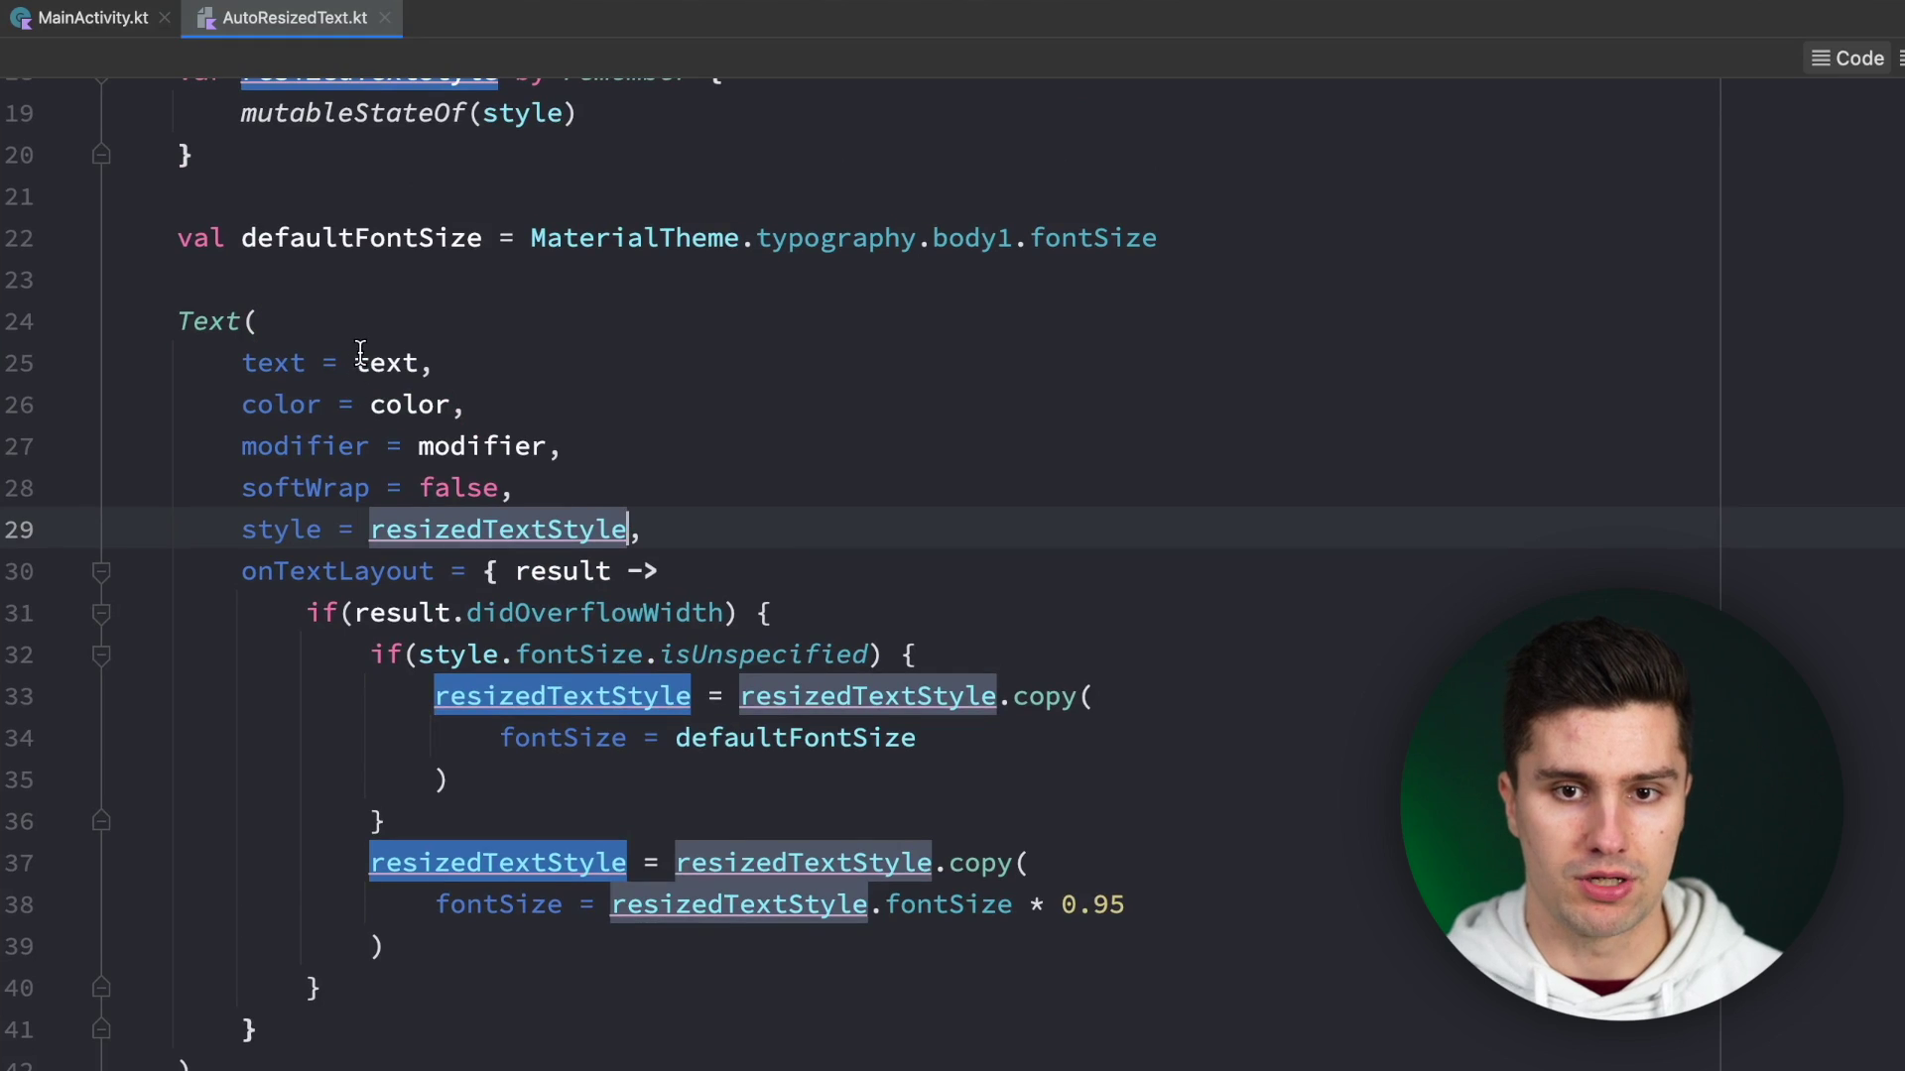
{"action": "scroll", "coordinate": [357, 372], "scroll_direction": "up", "scroll_amount": 2}
Declare var shouldDraw by remember { mutableStateOf(false) } below resizedTextStyle.
{"action": "left_click", "coordinate": [290, 269]}
{"action": "key", "text": "Return"}
{"action": "type", "text": "var sh"}
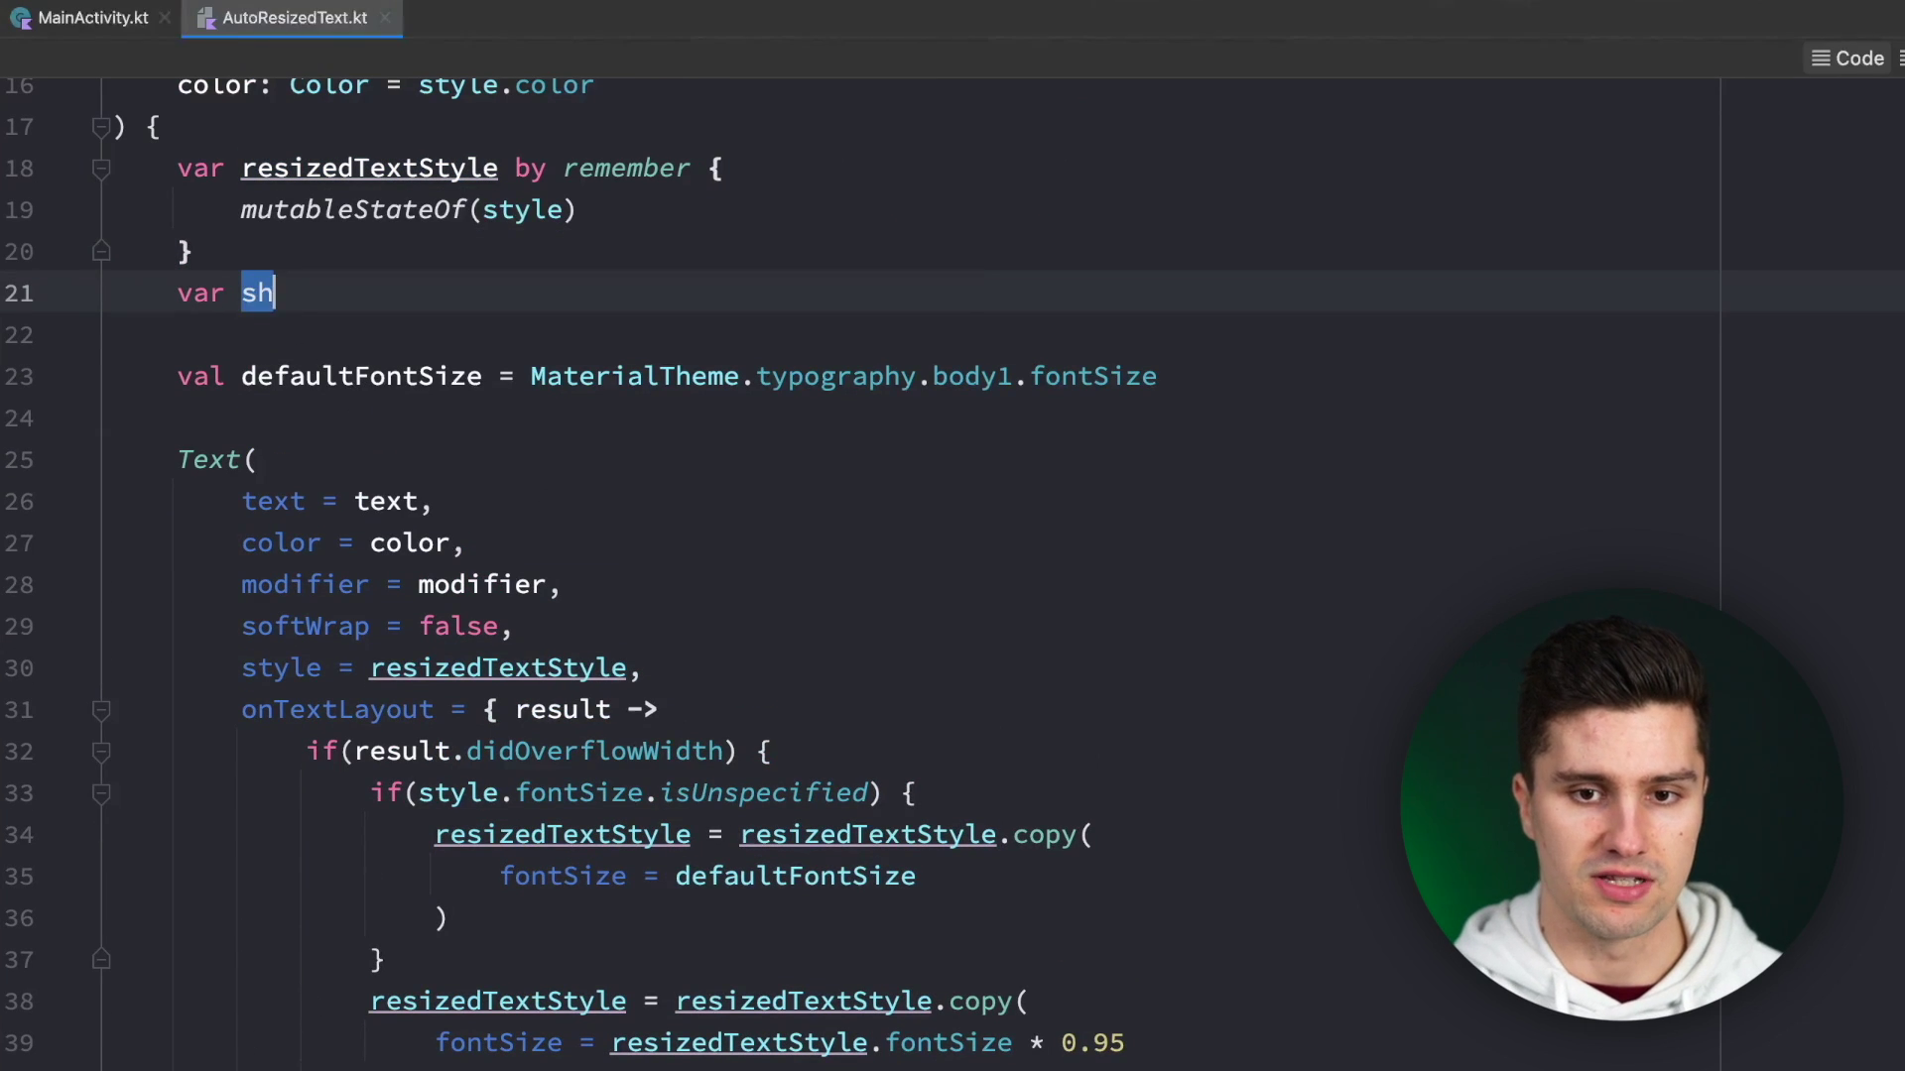
{"action": "type", "text": "ouldDraw by re"}
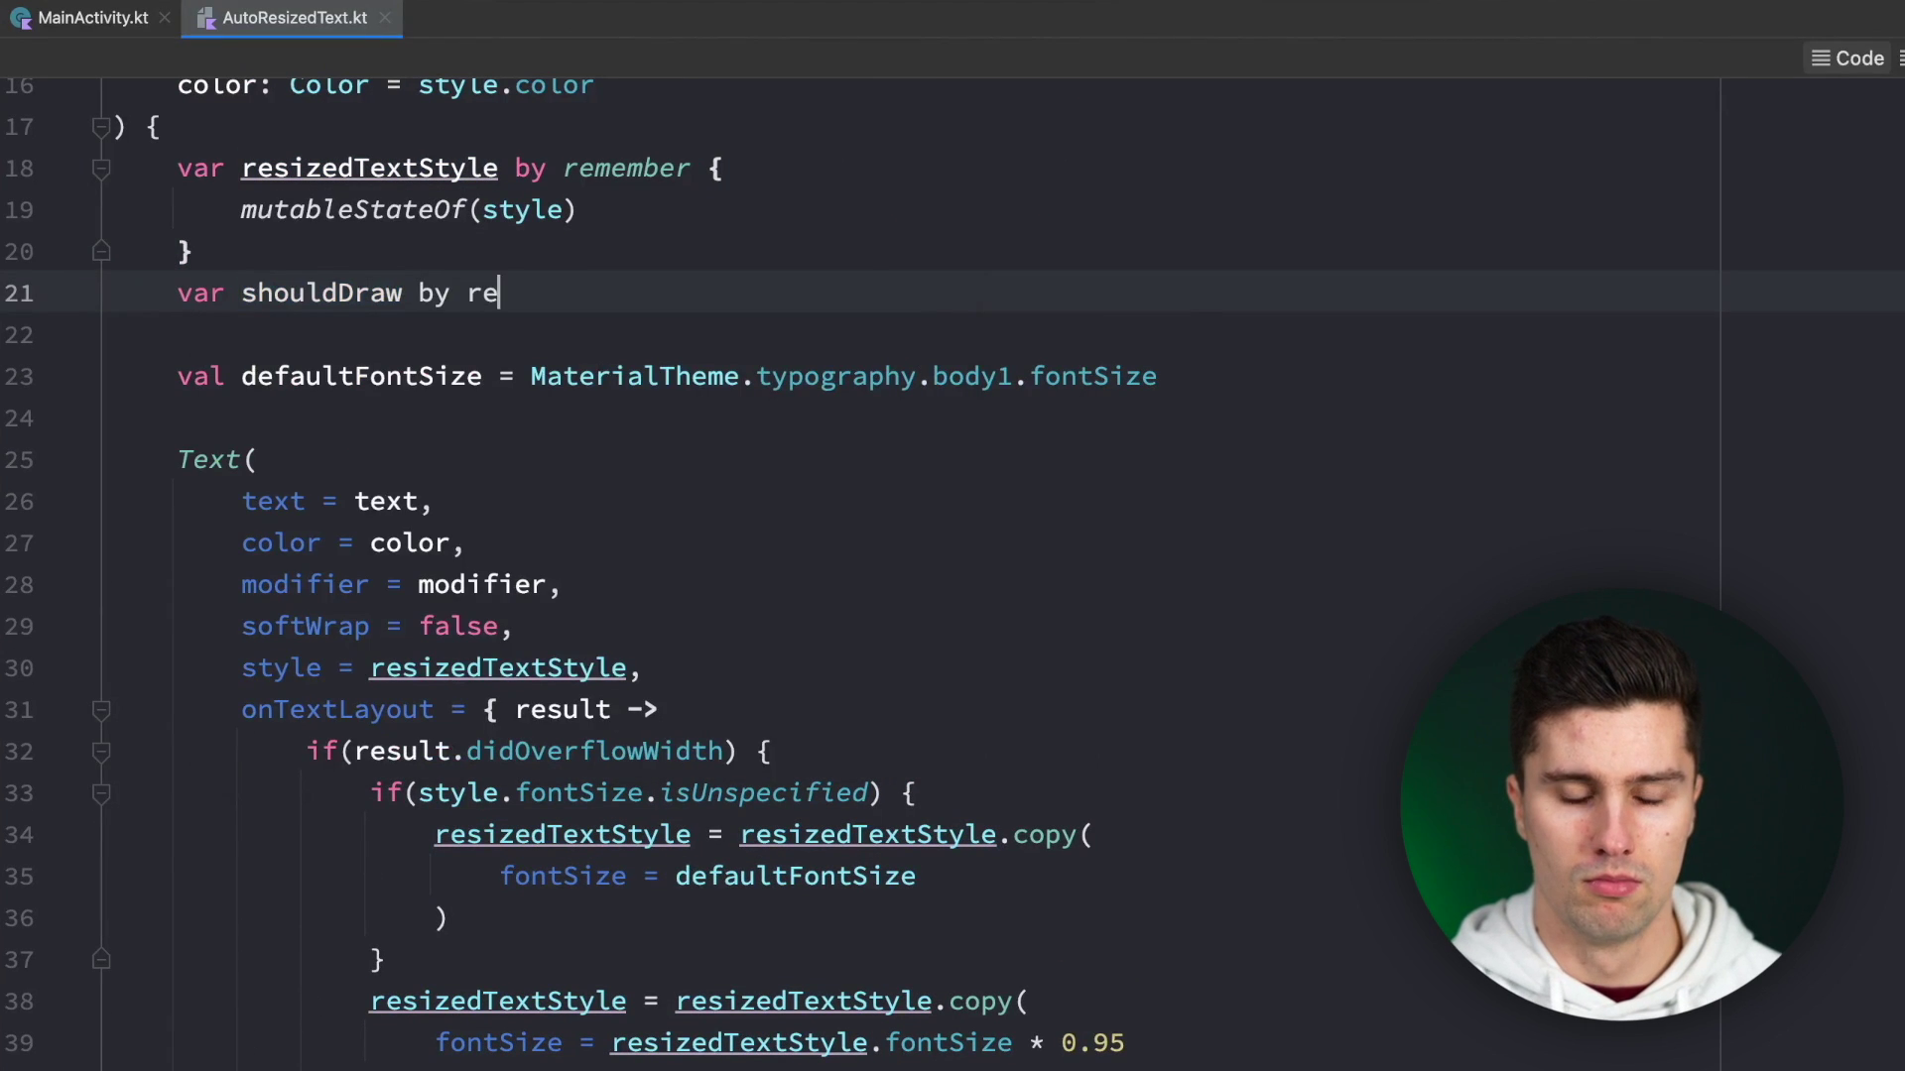
{"action": "type", "text": "member {"}
{"action": "key", "text": "Return"}
{"action": "type", "text": "mutables"}
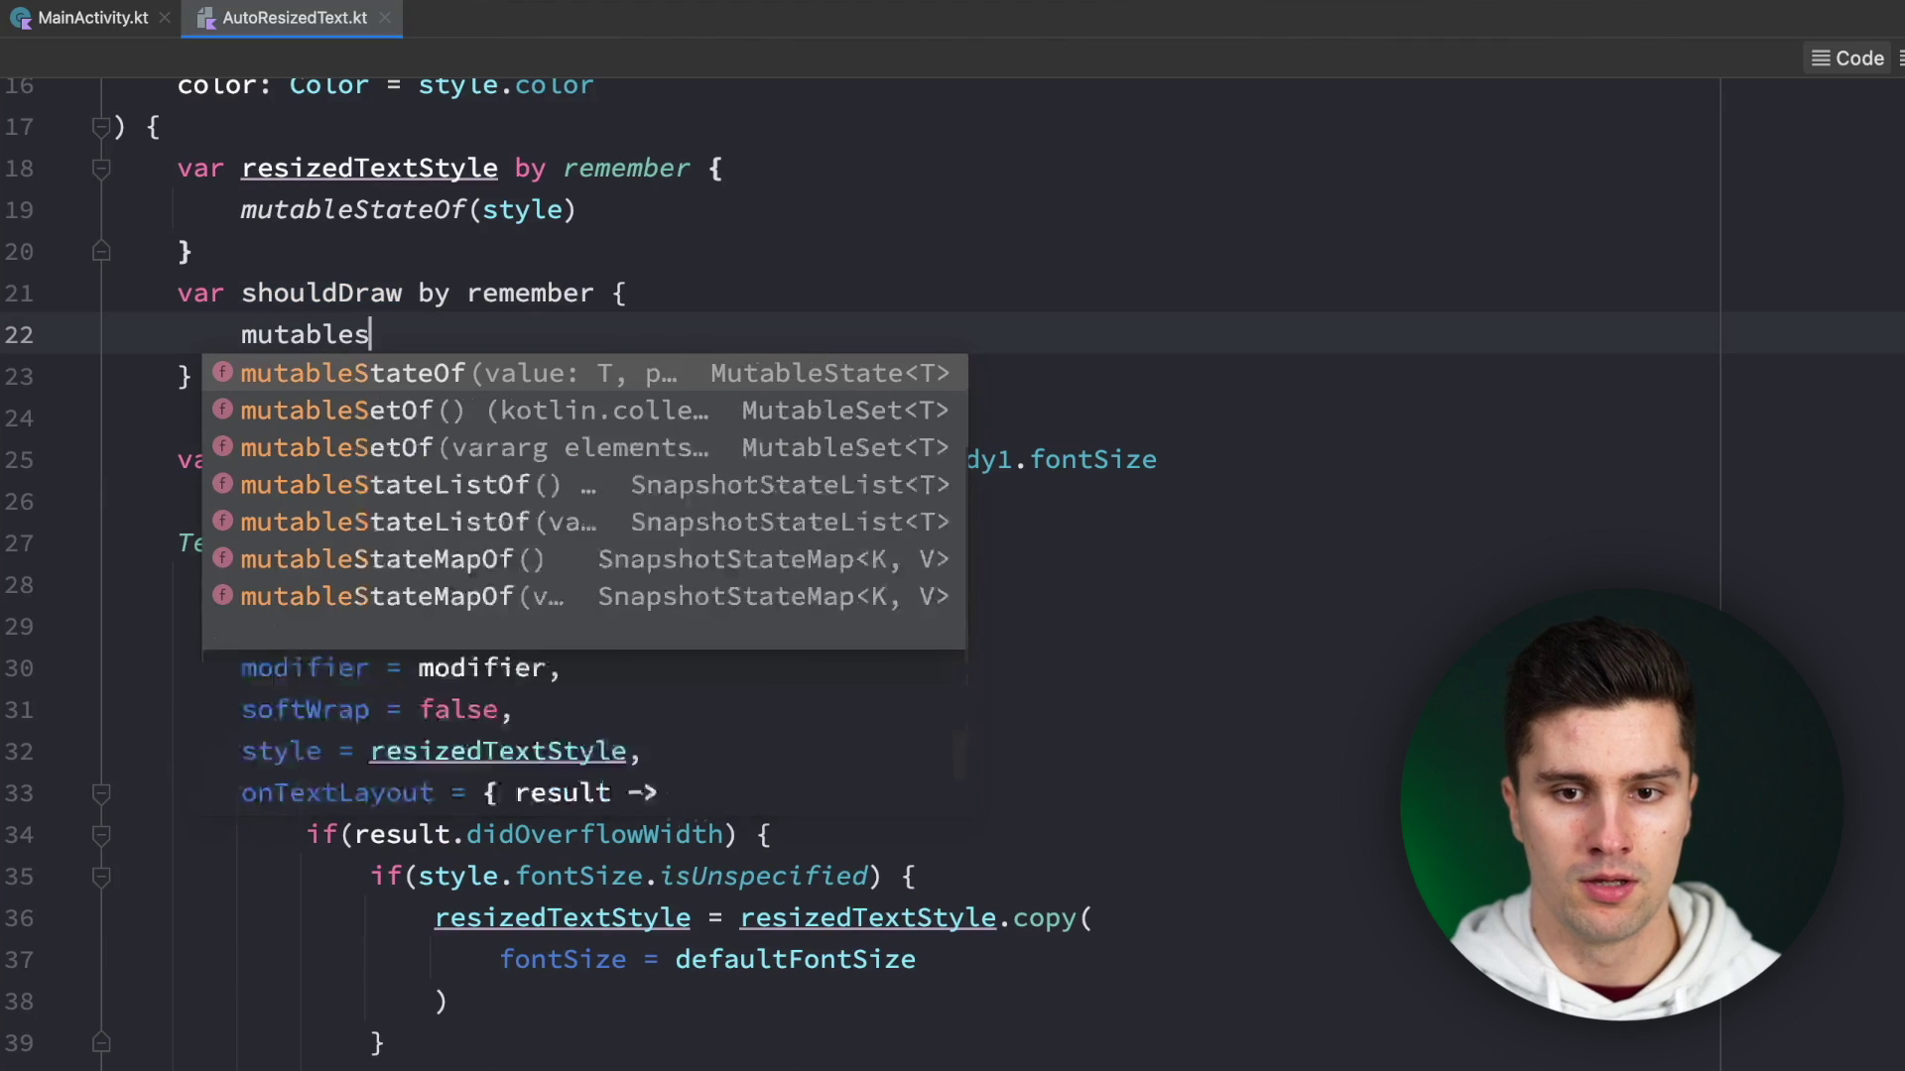
{"action": "type", "text": "tate"}
{"action": "key", "text": "Return"}
{"action": "type", "text": "fal"}
{"action": "key", "text": "Return"}
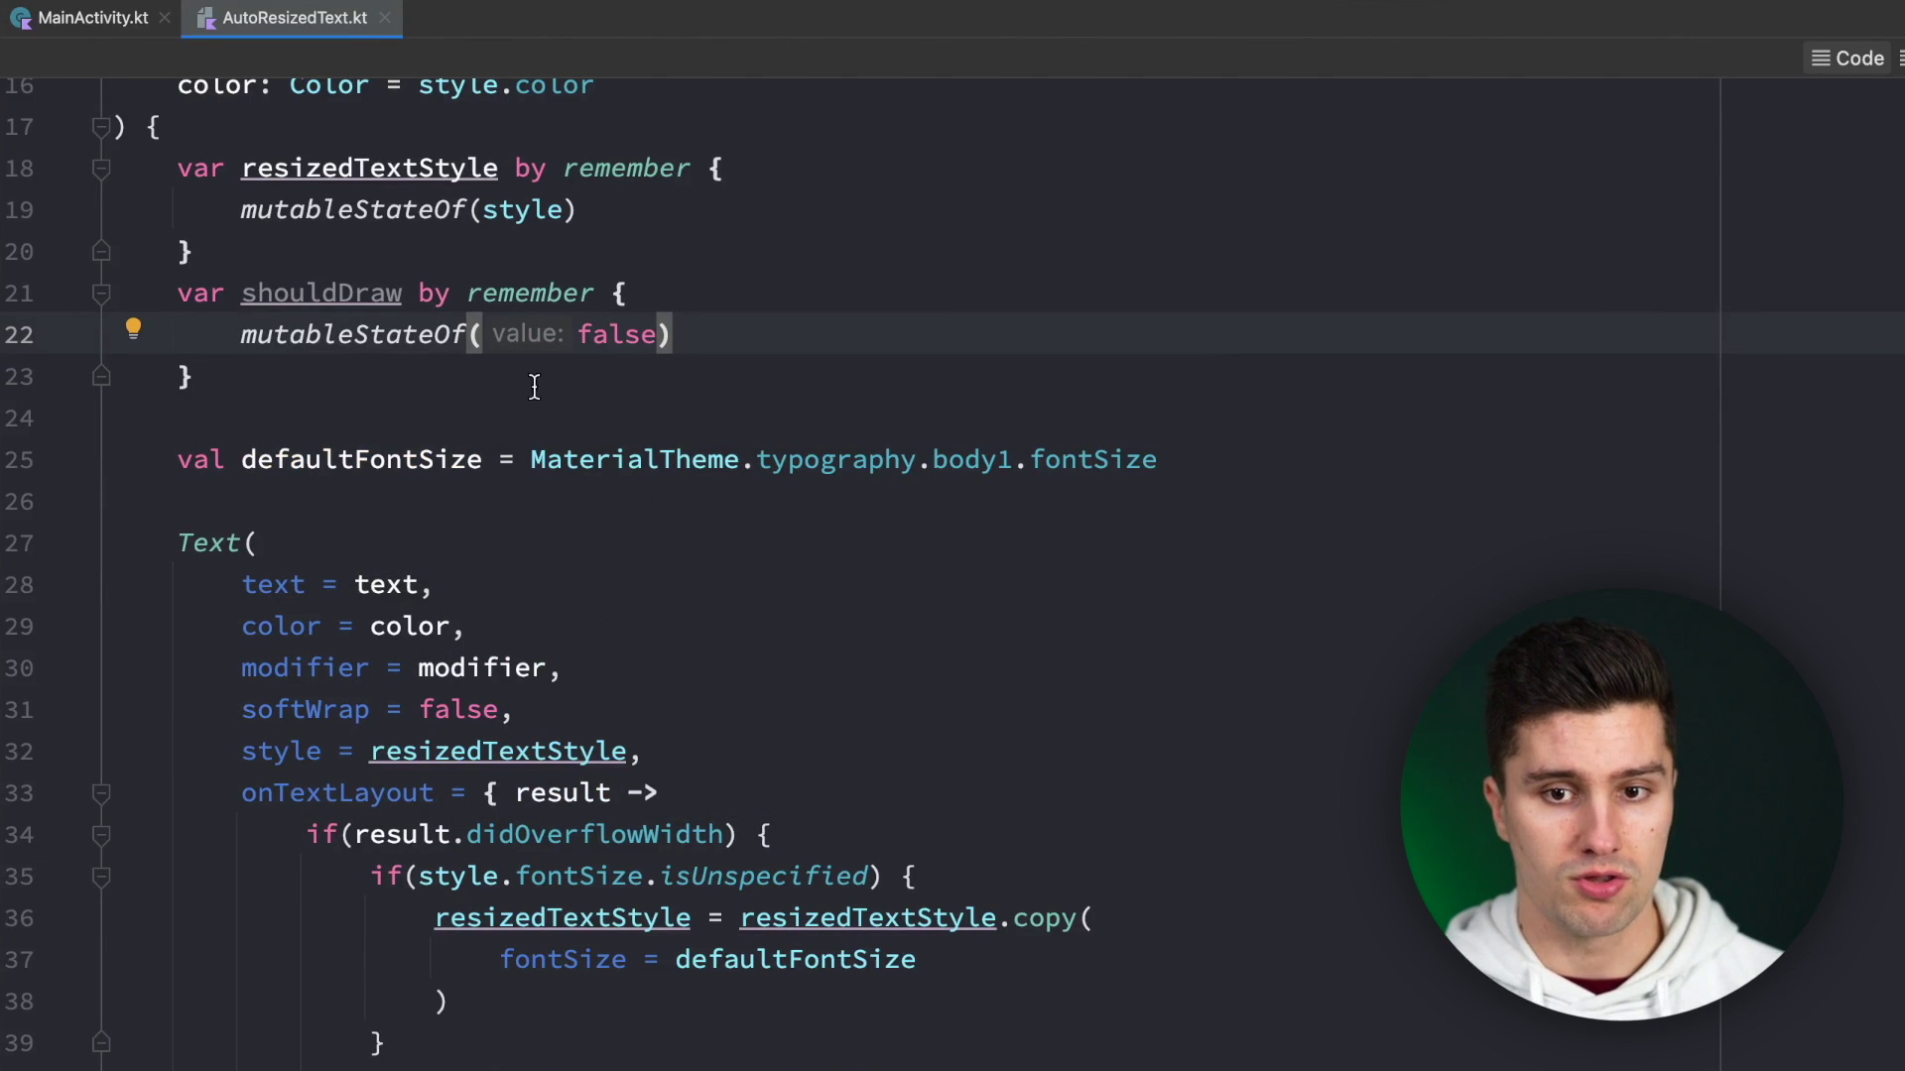
{"action": "scroll", "coordinate": [589, 370], "scroll_direction": "down", "scroll_amount": 1}
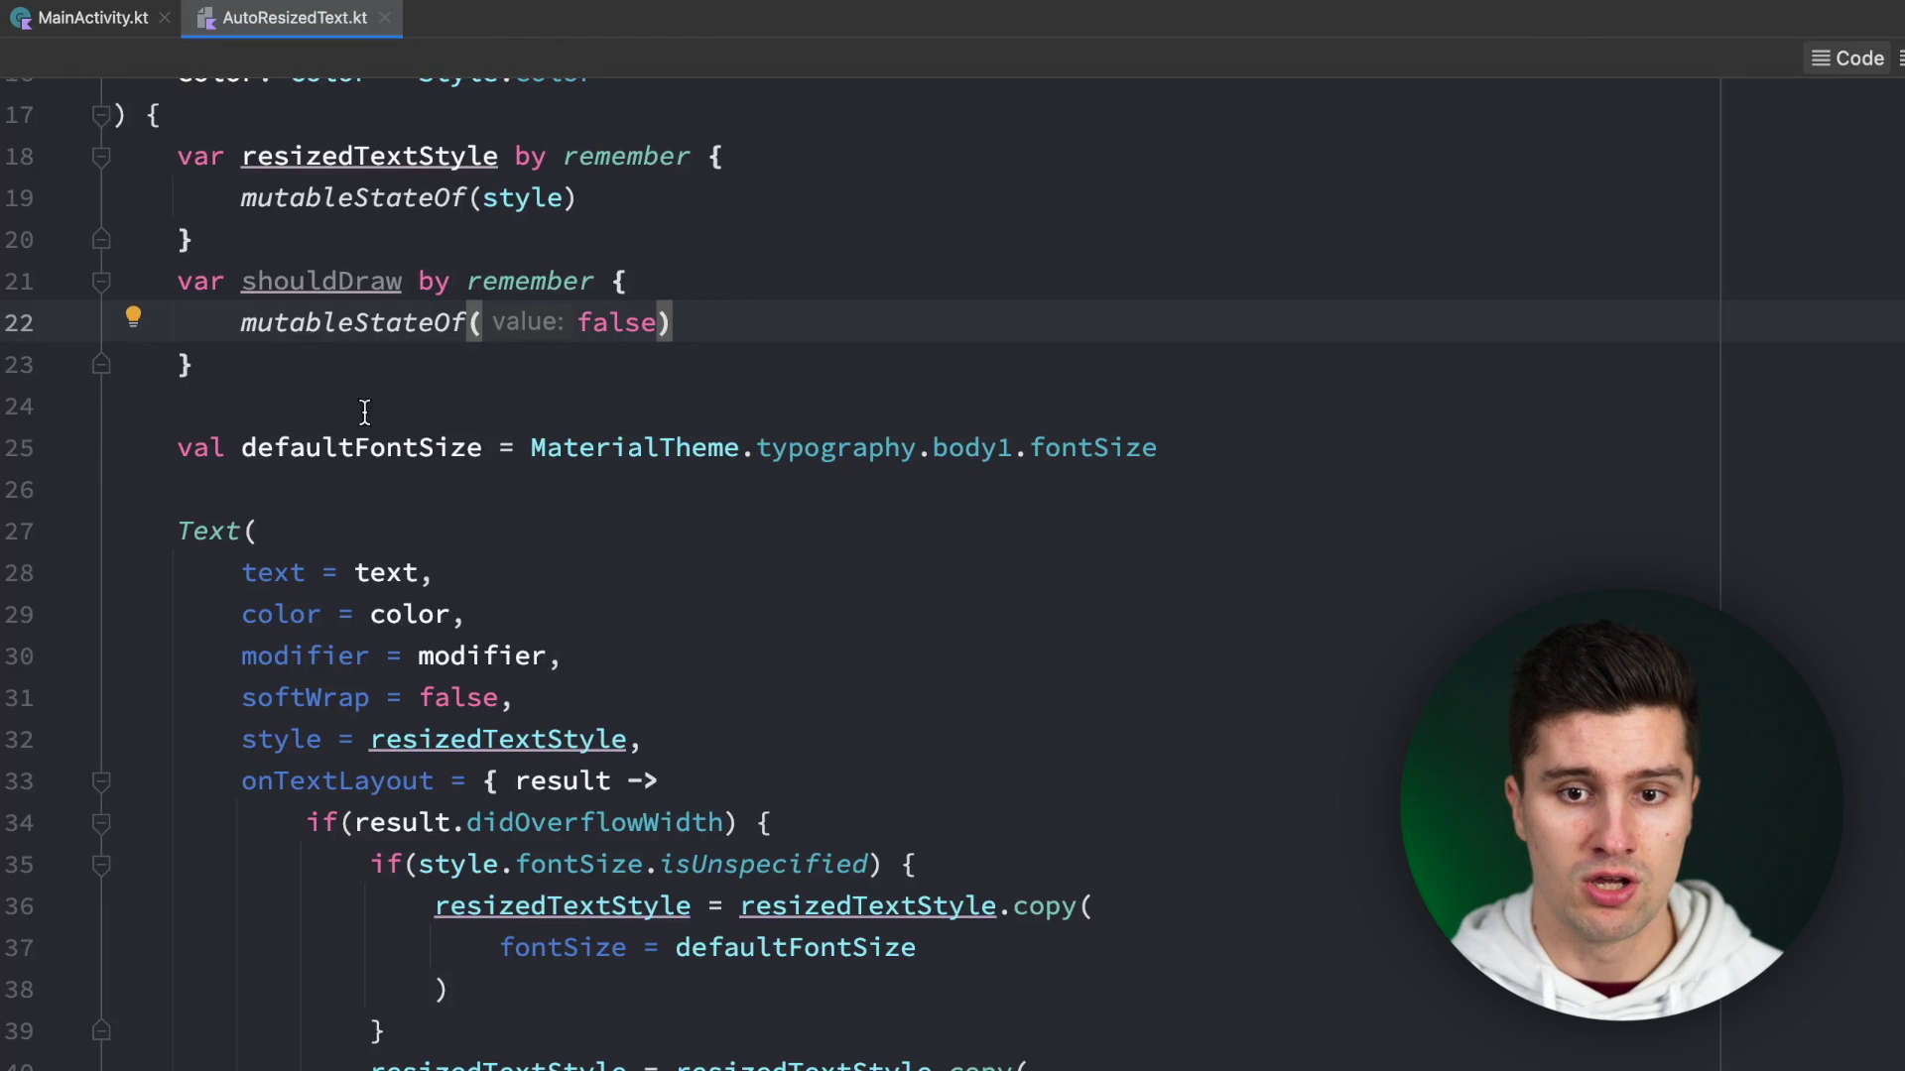
{"action": "double_click", "coordinate": [322, 282]}
{"action": "scroll", "coordinate": [936, 422], "scroll_direction": "down", "scroll_amount": 5}
{"action": "scroll", "coordinate": [936, 416], "scroll_direction": "down", "scroll_amount": 2}
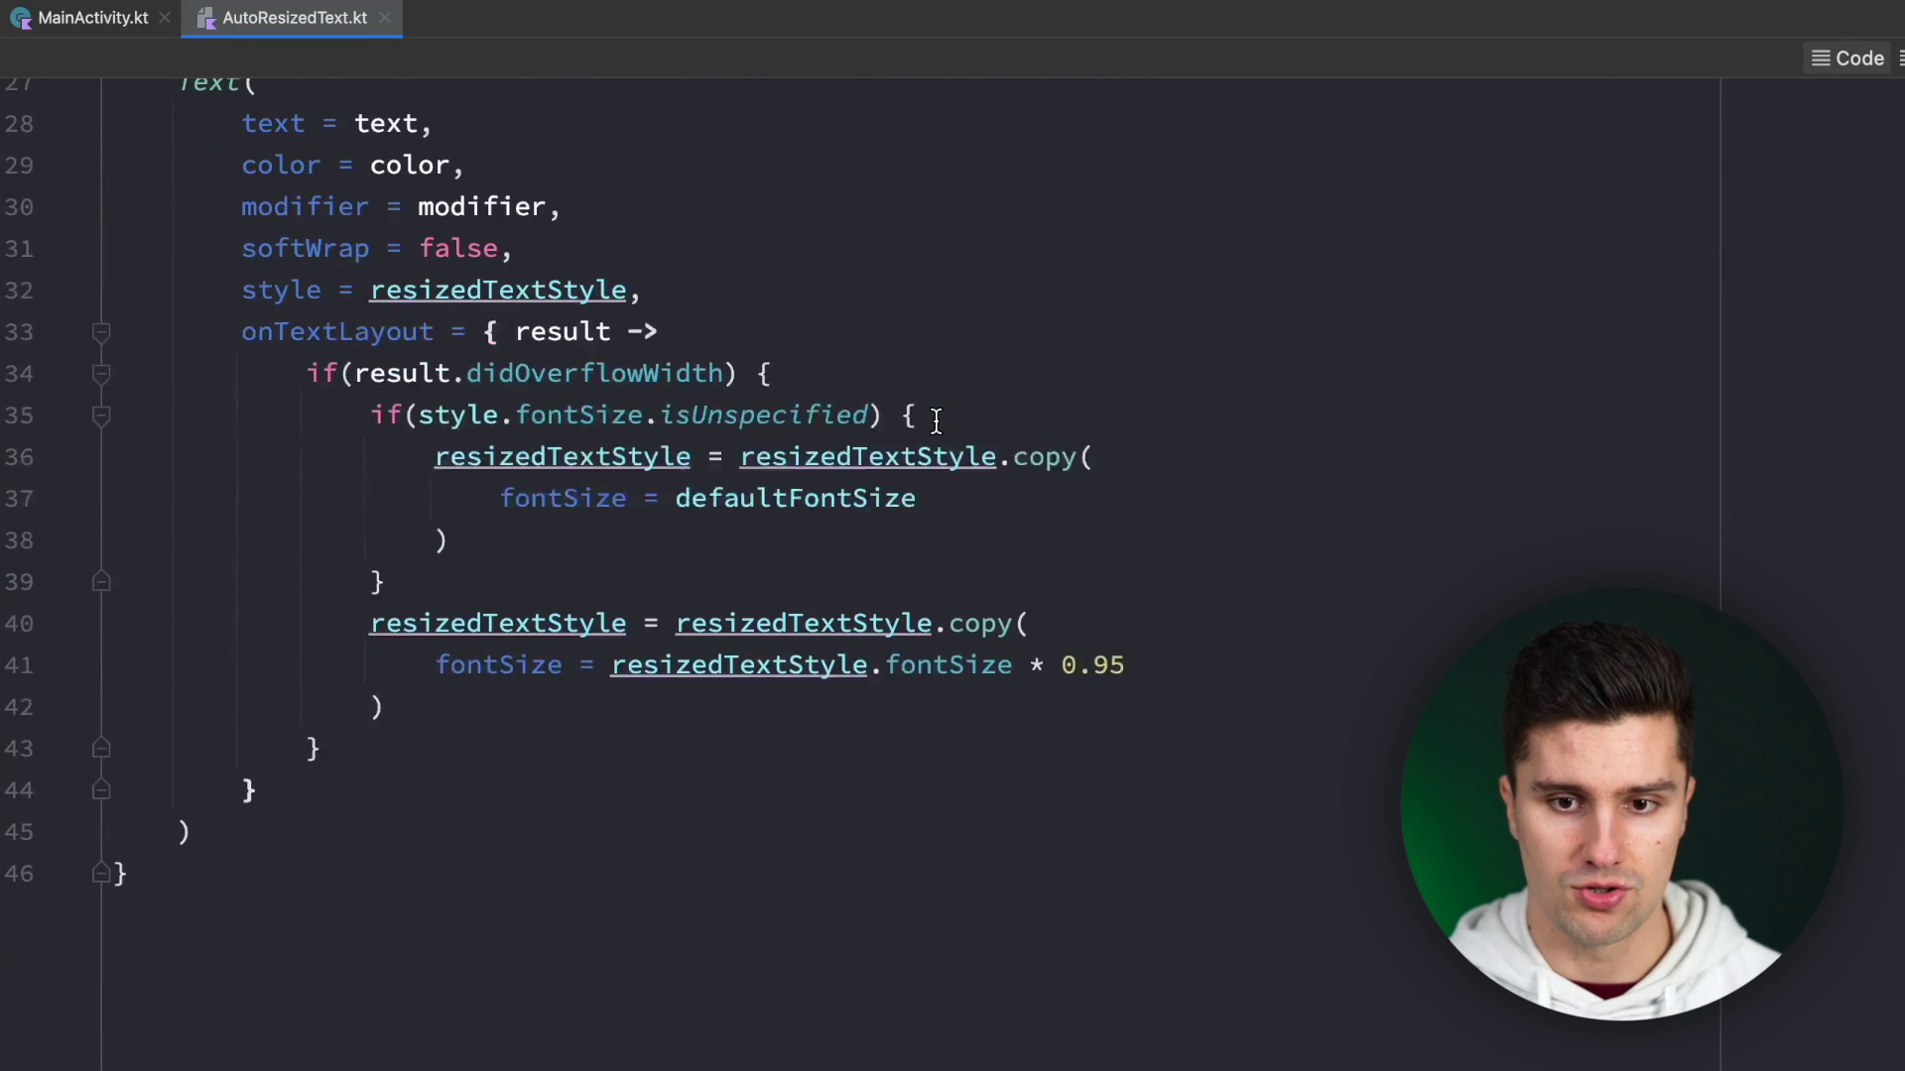
{"action": "scroll", "coordinate": [540, 443], "scroll_direction": "down", "scroll_amount": 1}
Add an else branch with shouldDraw = true to the didOverflowWidth check.
{"action": "left_click", "coordinate": [1083, 664]}
{"action": "scroll", "coordinate": [1083, 595], "scroll_direction": "down", "scroll_amount": 2}
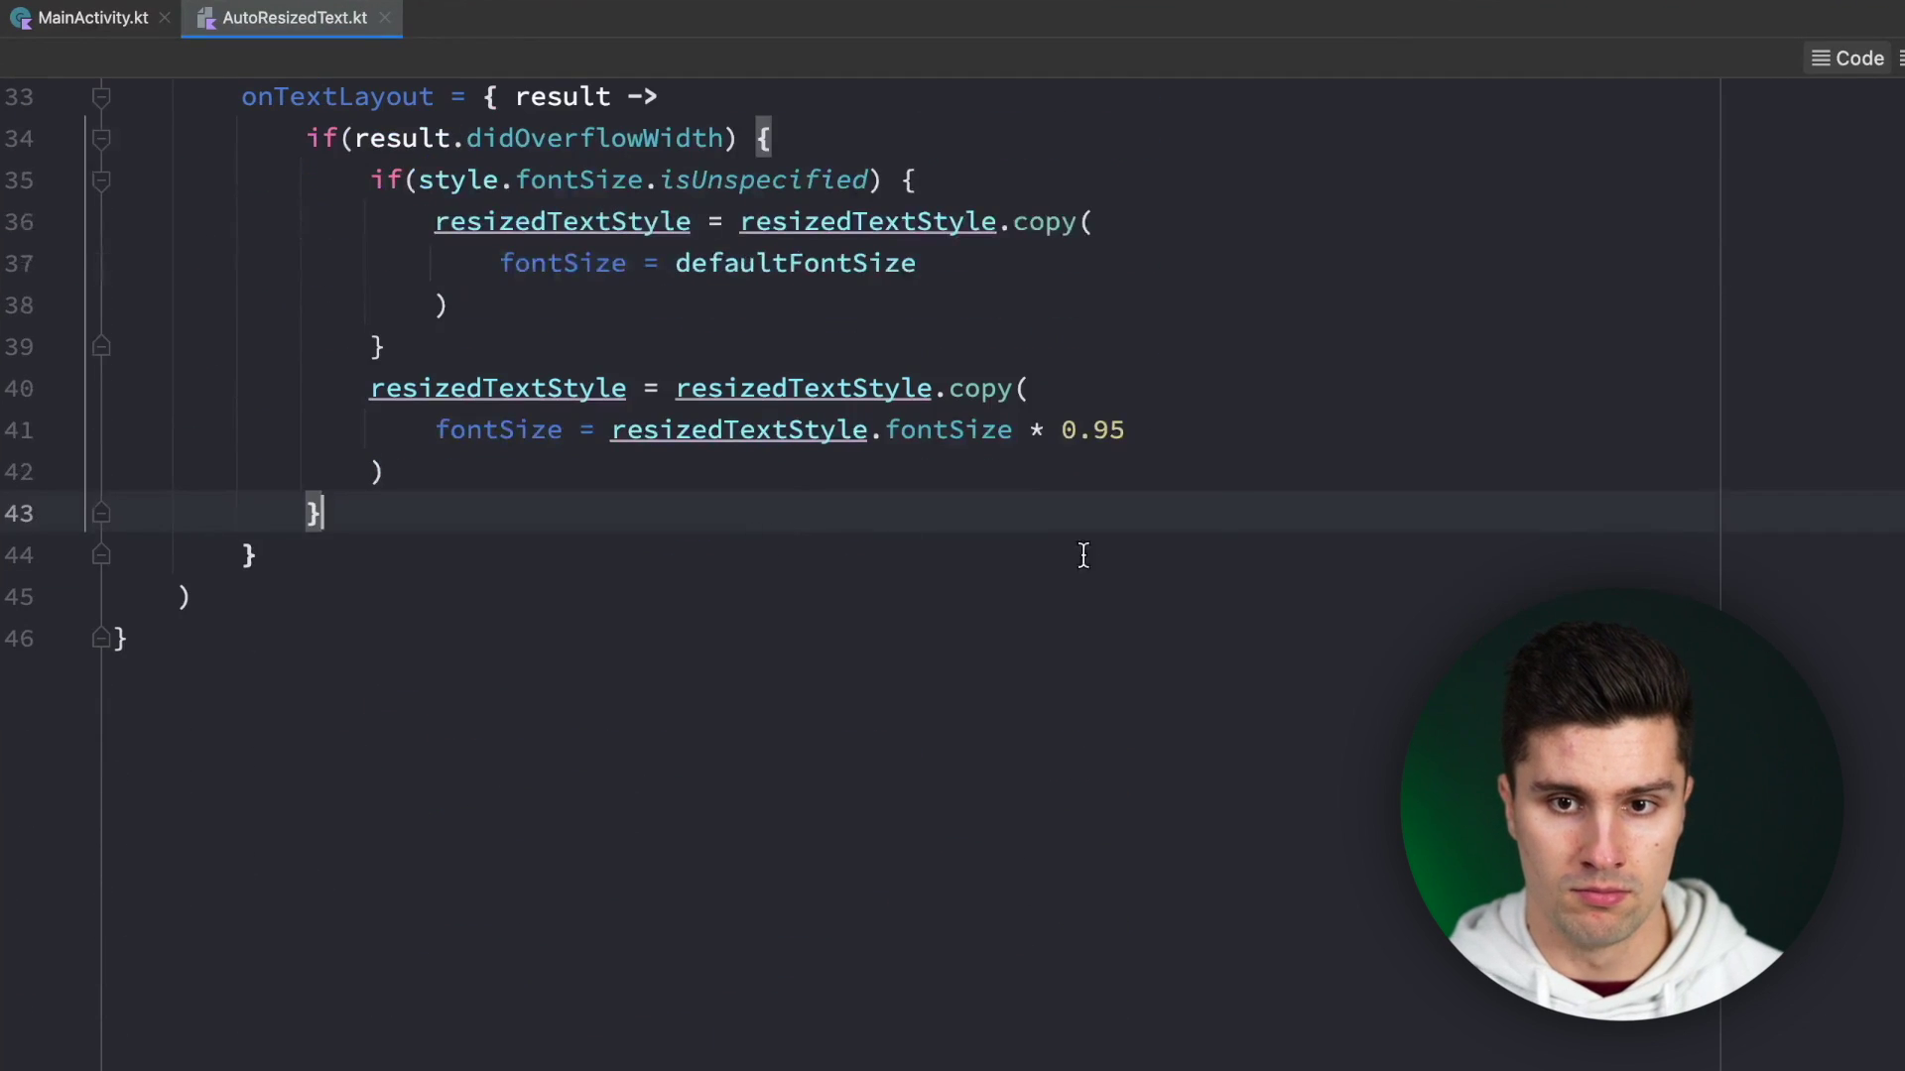
{"action": "type", "text": "else {"}
{"action": "key", "text": "Return"}
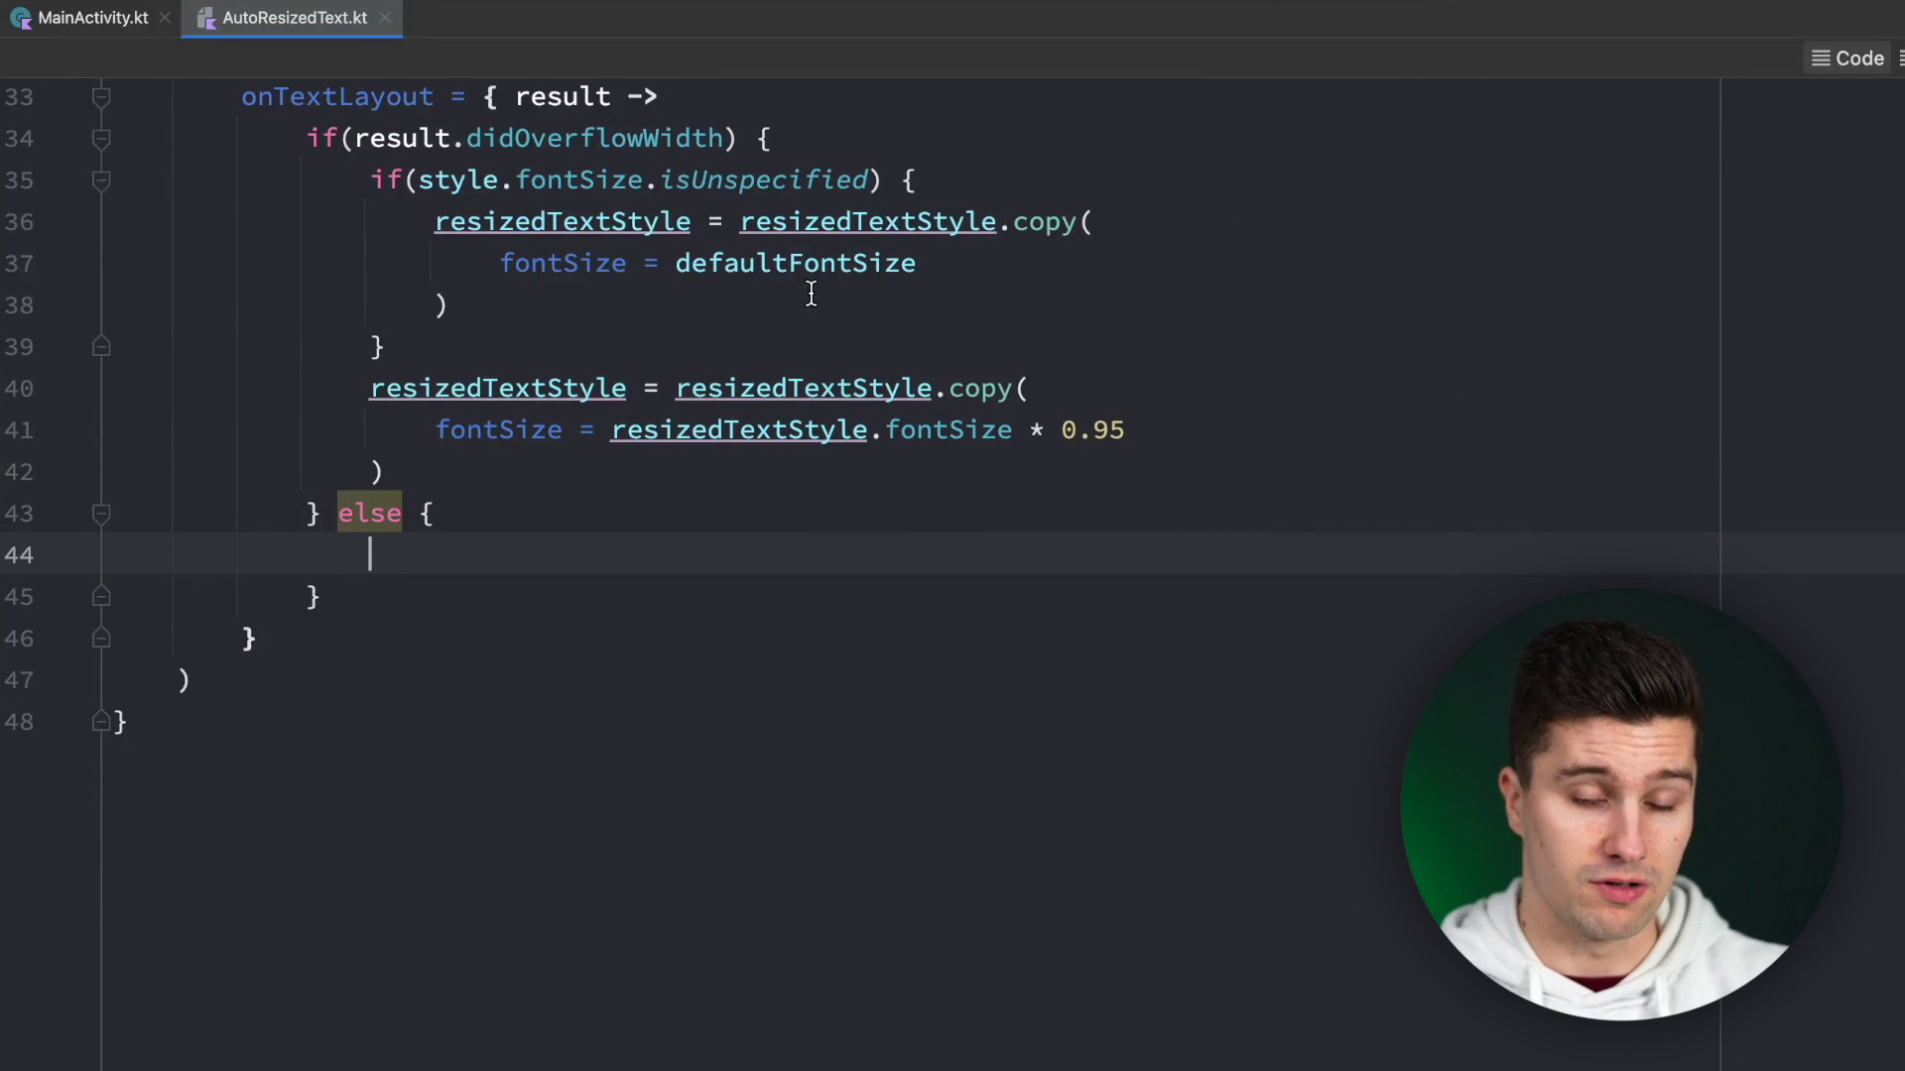
{"action": "scroll", "coordinate": [804, 304], "scroll_direction": "down", "scroll_amount": 2}
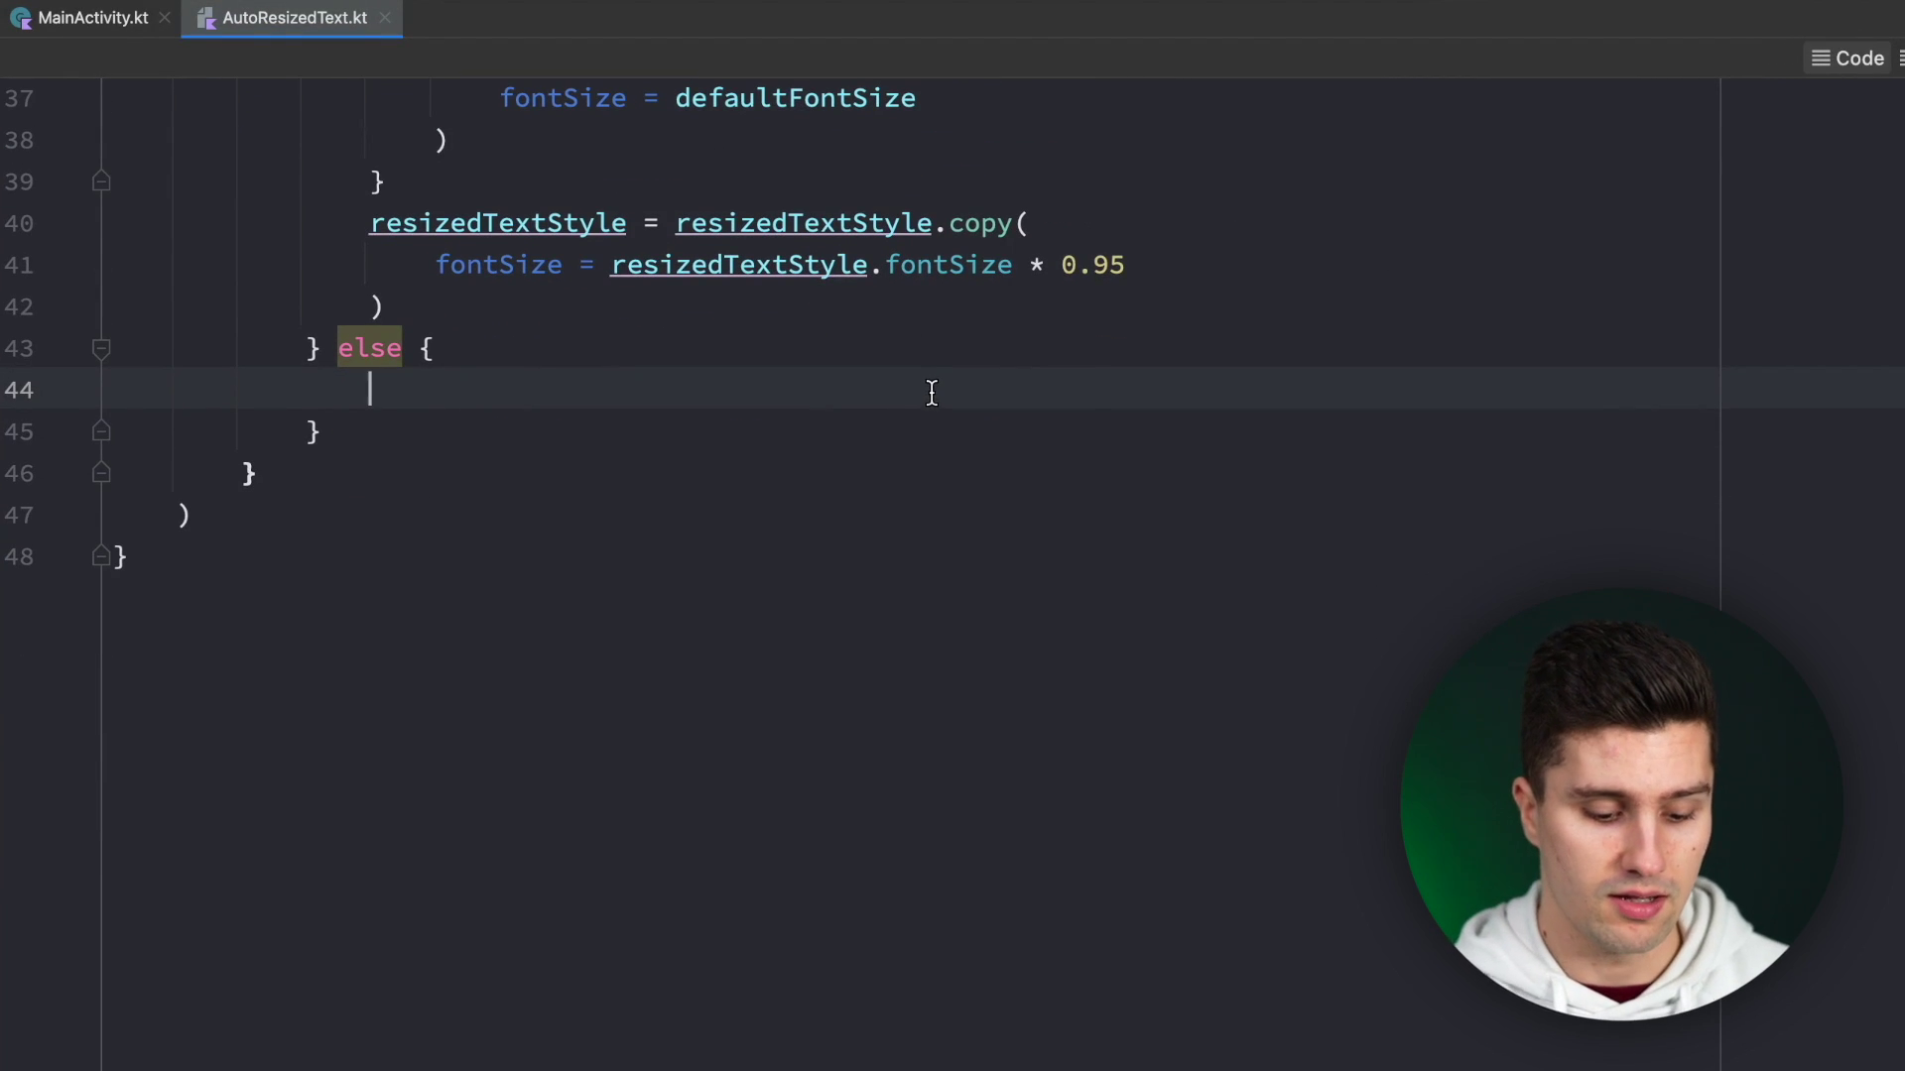
{"action": "type", "text": "shou"}
{"action": "key", "text": "Return"}
{"action": "type", "text": "= true"}
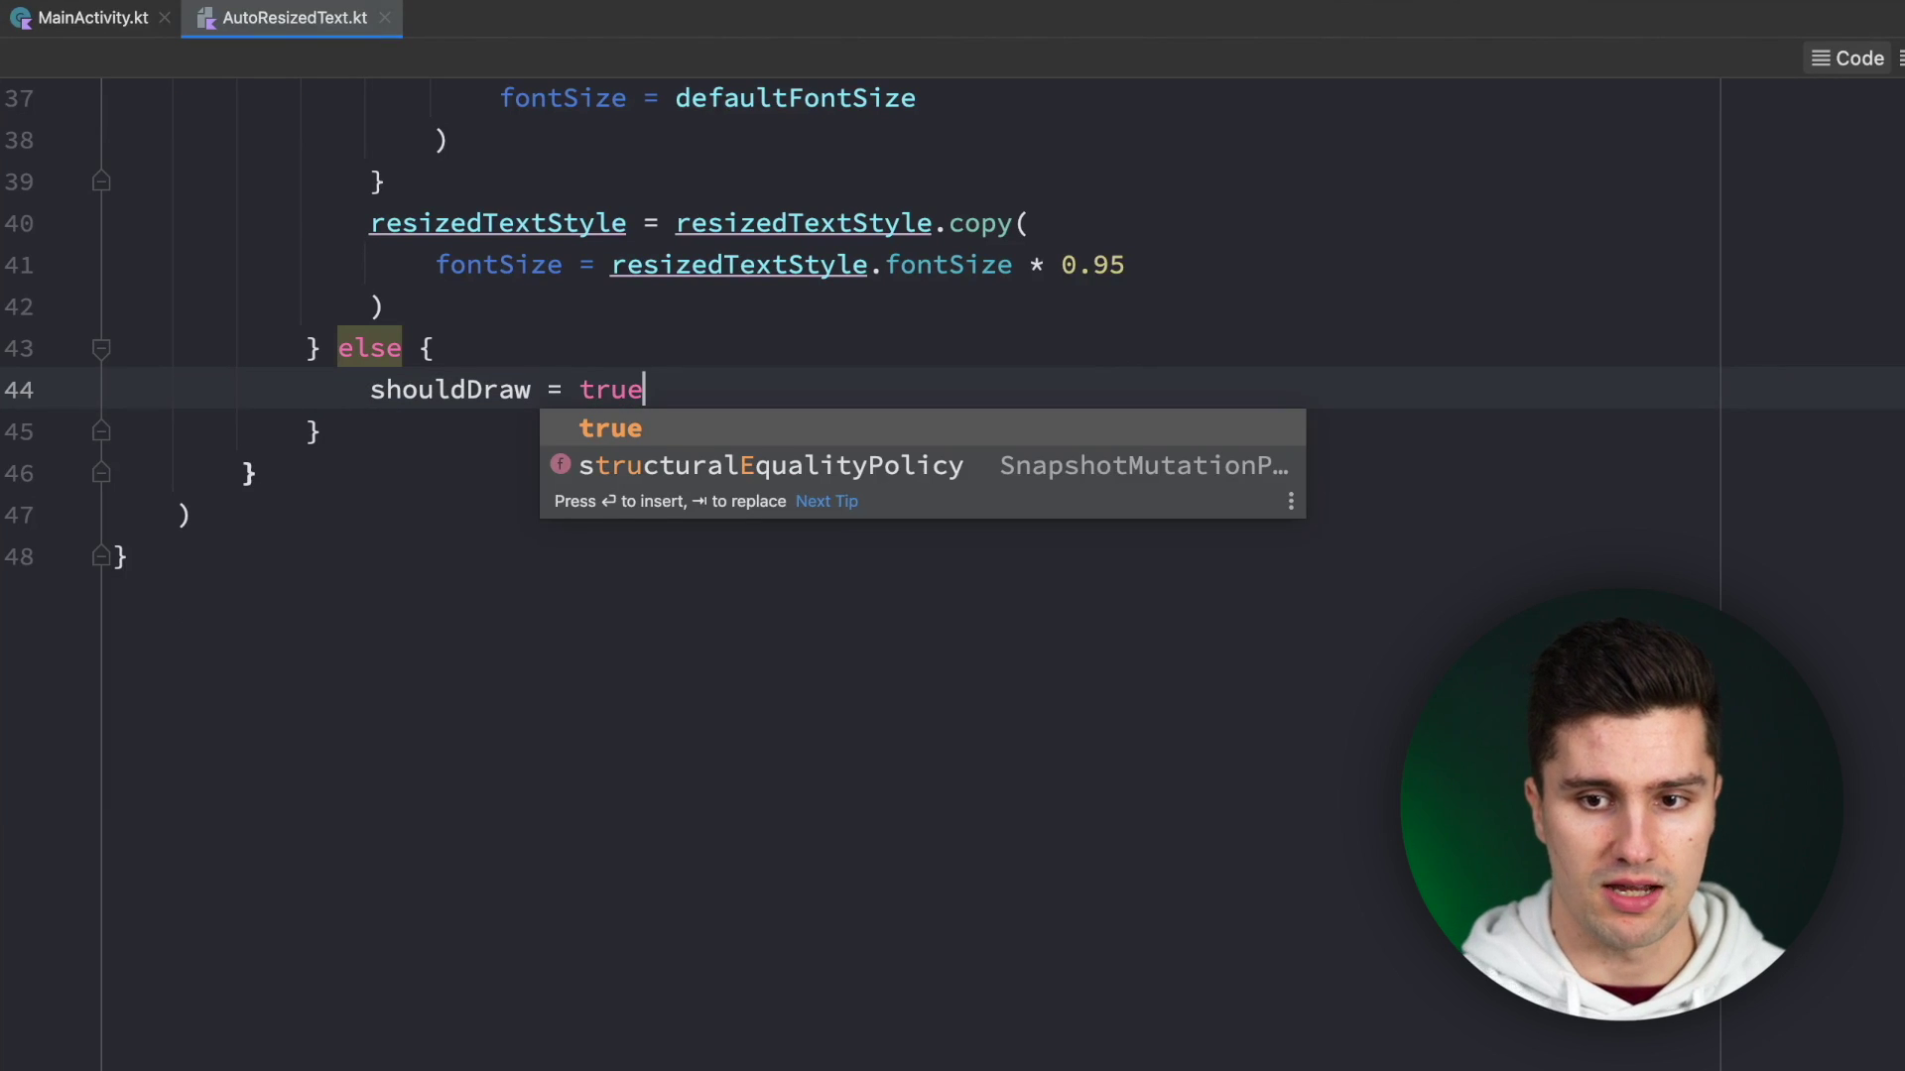
{"action": "left_click", "coordinate": [1050, 354]}
{"action": "scroll", "coordinate": [837, 462], "scroll_direction": "up", "scroll_amount": 5}
{"action": "scroll", "coordinate": [701, 465], "scroll_direction": "down", "scroll_amount": 2}
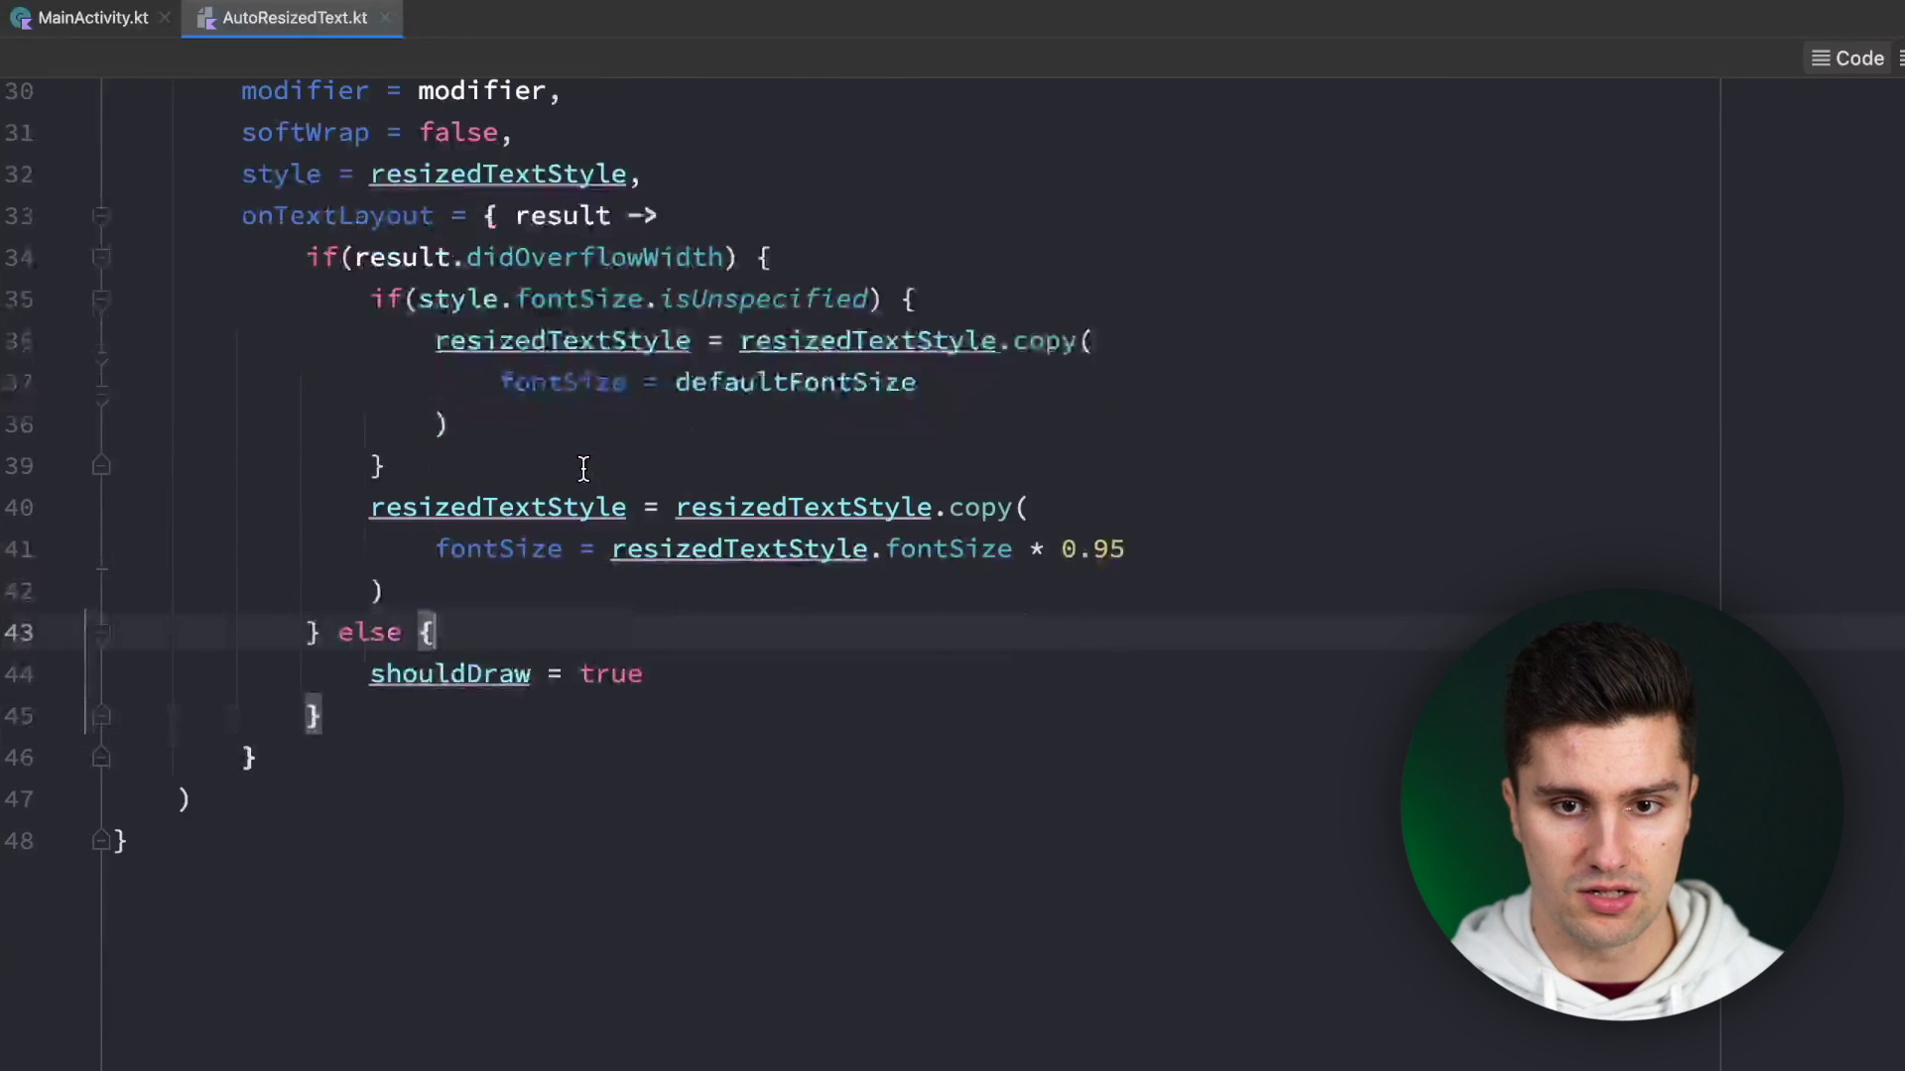
{"action": "scroll", "coordinate": [536, 484], "scroll_direction": "down", "scroll_amount": 2}
{"action": "scroll", "coordinate": [505, 446], "scroll_direction": "up", "scroll_amount": 2}
{"action": "scroll", "coordinate": [519, 299], "scroll_direction": "up", "scroll_amount": 1}
Change the Text modifier to drawWithContent, calling drawContent() only if shouldDraw.
{"action": "left_click", "coordinate": [740, 225]}
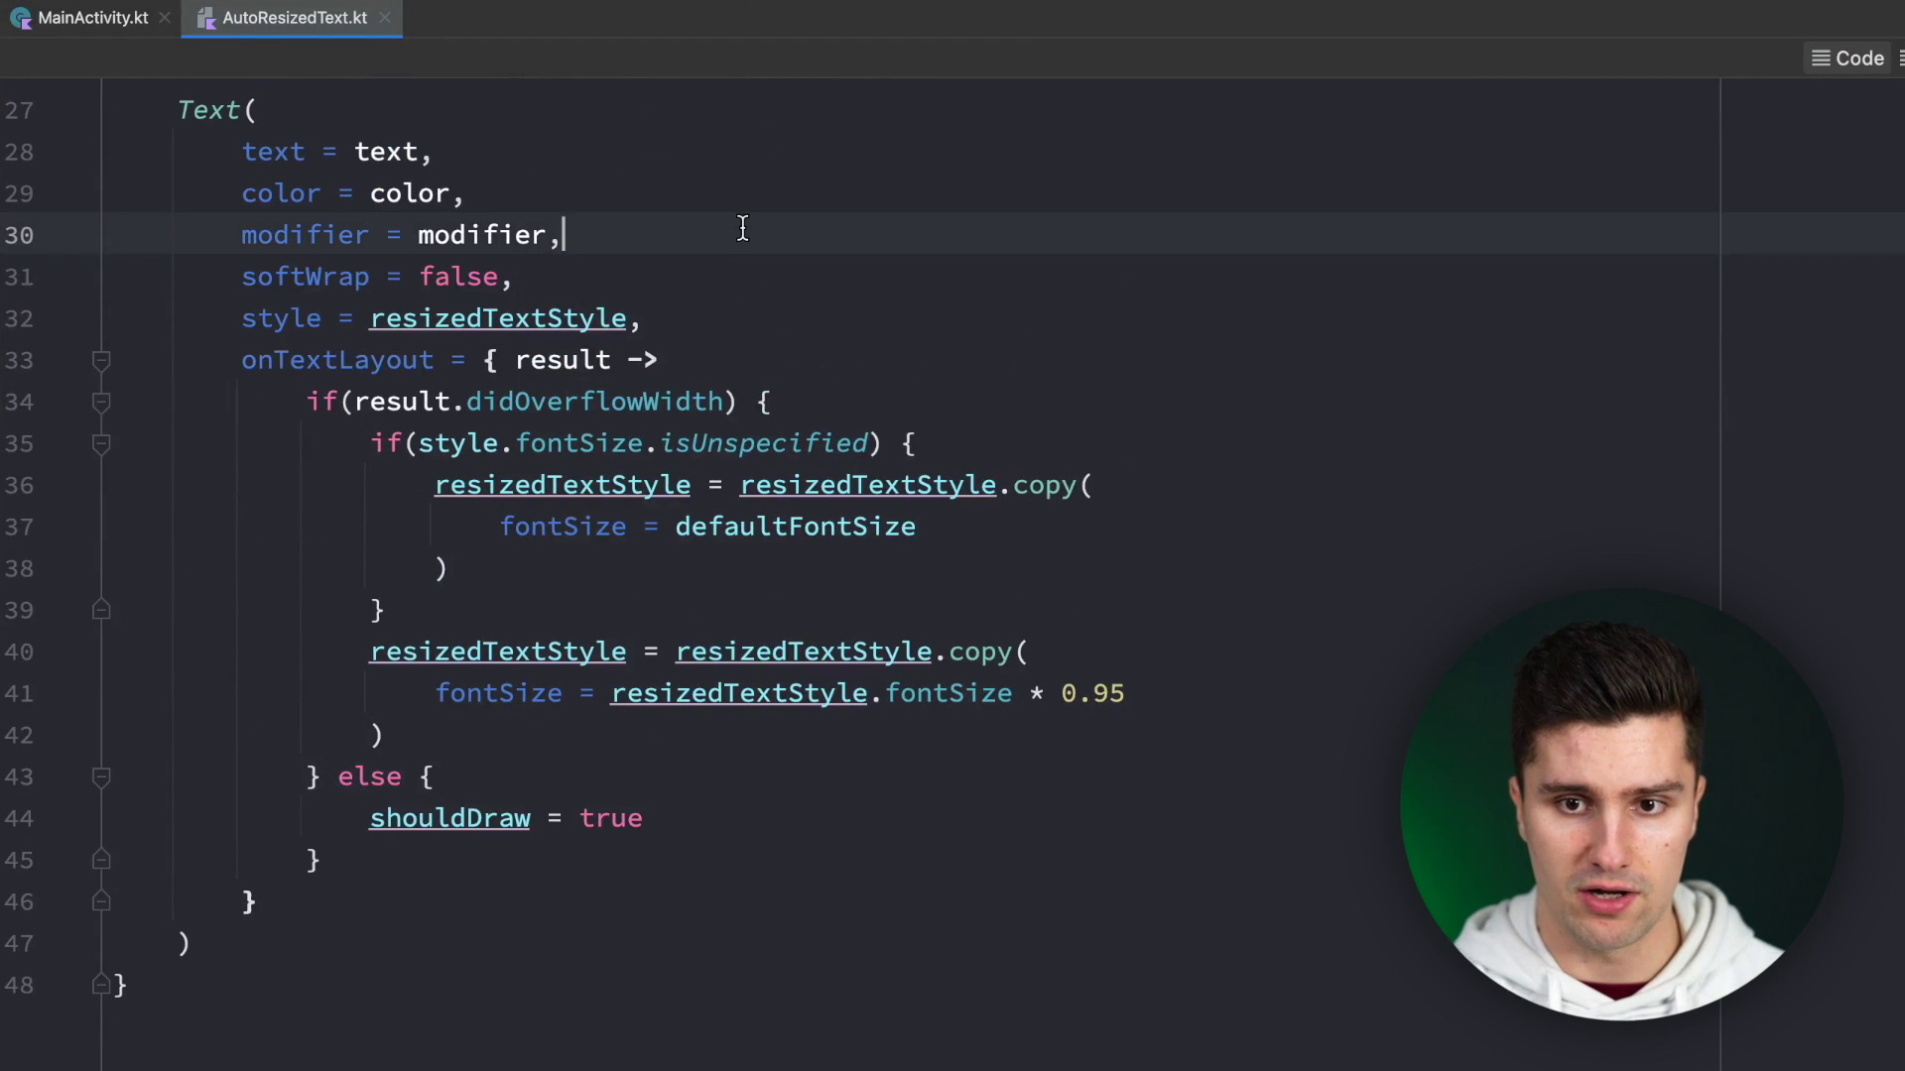
{"action": "key", "text": "Left"}
{"action": "type", "text": ".ond"}
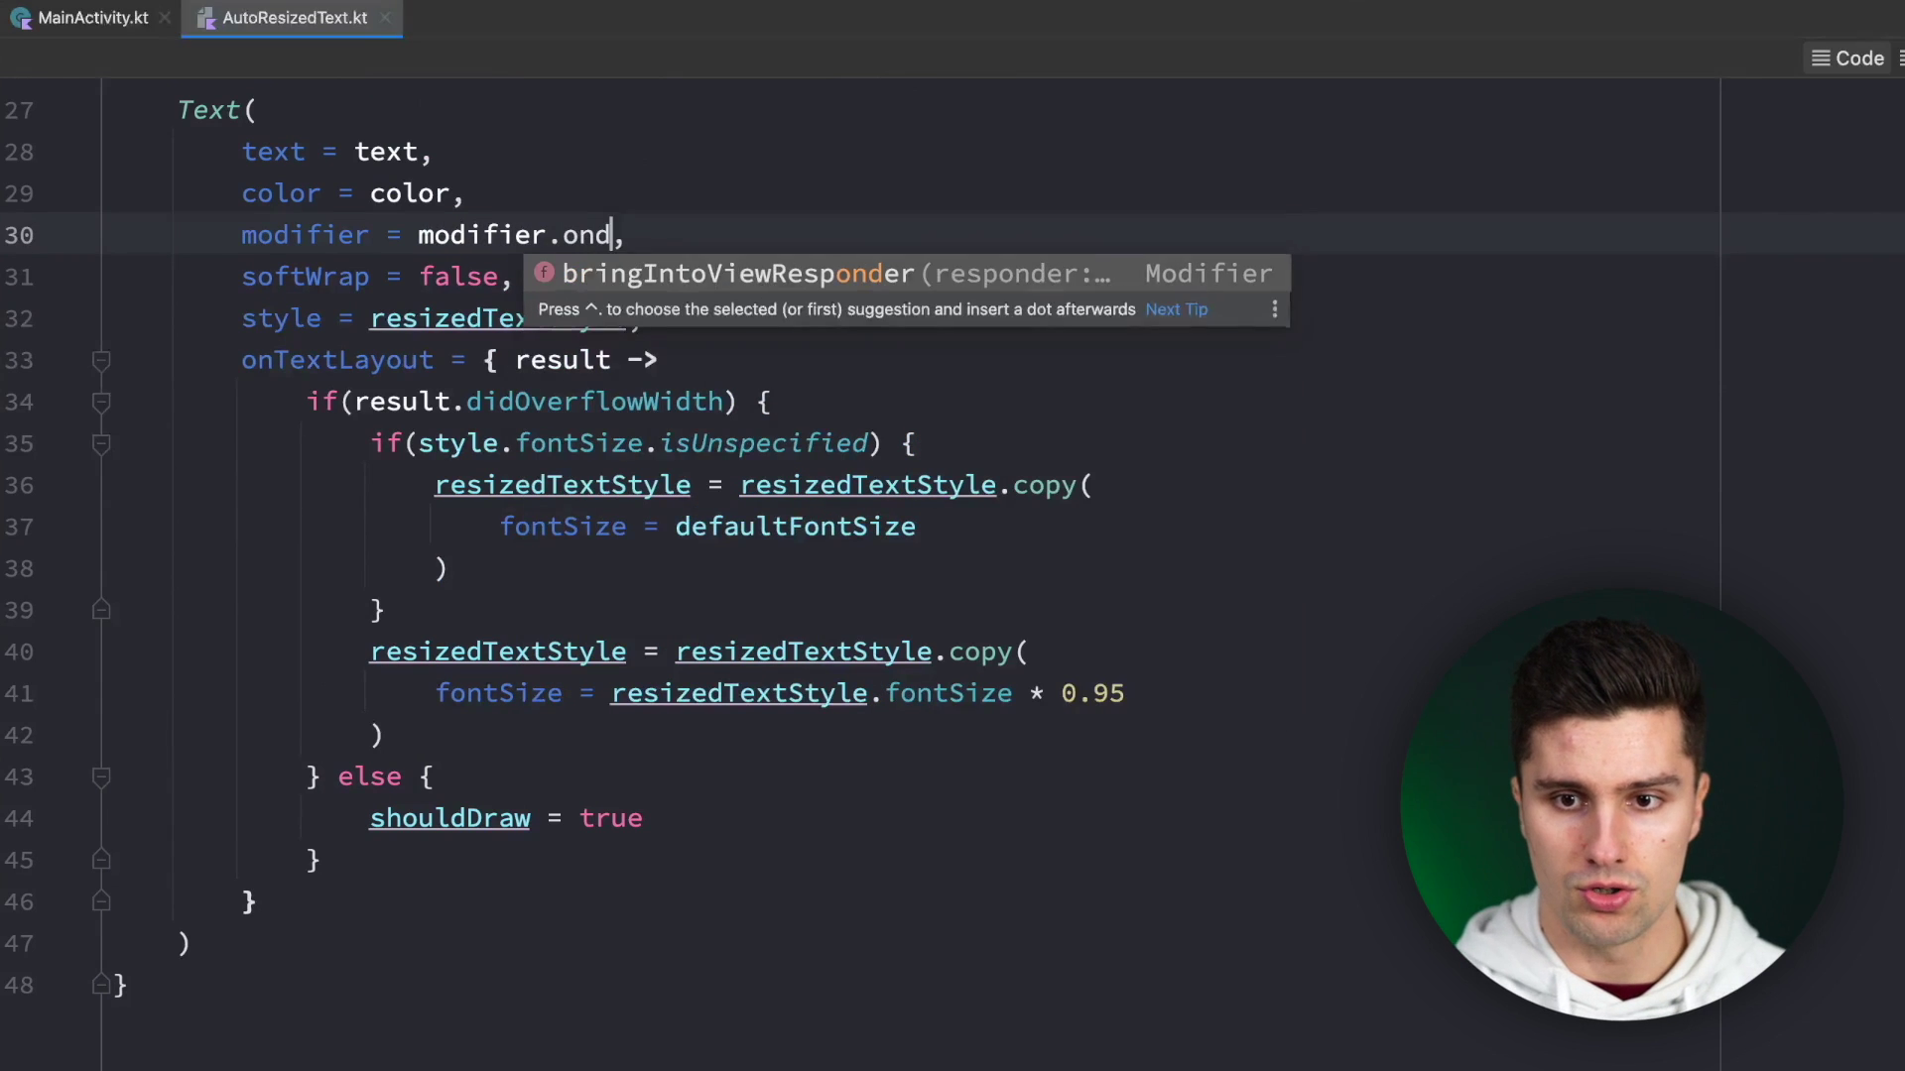
{"action": "key", "text": "BackSpace"}
{"action": "key", "text": "BackSpace"}
{"action": "key", "text": "BackSpace"}
{"action": "type", "text": "drawc"}
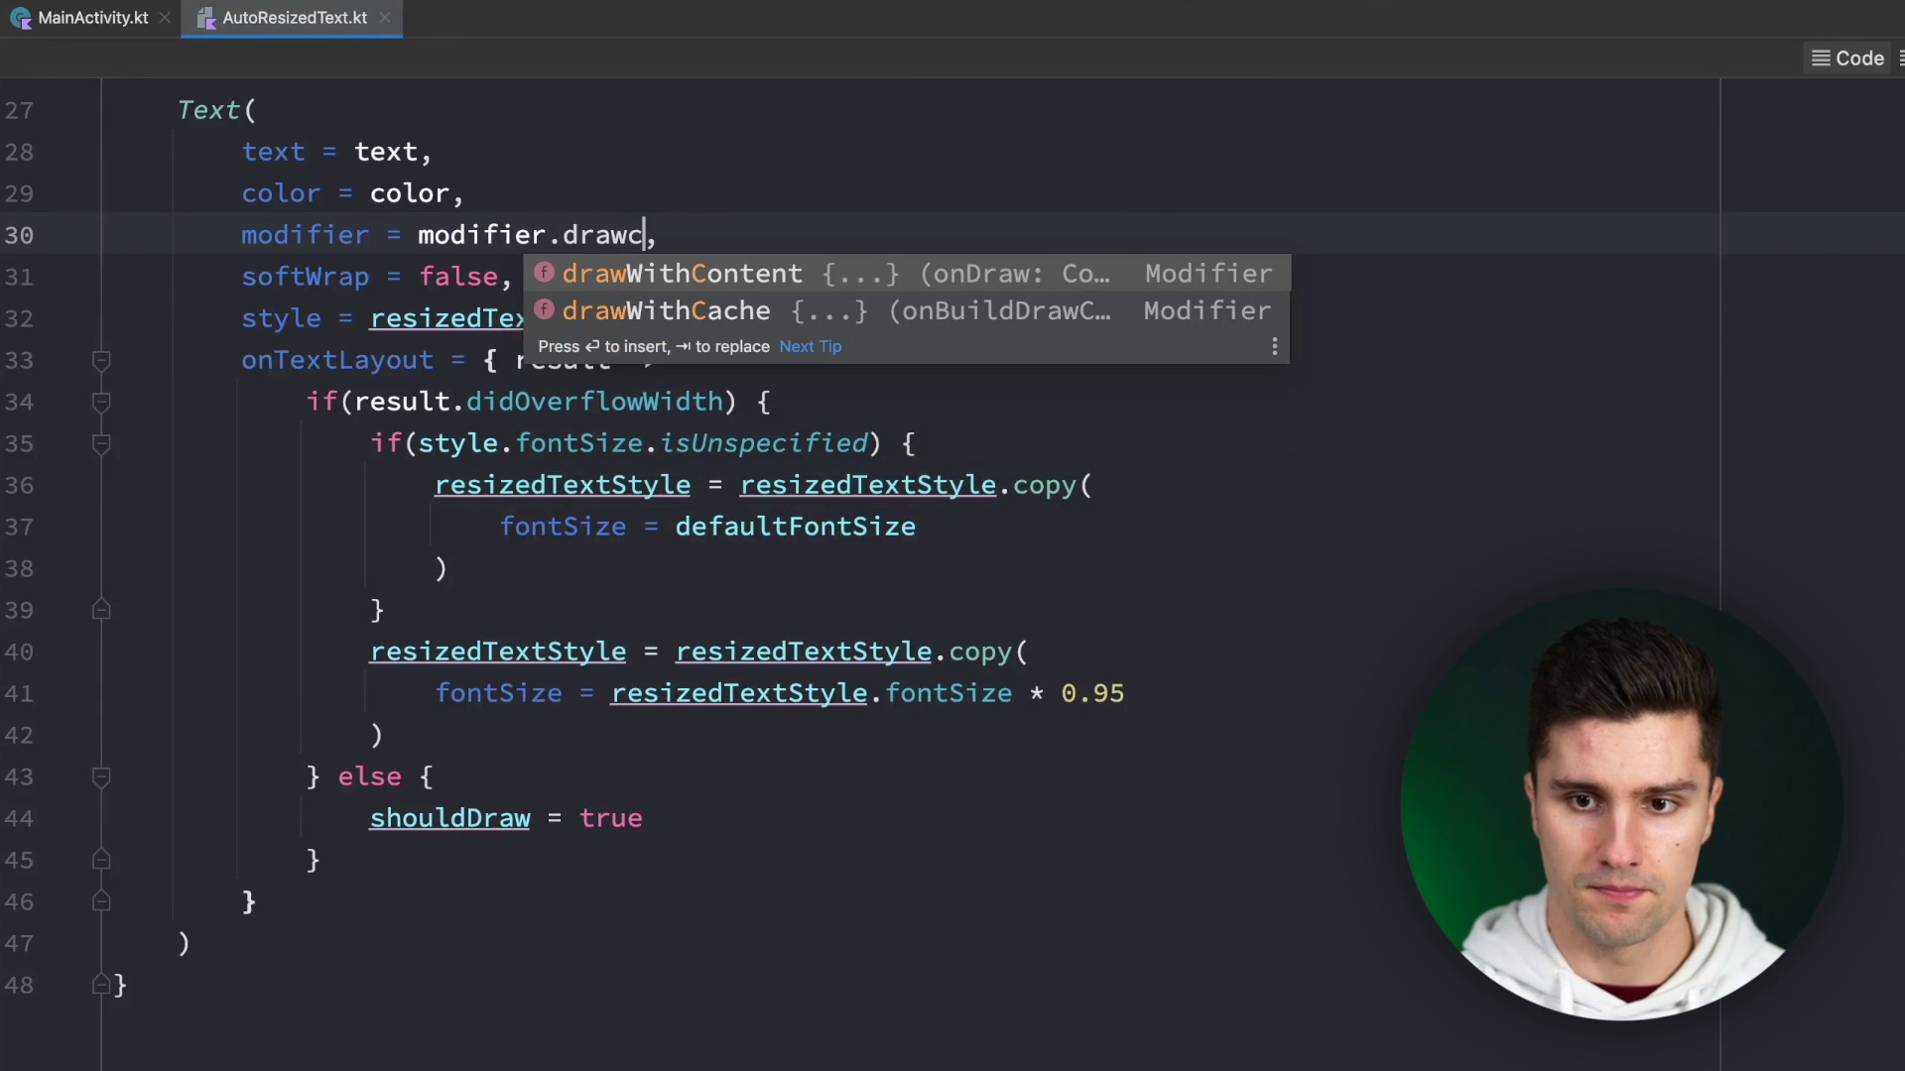
{"action": "key", "text": "Return"}
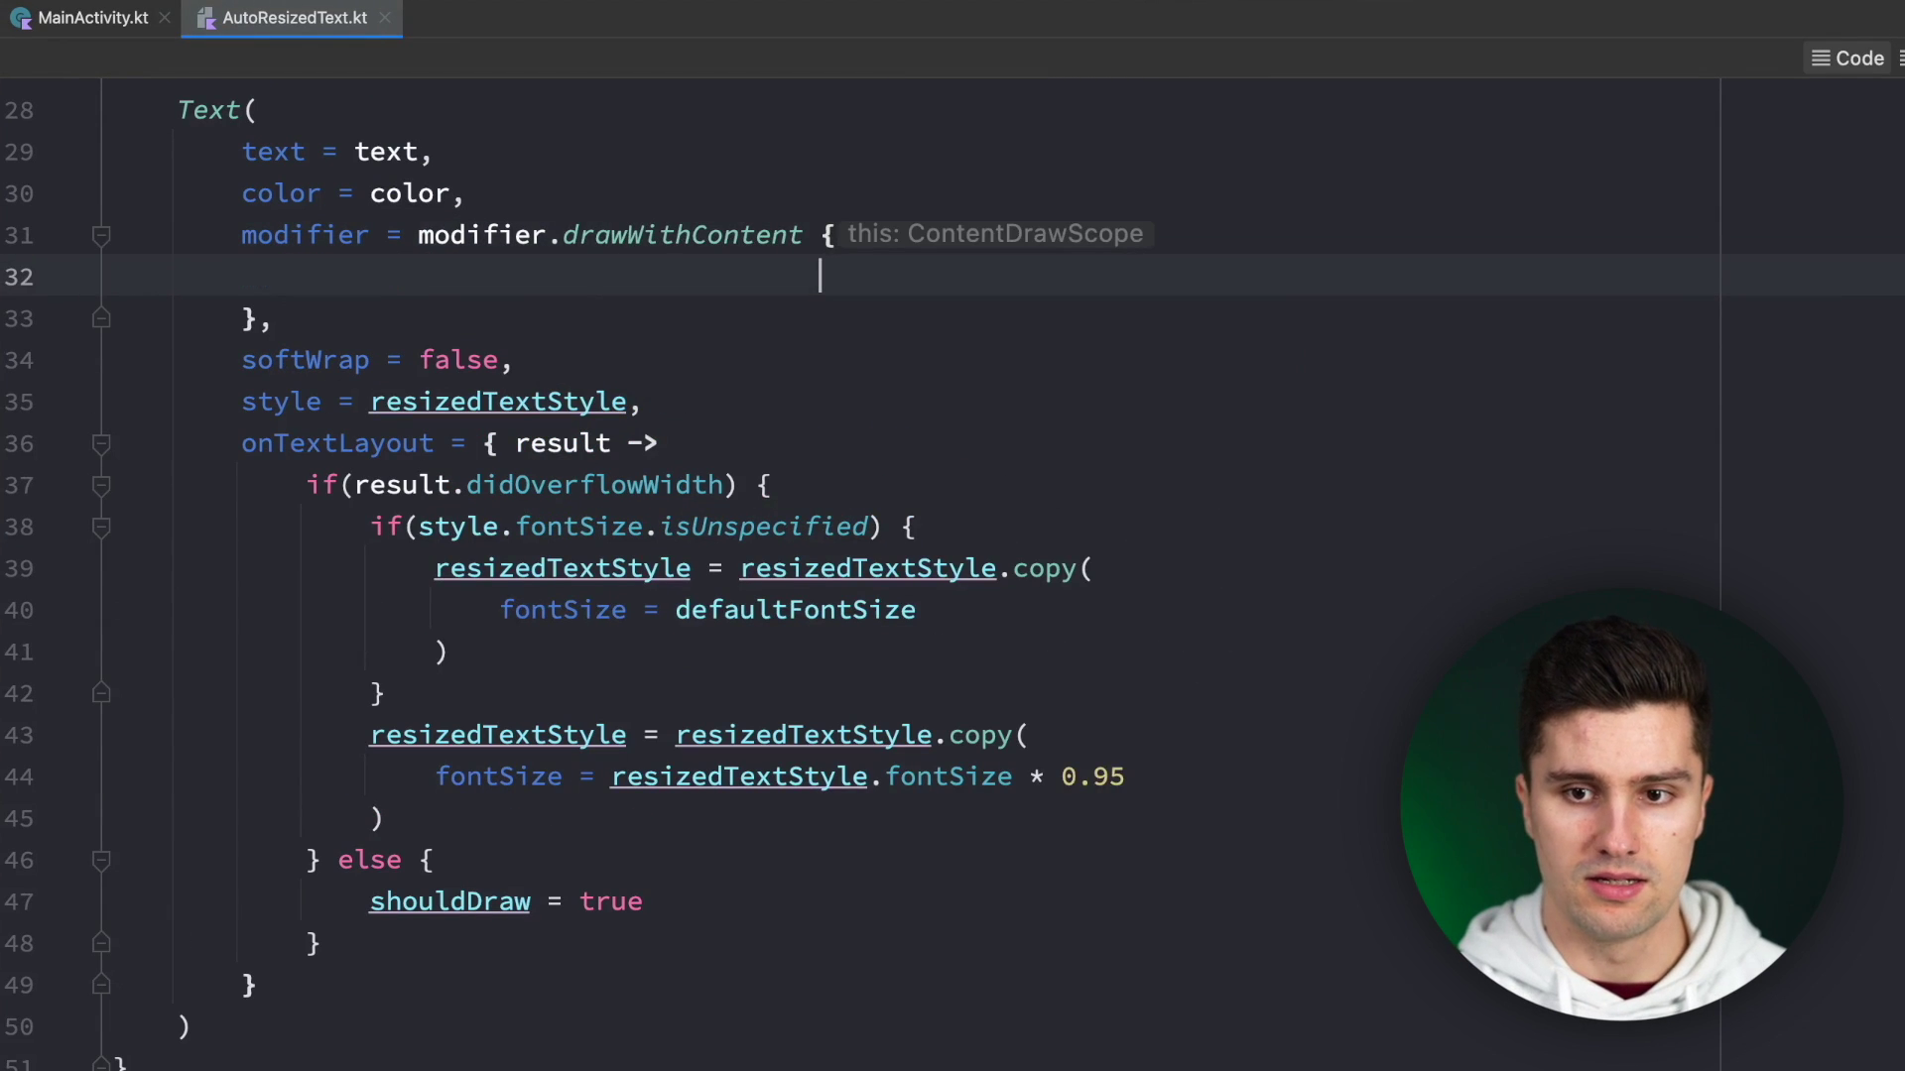
{"action": "key", "text": "BackSpace"}
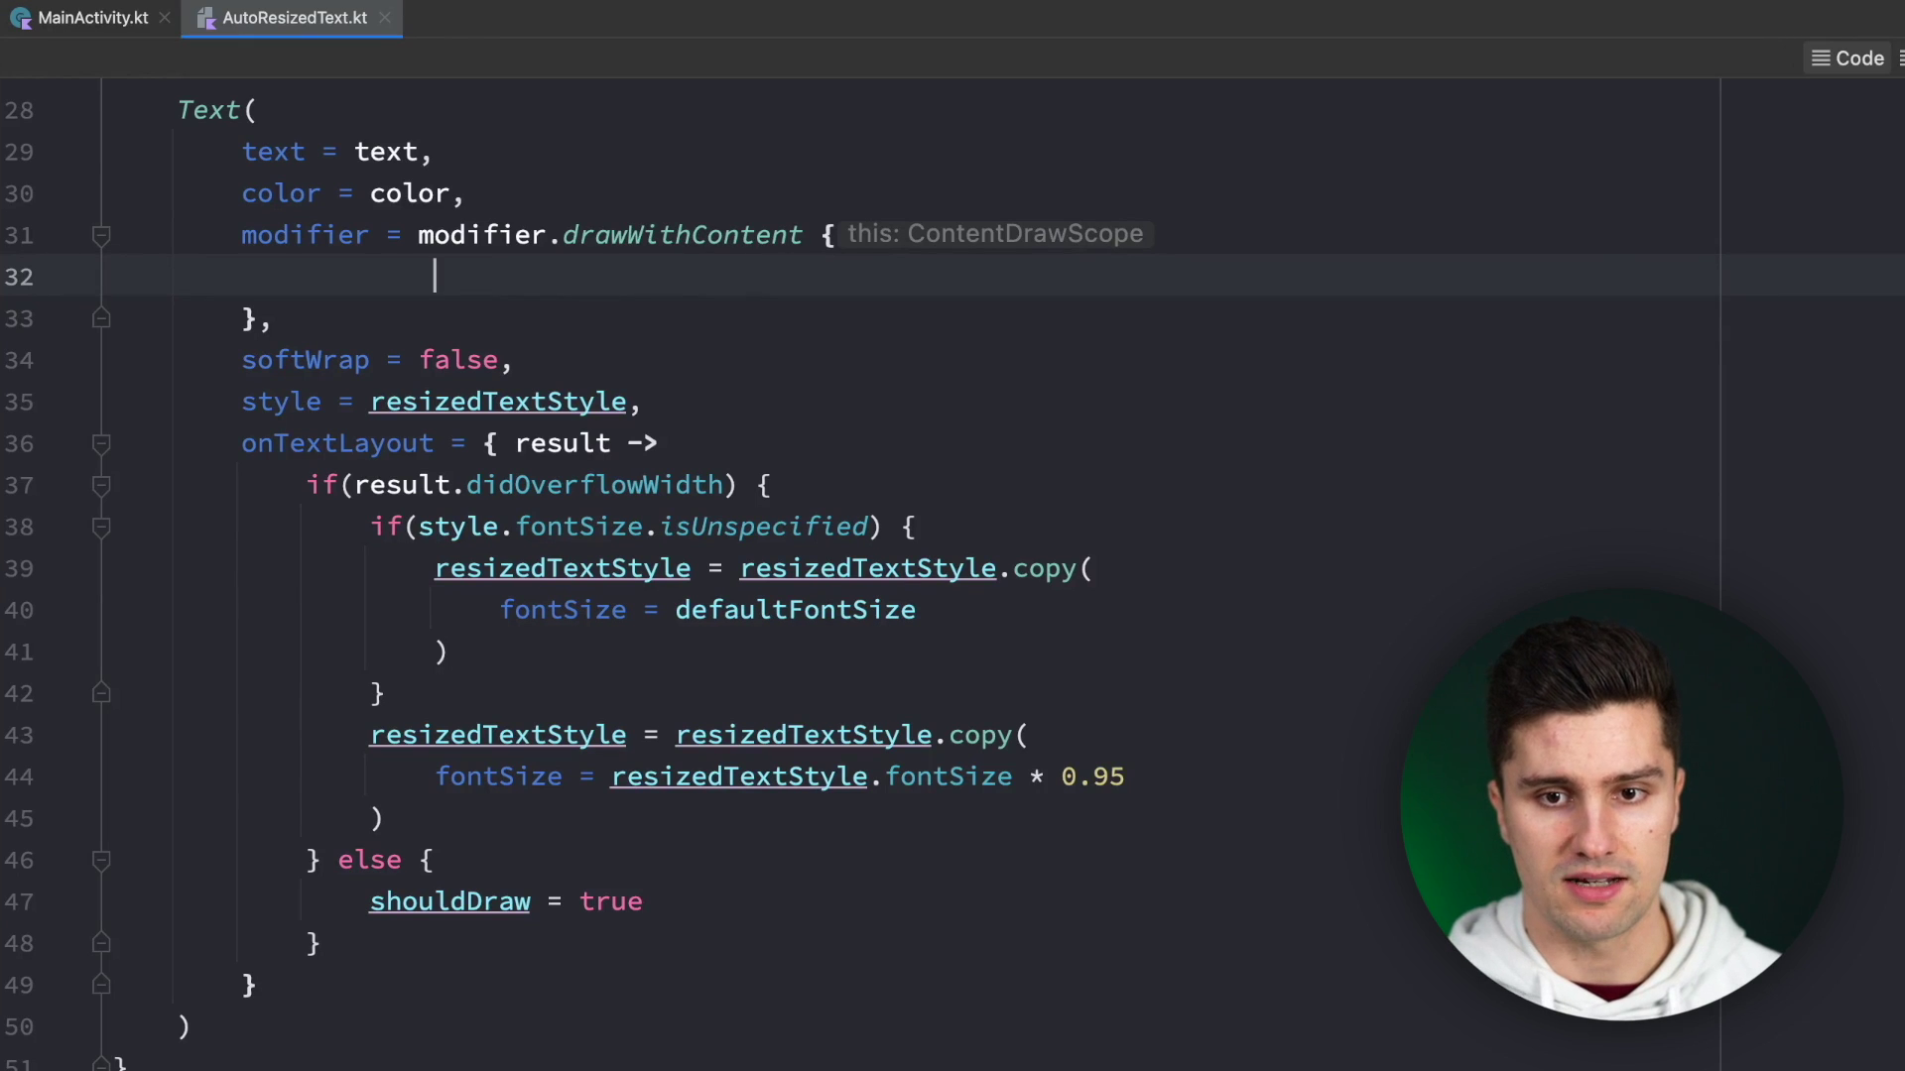
{"action": "type", "text": "if("}
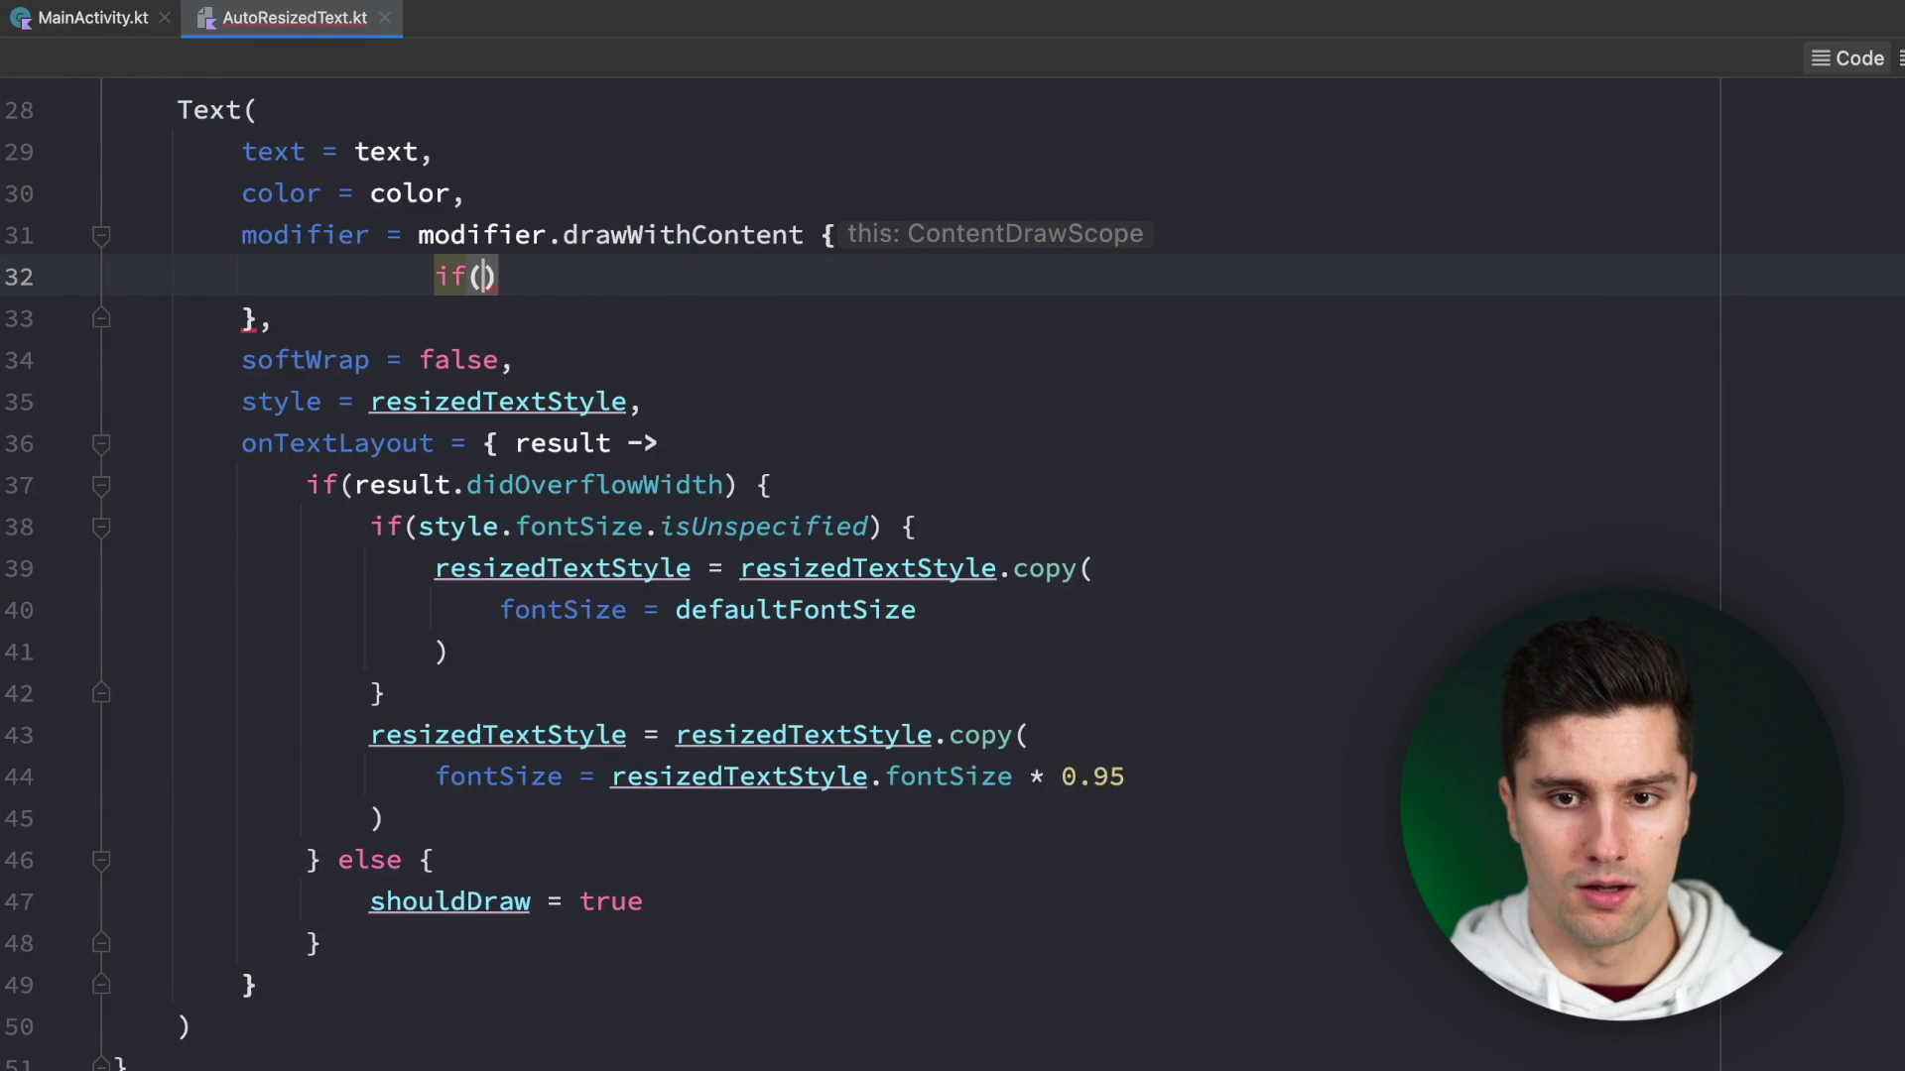
{"action": "key", "text": "super+alt+l"}
{"action": "type", "text": "sho"}
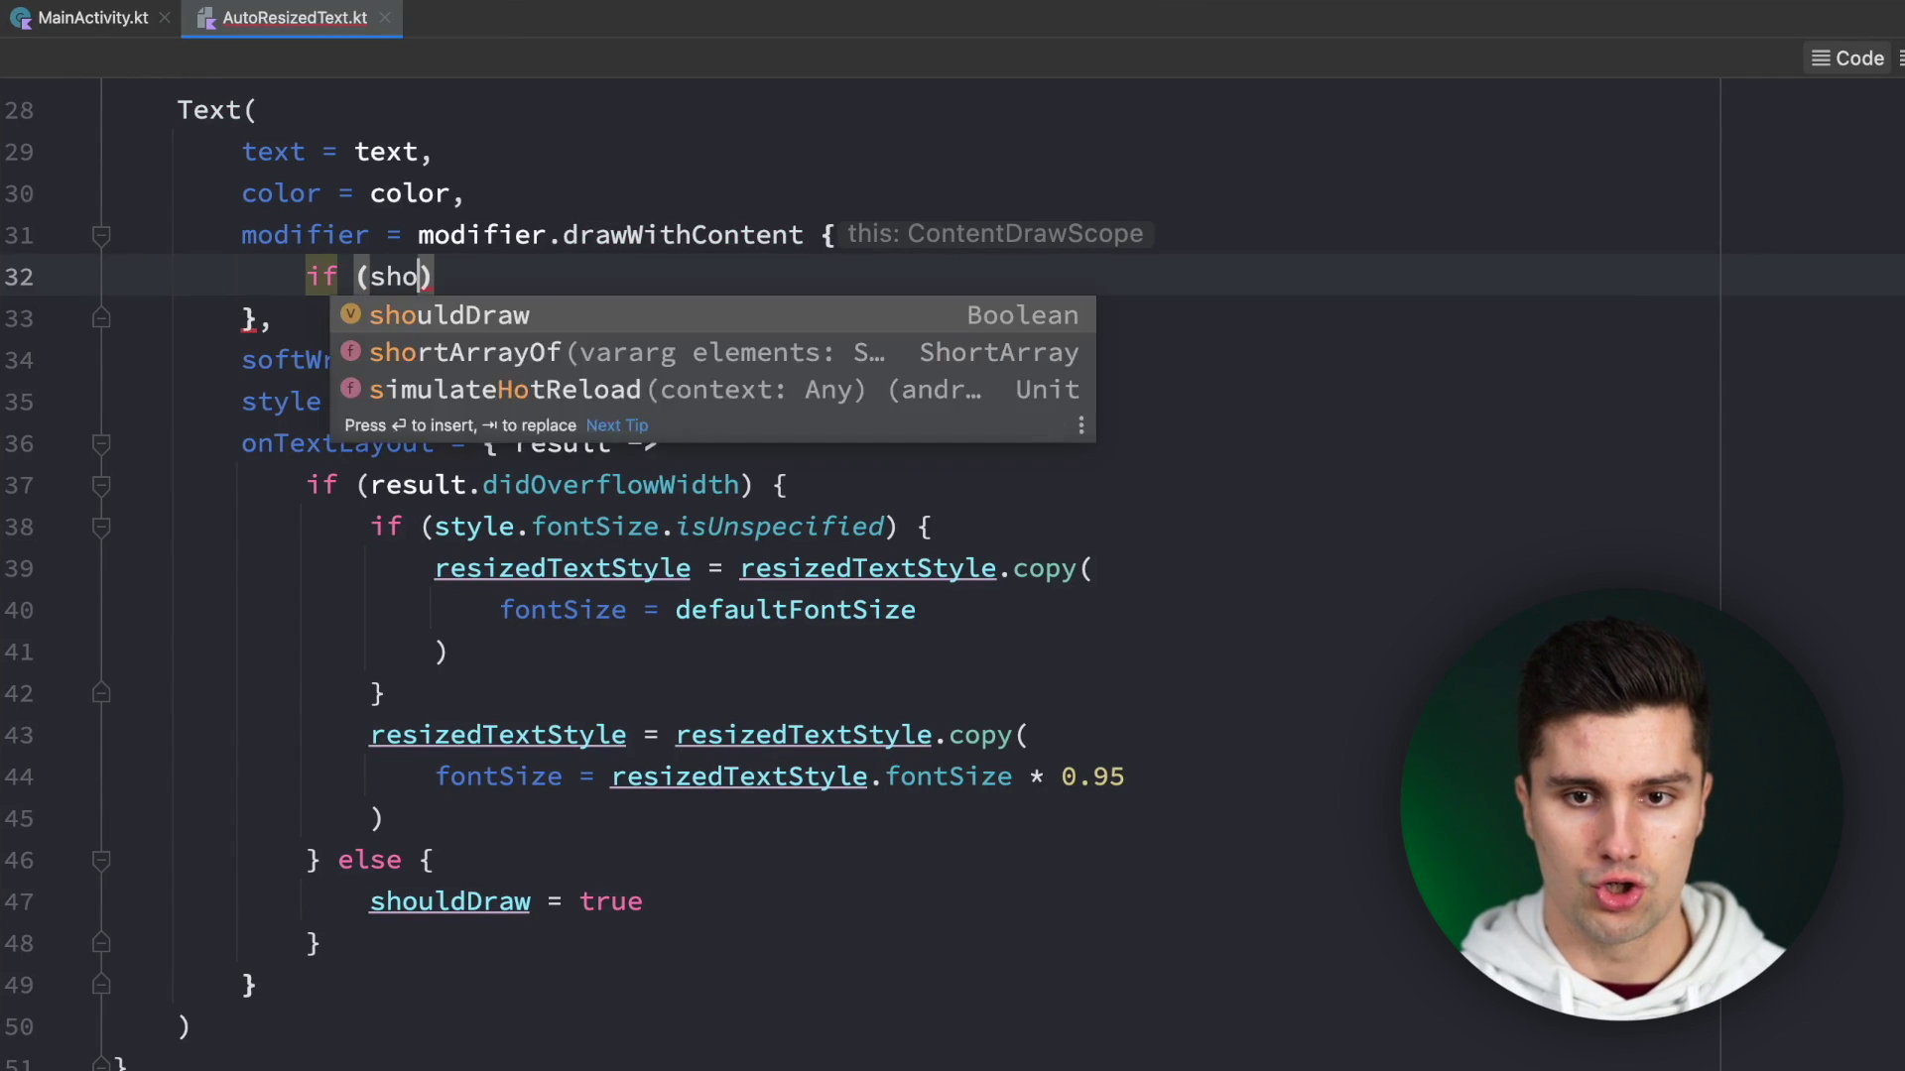
{"action": "key", "text": "Return"}
{"action": "type", "text": ") {"}
{"action": "key", "text": "Return"}
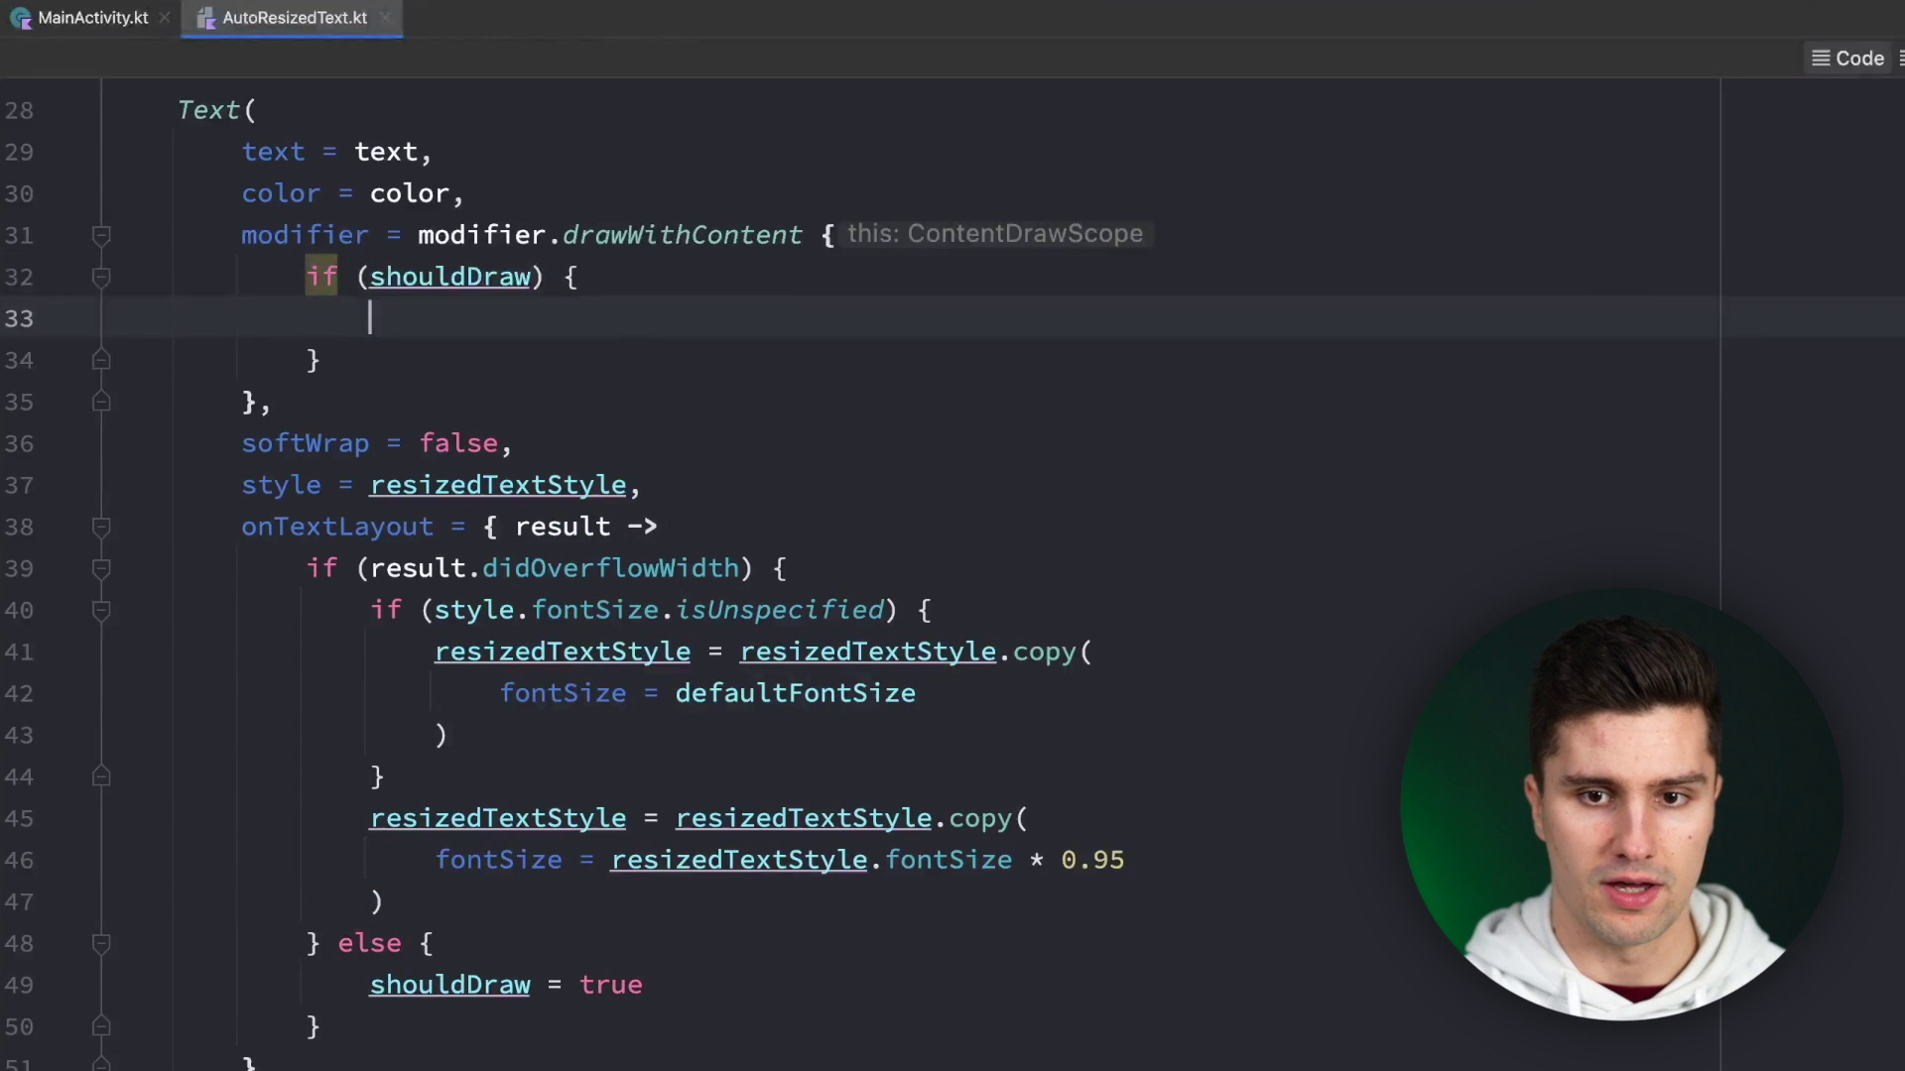
{"action": "type", "text": "dra"}
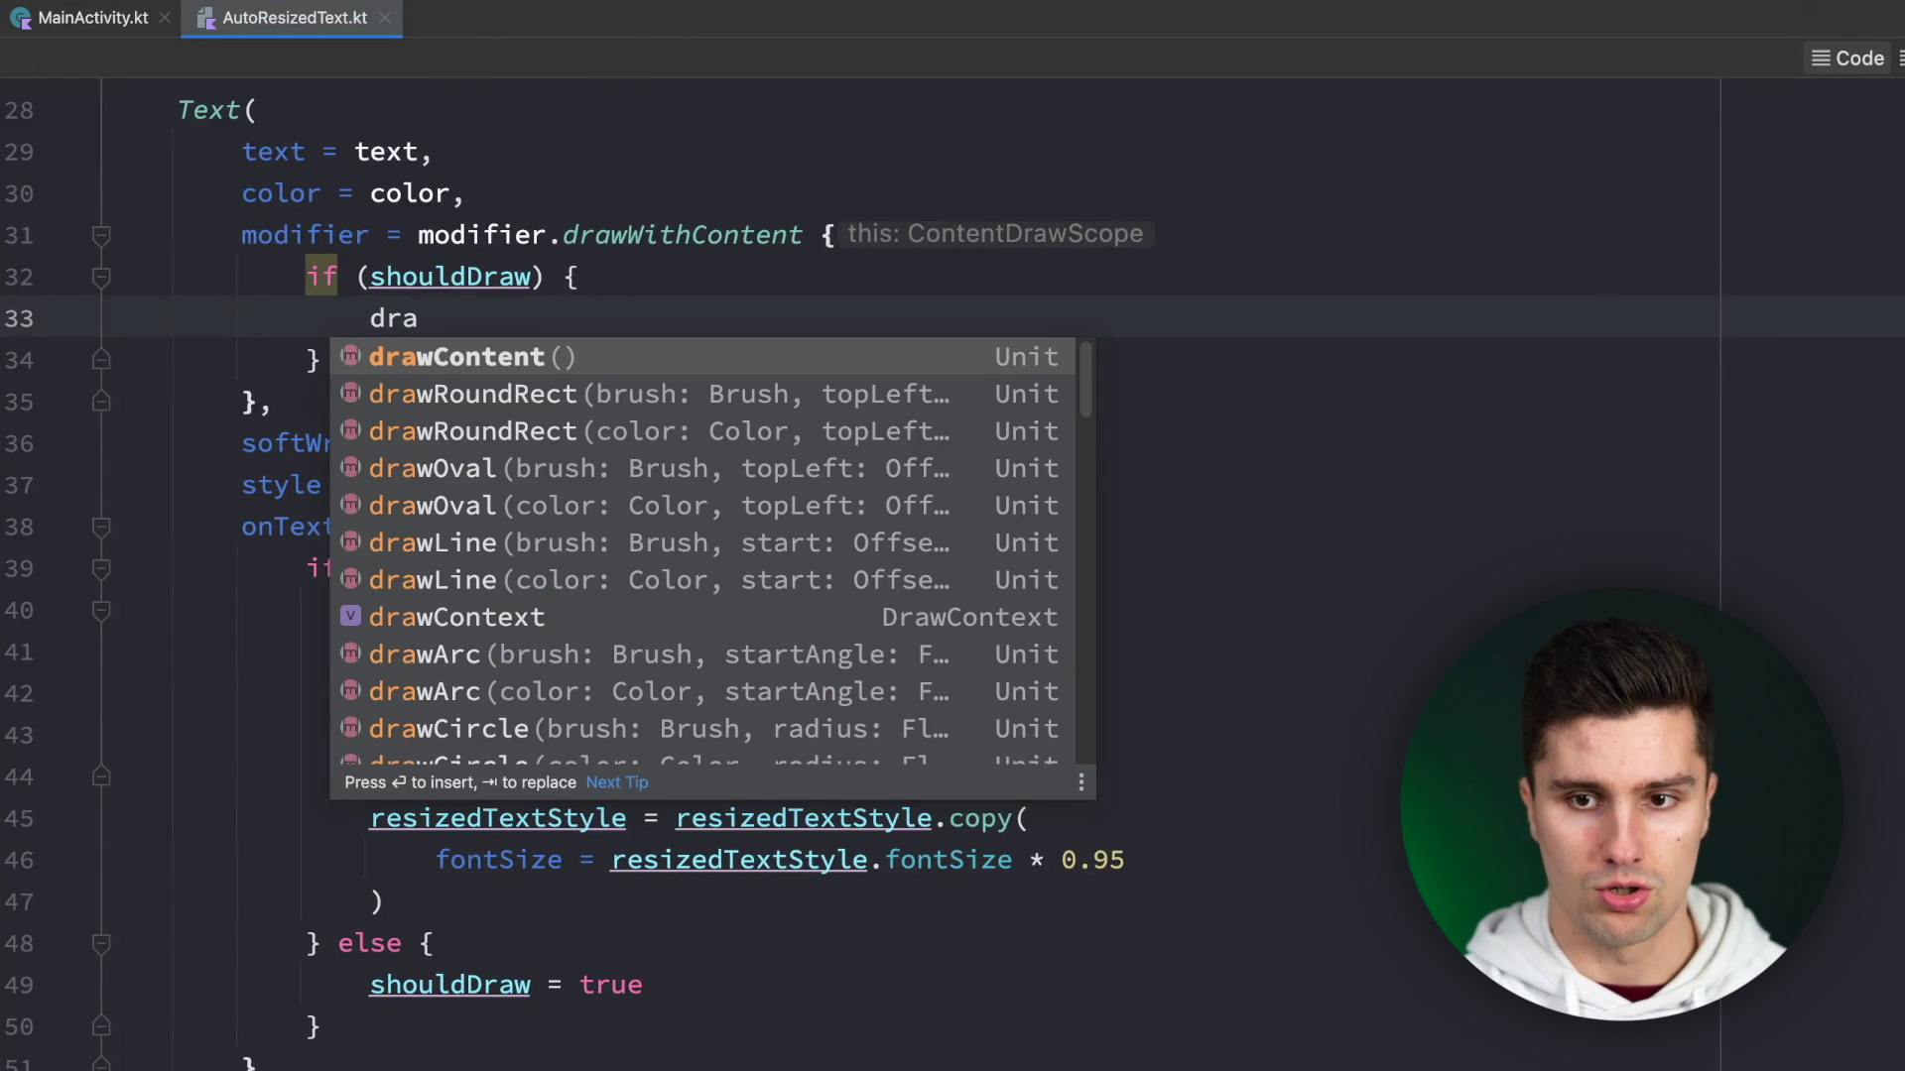
{"action": "key", "text": "Return"}
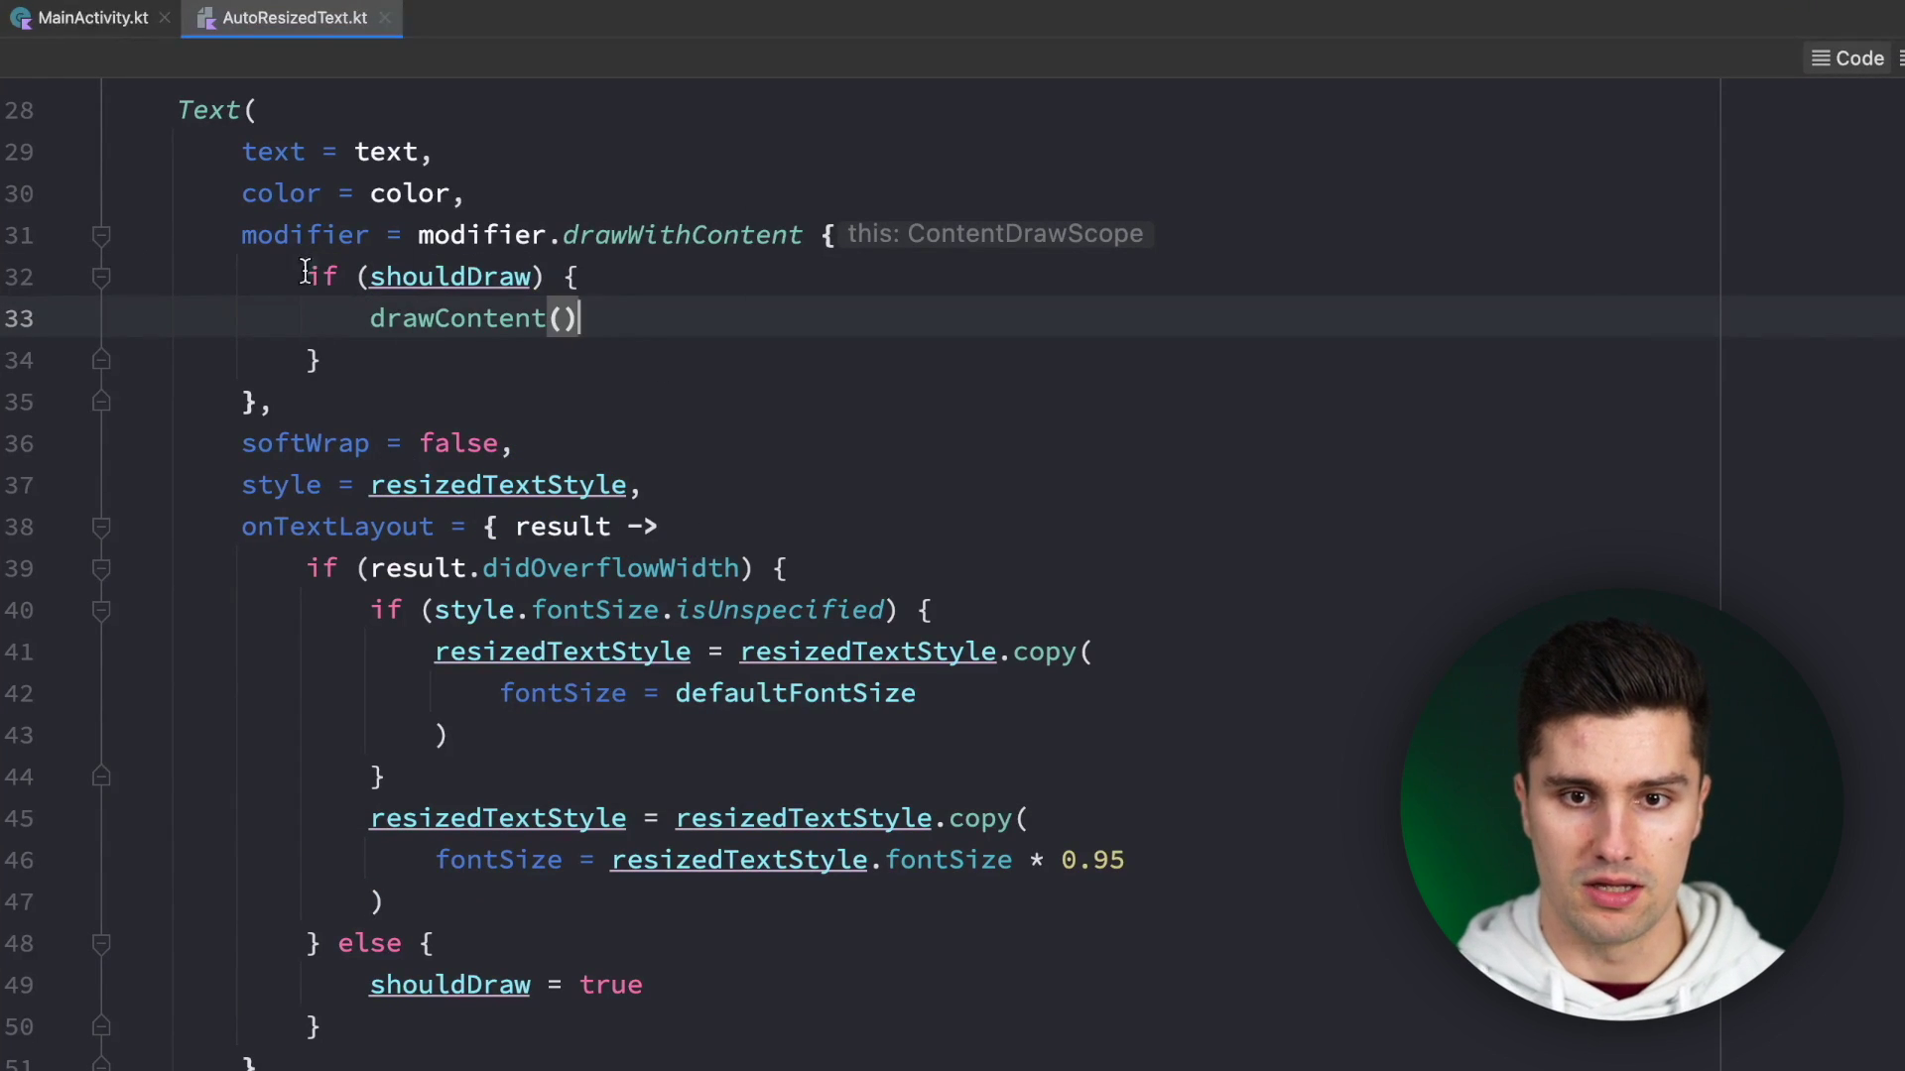
{"action": "scroll", "coordinate": [848, 477], "scroll_direction": "up", "scroll_amount": 1}
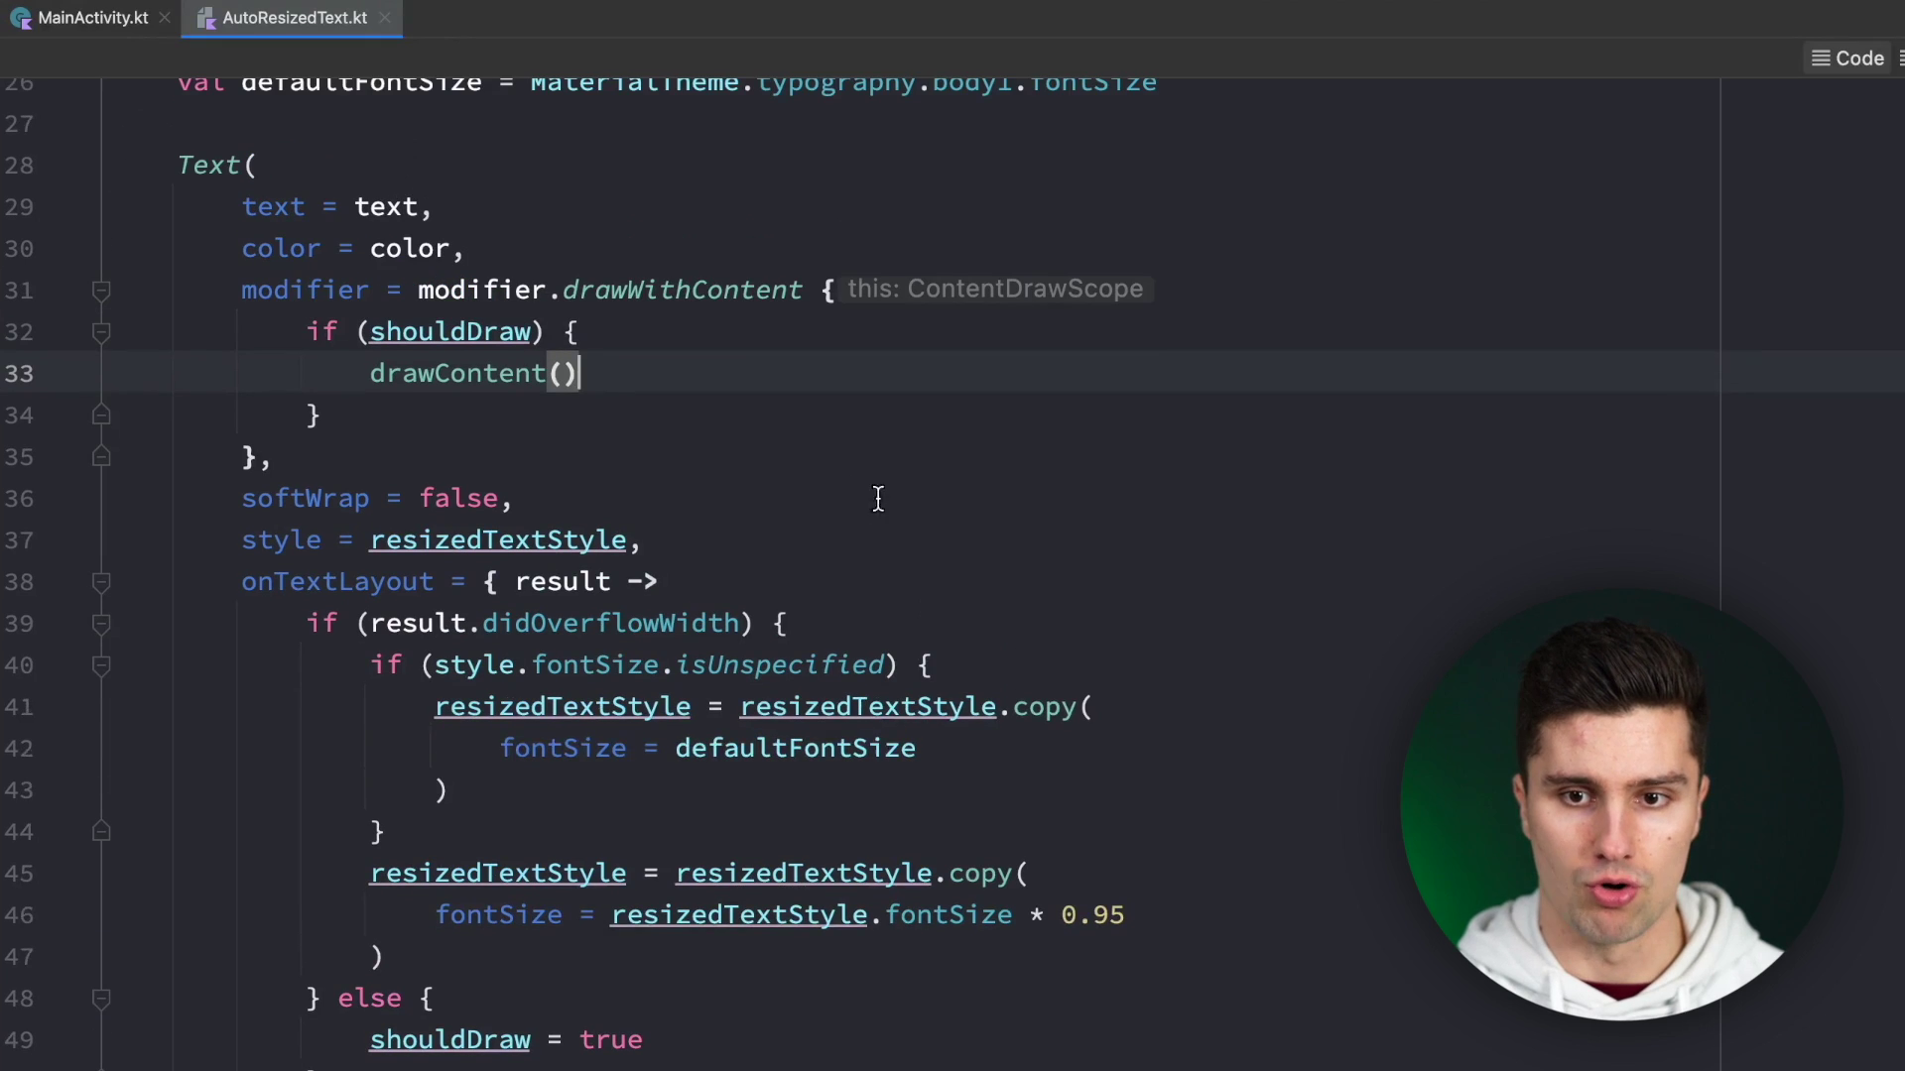
Insert a Box call inside the theme block of MainActivity.kt.
{"action": "left_click", "coordinate": [98, 27]}
{"action": "key", "text": "Tab"}
{"action": "key", "text": "Tab"}
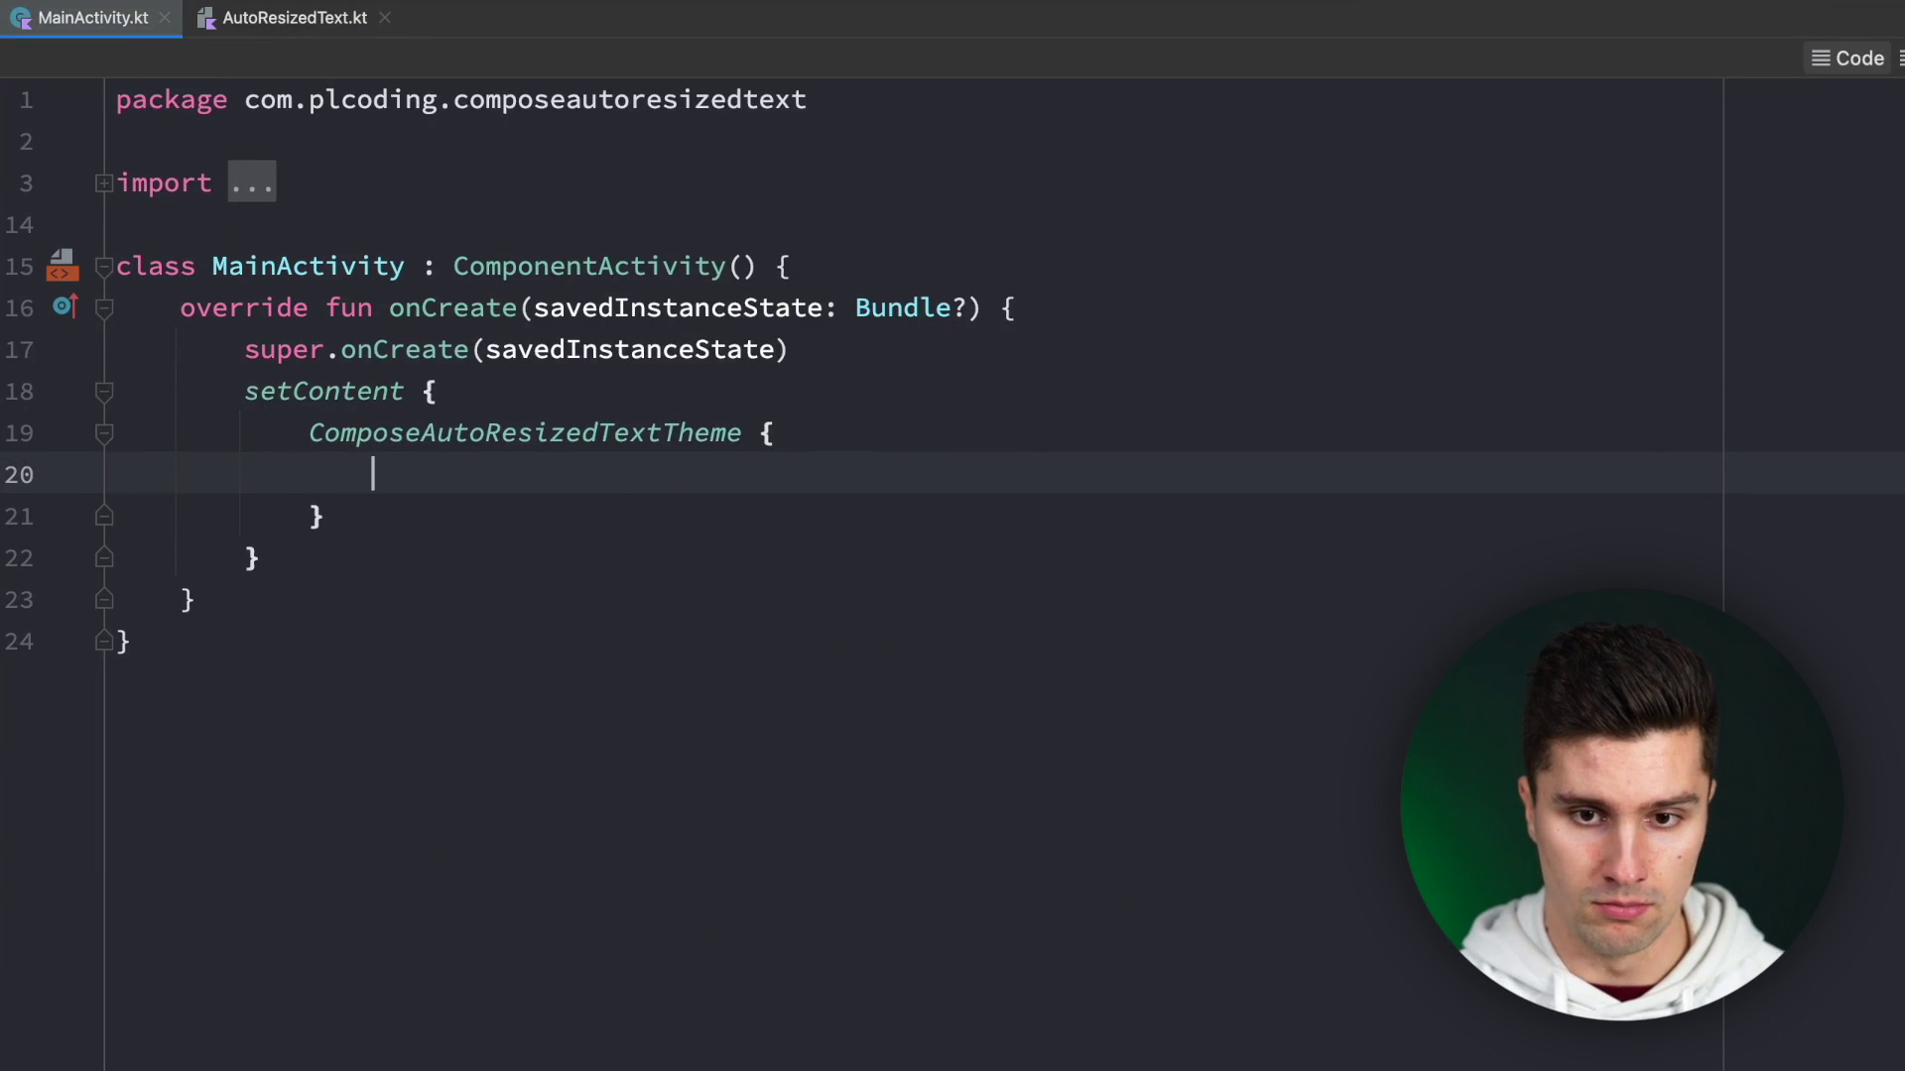
{"action": "scroll", "coordinate": [1013, 551], "scroll_direction": "down", "scroll_amount": 3}
{"action": "type", "text": "Colum"}
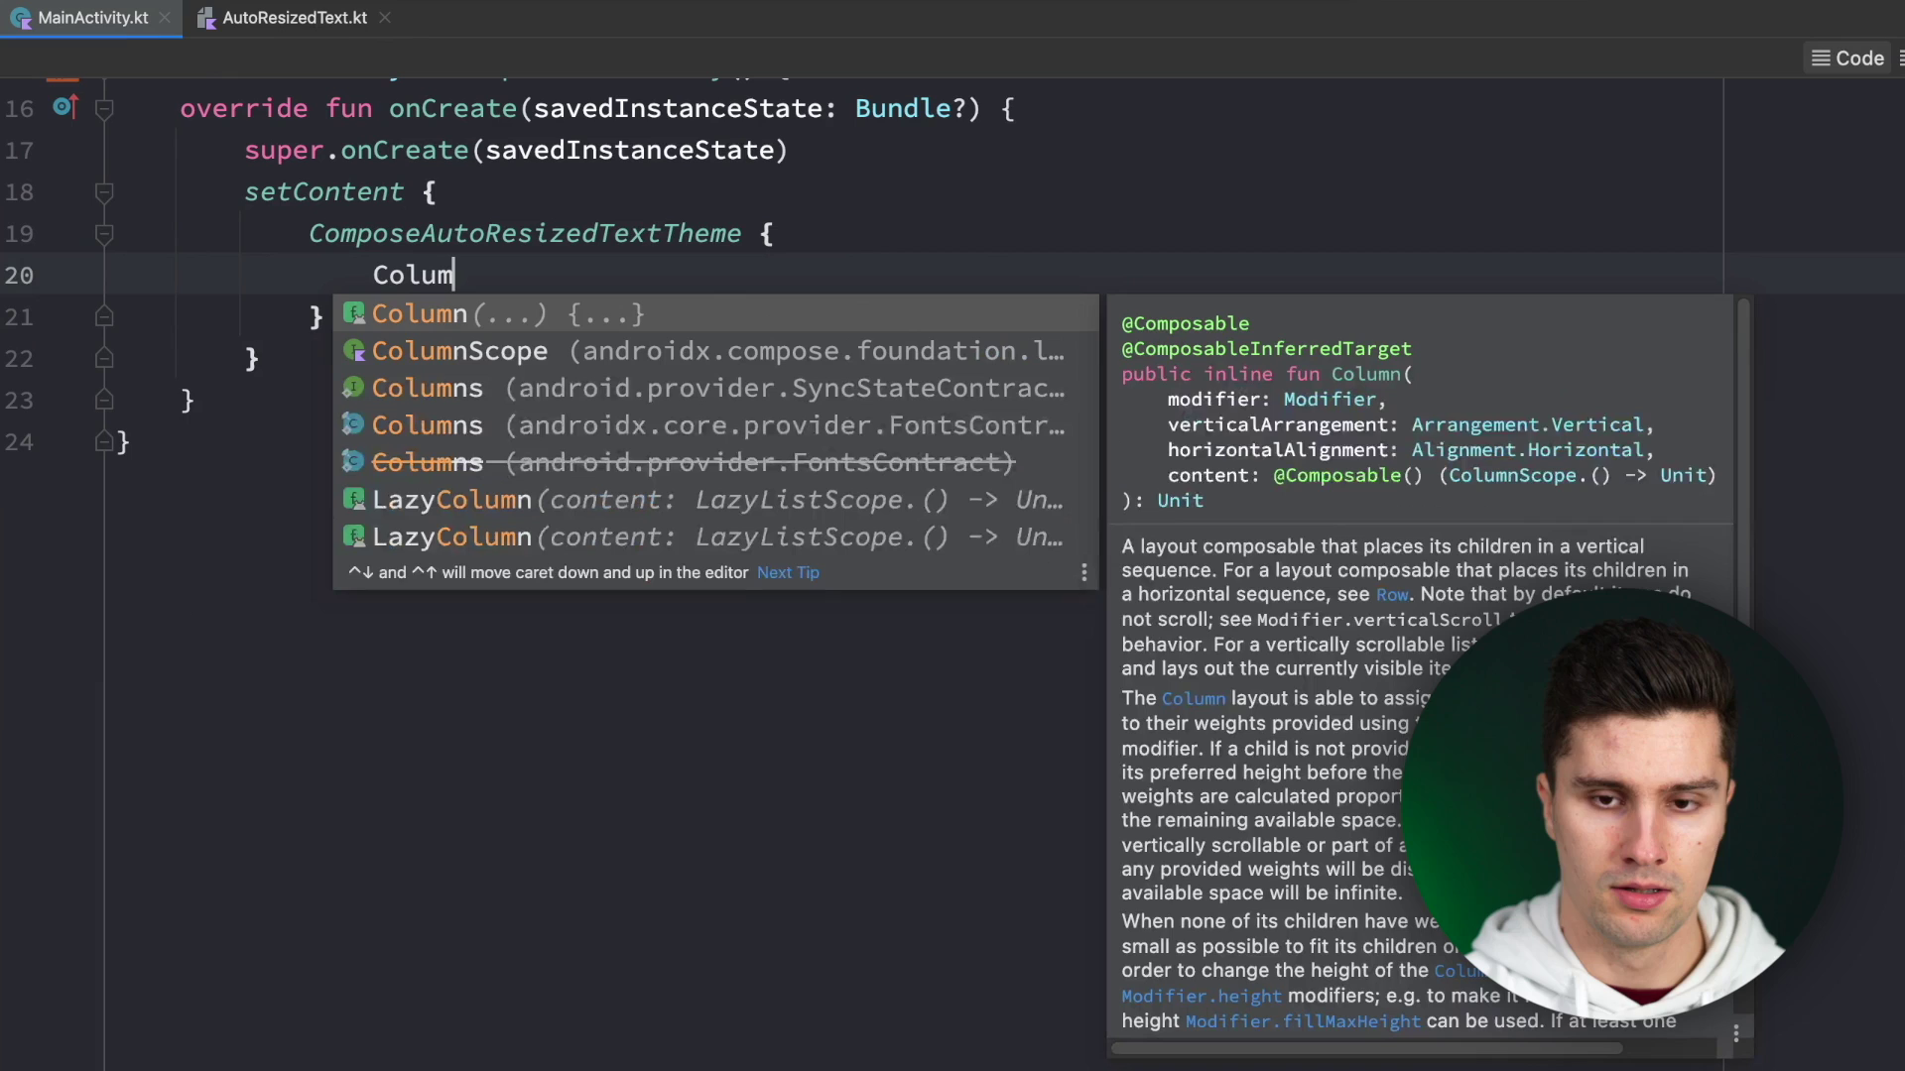
{"action": "key", "text": "BackSpace"}
{"action": "key", "text": "BackSpace"}
{"action": "key", "text": "BackSpace"}
{"action": "key", "text": "BackSpace"}
{"action": "key", "text": "BackSpace"}
{"action": "type", "text": "Box"}
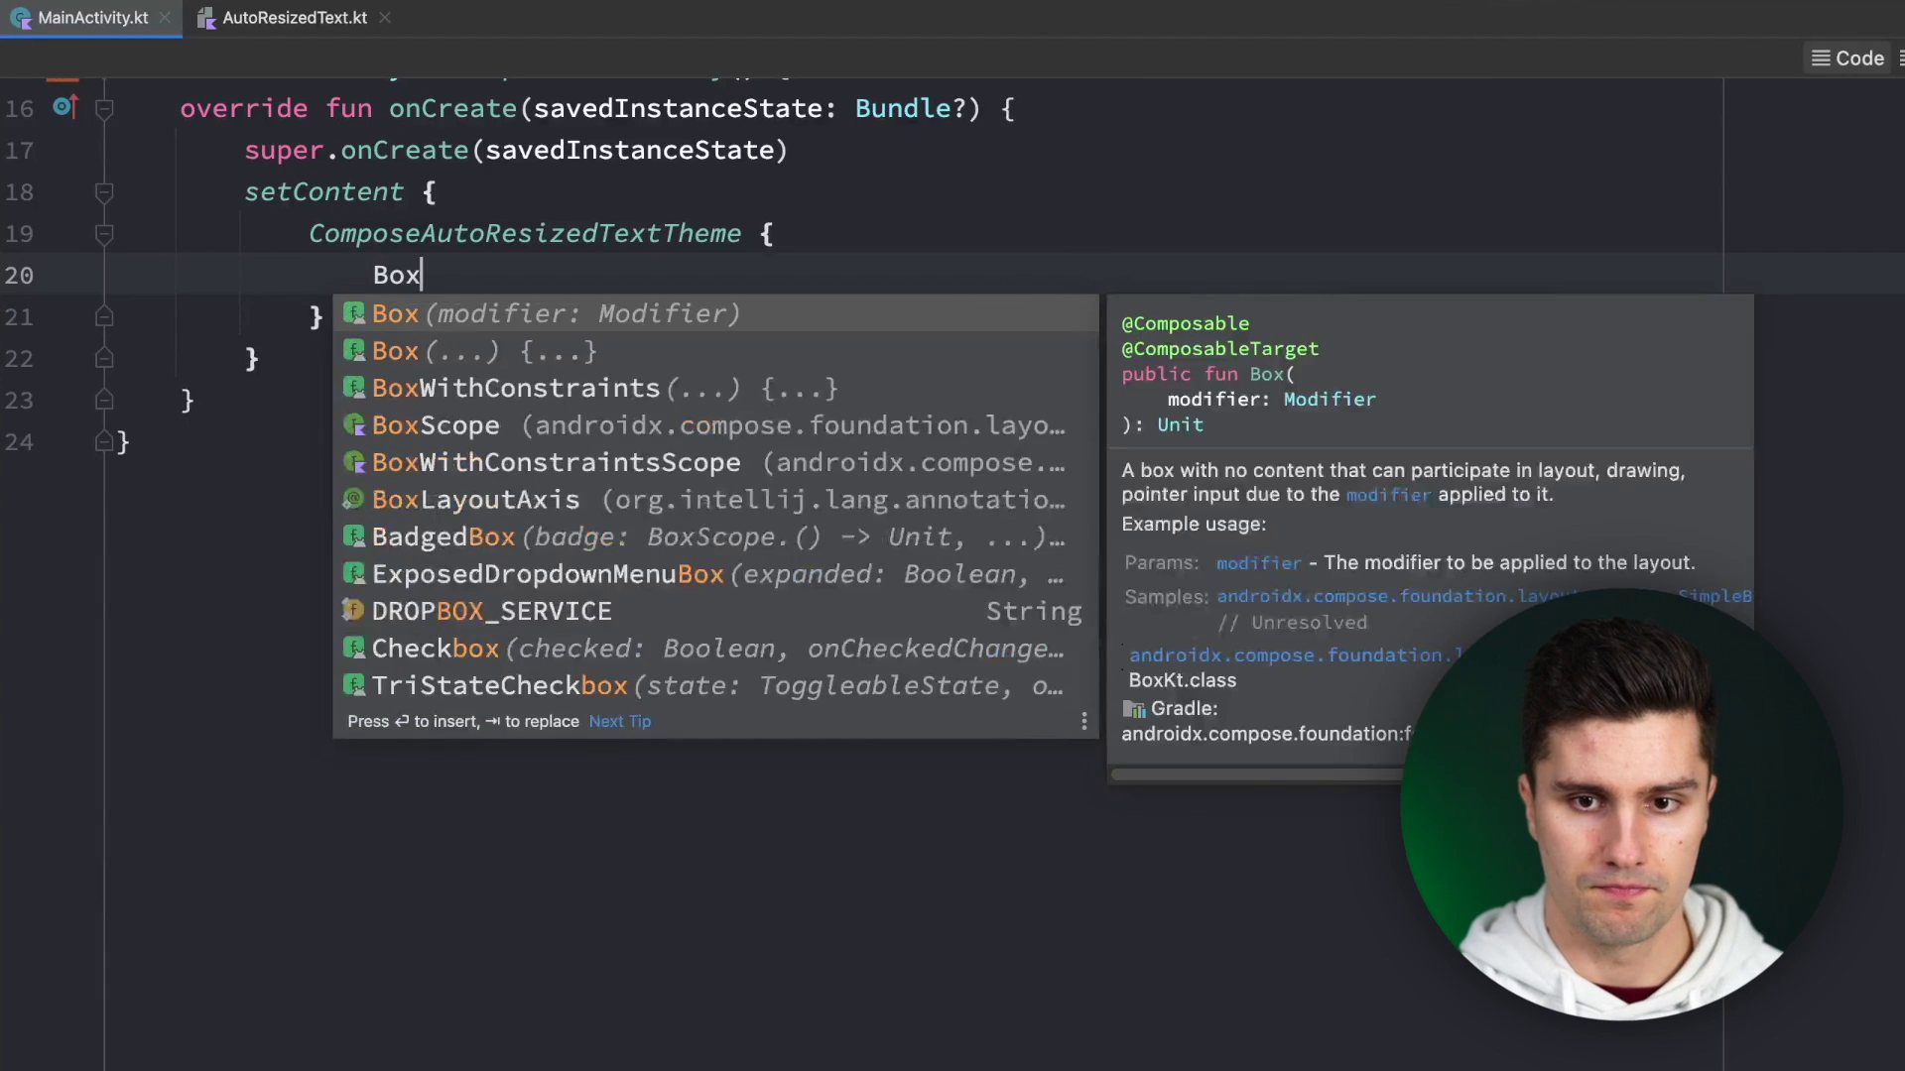
{"action": "key", "text": "Return"}
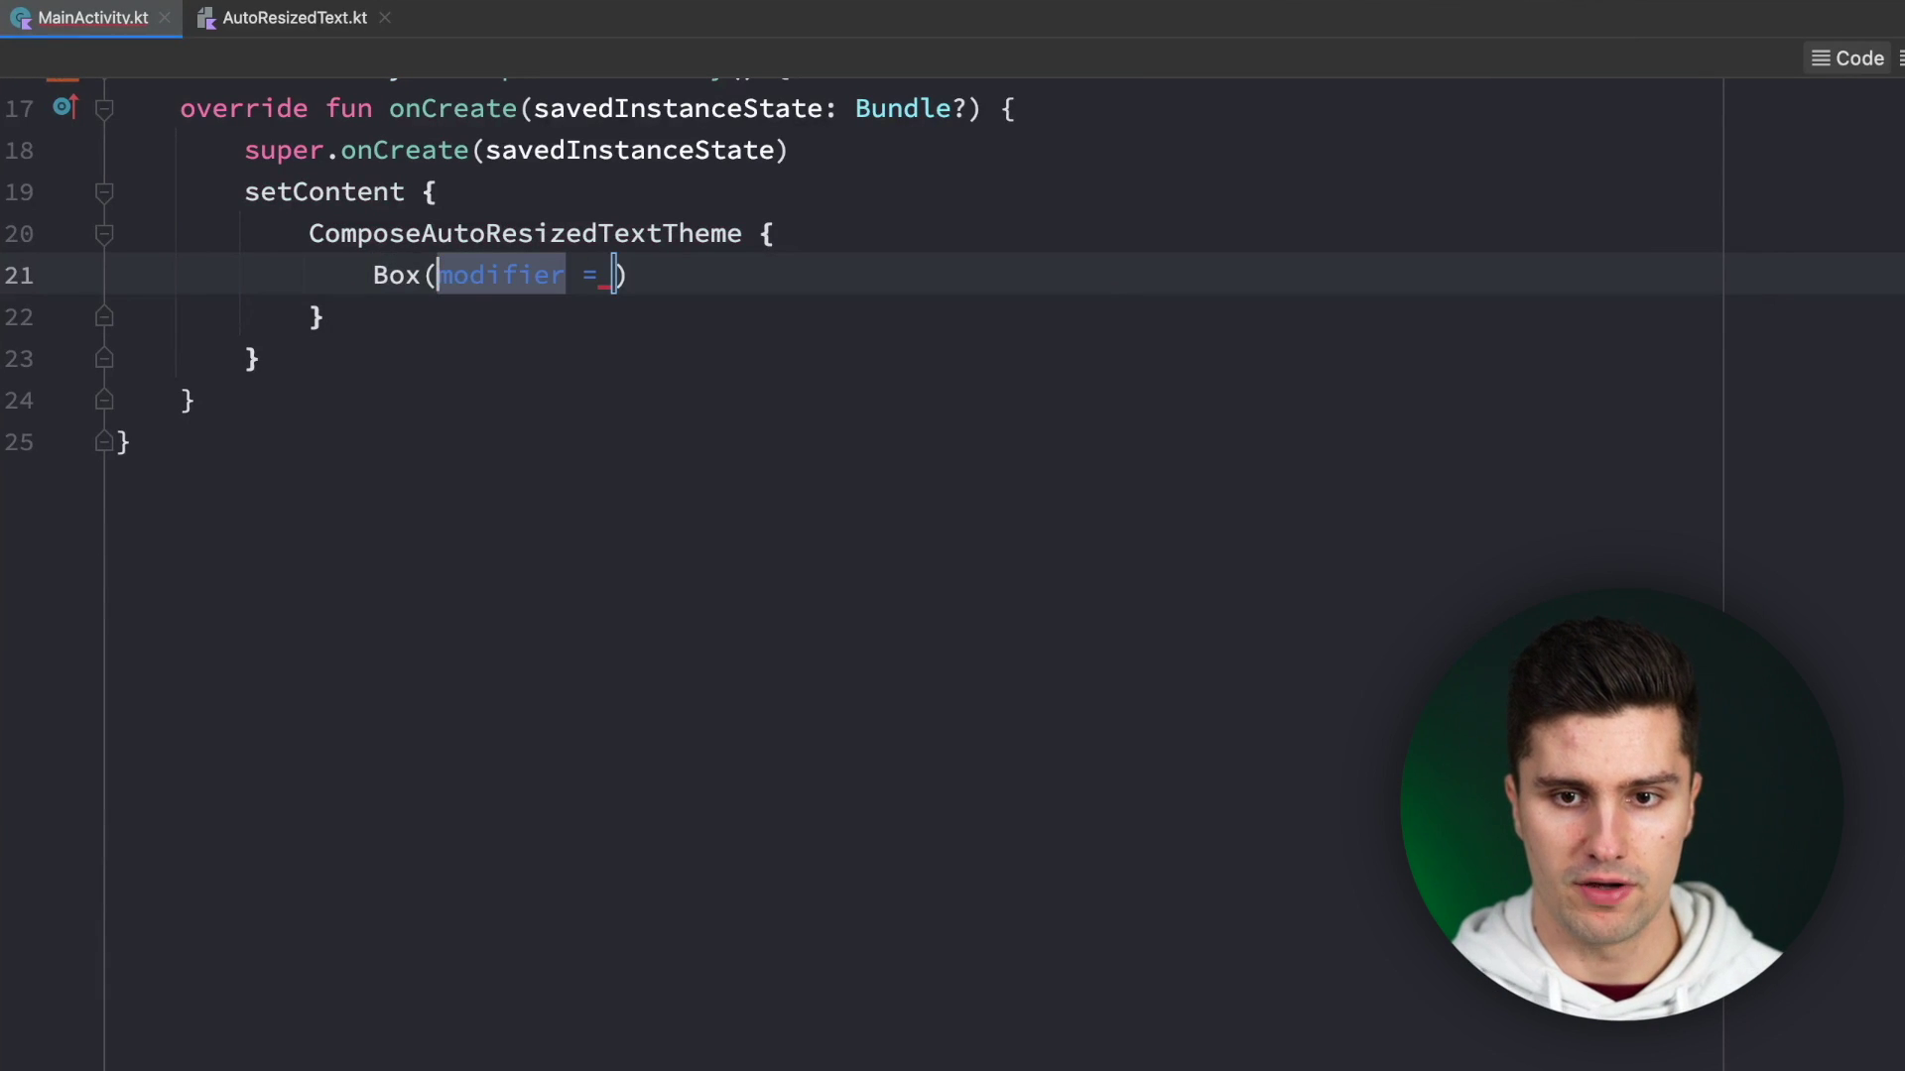
Give the Box modifier = Modifier.fillMaxSize() and contentAlignment = Alignment.Center.
{"action": "key", "text": "Return"}
{"action": "key", "text": "Return"}
{"action": "type", "text": "Pdofo"}
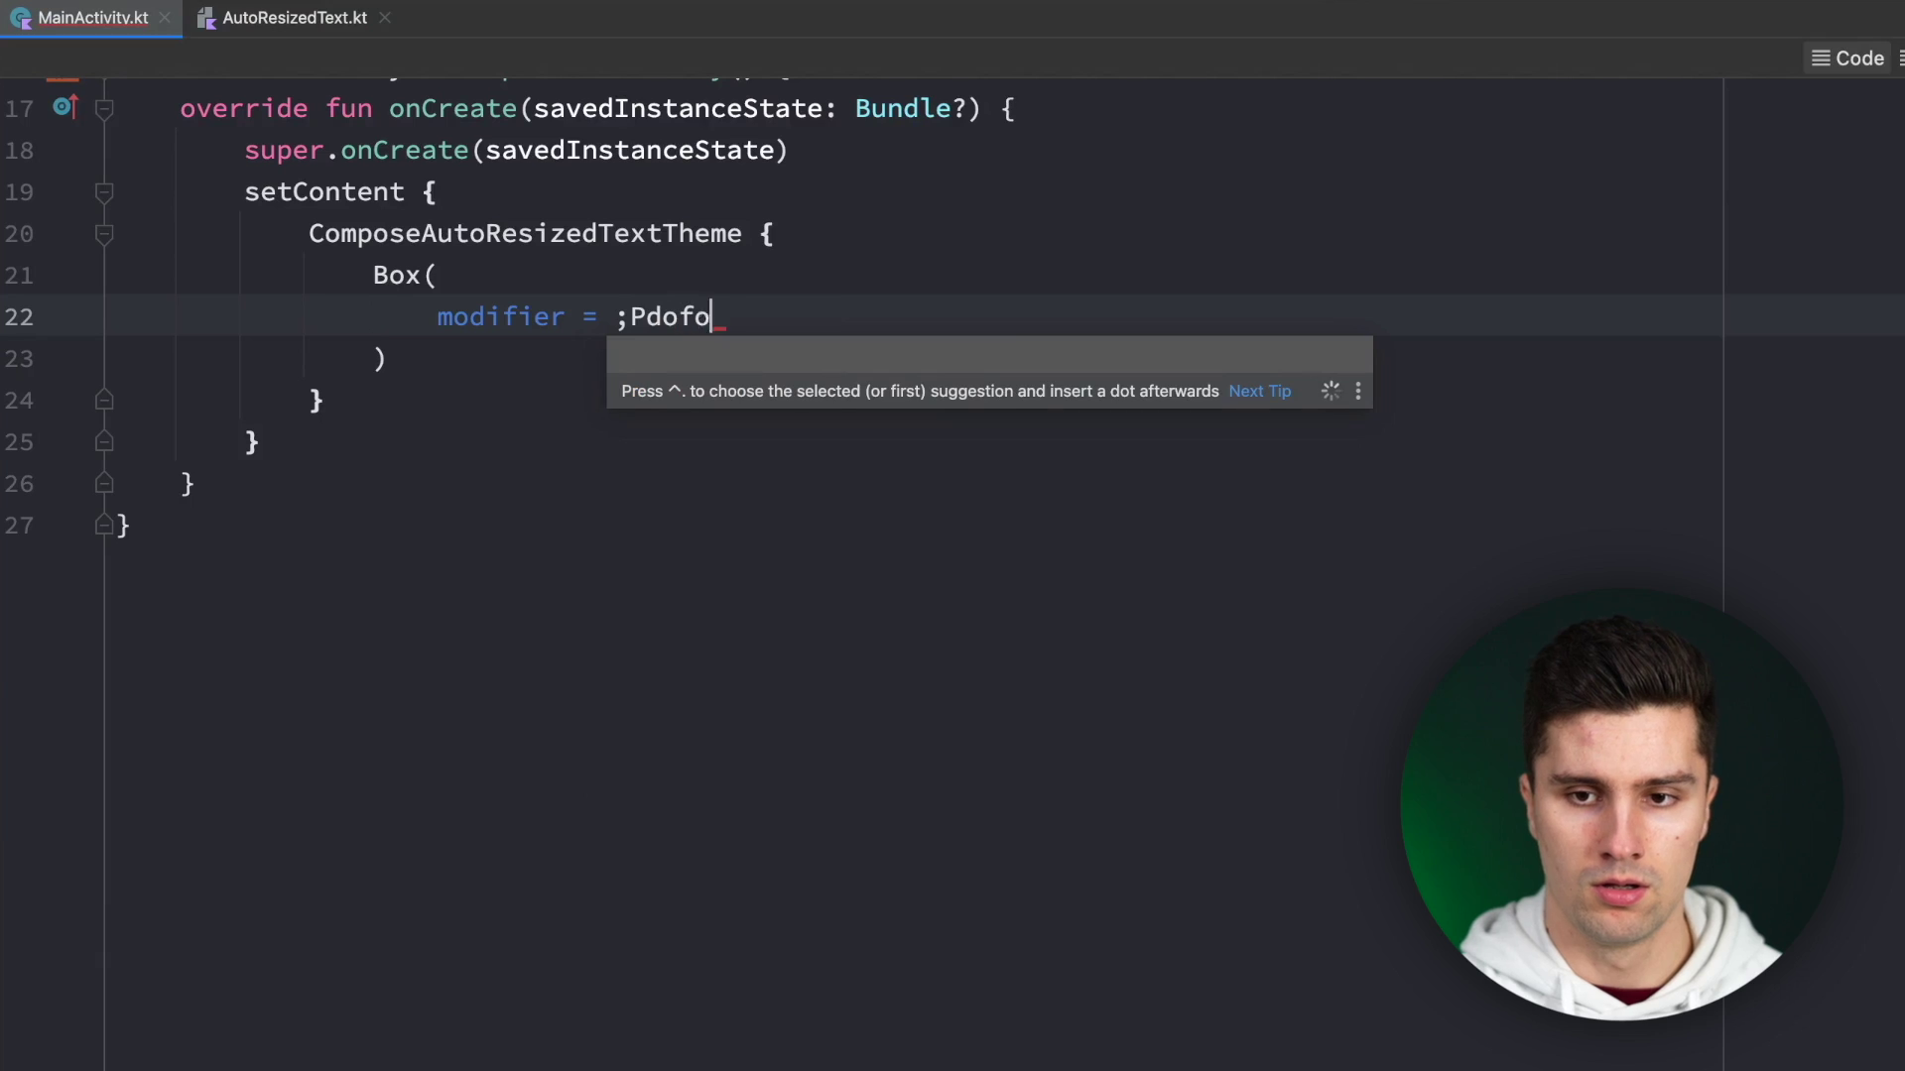
{"action": "key", "text": "BackSpace"}
{"action": "key", "text": "BackSpace"}
{"action": "key", "text": "BackSpace"}
{"action": "key", "text": "BackSpace"}
{"action": "key", "text": "BackSpace"}
{"action": "key", "text": "BackSpace"}
{"action": "type", "text": "Modif"}
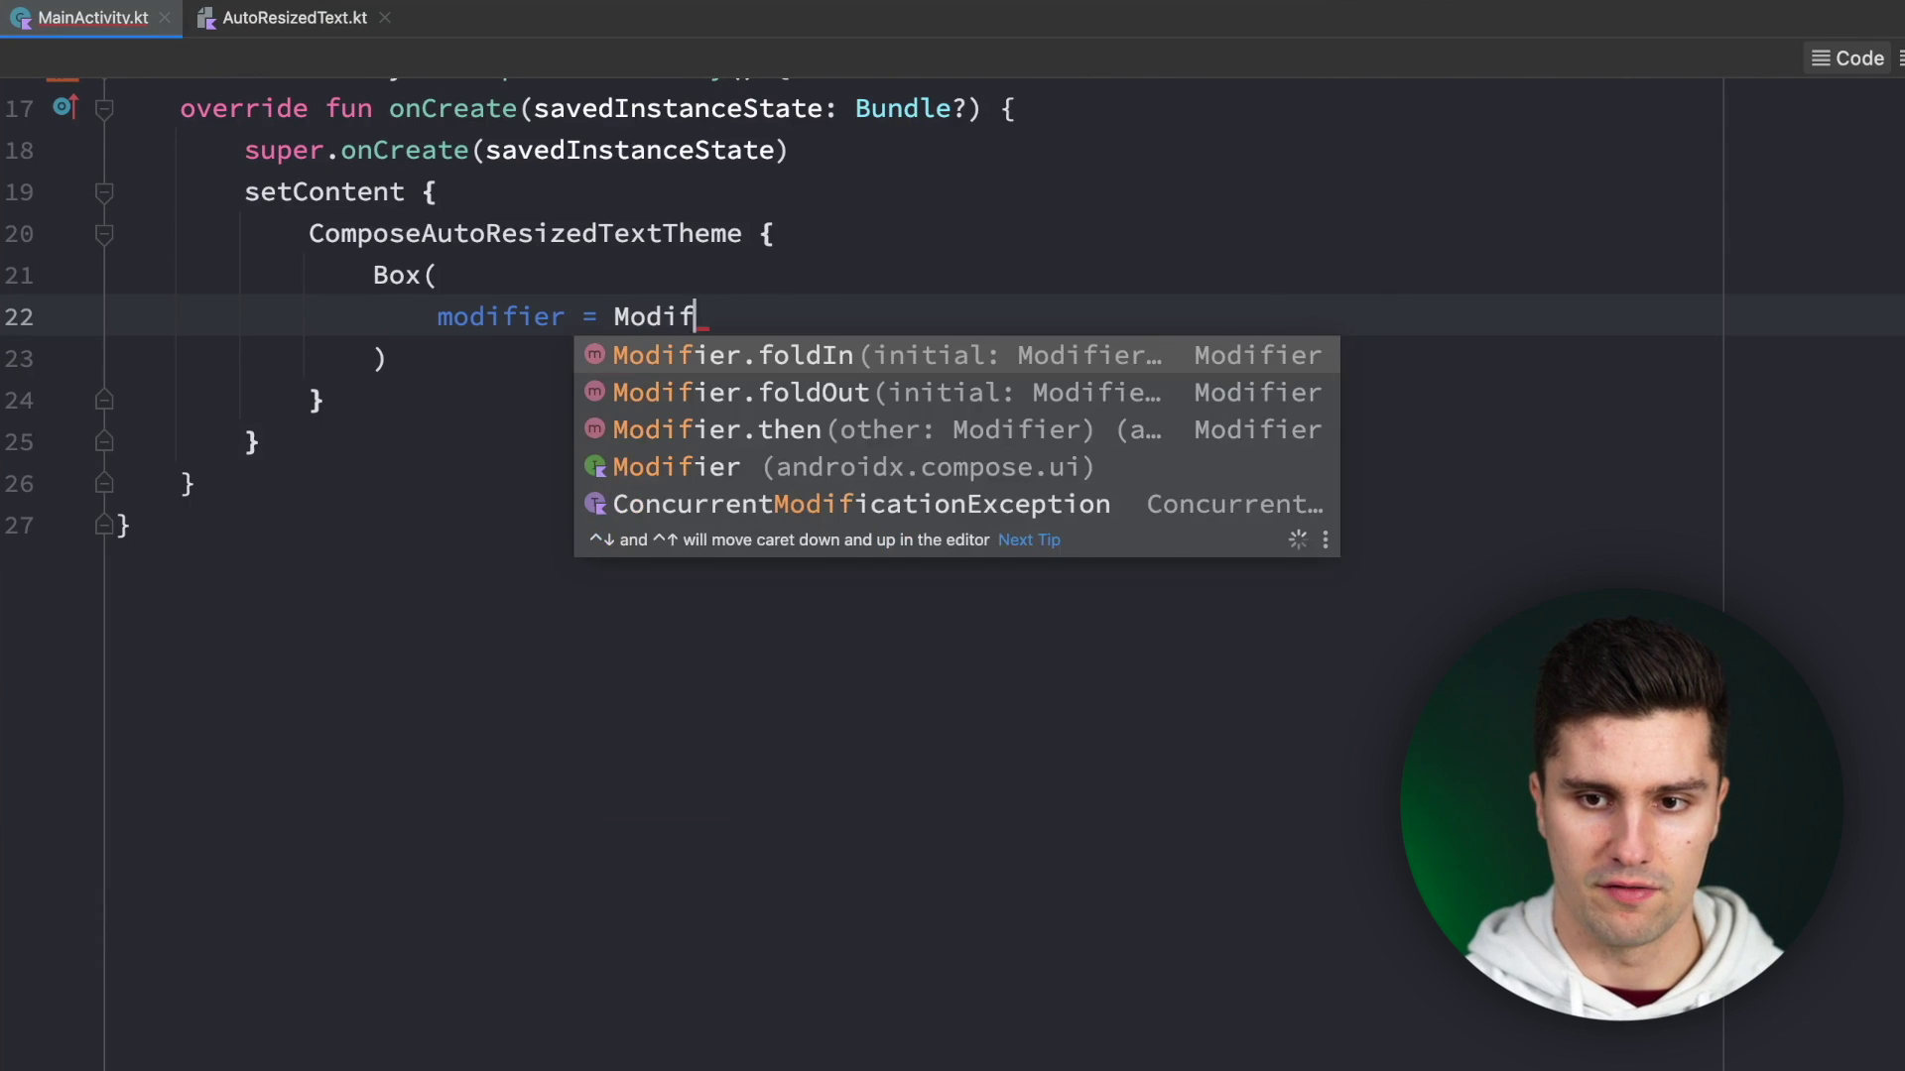
{"action": "type", "text": "ier"}
{"action": "key", "text": "Escape"}
{"action": "key", "text": "Return"}
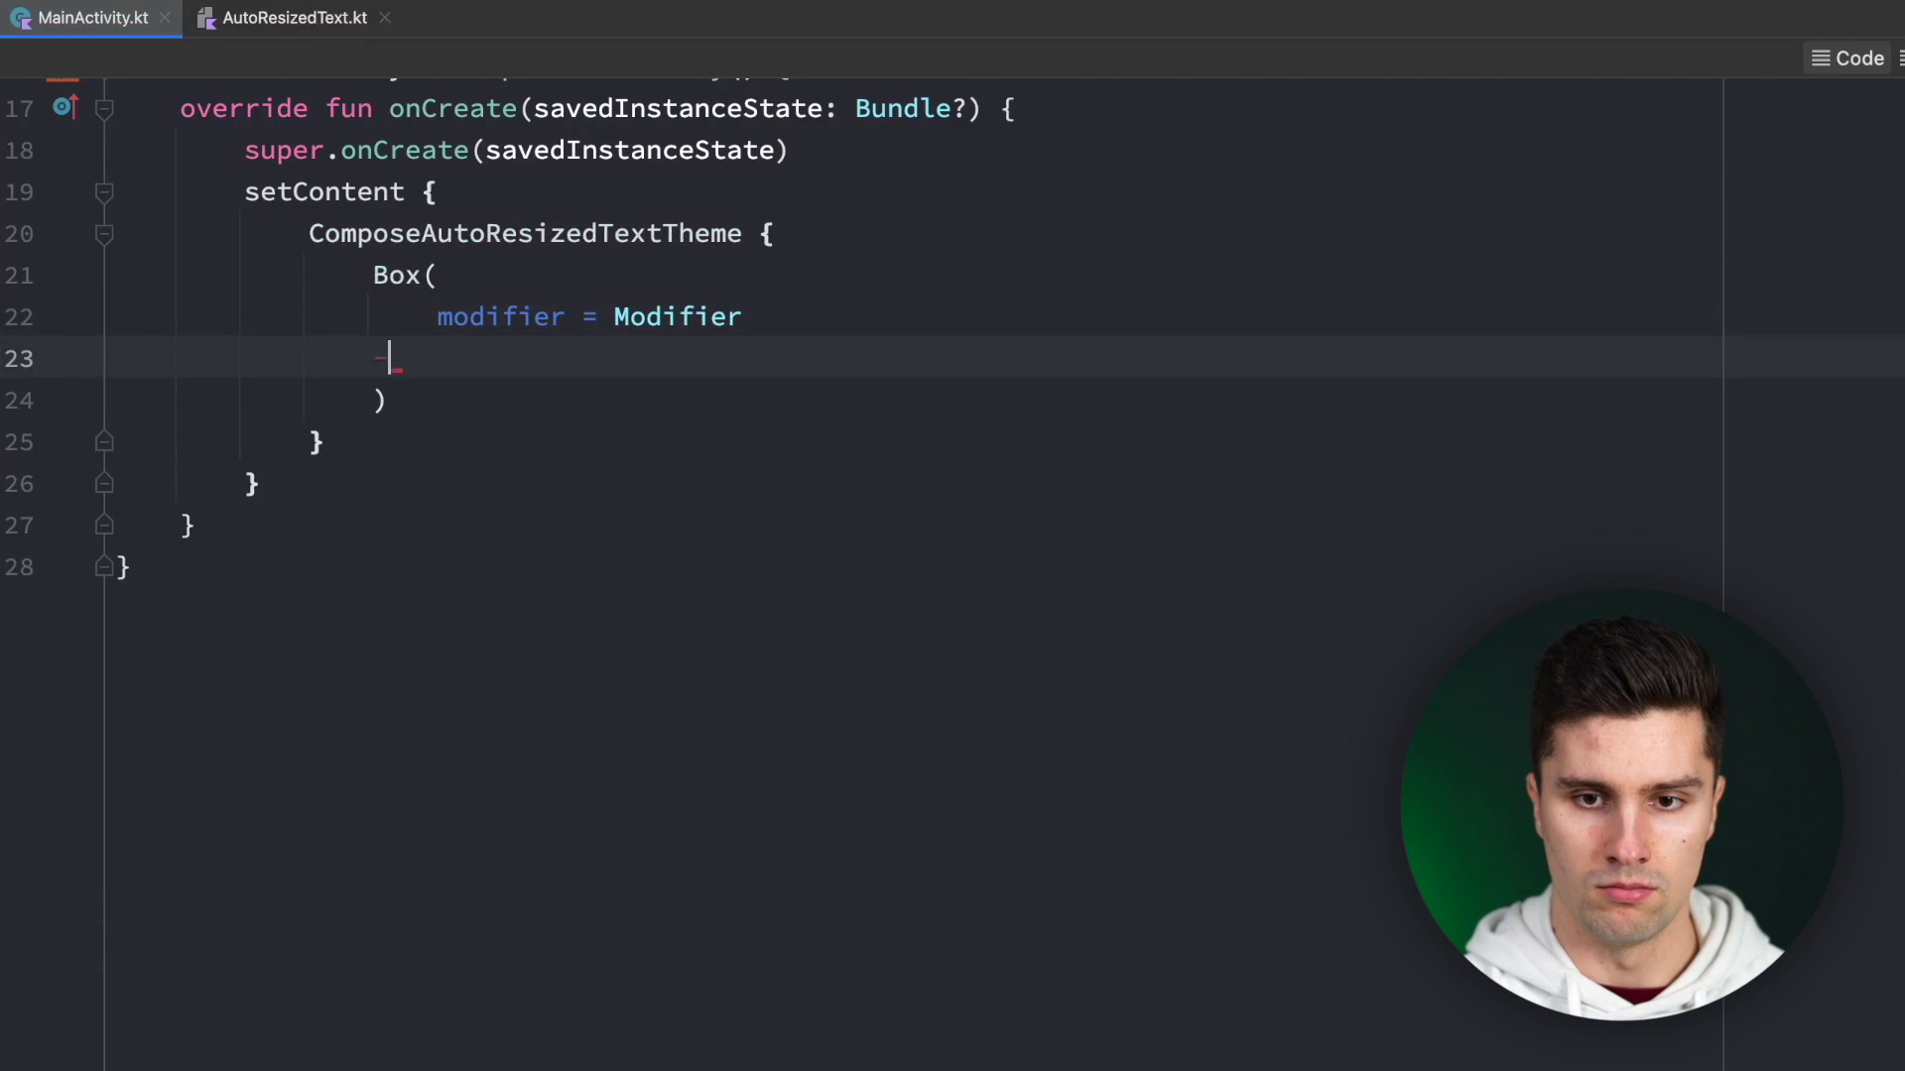
{"action": "type", "text": ".filmaxs"}
{"action": "key", "text": "Return"}
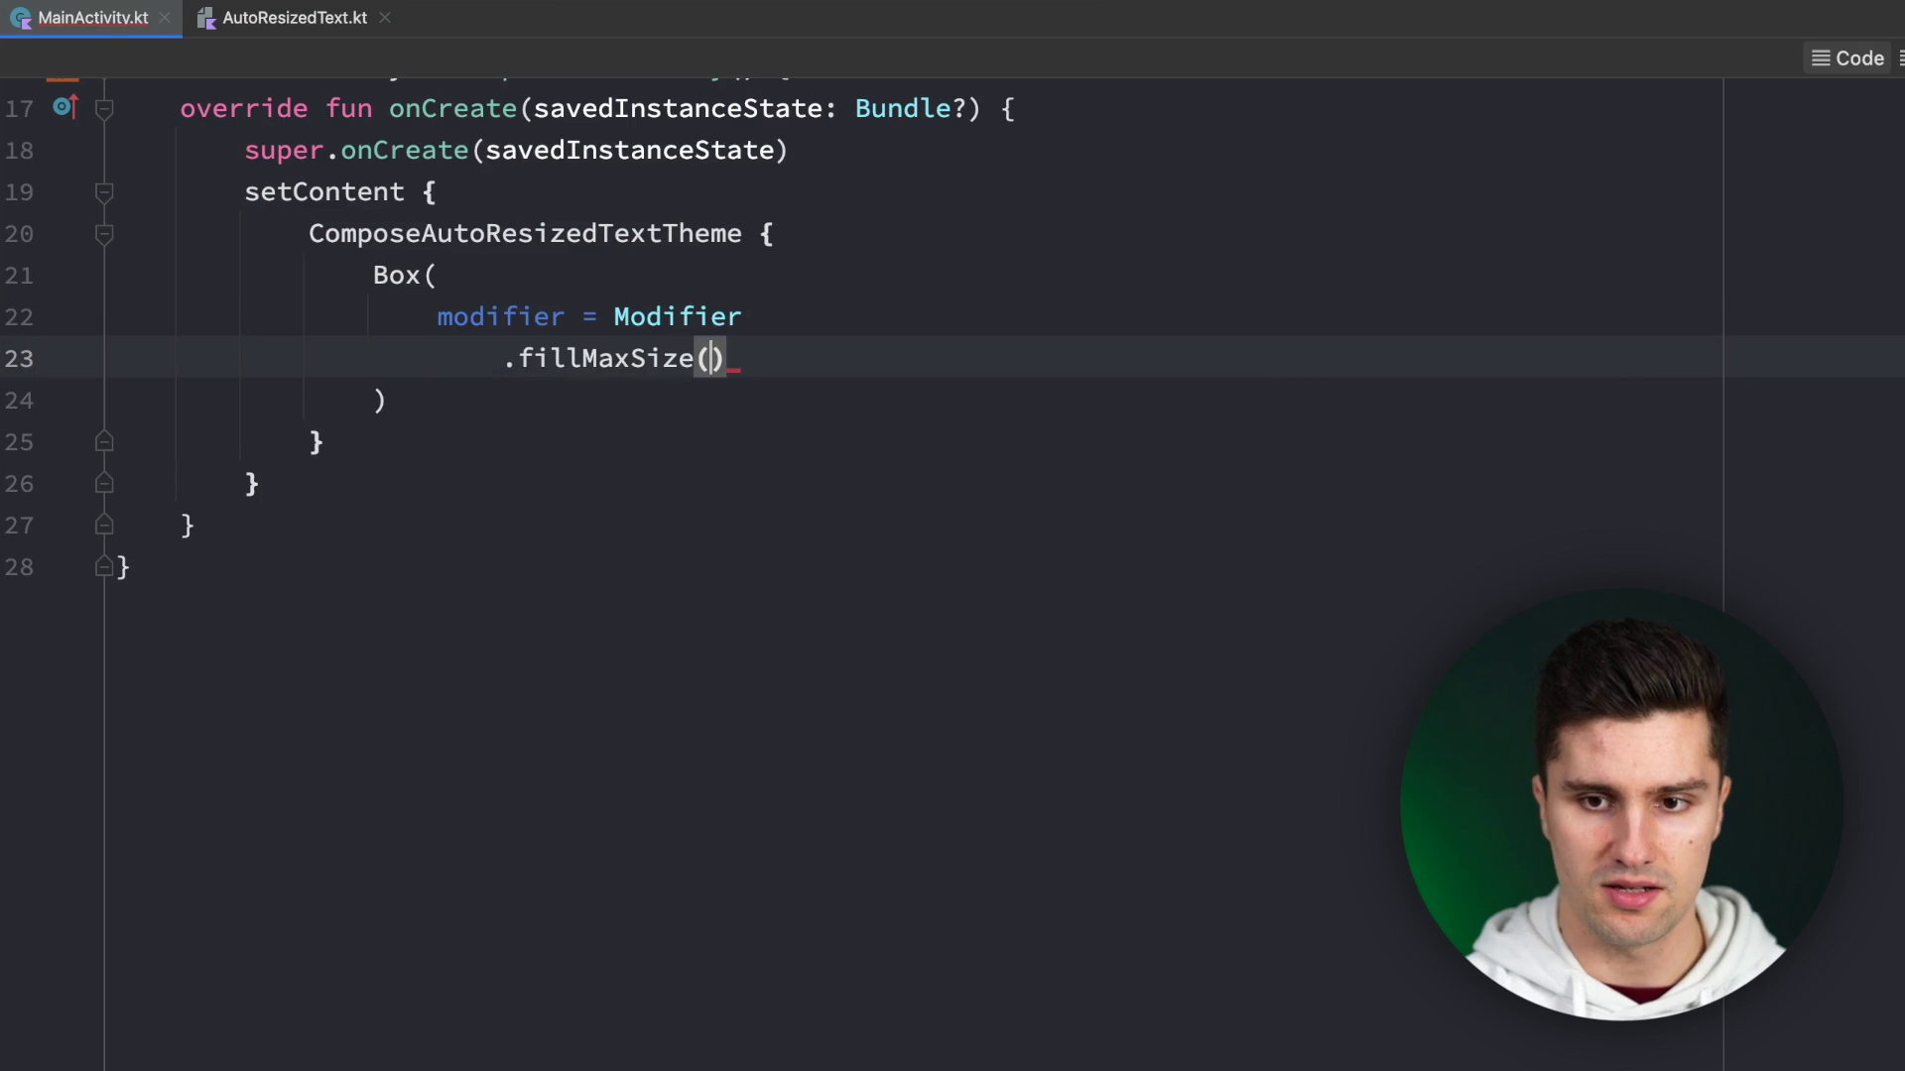
{"action": "key", "text": "Right"}
{"action": "key", "text": "Return"}
{"action": "key", "text": "BackSpace"}
{"action": "type", "text": ","}
{"action": "key", "text": "Return"}
{"action": "type", "text": "cont"}
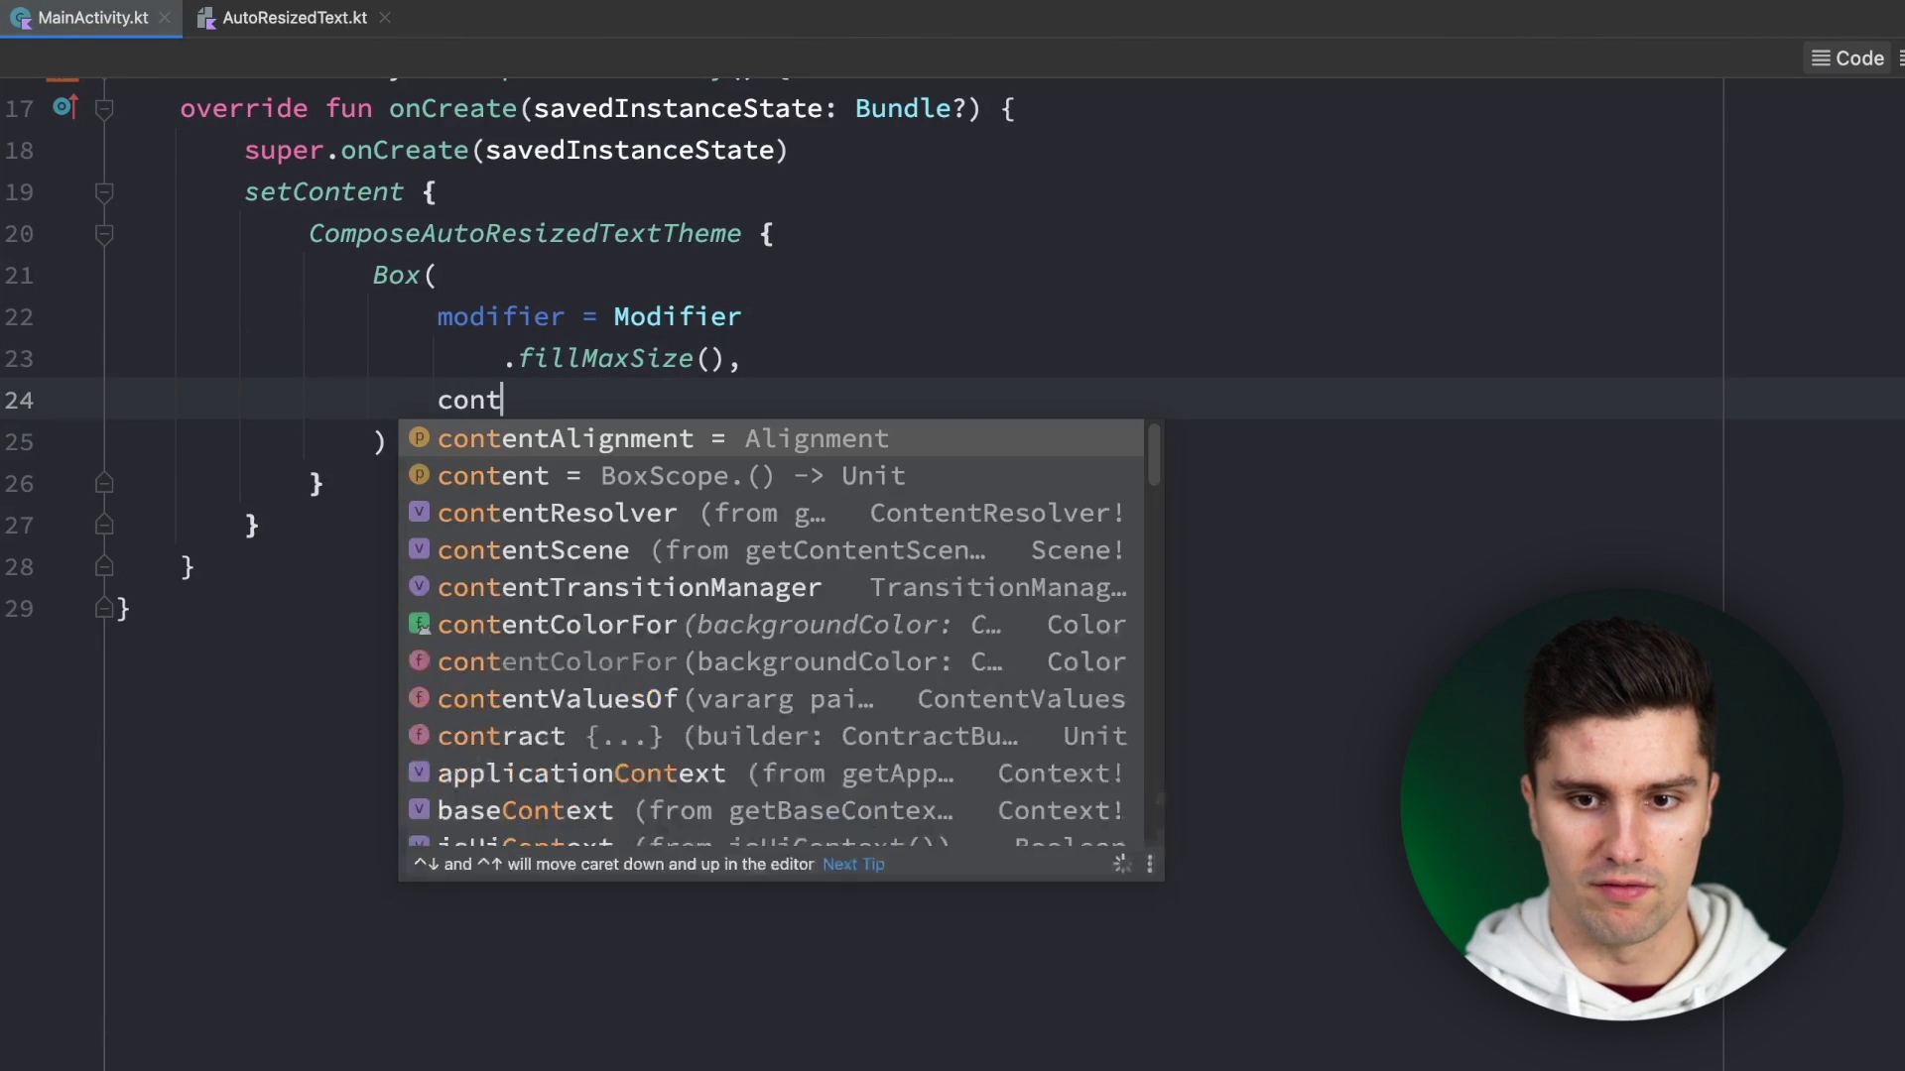
{"action": "key", "text": "Return"}
{"action": "key", "text": "Return"}
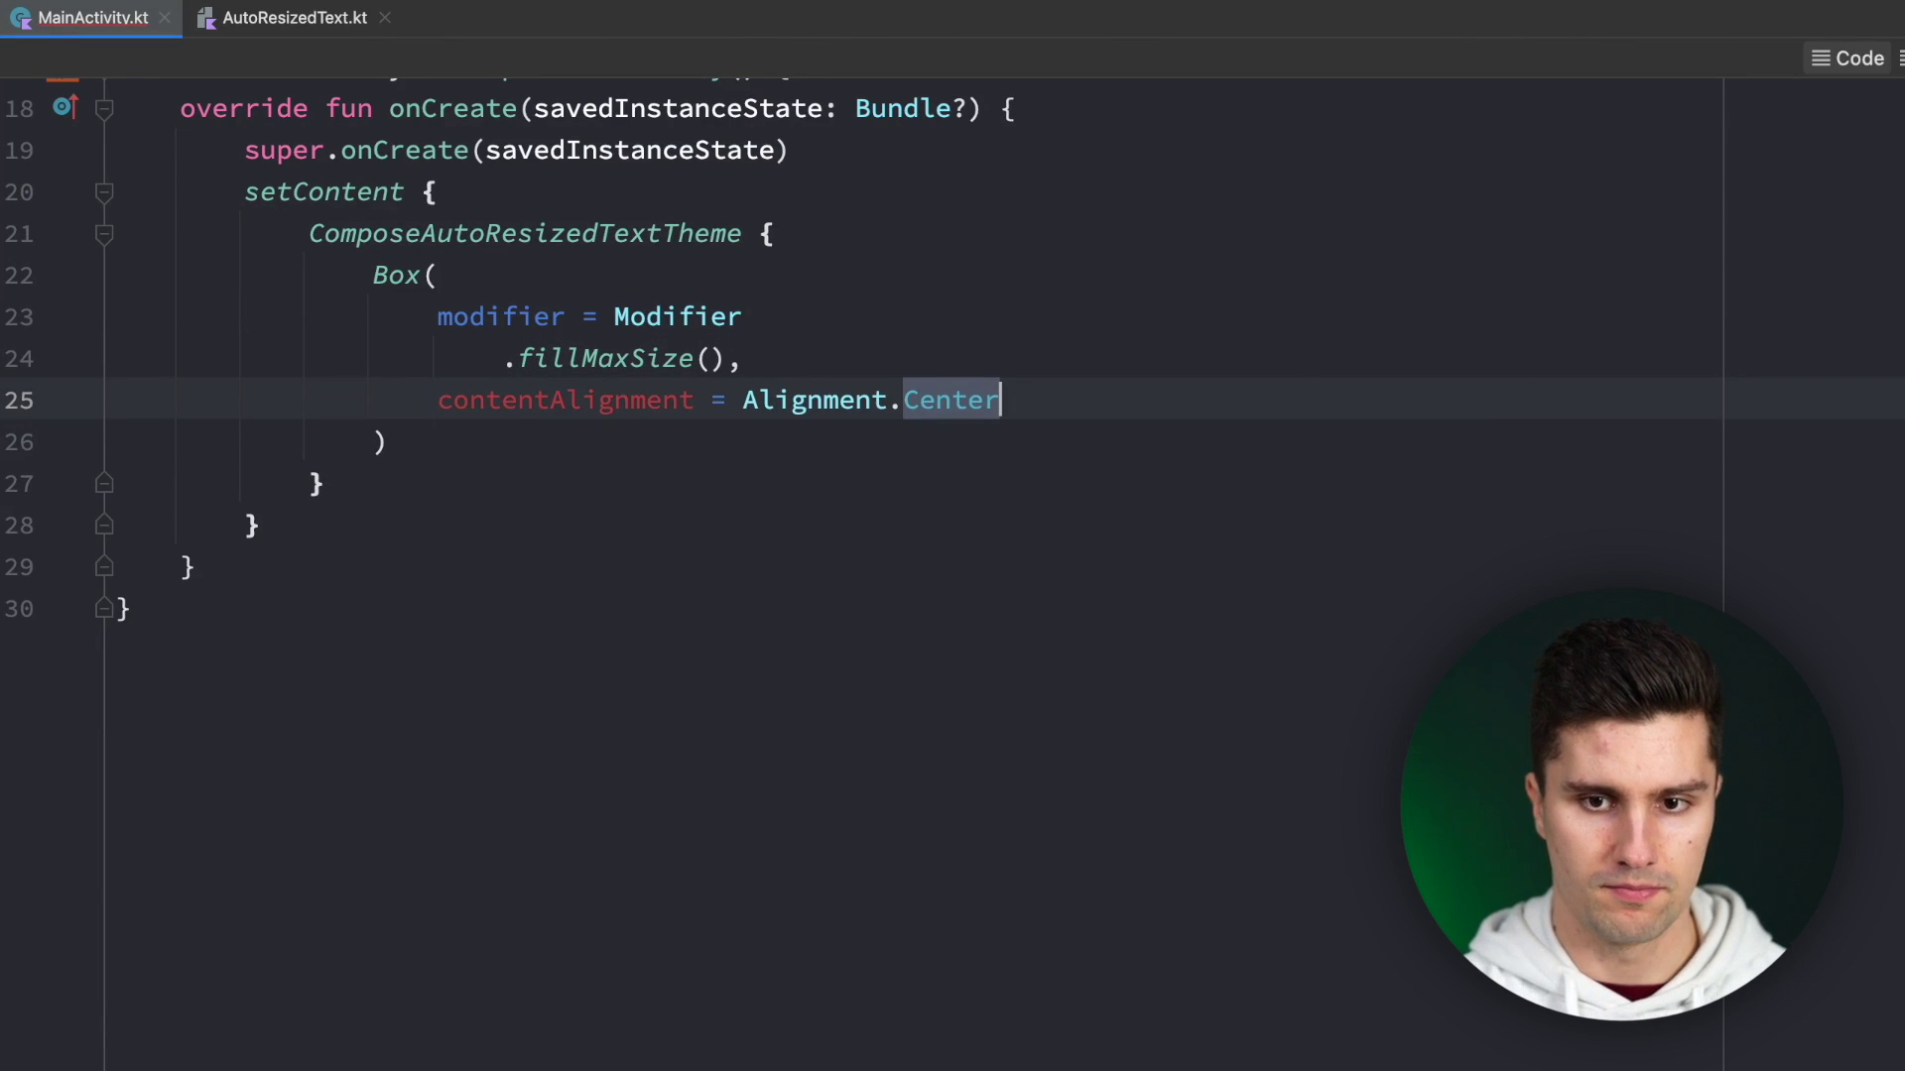
{"action": "type", "text": "{"}
{"action": "key", "text": "Return"}
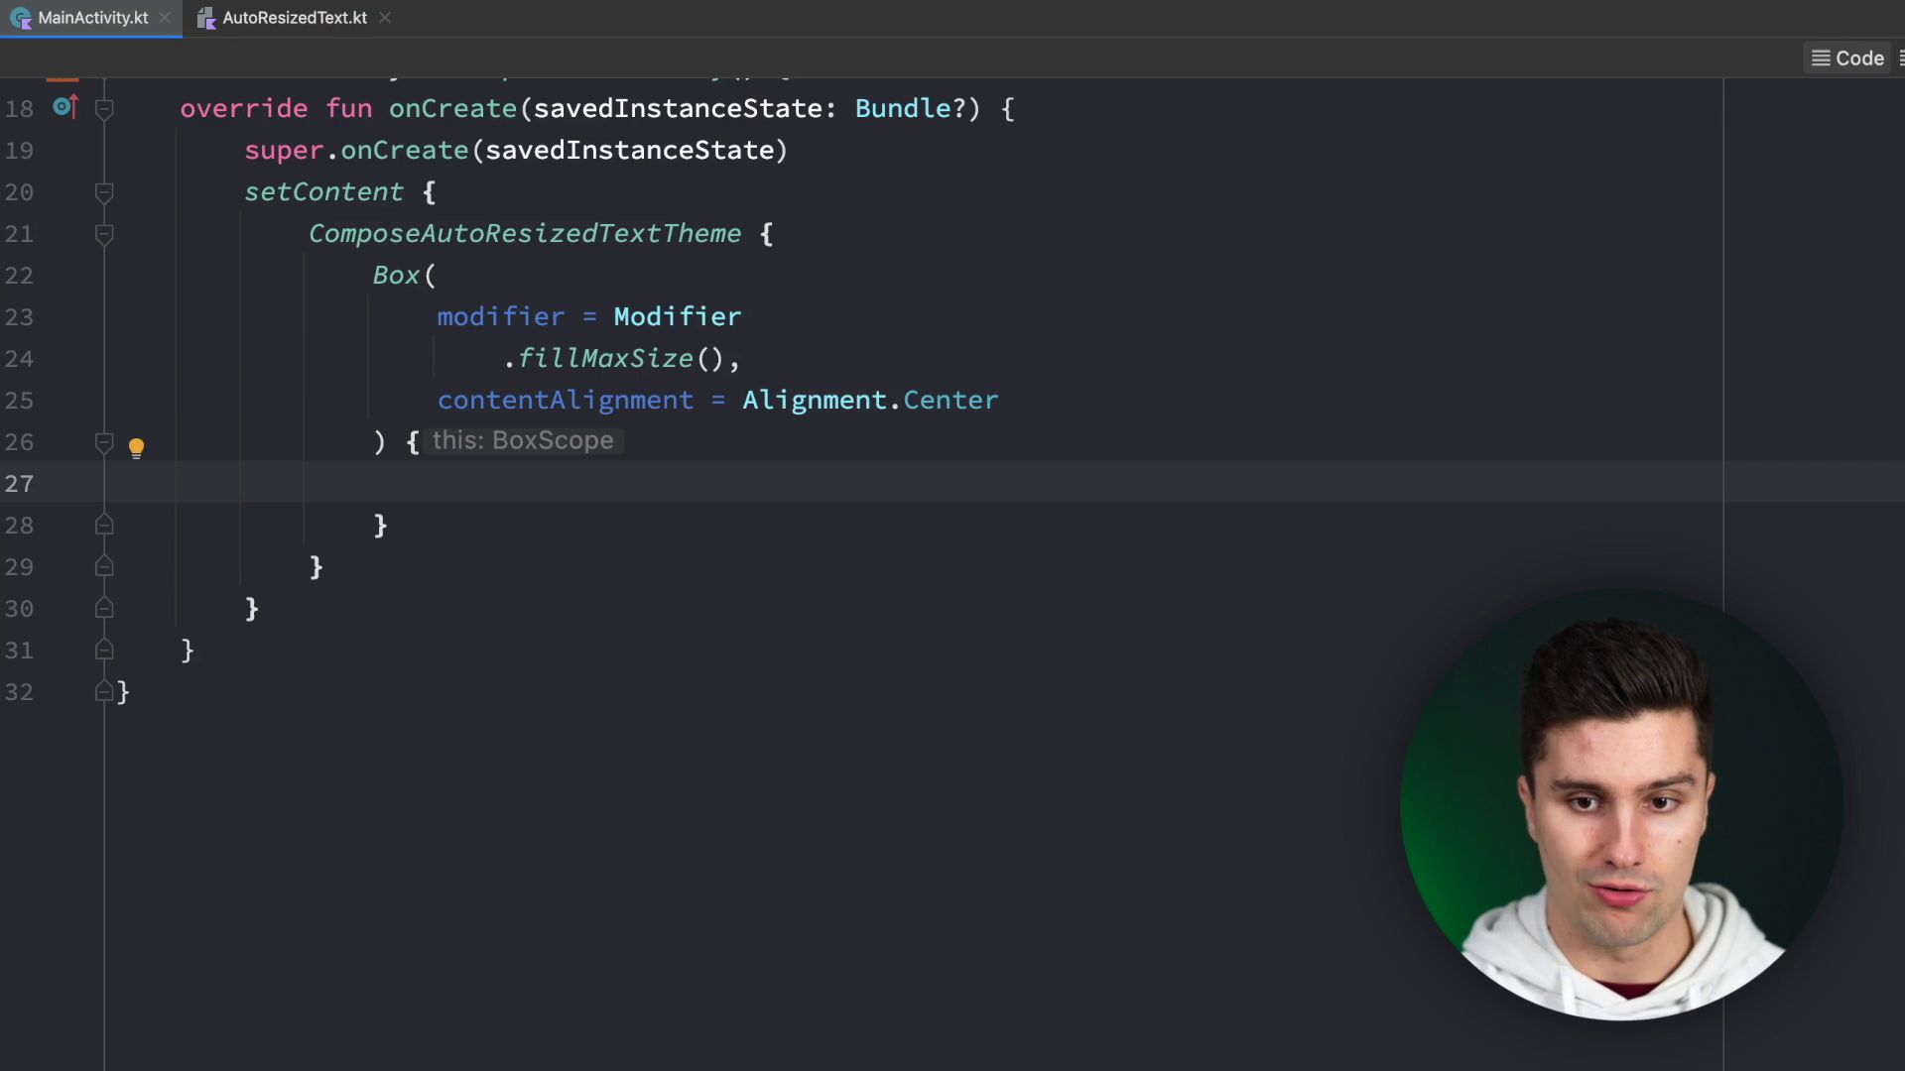
{"action": "type", "text": "Box"}
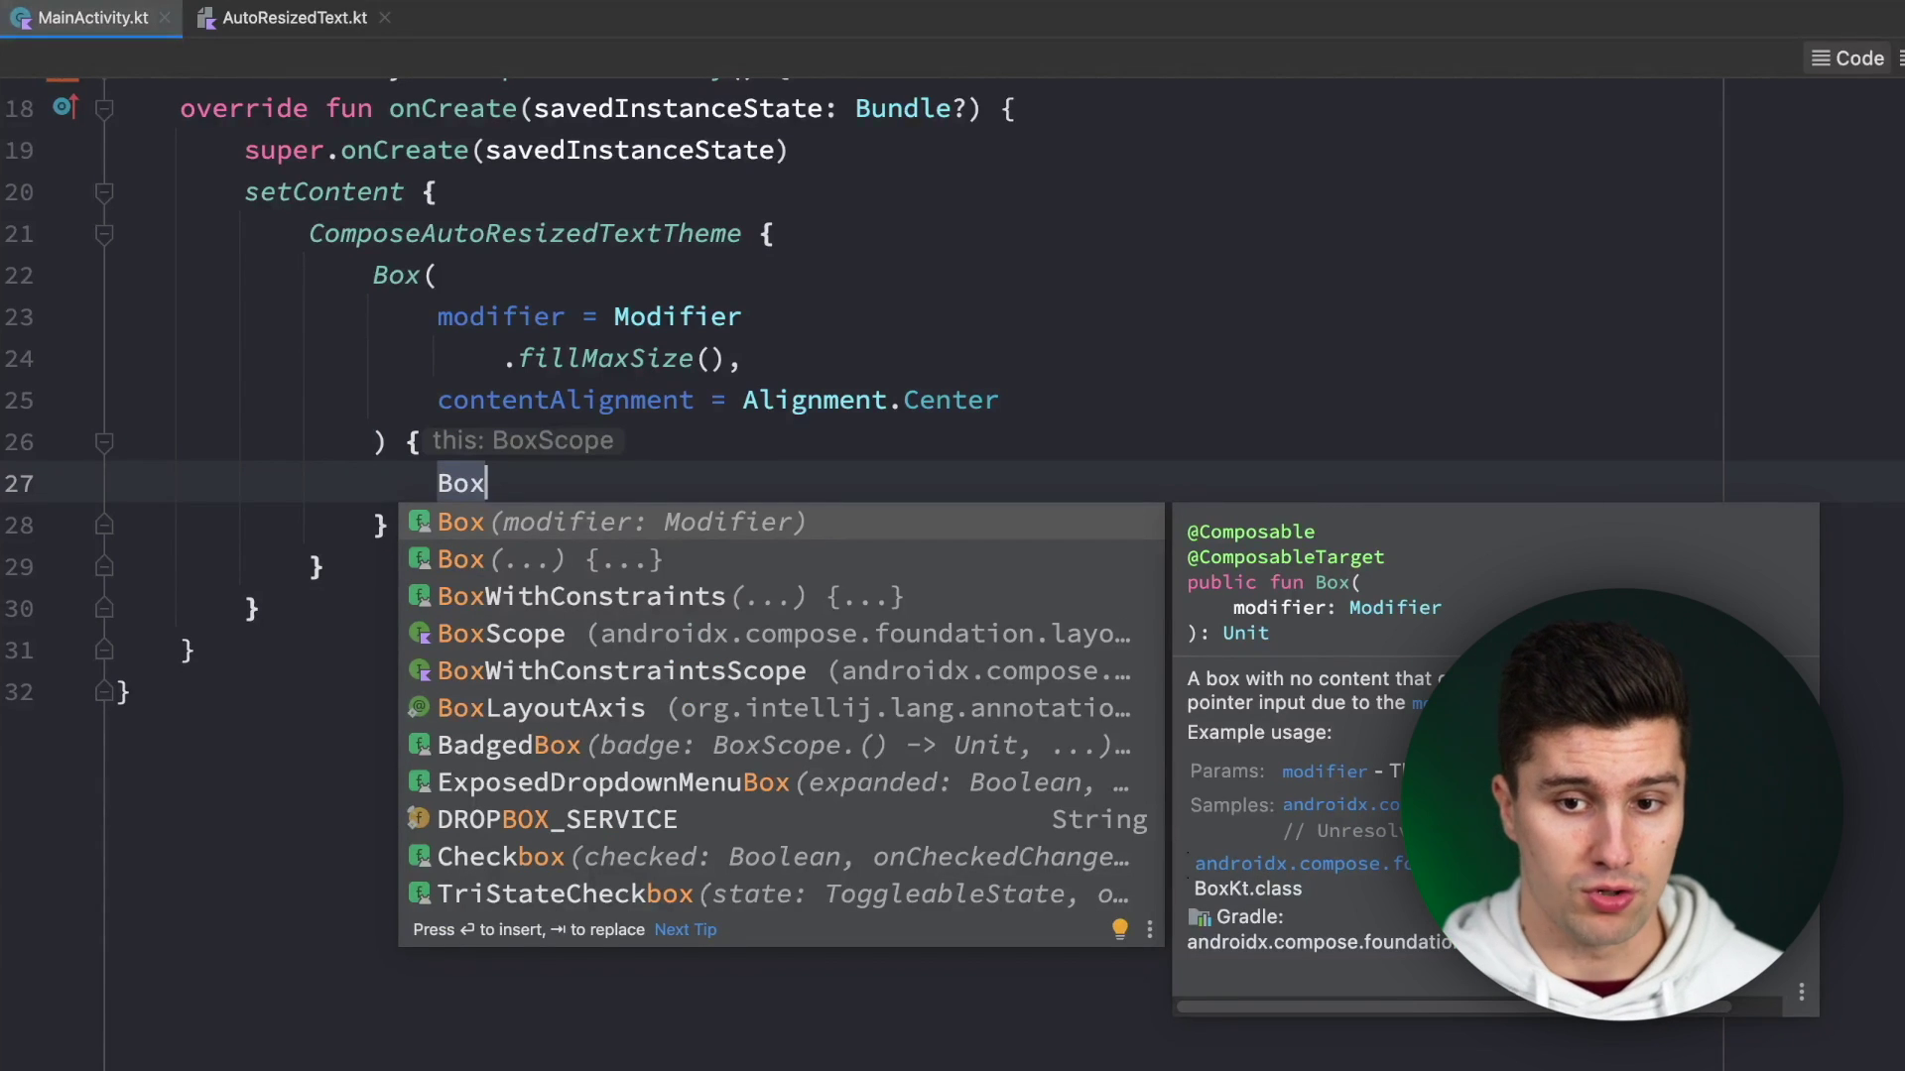
Nest an inner Box with Modifier.width(100.dp).background(Color.LightGray) inside the outer Box.
{"action": "key", "text": "Return"}
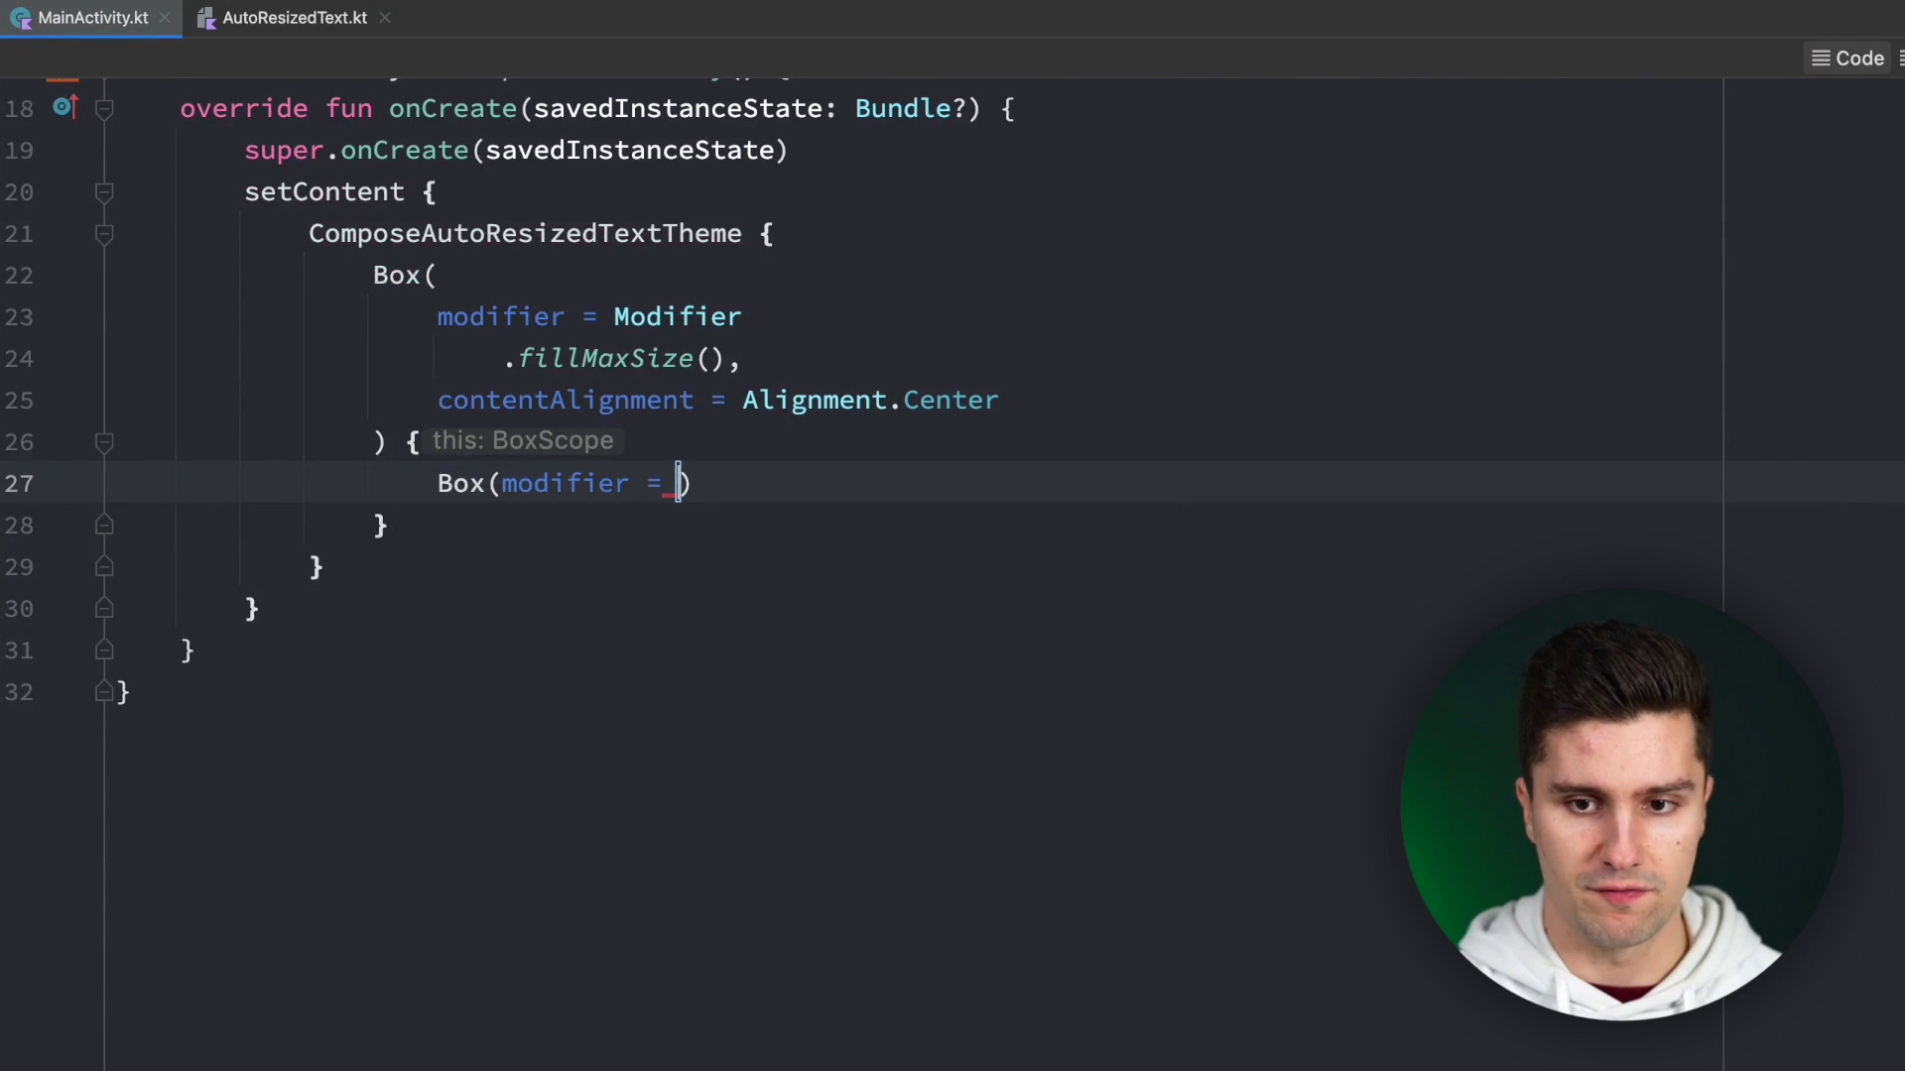
{"action": "key", "text": "alt+Left"}
{"action": "key", "text": "alt+Left"}
{"action": "key", "text": "Return"}
{"action": "key", "text": "End"}
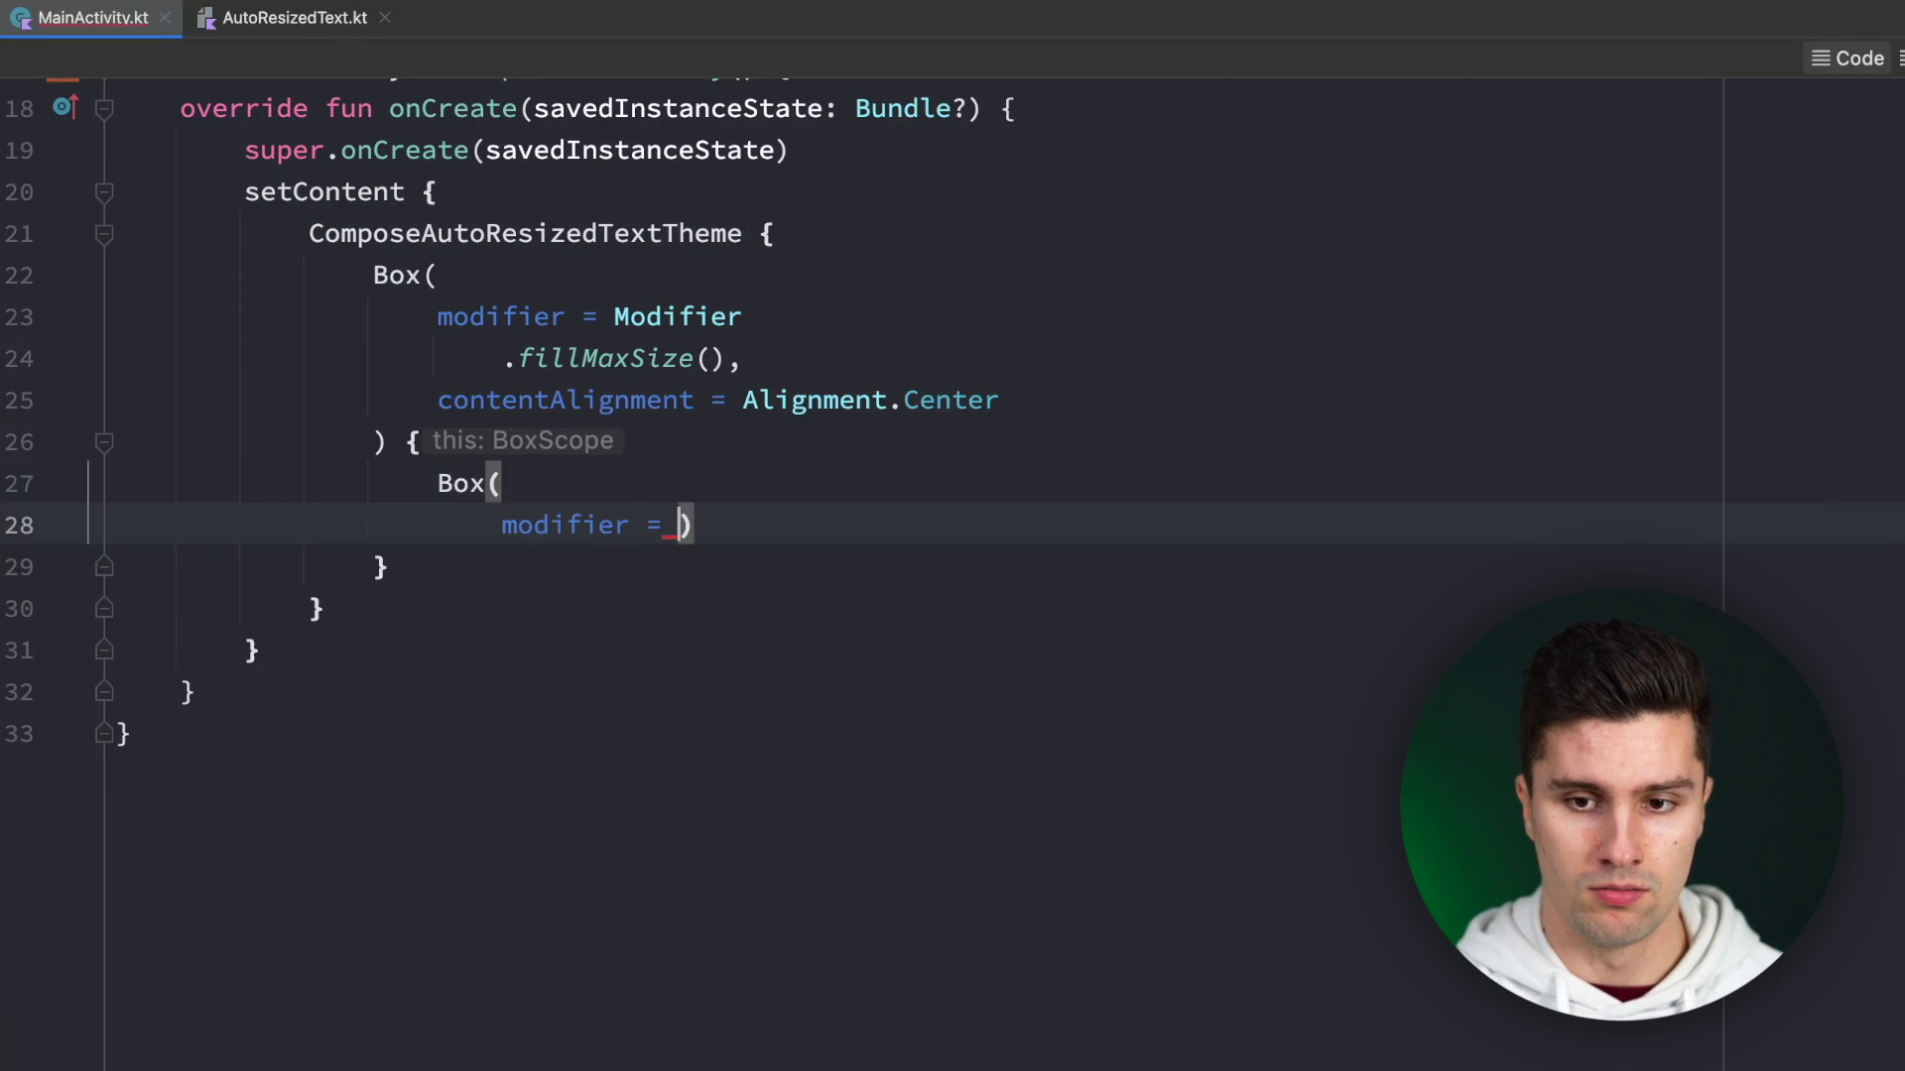
{"action": "key", "text": "Return"}
{"action": "key", "text": "Up"}
{"action": "key", "text": "End"}
{"action": "scroll", "coordinate": [969, 438], "scroll_direction": "down", "scroll_amount": 4}
{"action": "type", "text": "Mod"}
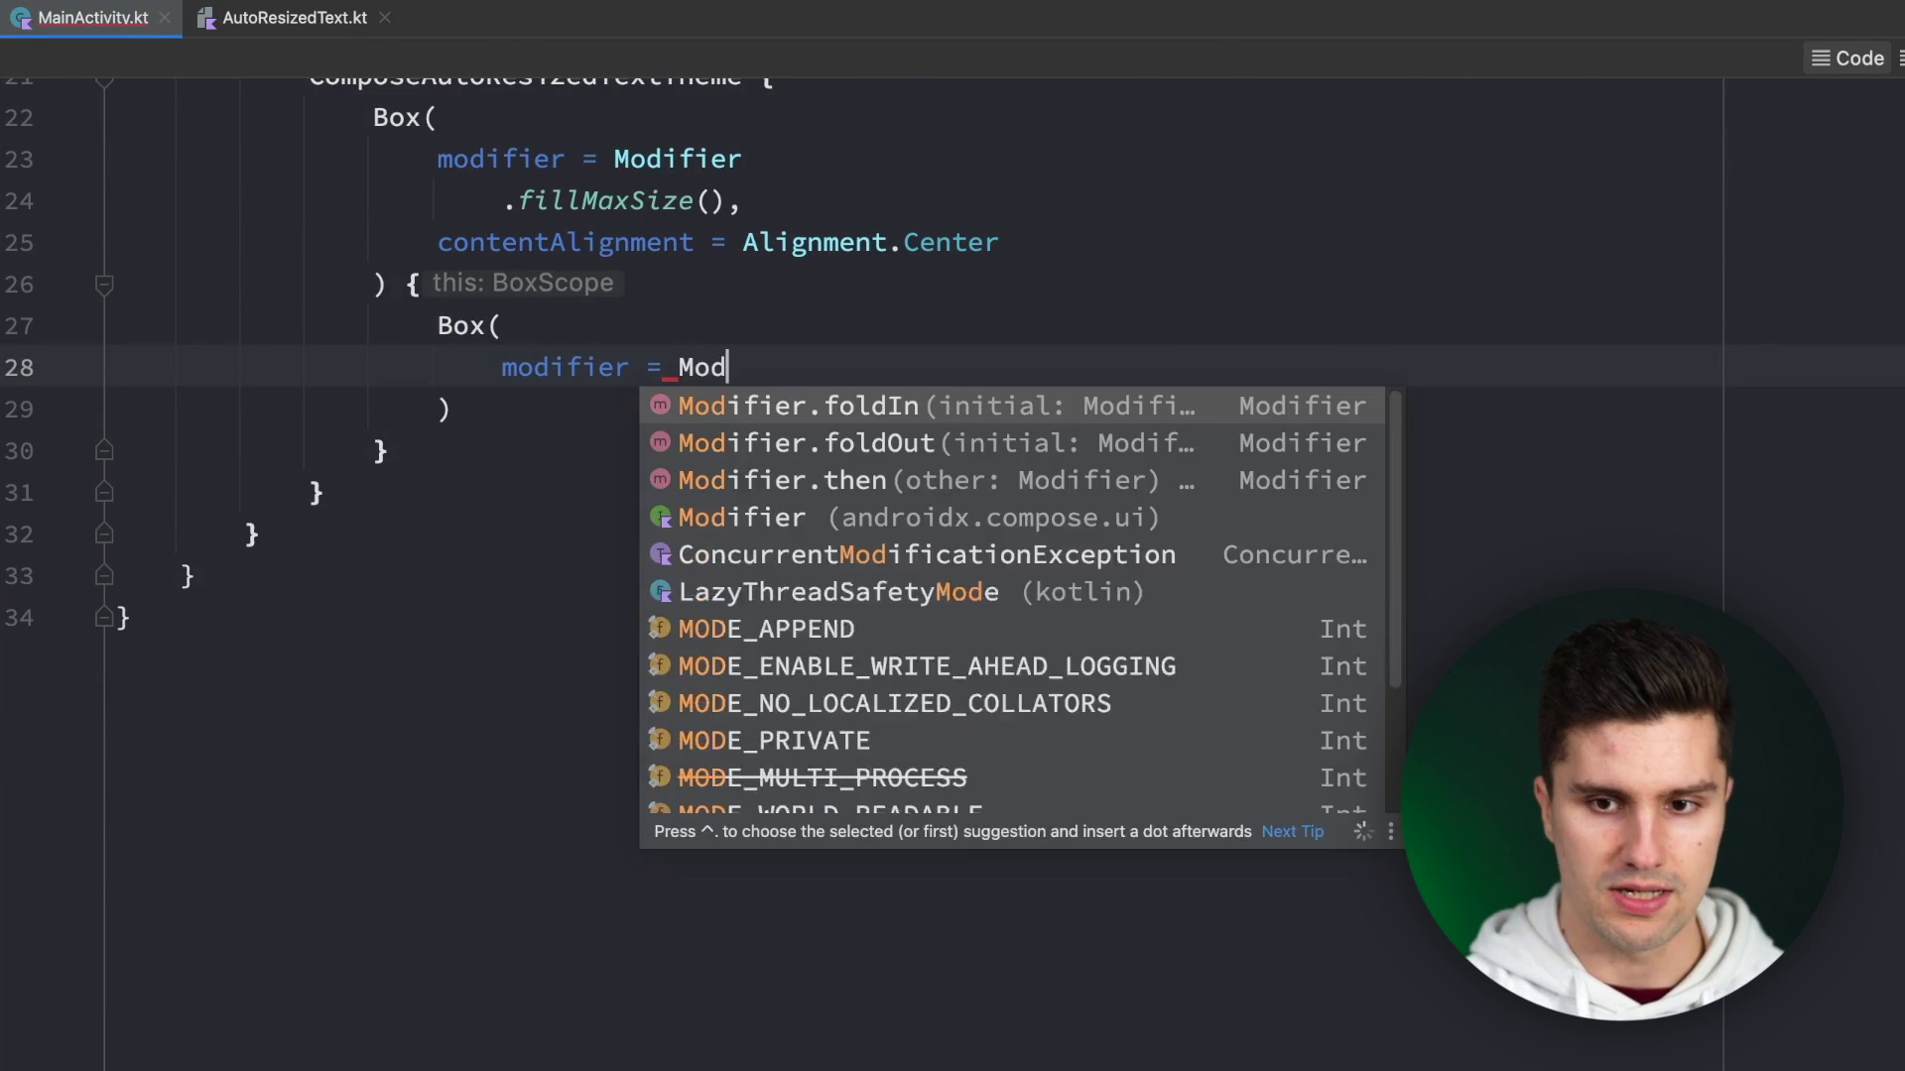
{"action": "type", "text": "ifier"}
{"action": "key", "text": "Return"}
{"action": "key", "text": "Return"}
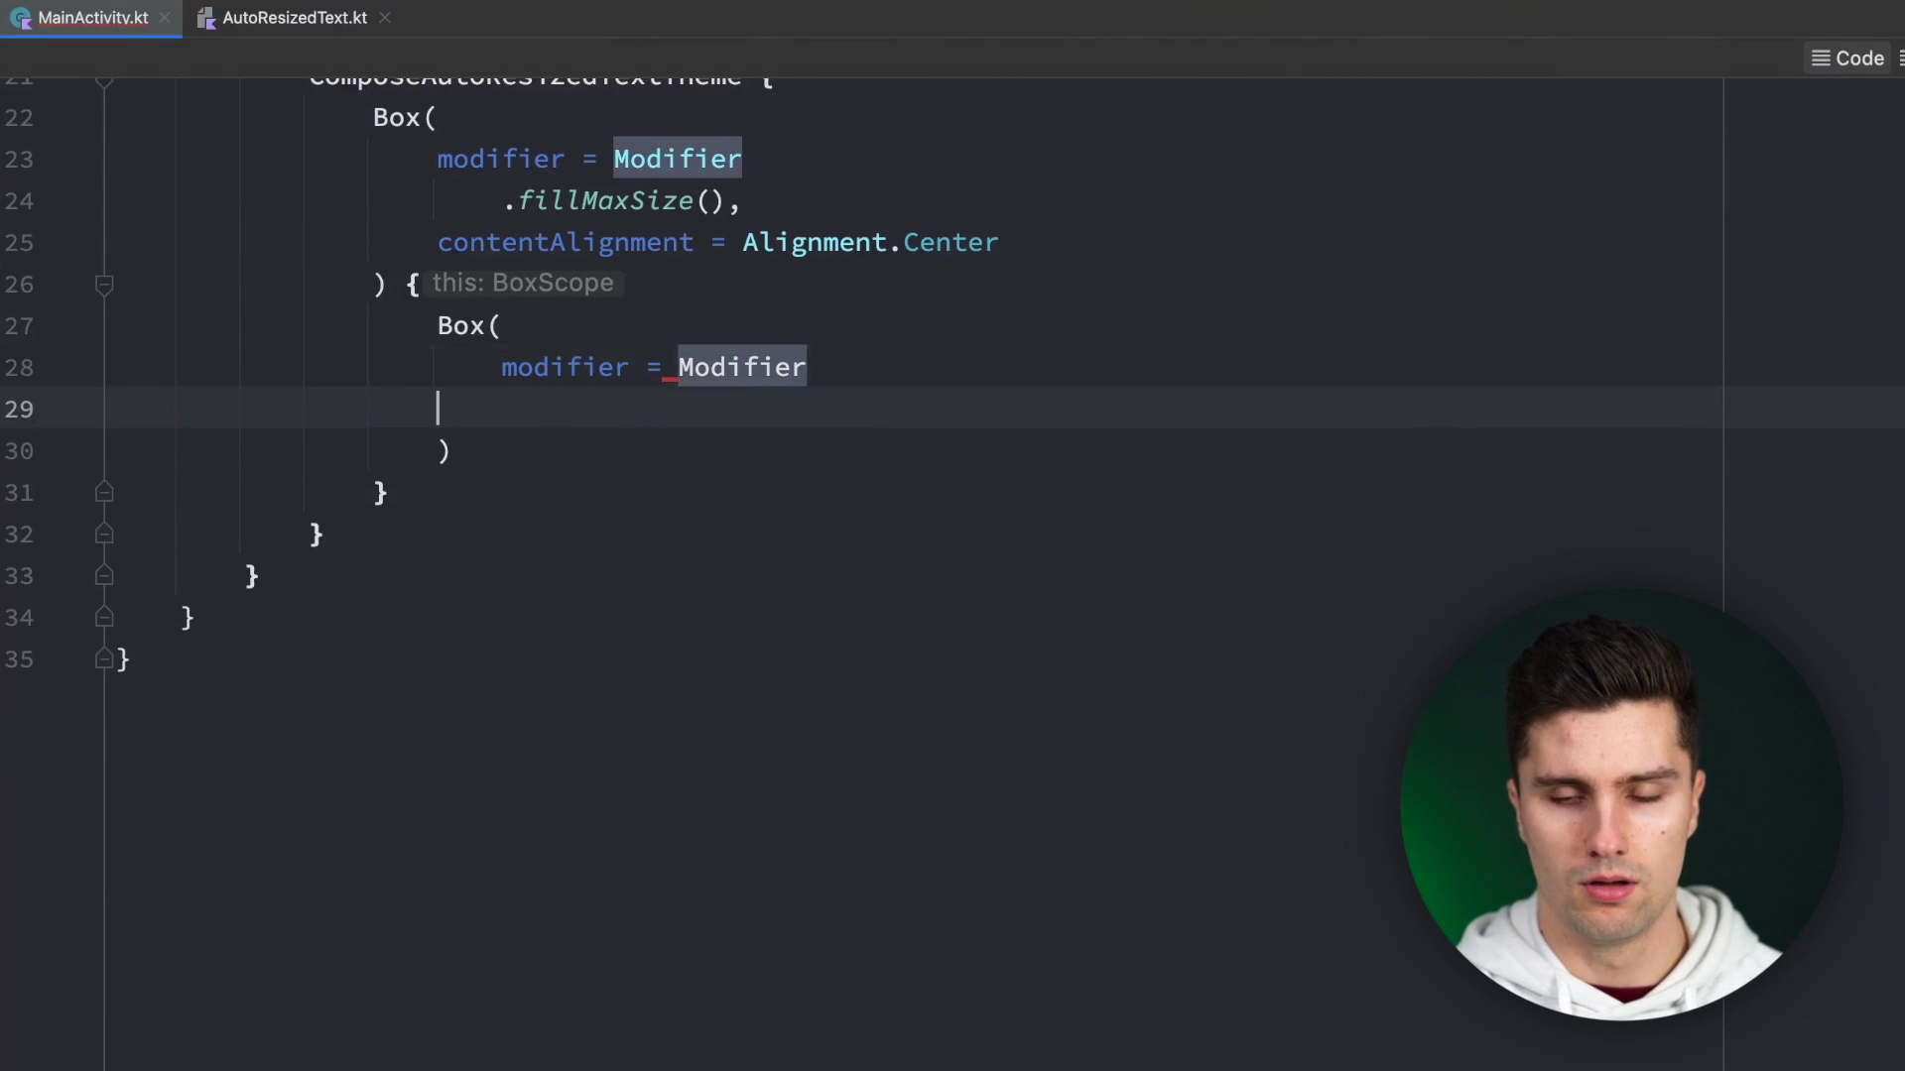
{"action": "type", "text": ".width(100.dp"}
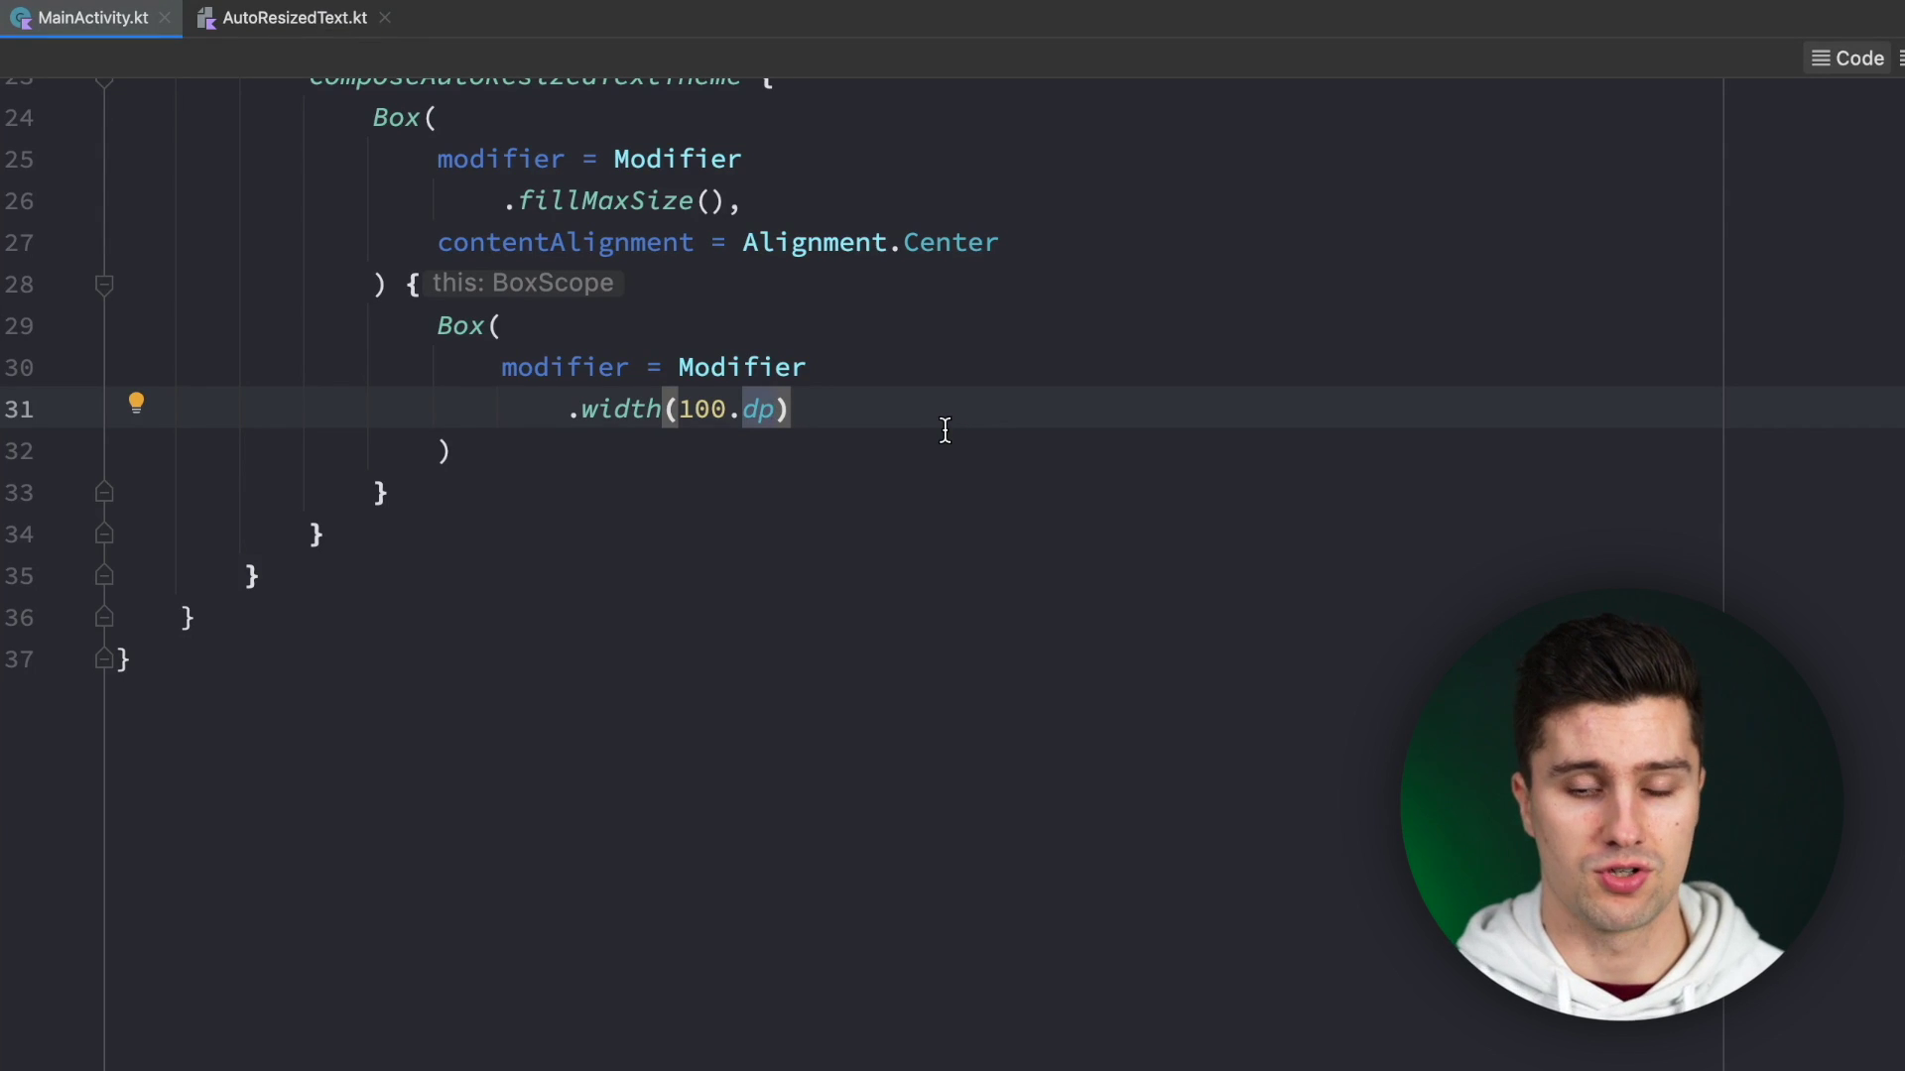
{"action": "key", "text": "Return"}
{"action": "type", "text": "."}
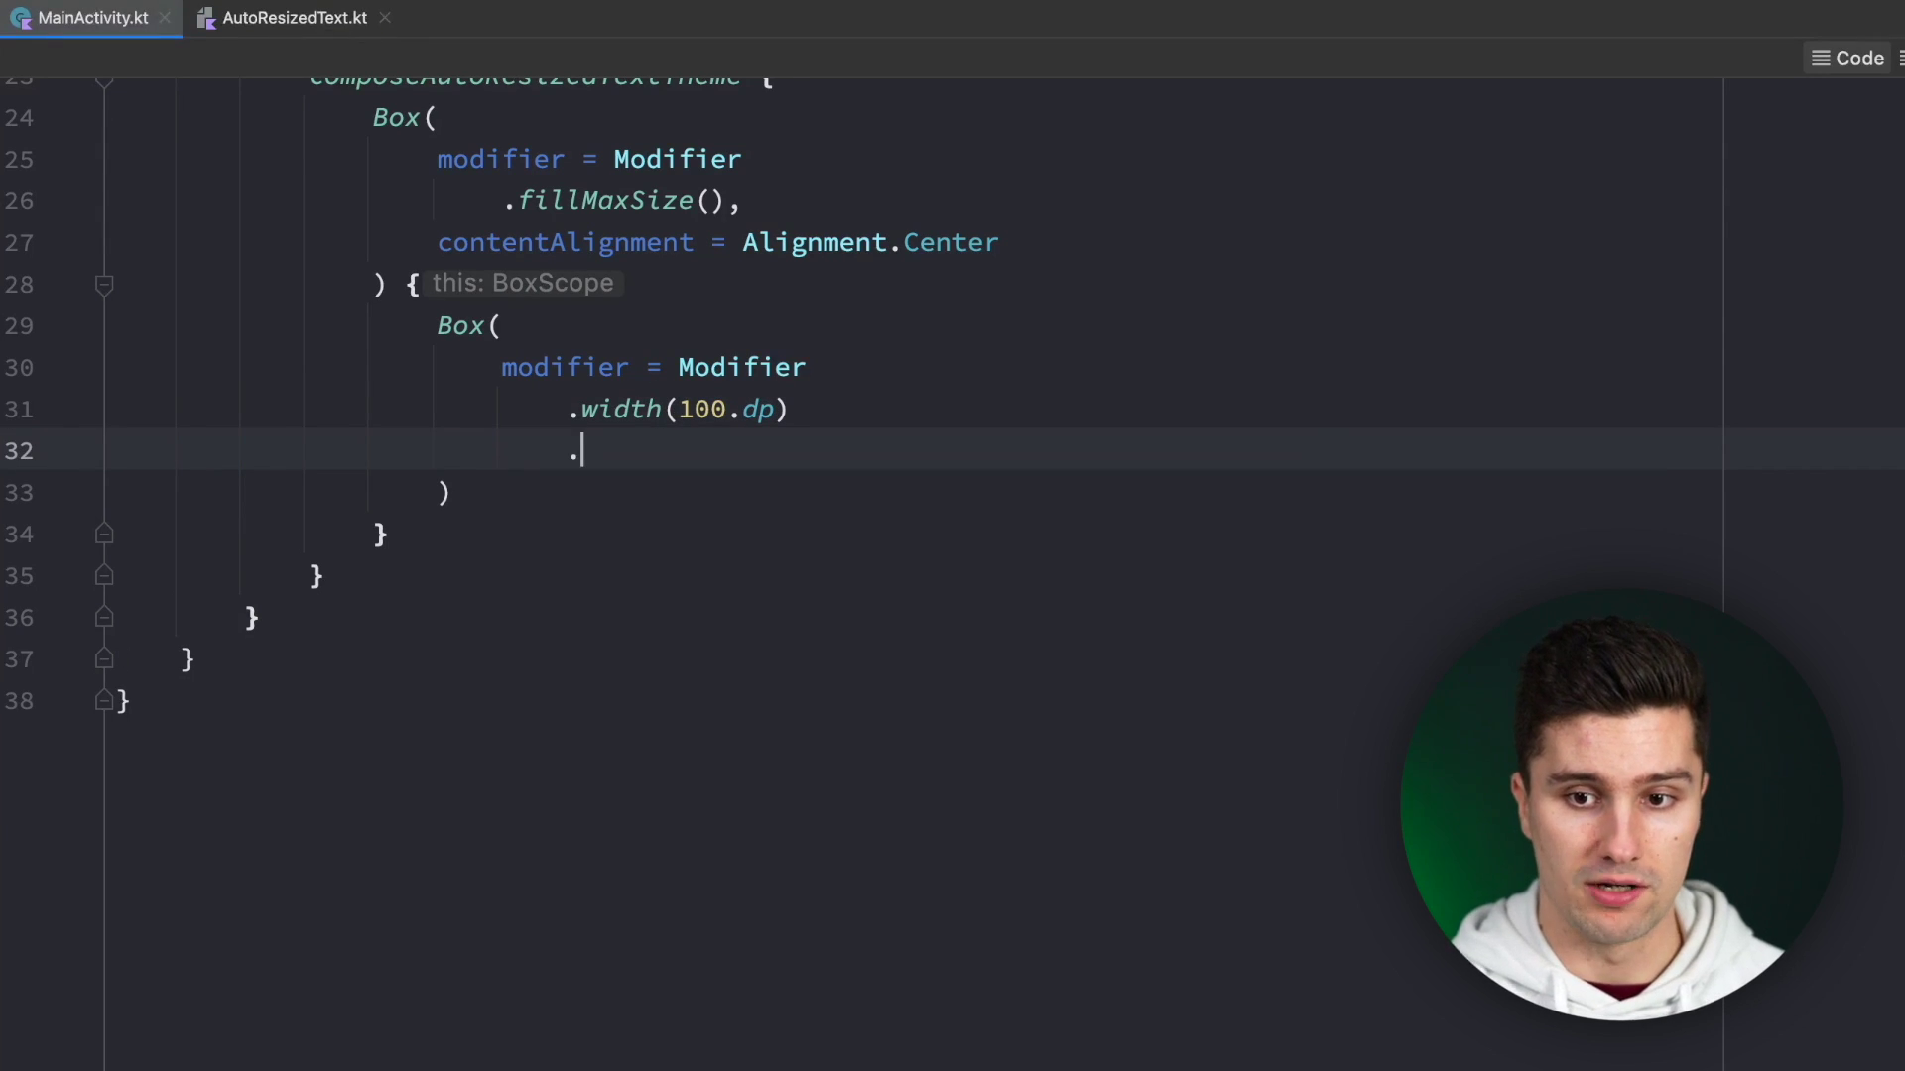
{"action": "type", "text": "back"}
{"action": "key", "text": "Return"}
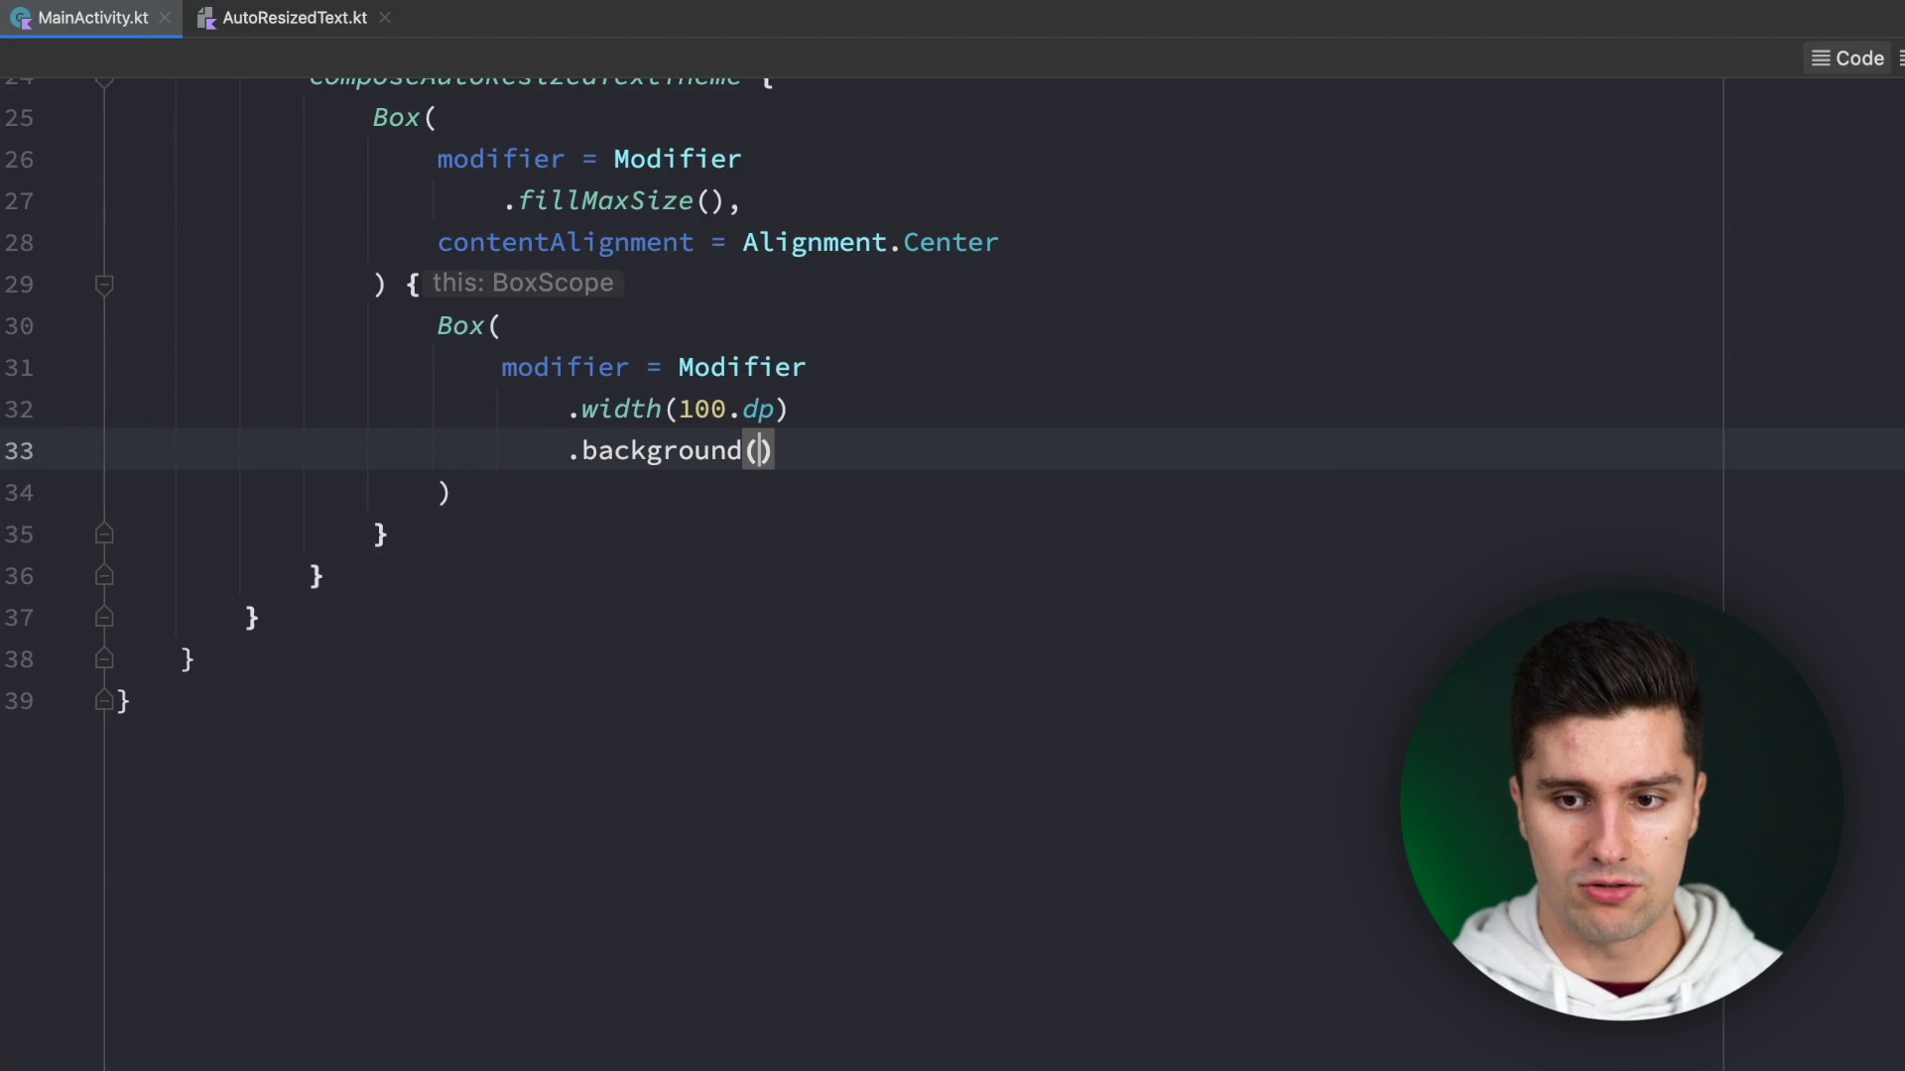
{"action": "type", "text": "Color."}
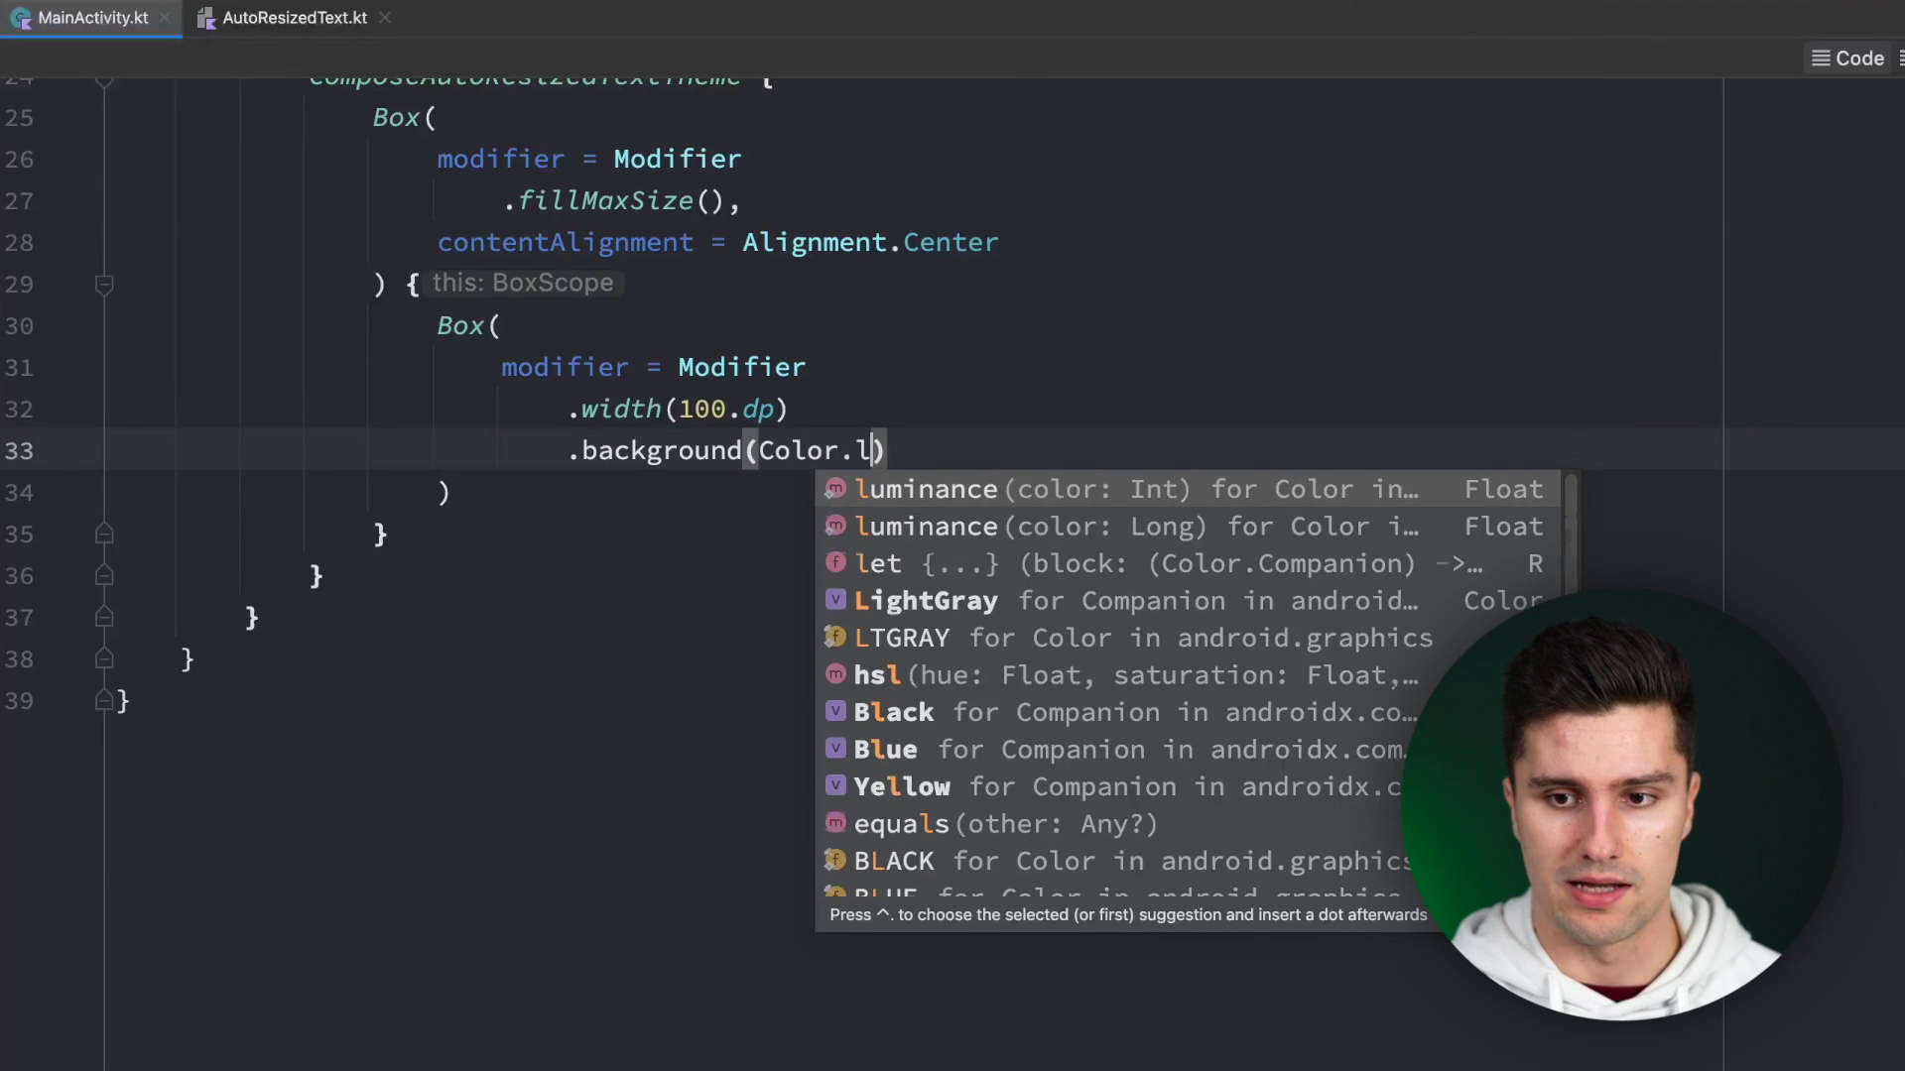
{"action": "type", "text": "Li"}
{"action": "key", "text": "Return"}
{"action": "key", "text": "Down"}
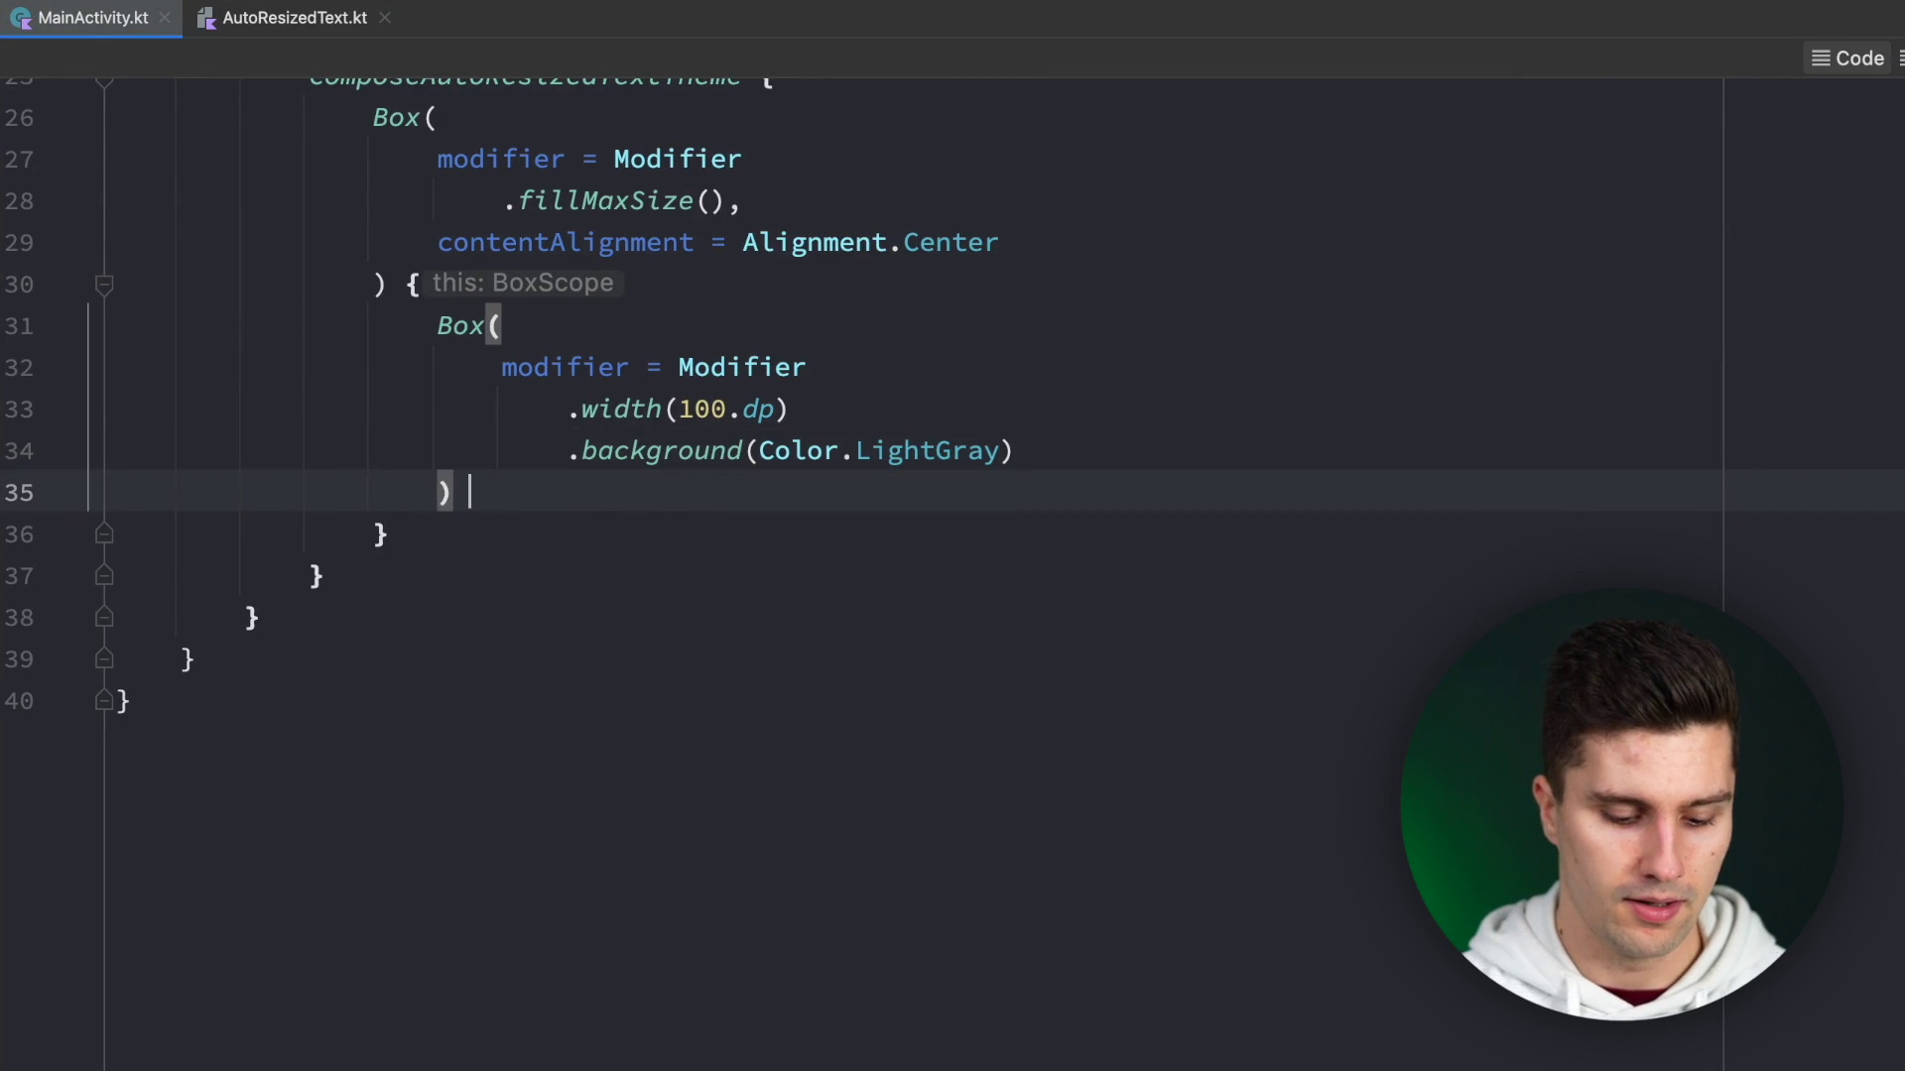
{"action": "type", "text": "{"}
Add a Text("Hello world") in the inner Box with MaterialTheme.typography.h2 style and softWrap = false.
{"action": "key", "text": "Delete"}
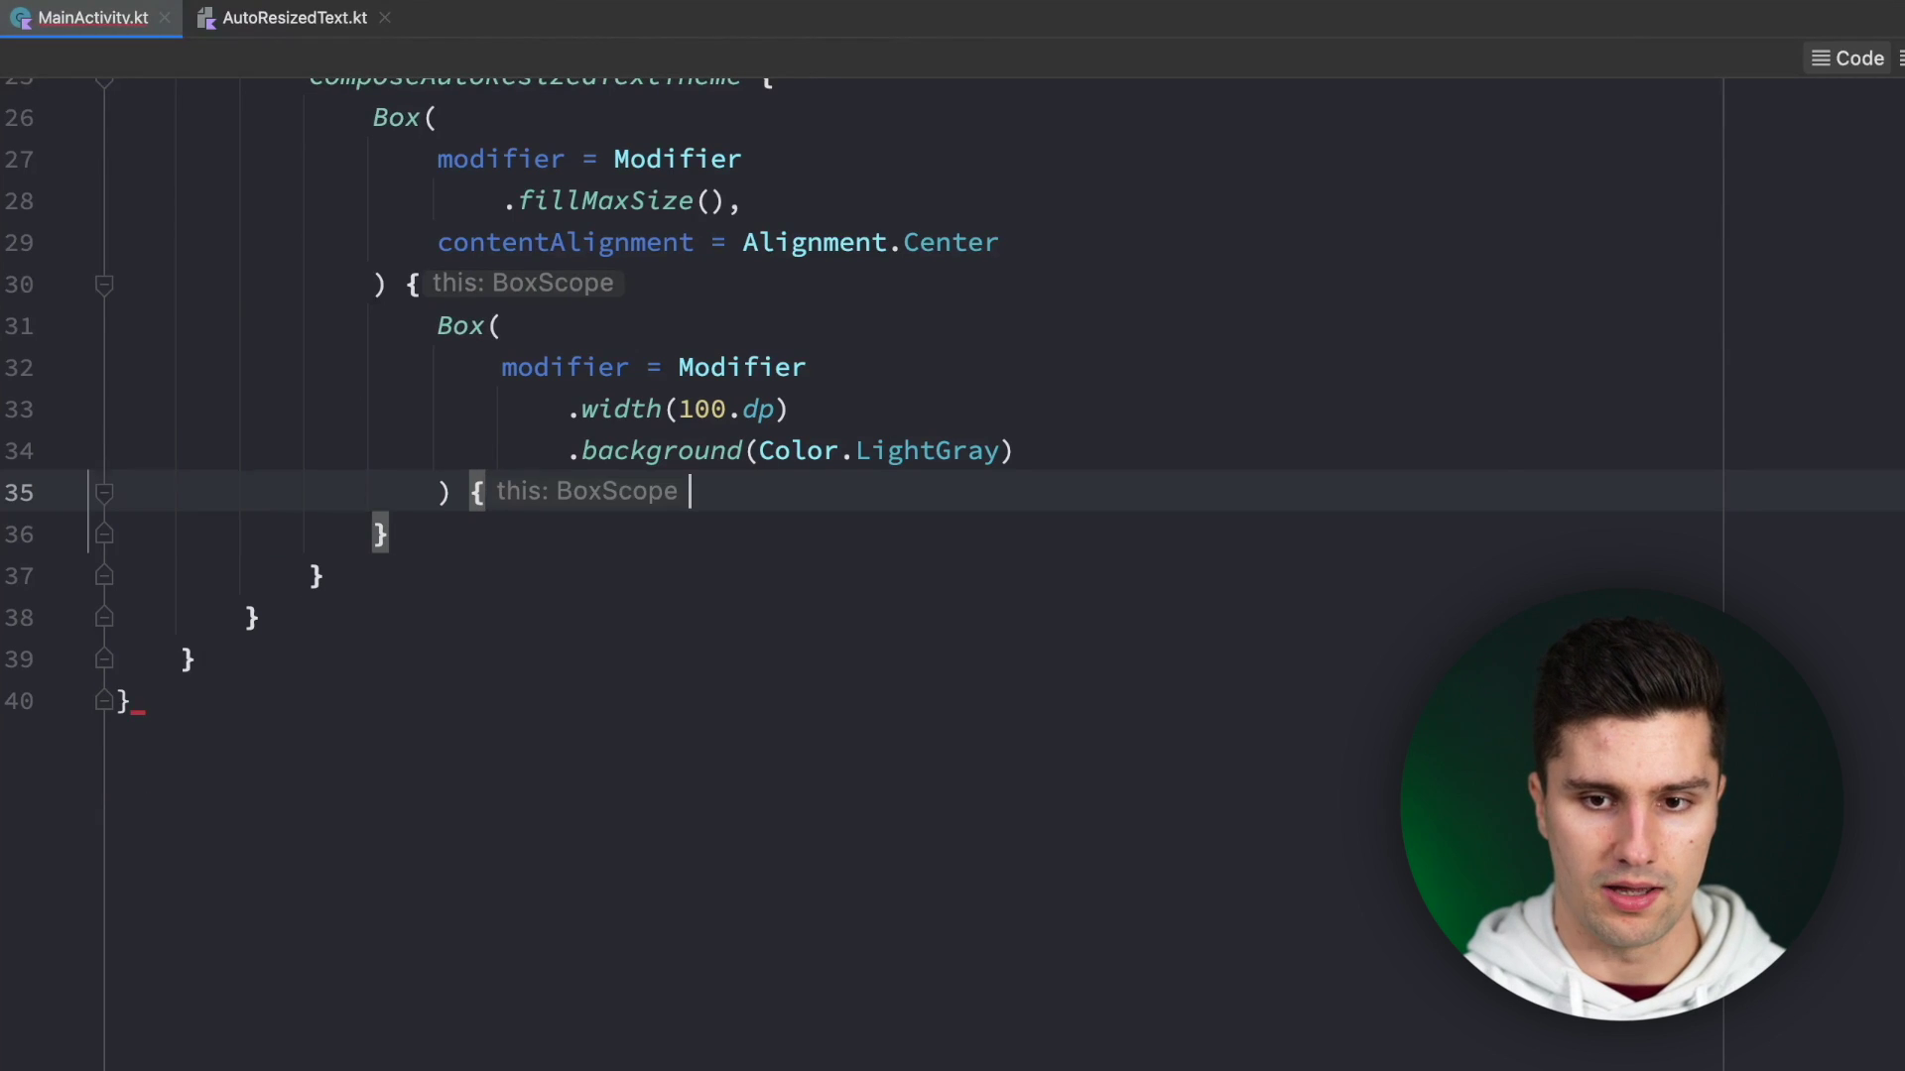
{"action": "key", "text": "Return"}
{"action": "type", "text": "Text"}
{"action": "key", "text": "Return"}
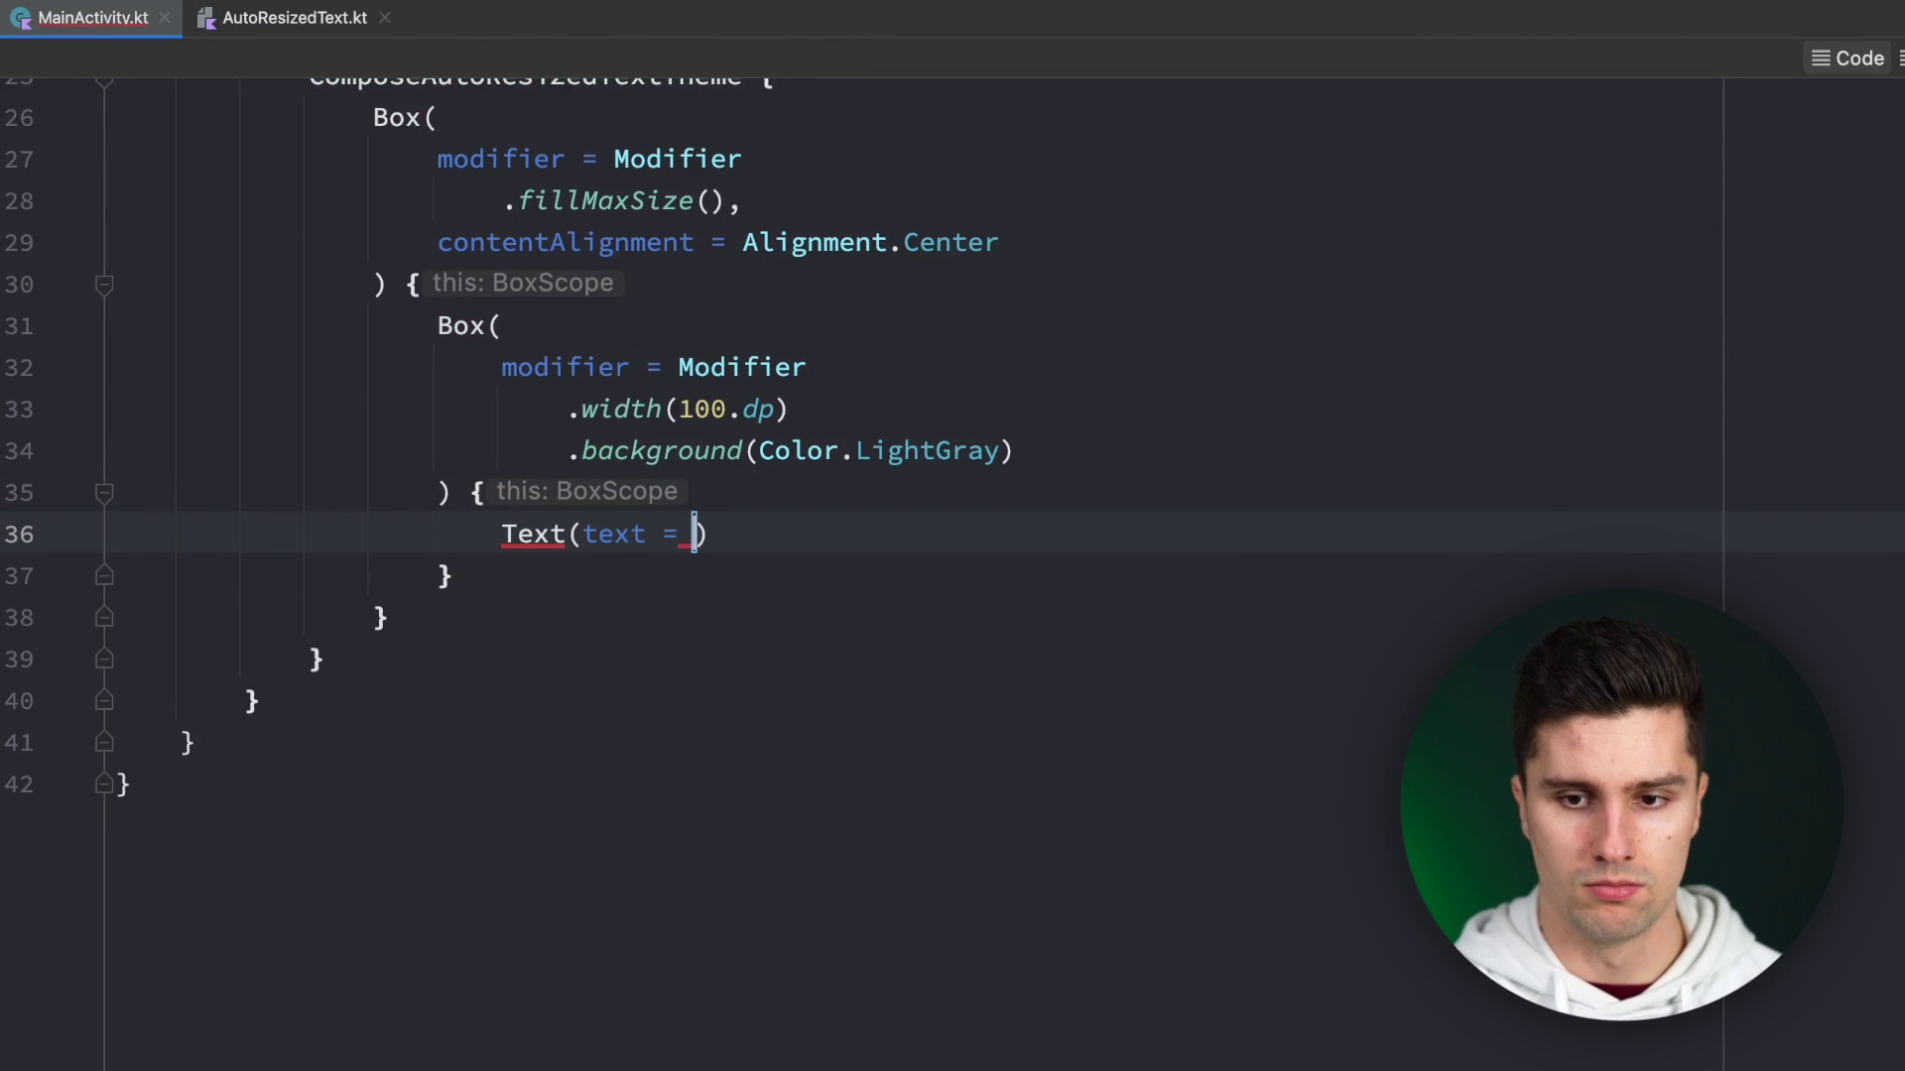
{"action": "key", "text": "Return"}
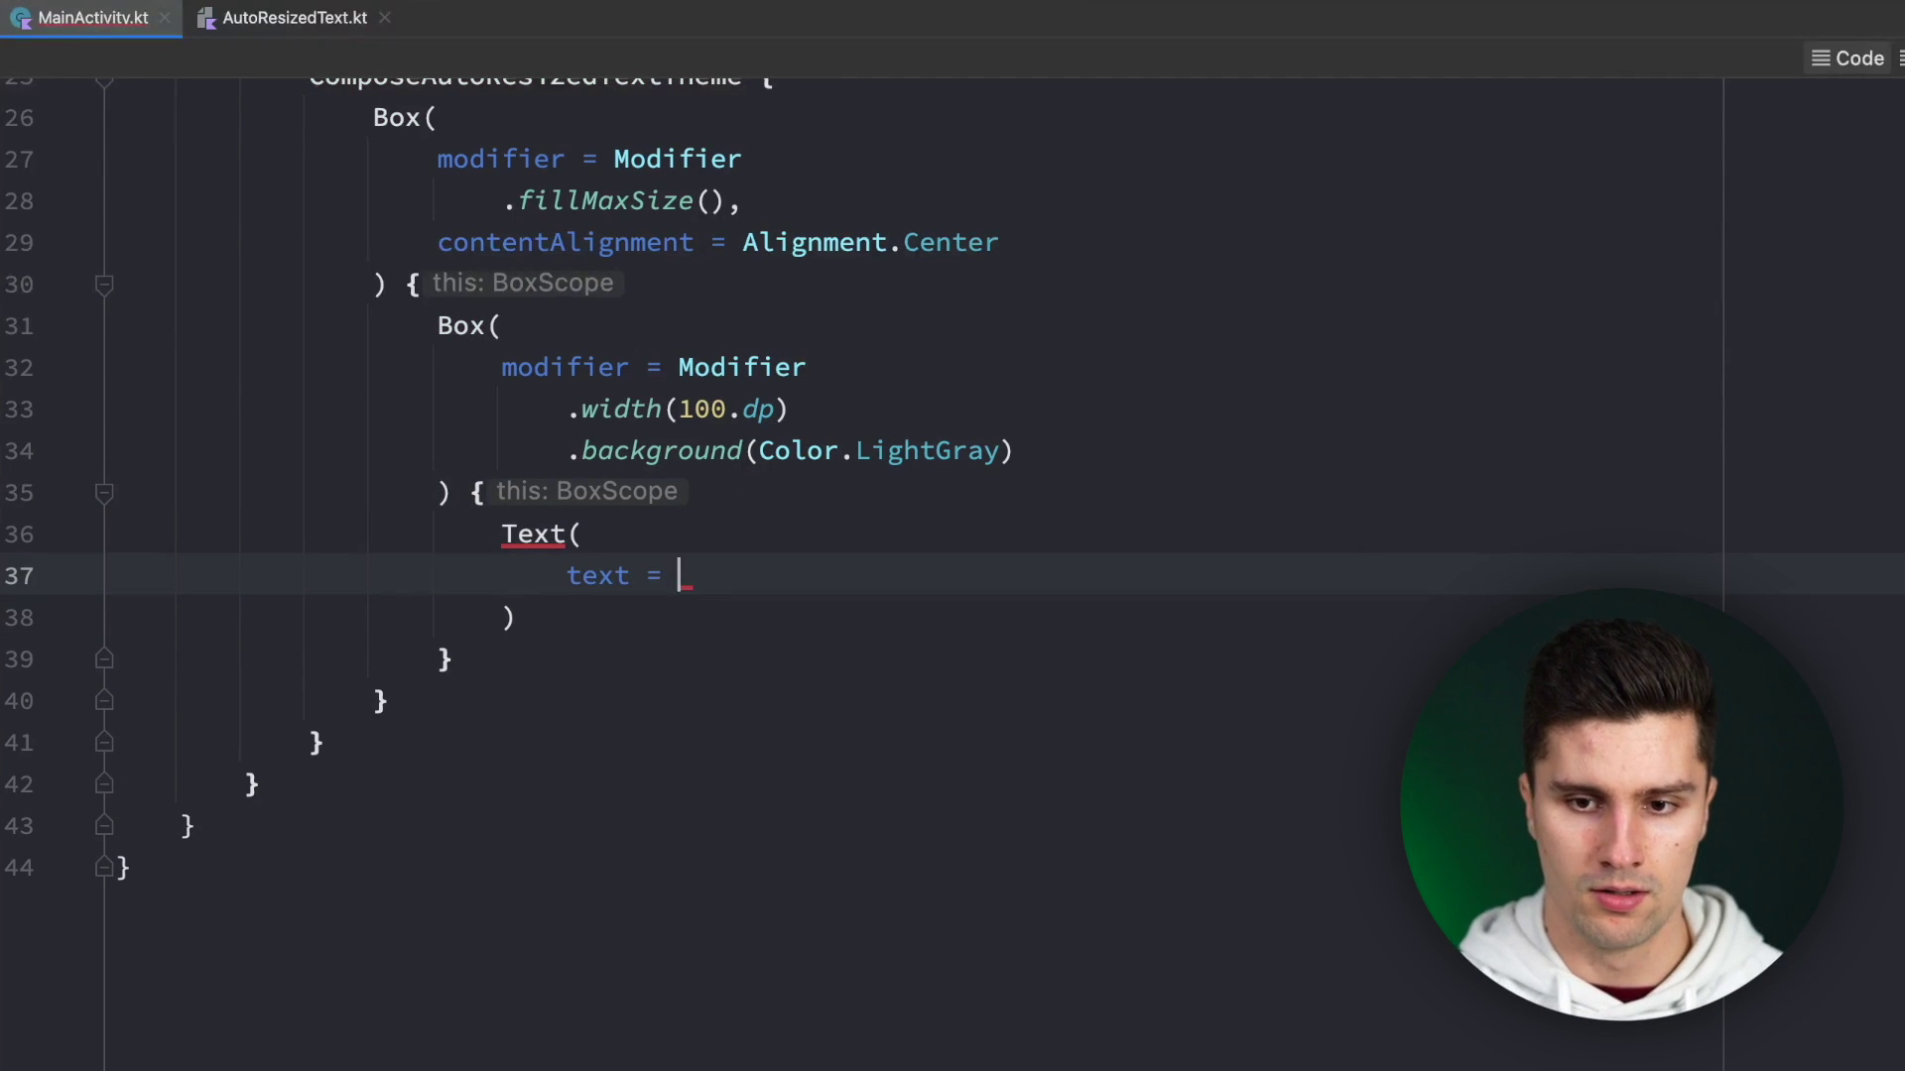
{"action": "type", "text": "\"§ello"}
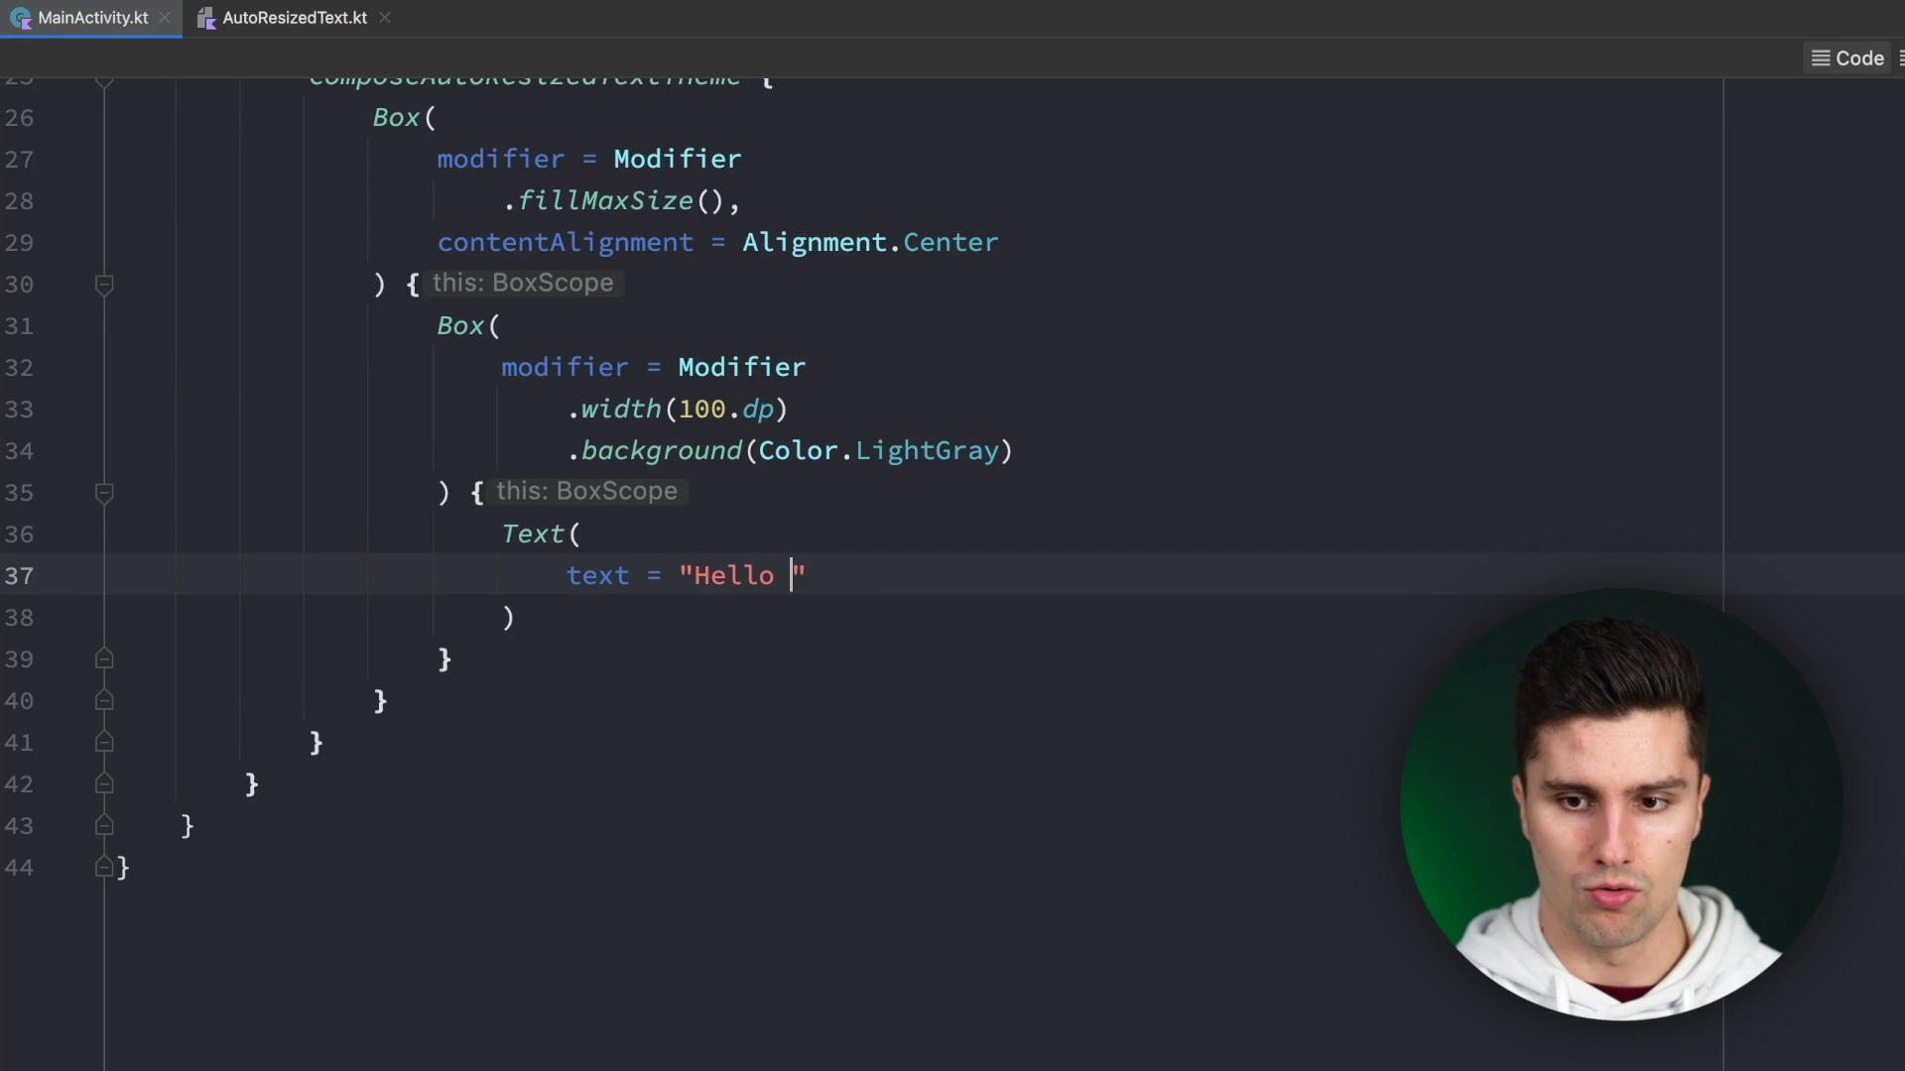
{"action": "type", "text": "\","}
{"action": "key", "text": "Return"}
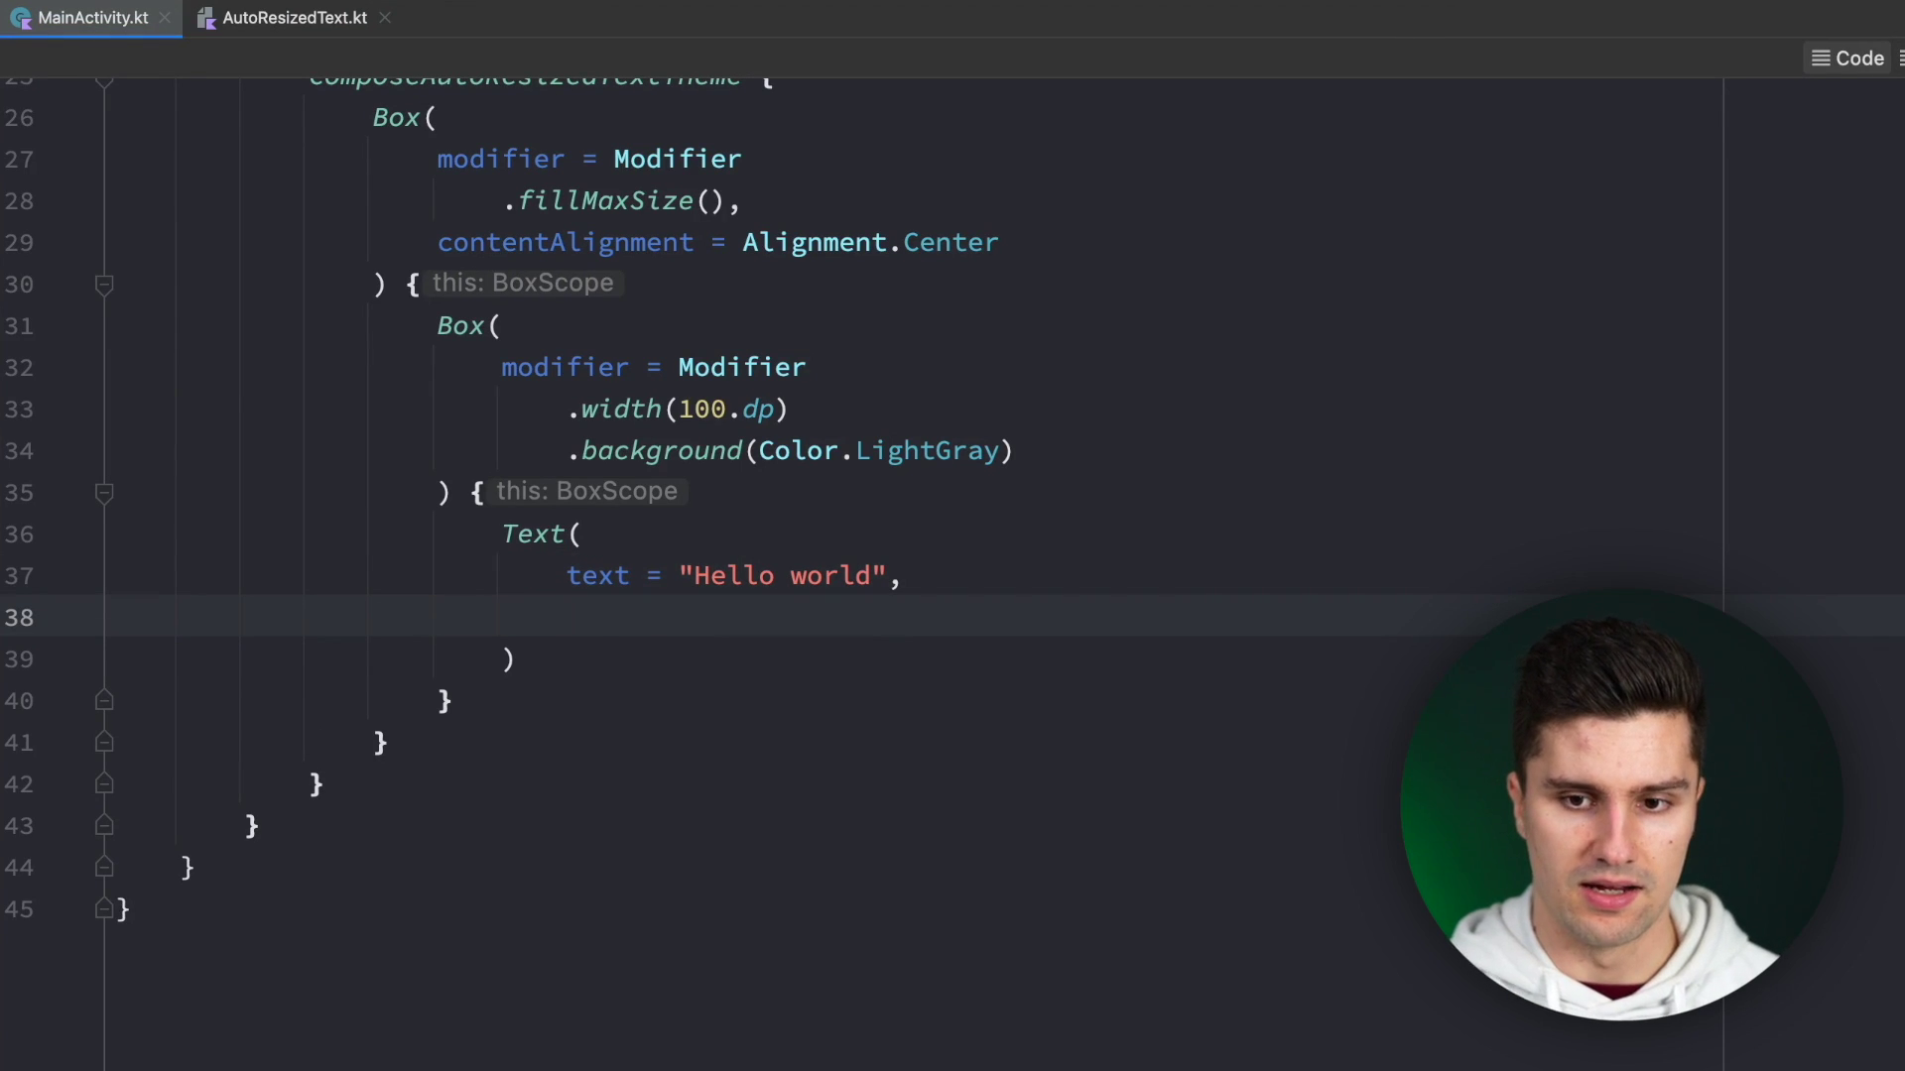
{"action": "type", "text": "style = Mae"}
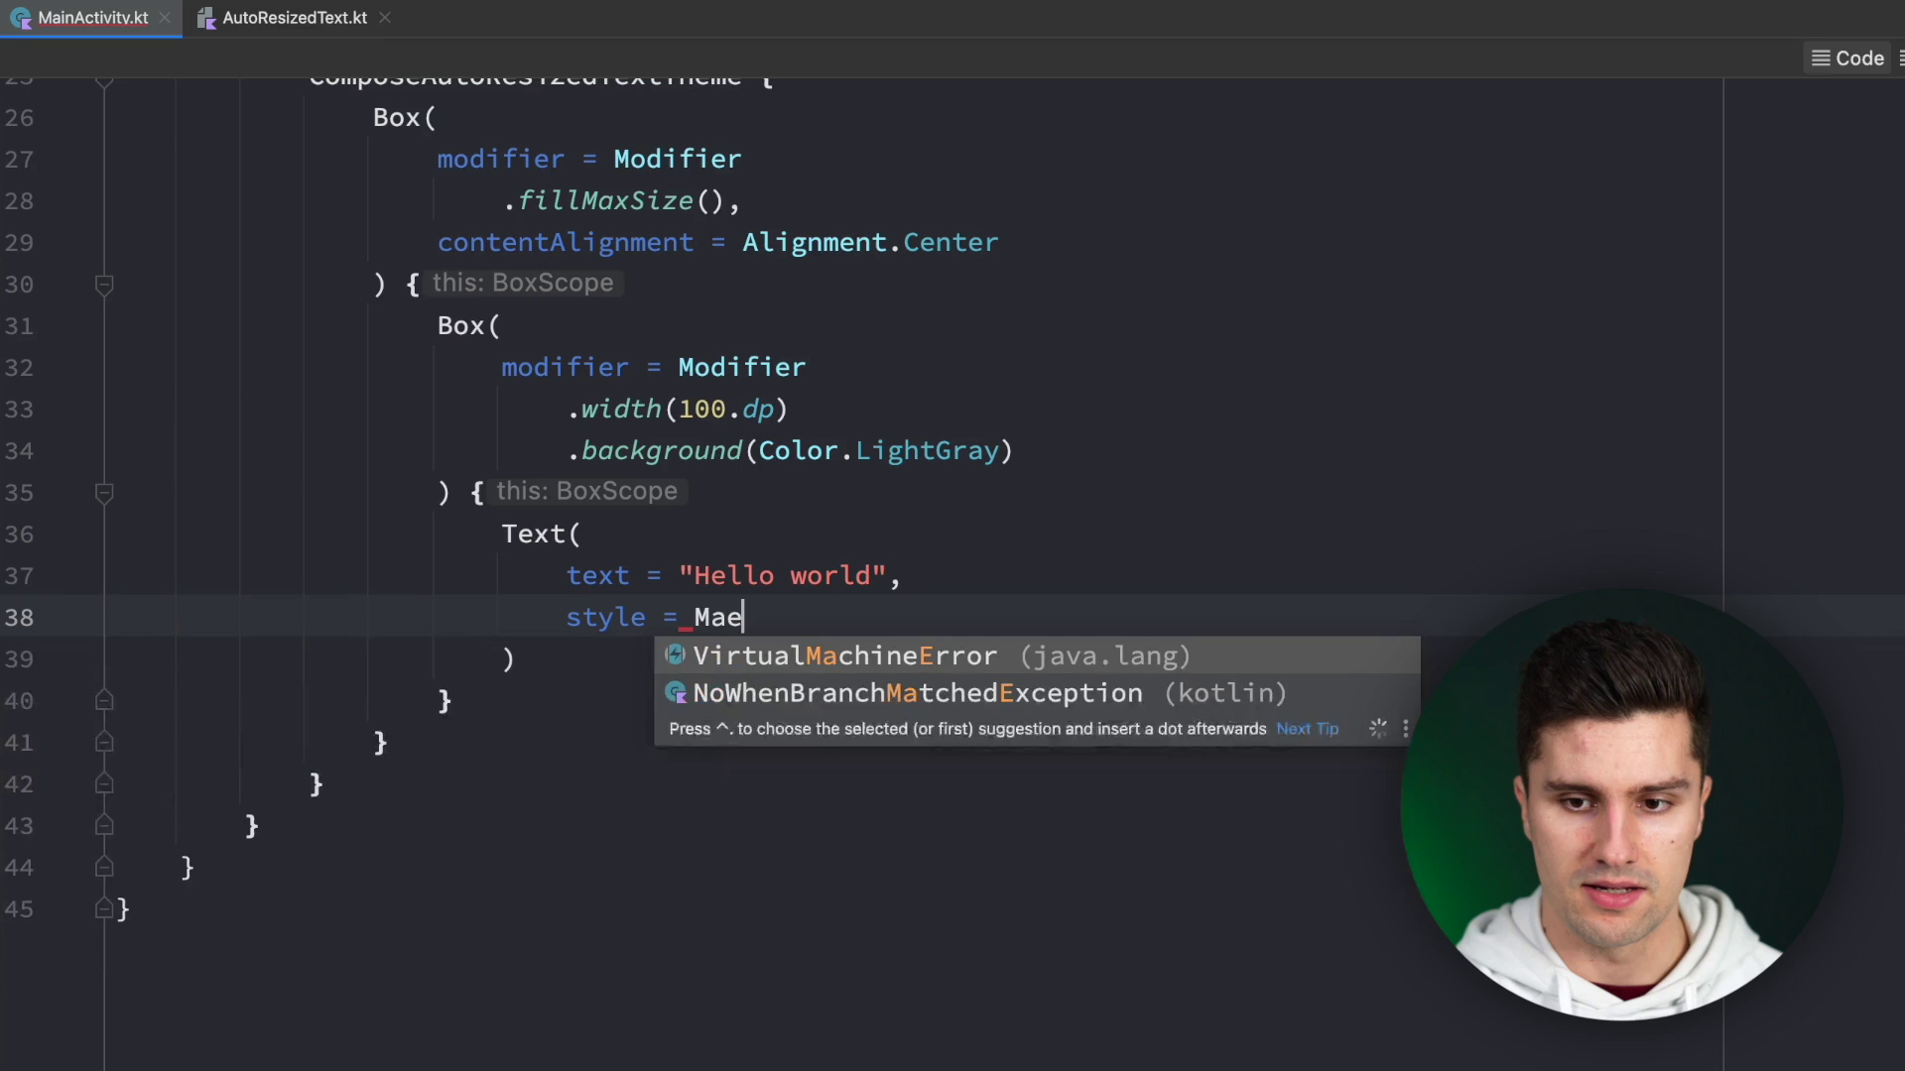
{"action": "key", "text": "BackSpace"}
{"action": "type", "text": "terialTheme."}
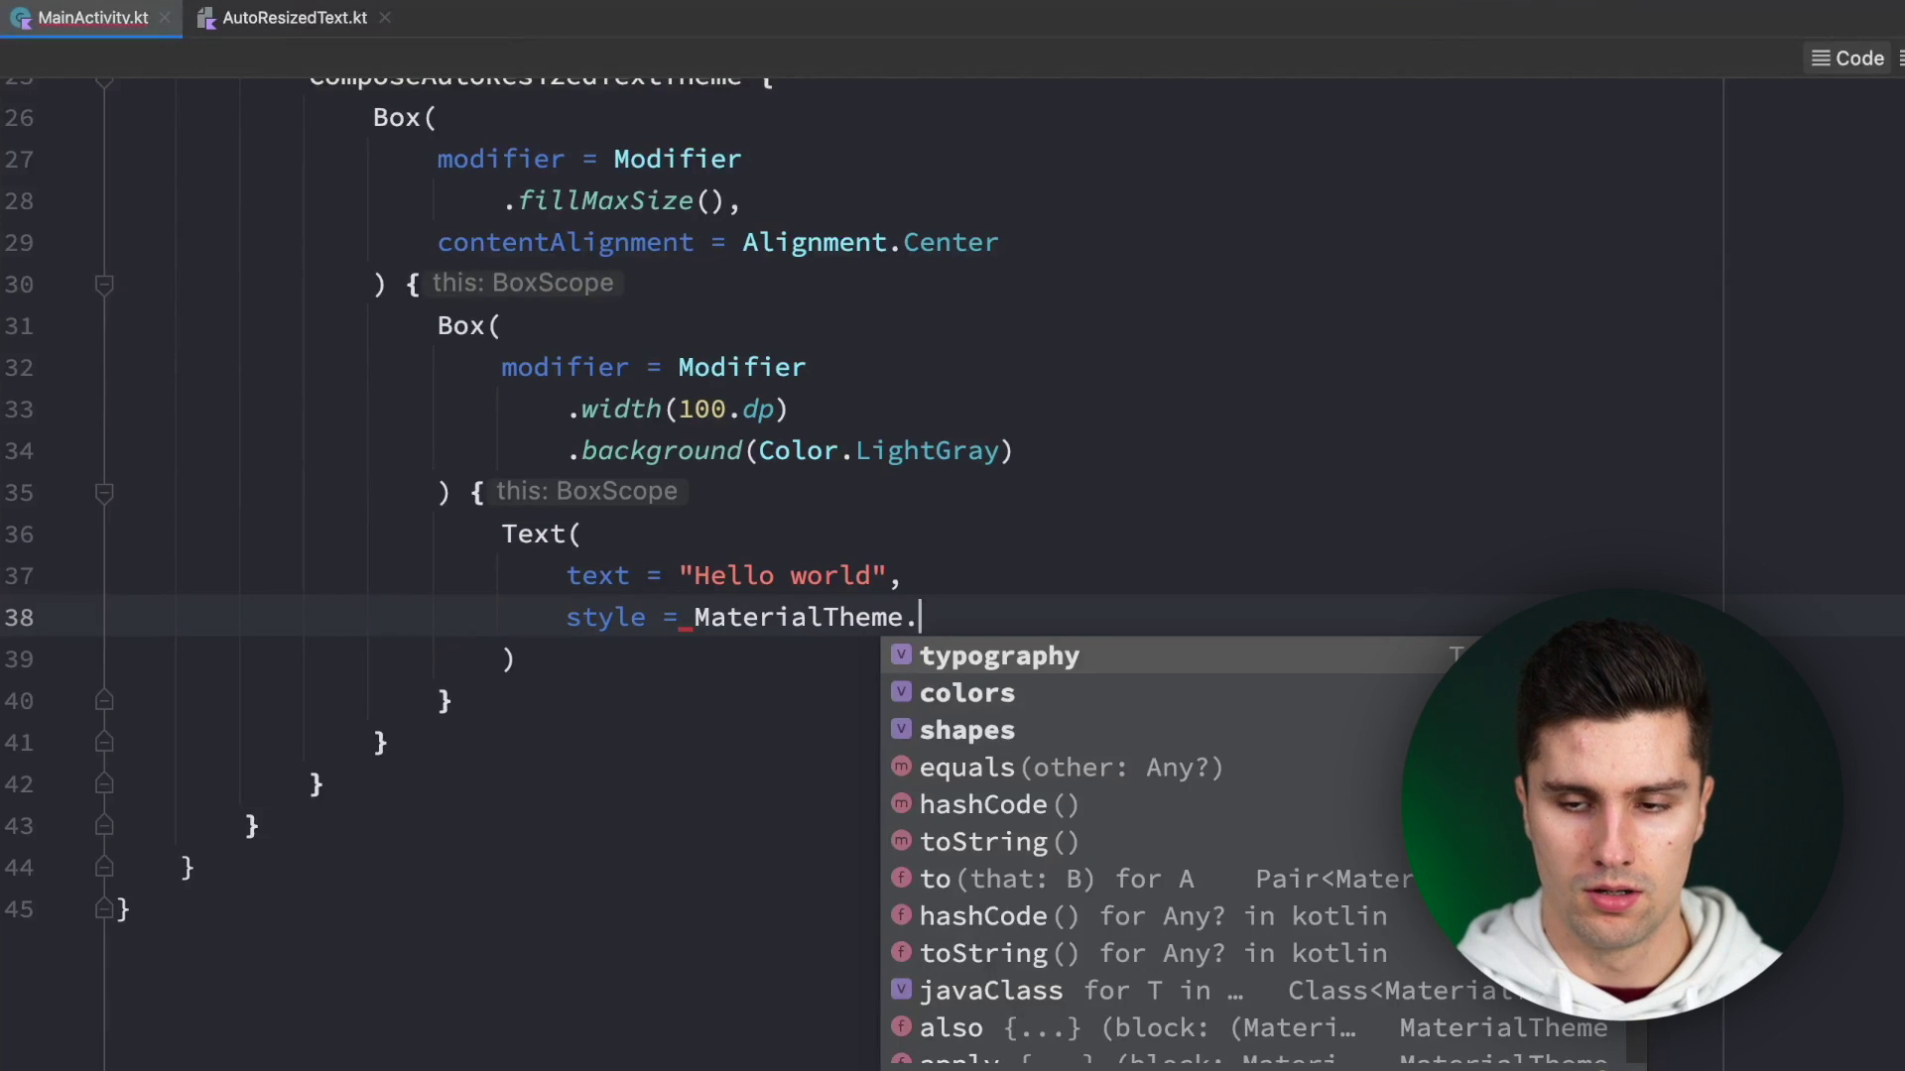
{"action": "key", "text": "Return"}
{"action": "type", "text": ".h2,"}
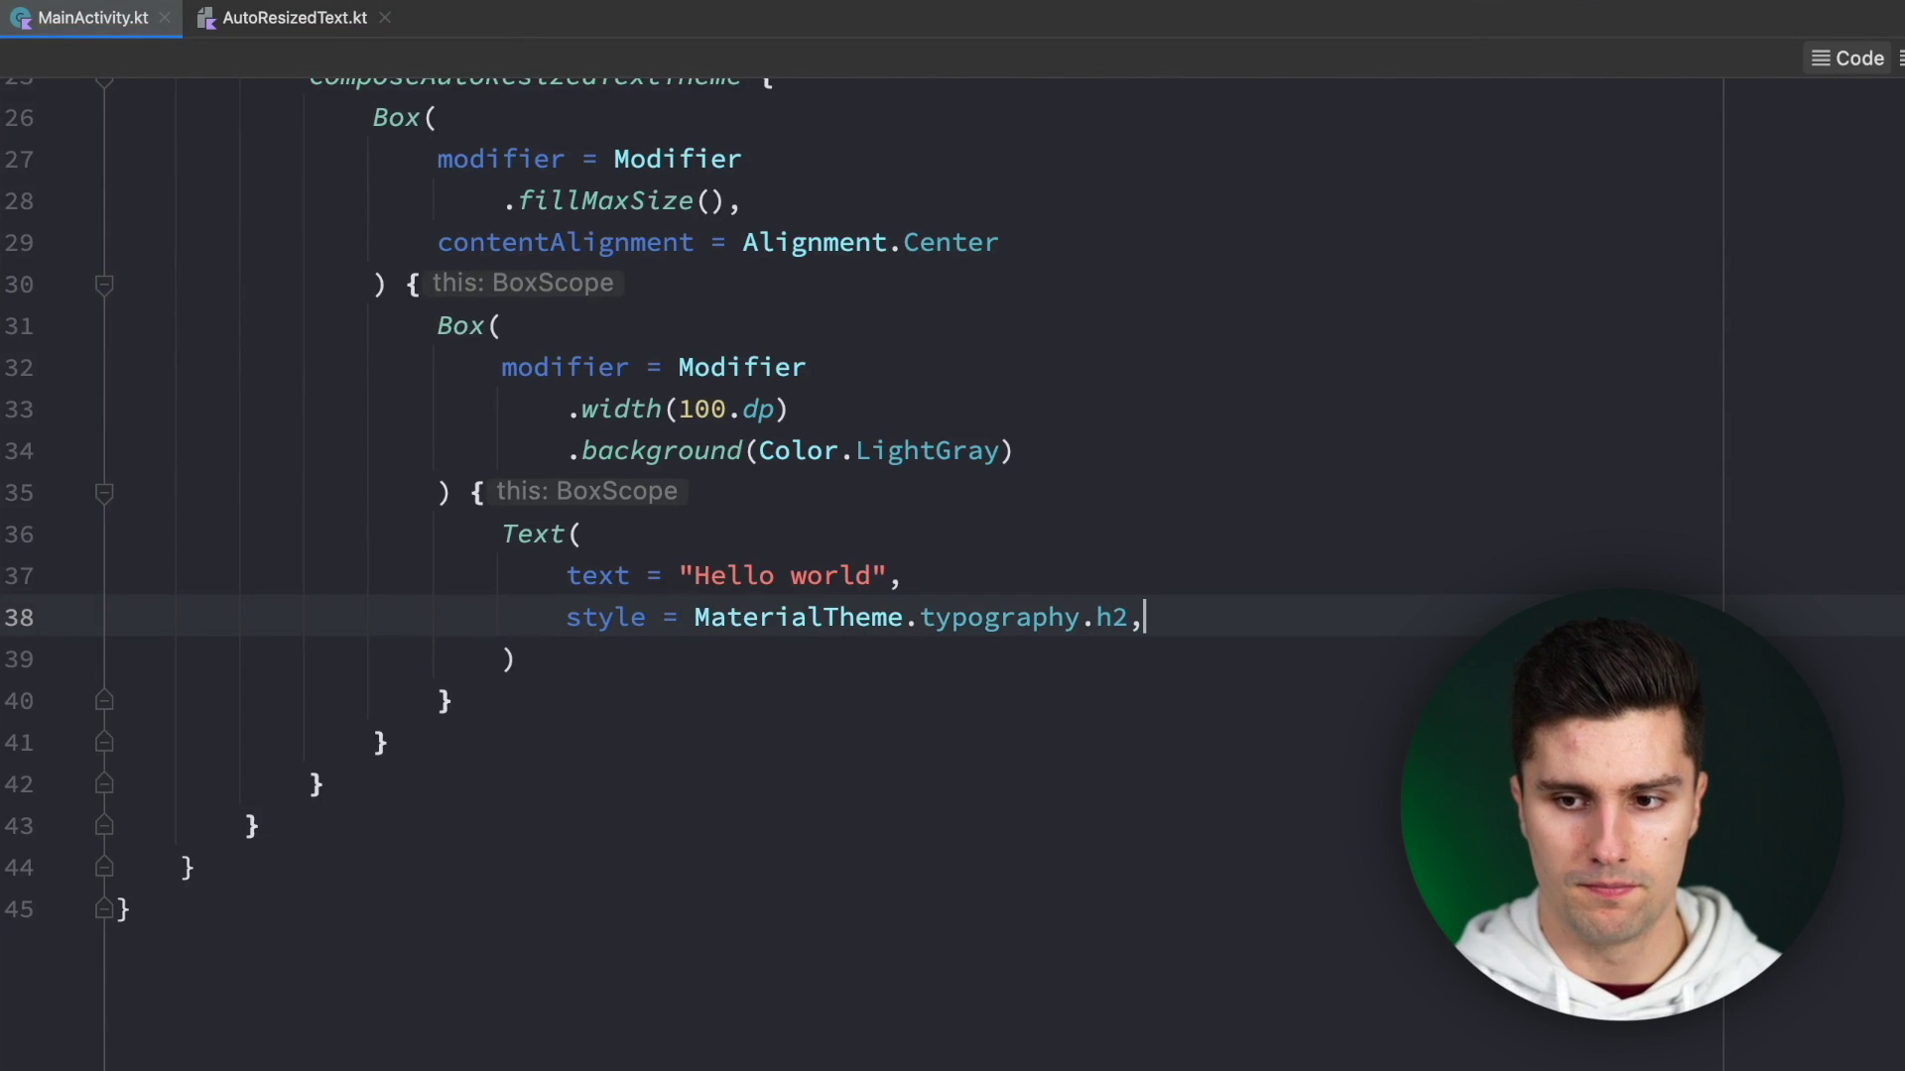
{"action": "key", "text": "Return"}
{"action": "type", "text": "soft"}
{"action": "key", "text": "Return"}
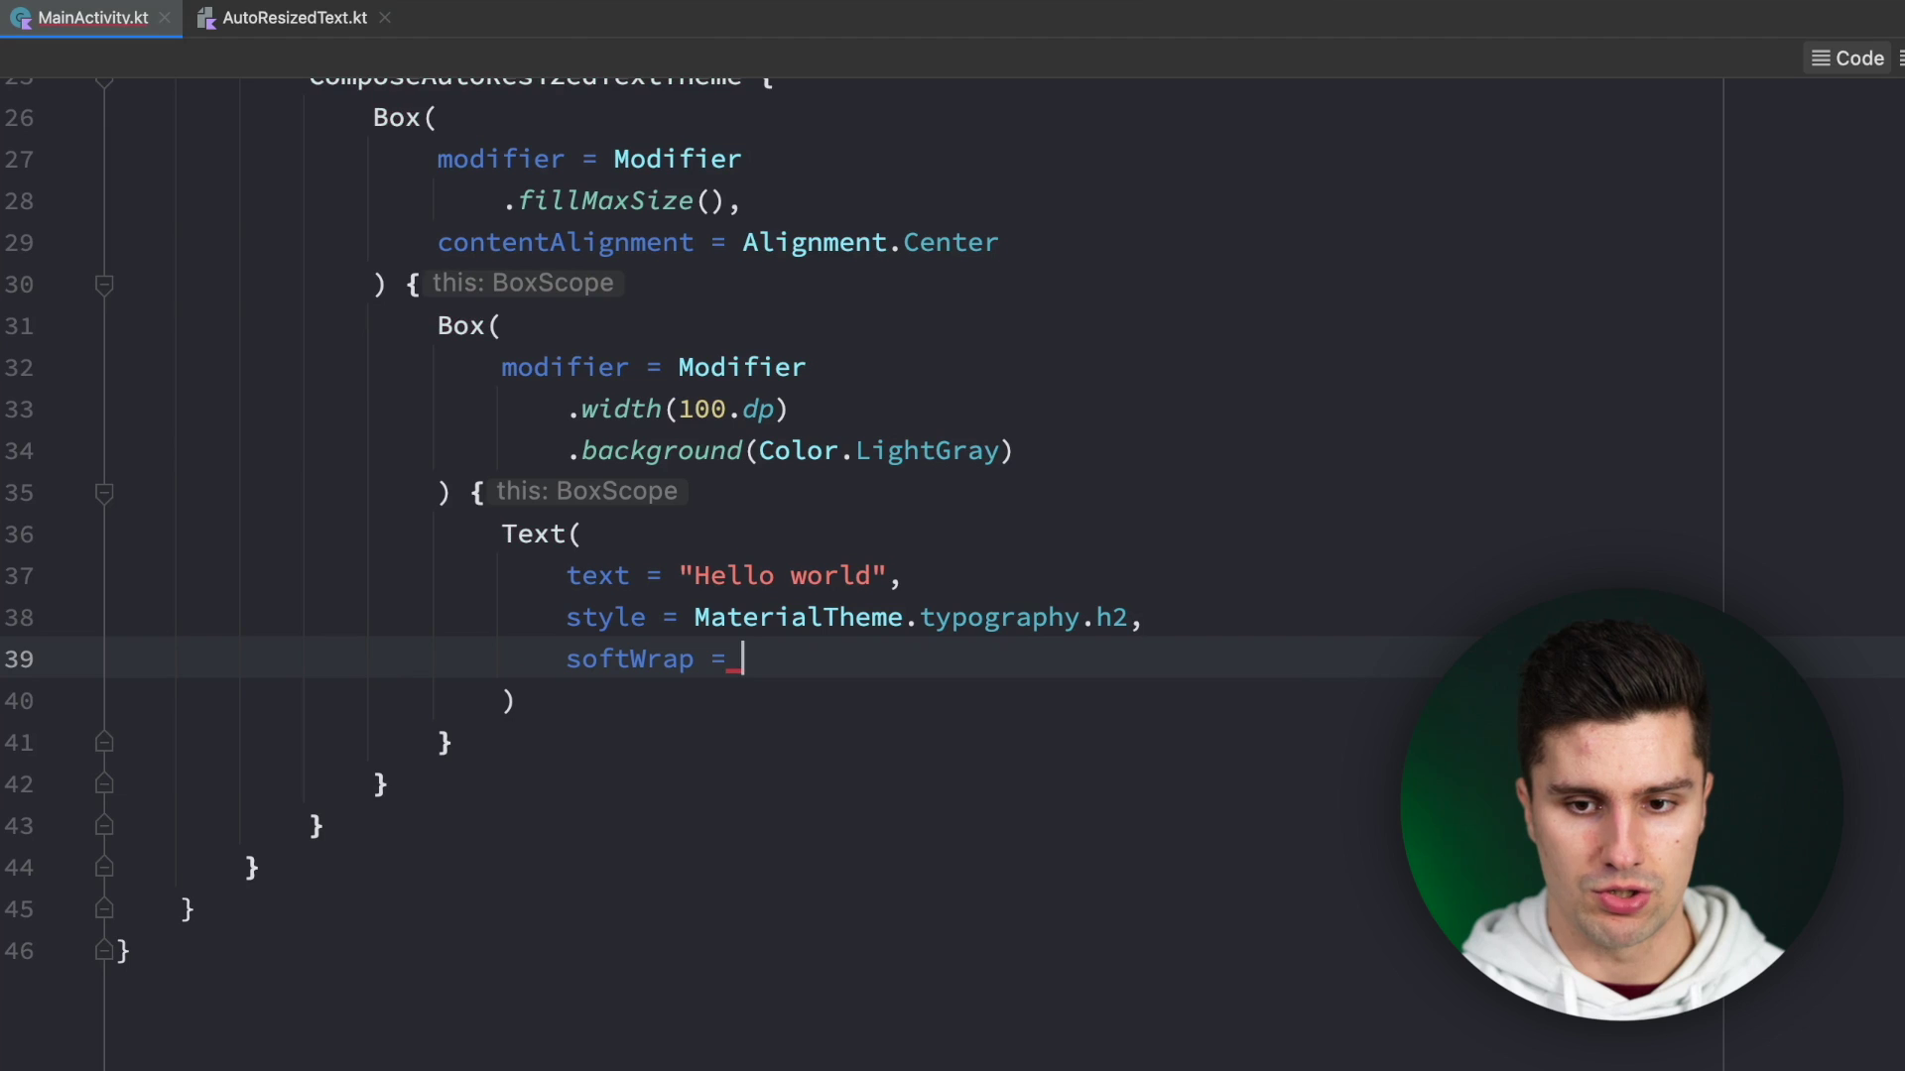
{"action": "type", "text": "false"}
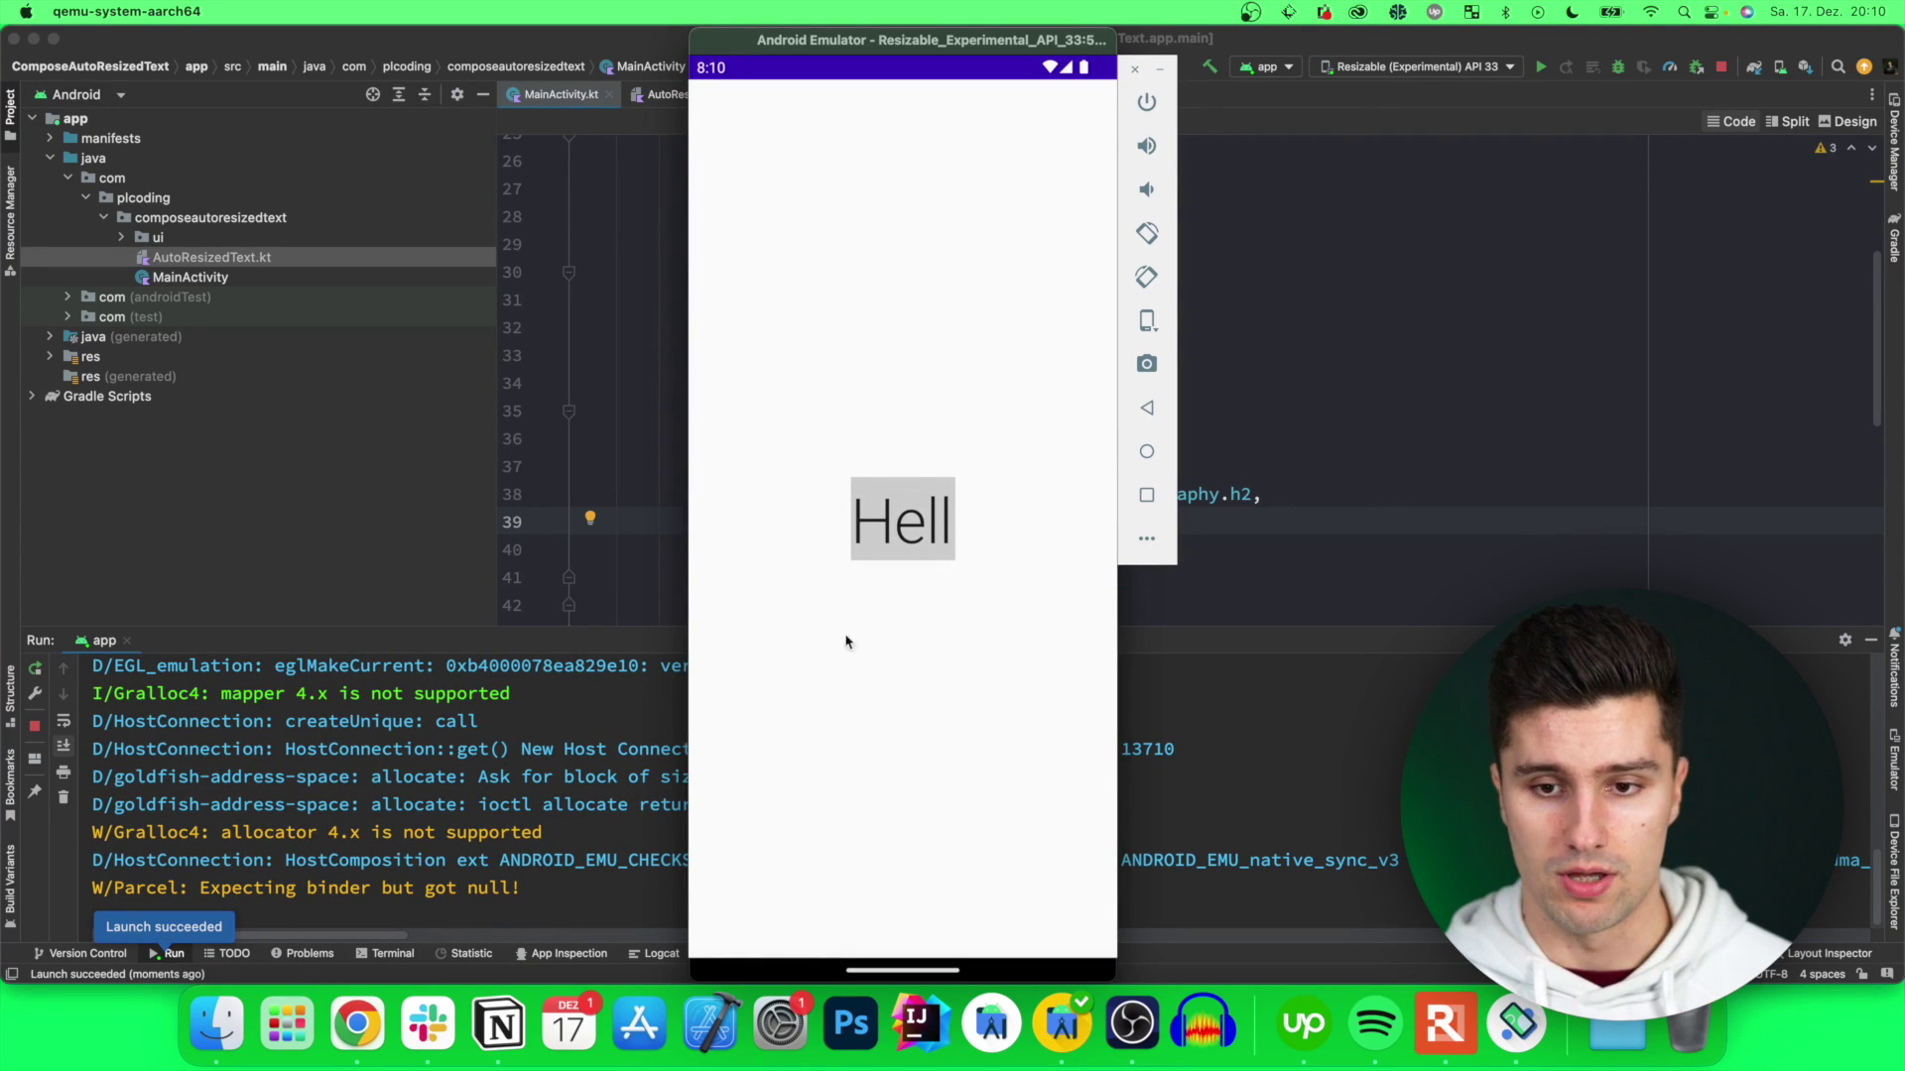
Return to the editor after seeing the text clipped to 'Hell' in the emulator.
{"action": "left_click", "coordinate": [1407, 478]}
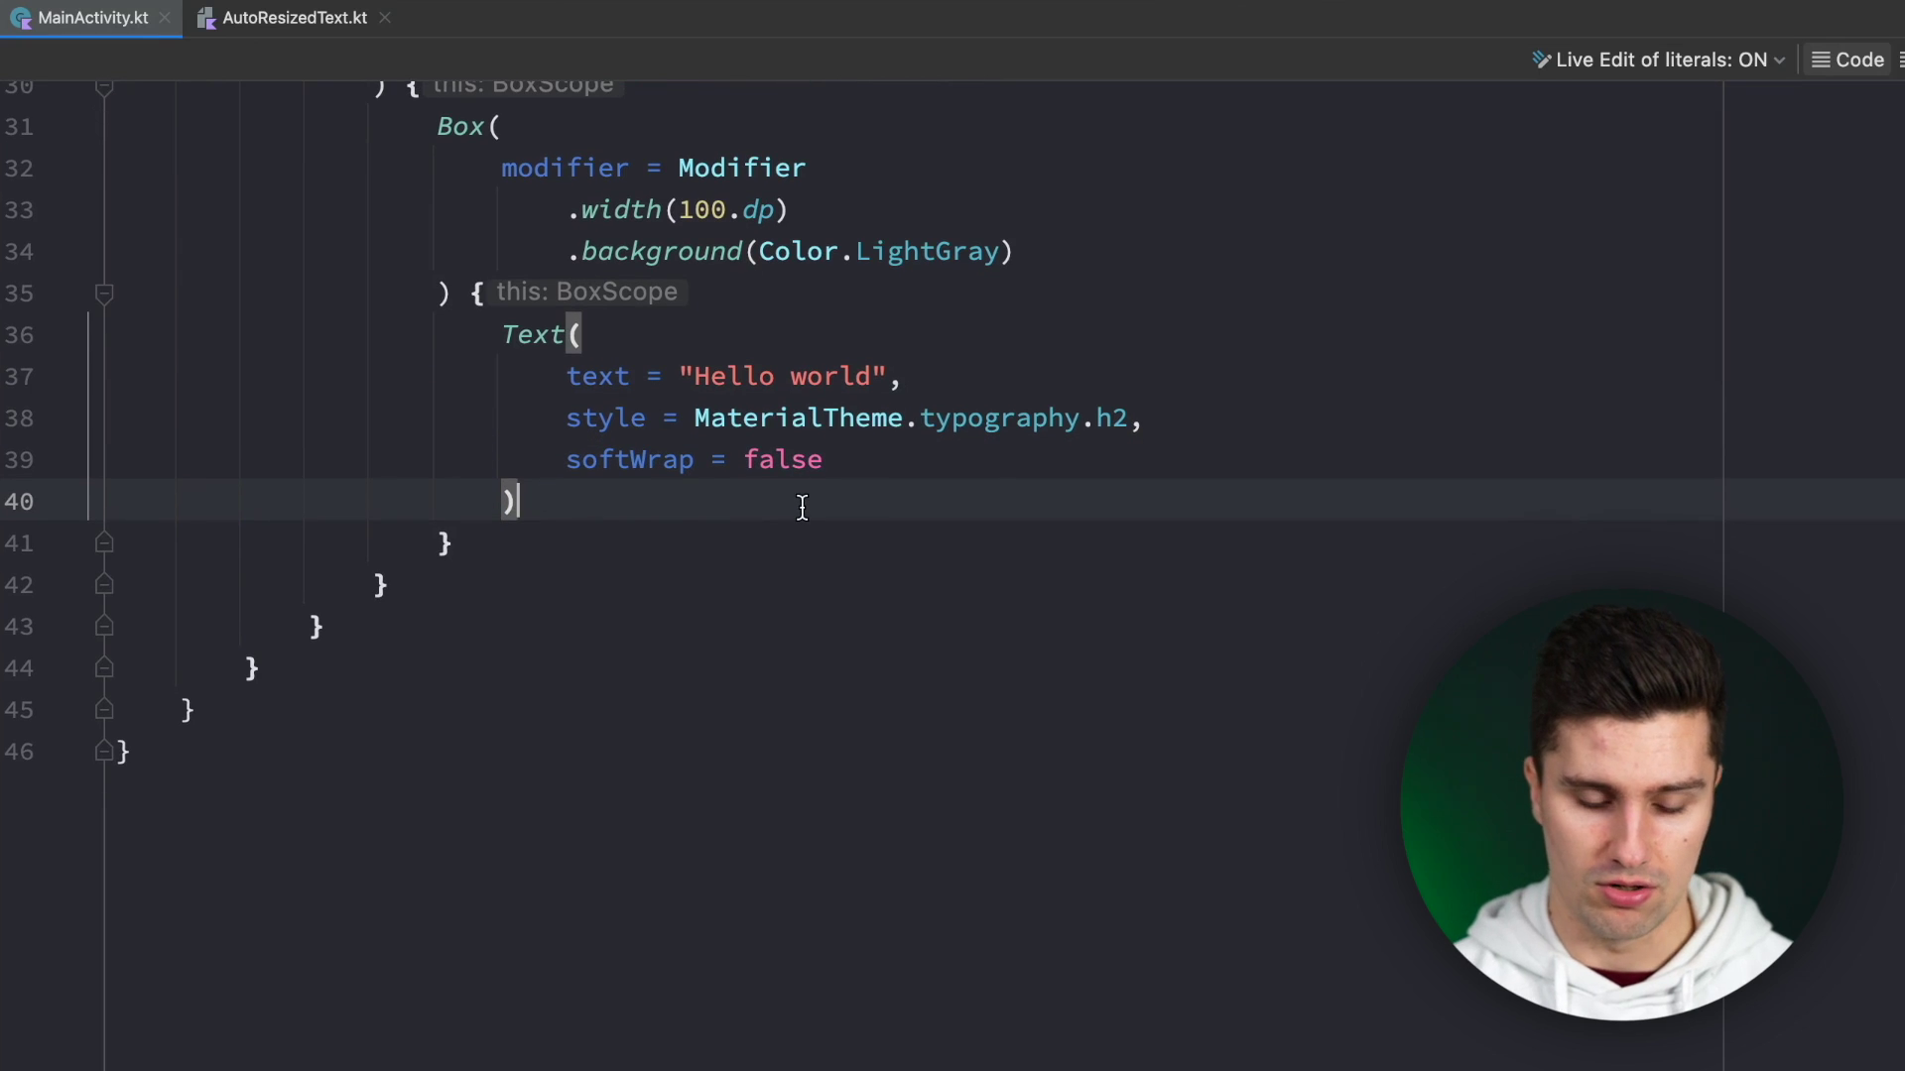
Insert an AutoResizedText call below the Text, with its arguments on separate lines.
{"action": "key", "text": "Return"}
{"action": "type", "text": "Auto"}
{"action": "key", "text": "Return"}
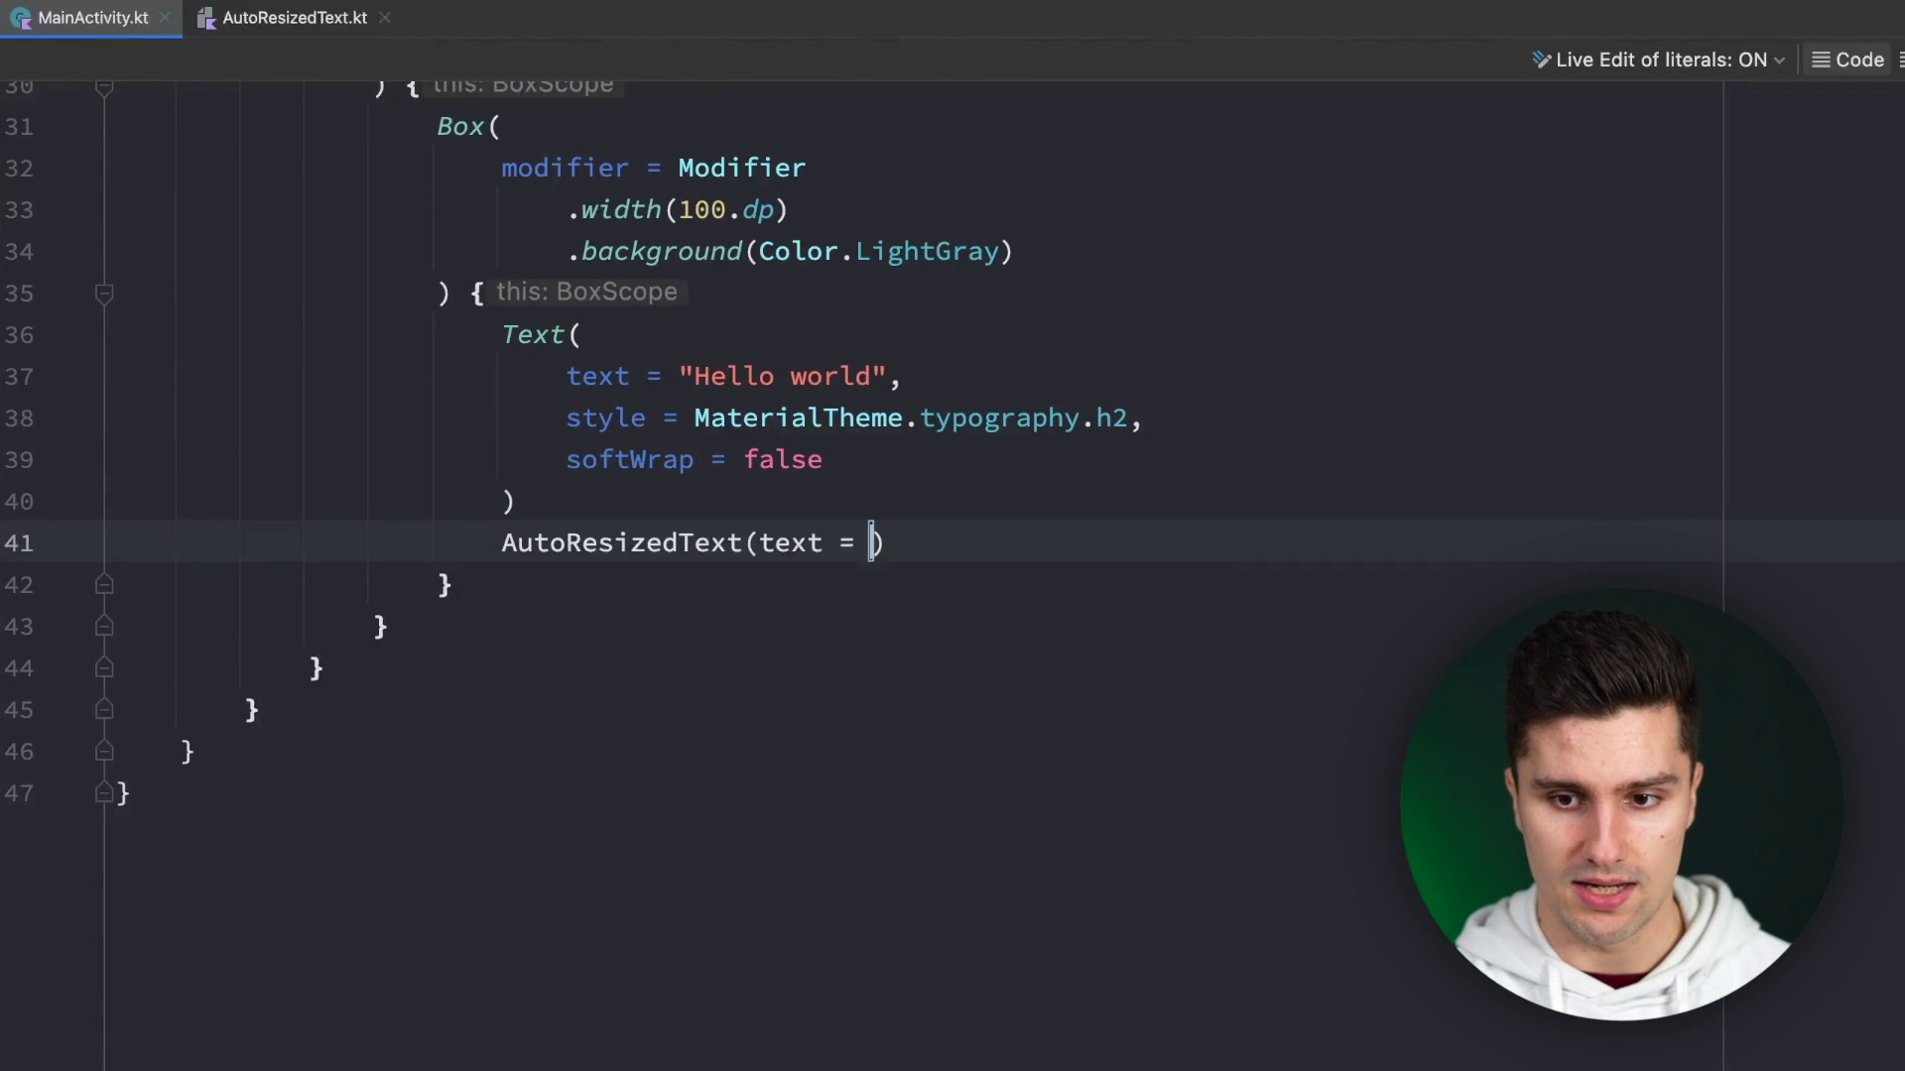
{"action": "key", "text": "alt+Left"}
{"action": "key", "text": "alt+Left"}
{"action": "key", "text": "Return"}
{"action": "key", "text": "End"}
{"action": "key", "text": "Left"}
{"action": "key", "text": "Return"}
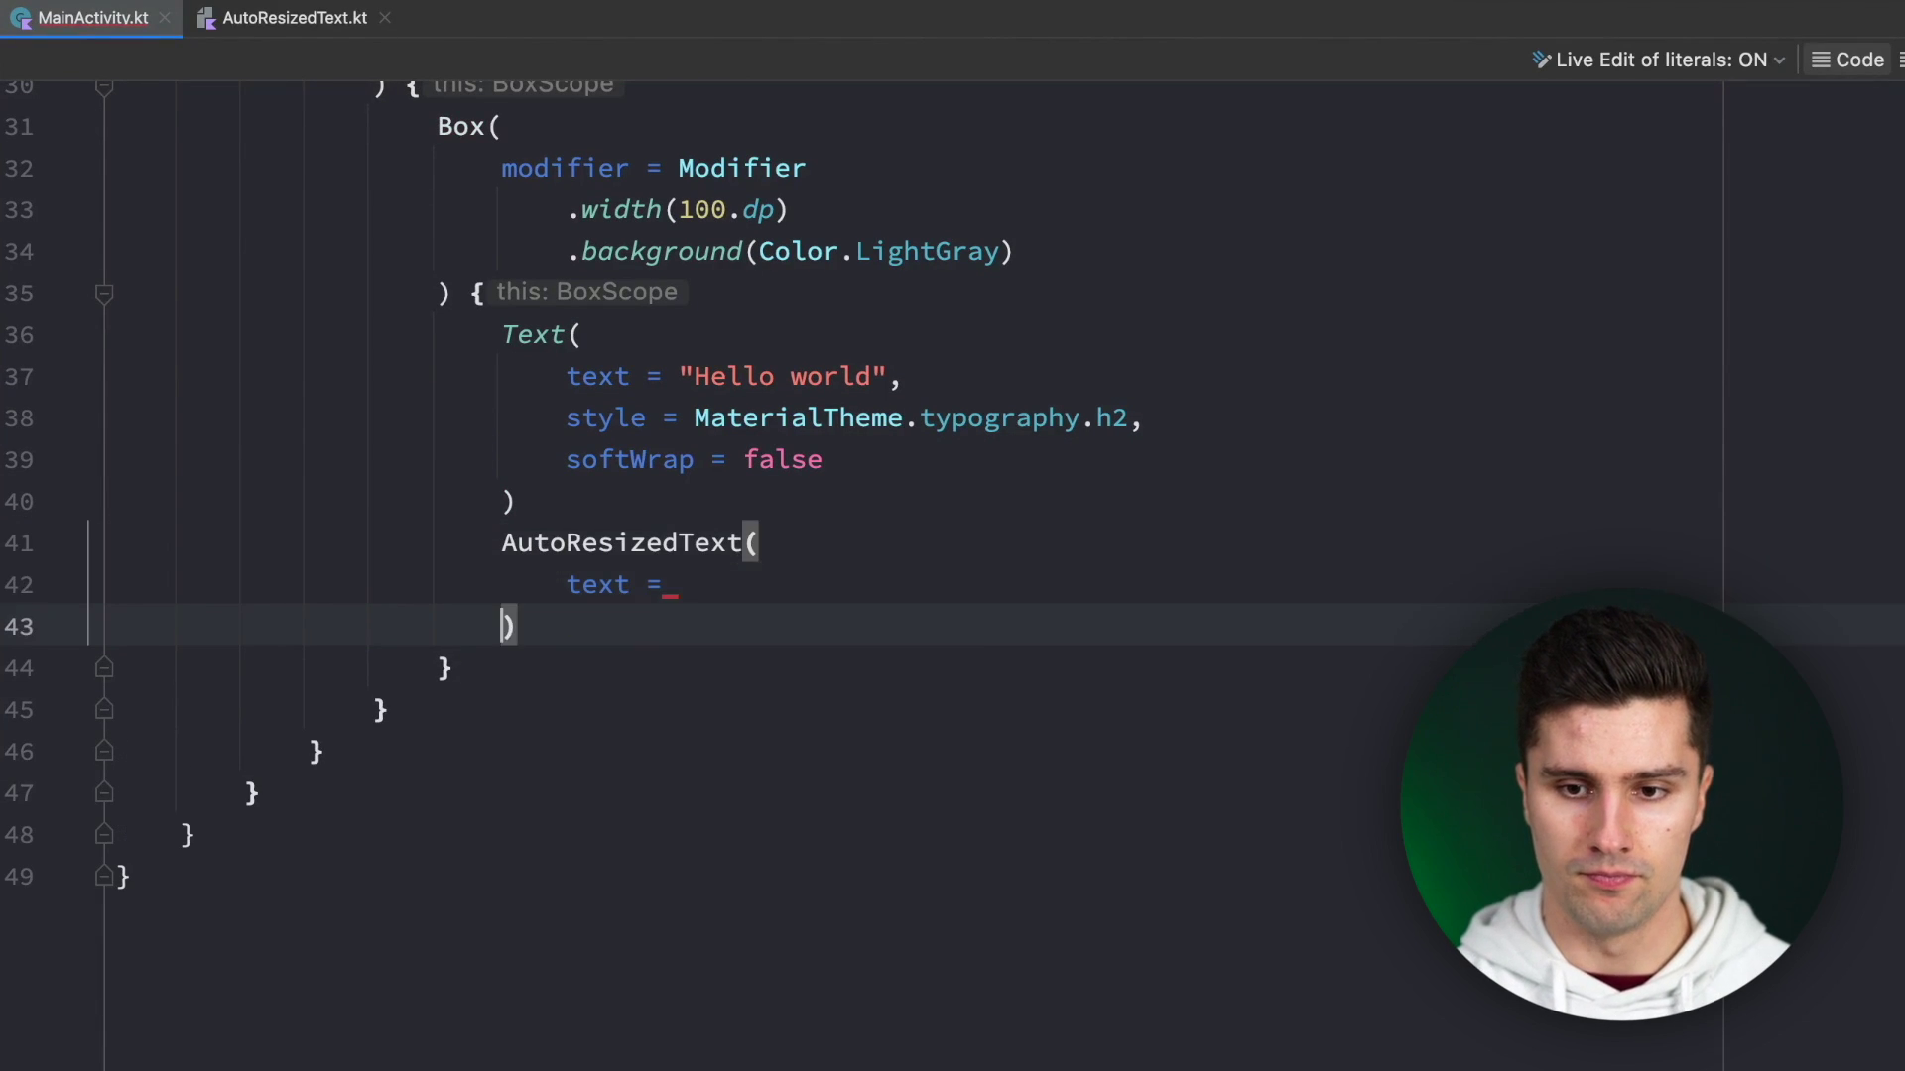
{"action": "key", "text": "Up"}
{"action": "key", "text": "End"}
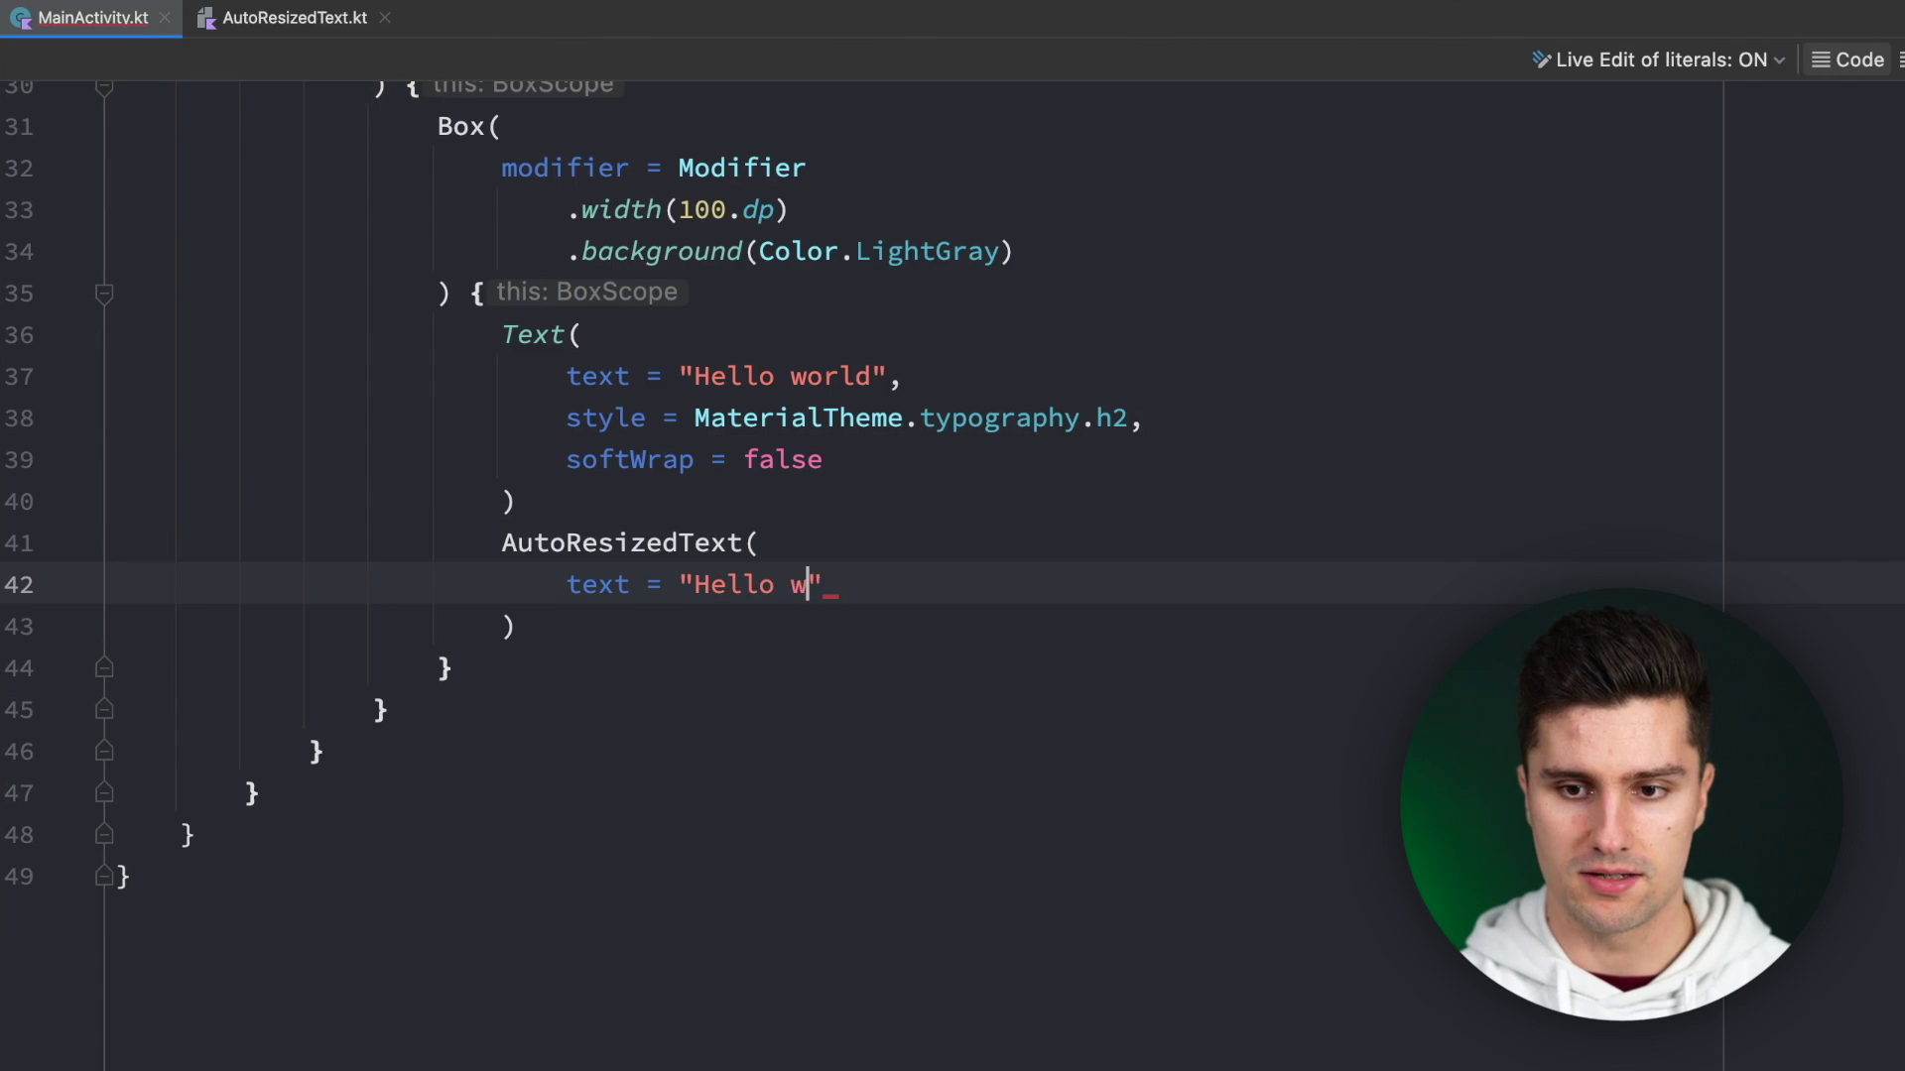
{"action": "type", "text": "orld\","}
Fill in text = "Hello world" and style = MaterialTheme.typography.h2.
{"action": "key", "text": "Return"}
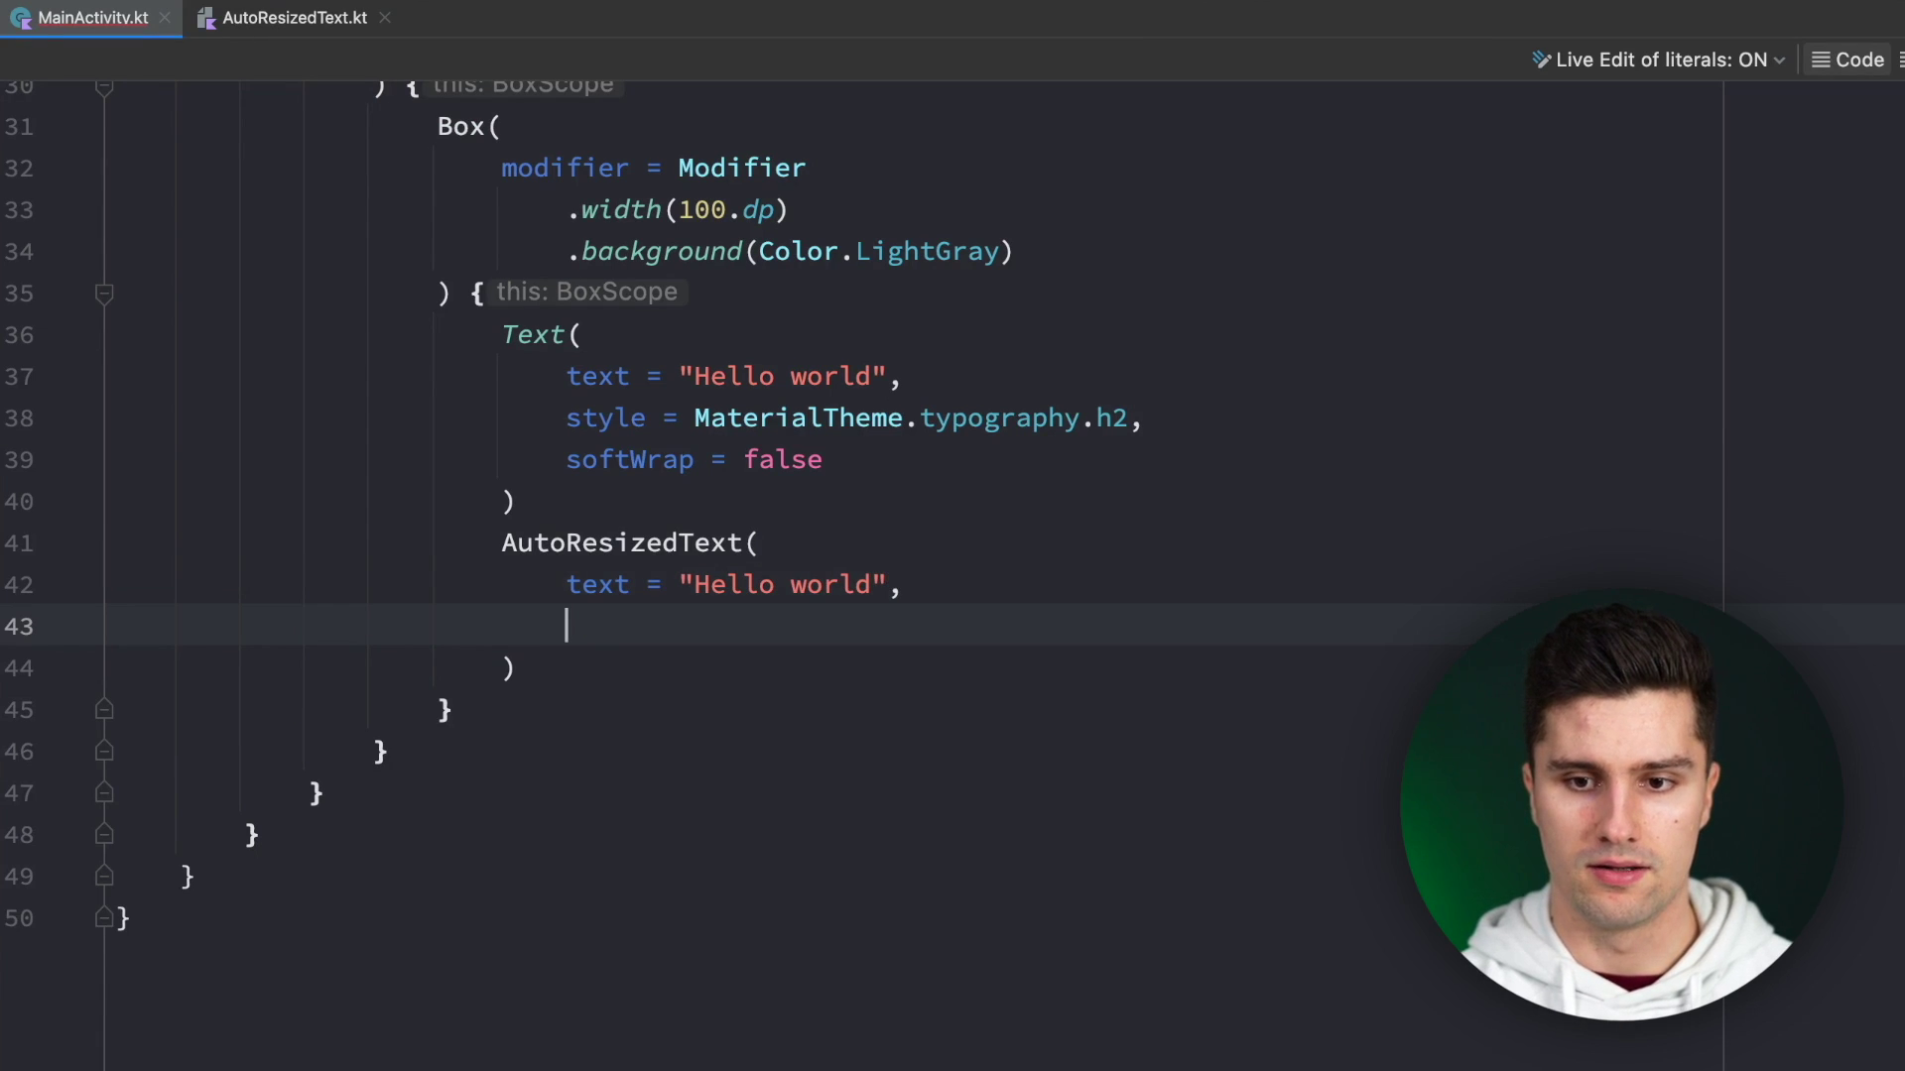
{"action": "type", "text": "style = M"}
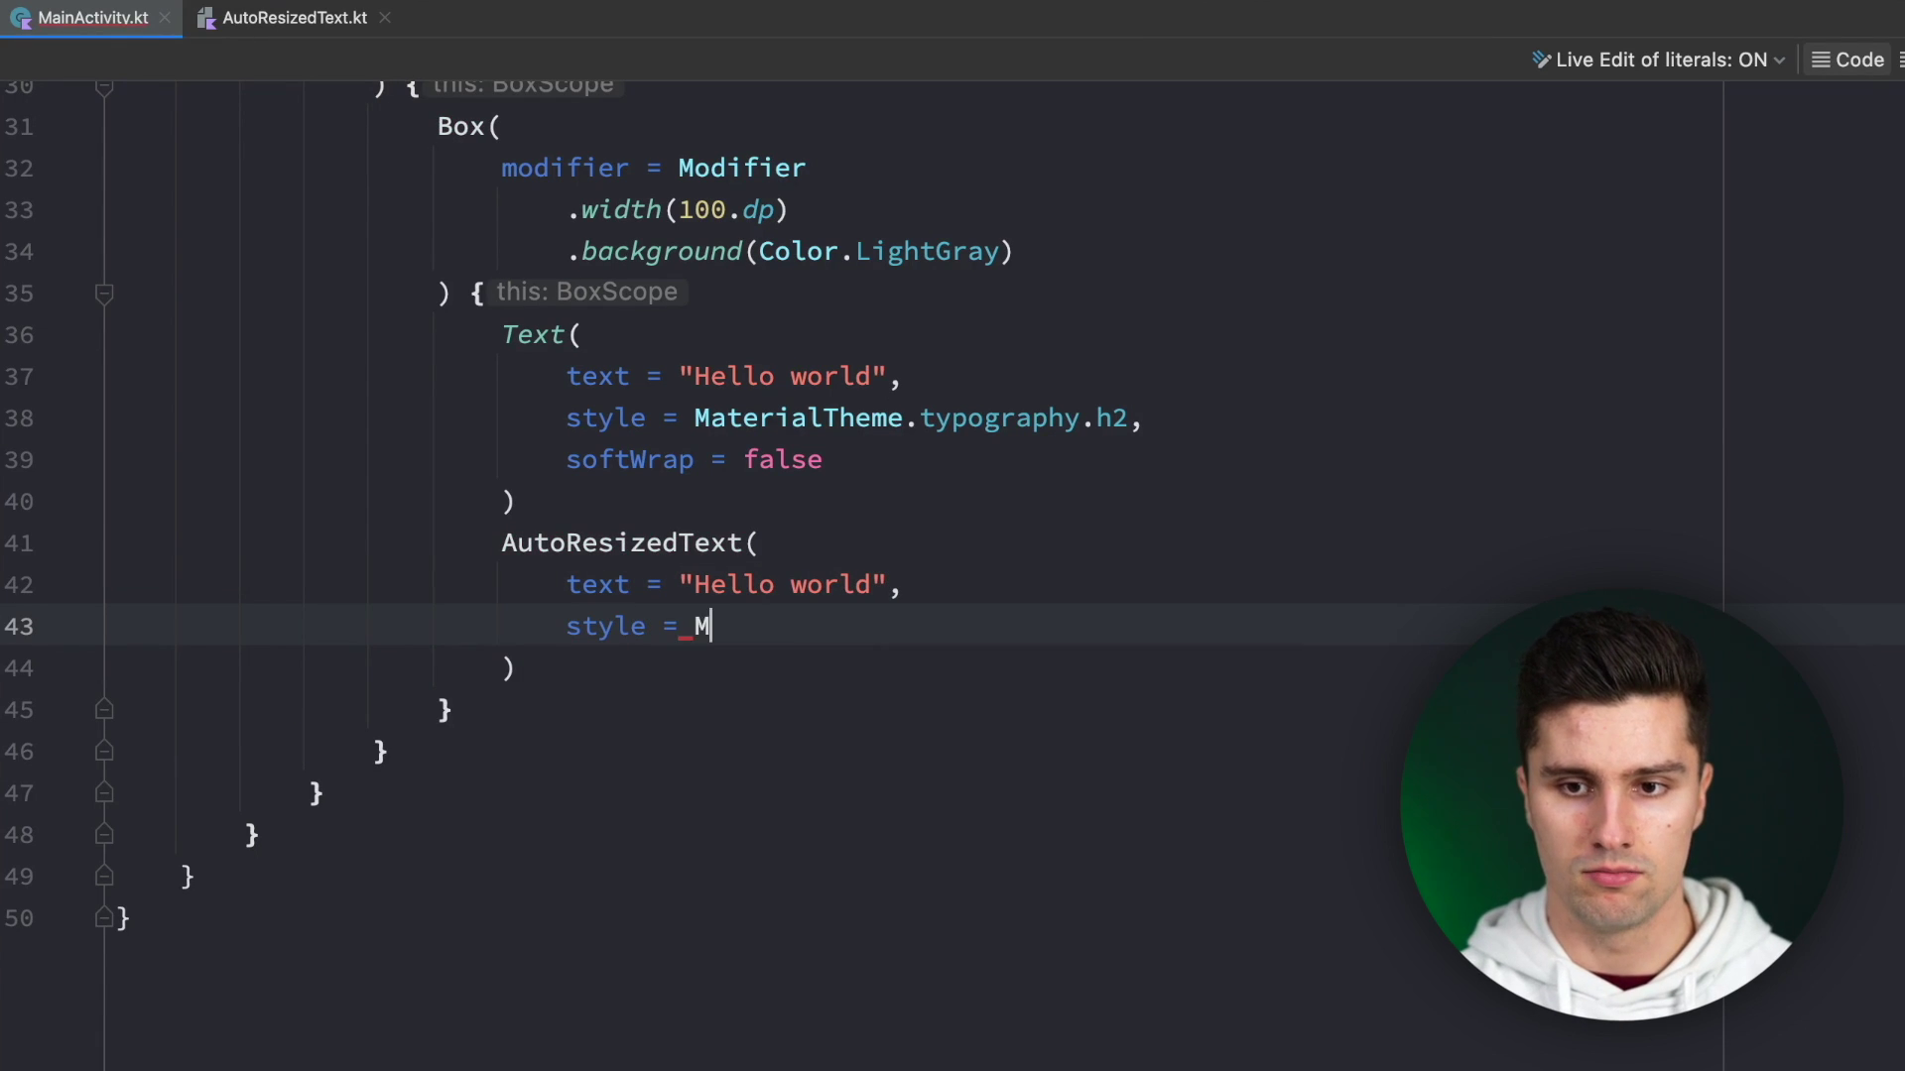
{"action": "type", "text": "ate"}
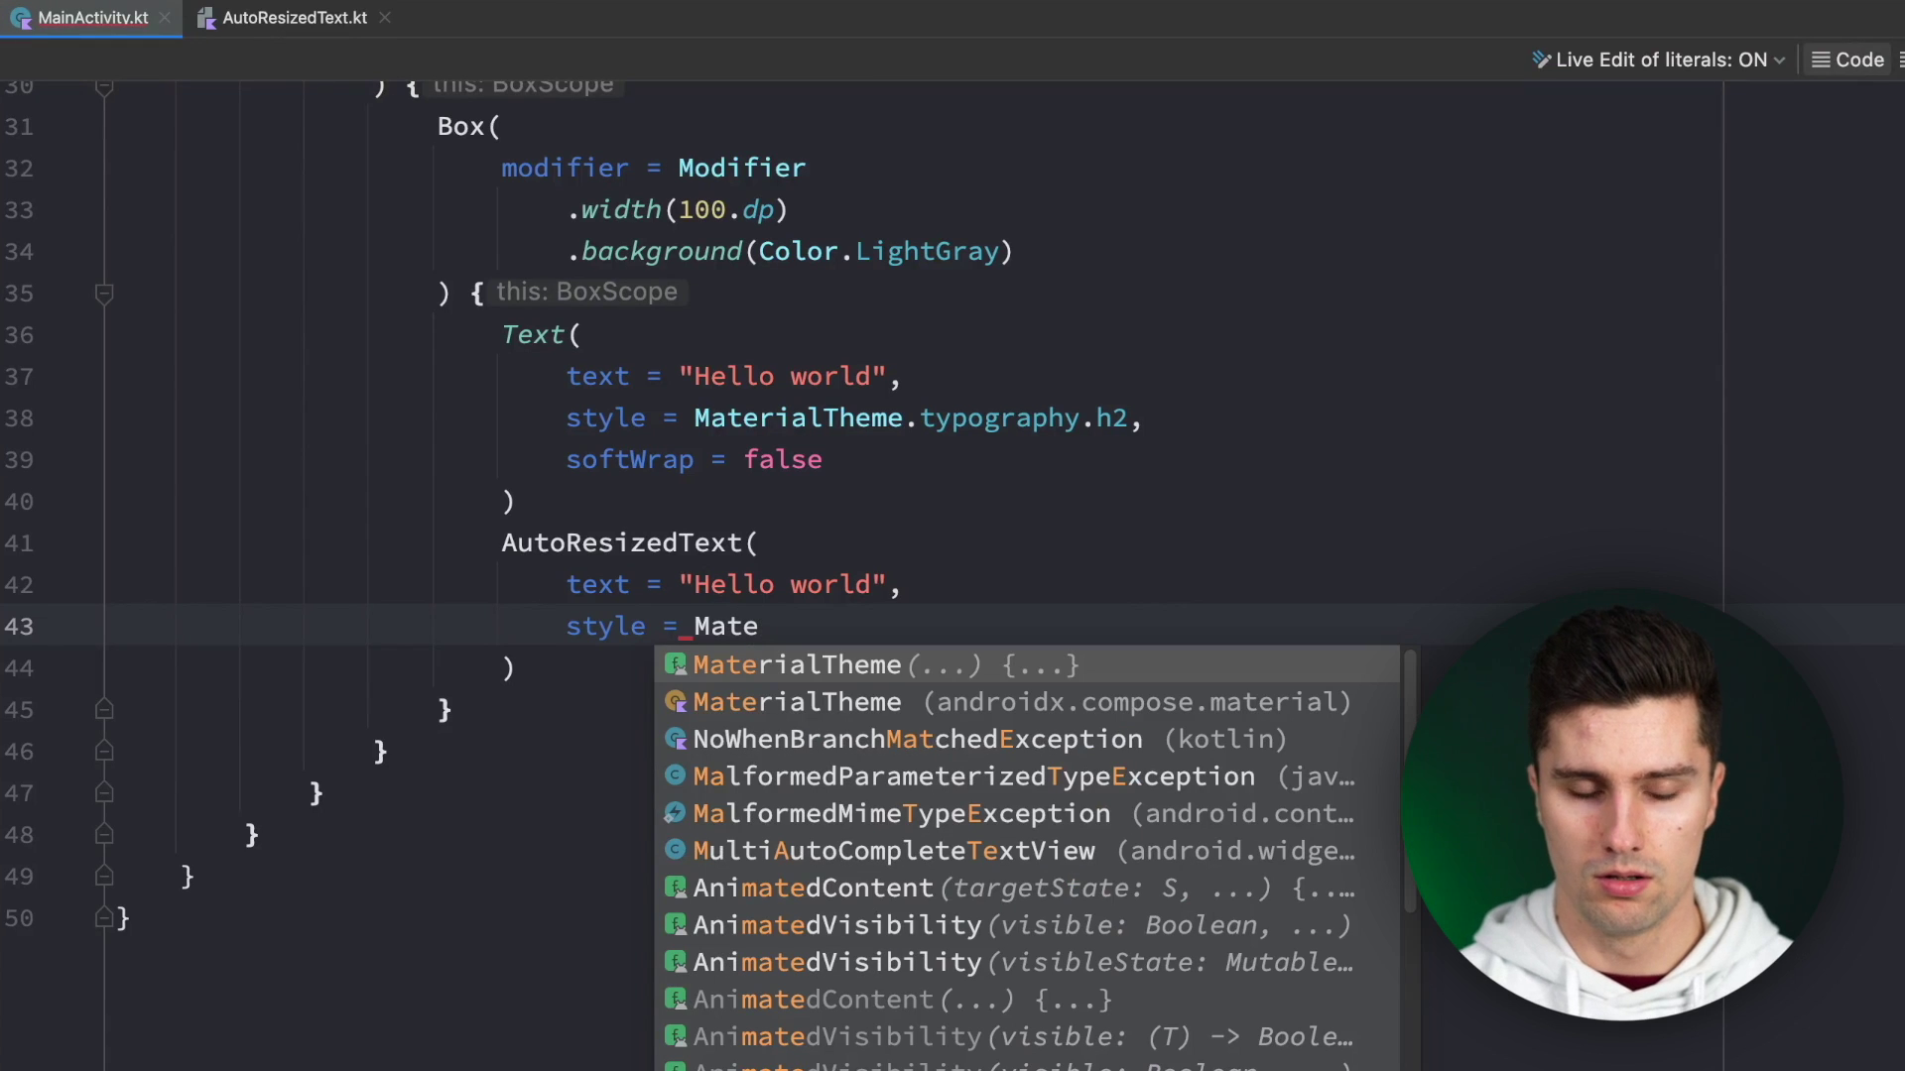
{"action": "key", "text": "Return"}
{"action": "type", "text": "."}
{"action": "key", "text": "Return"}
{"action": "type", "text": "."}
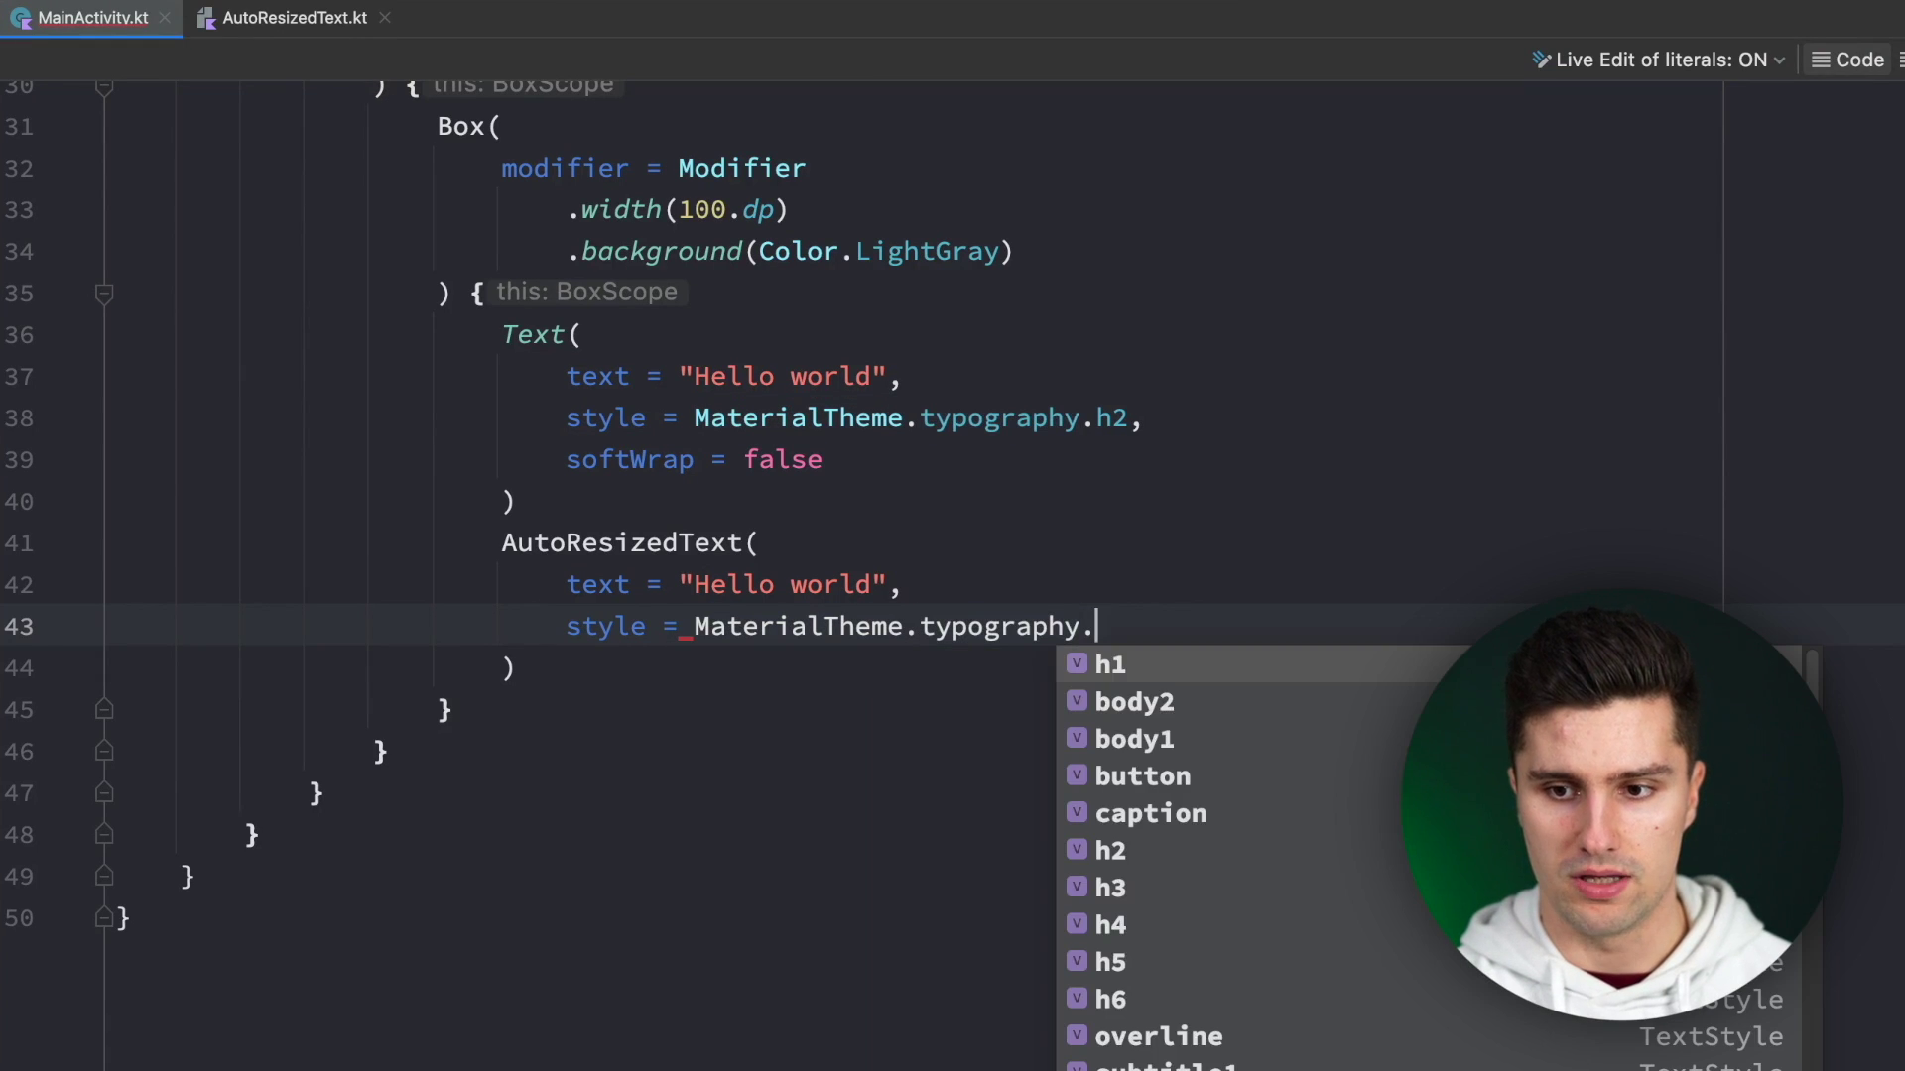
{"action": "type", "text": "h2,"}
{"action": "key", "text": "Return"}
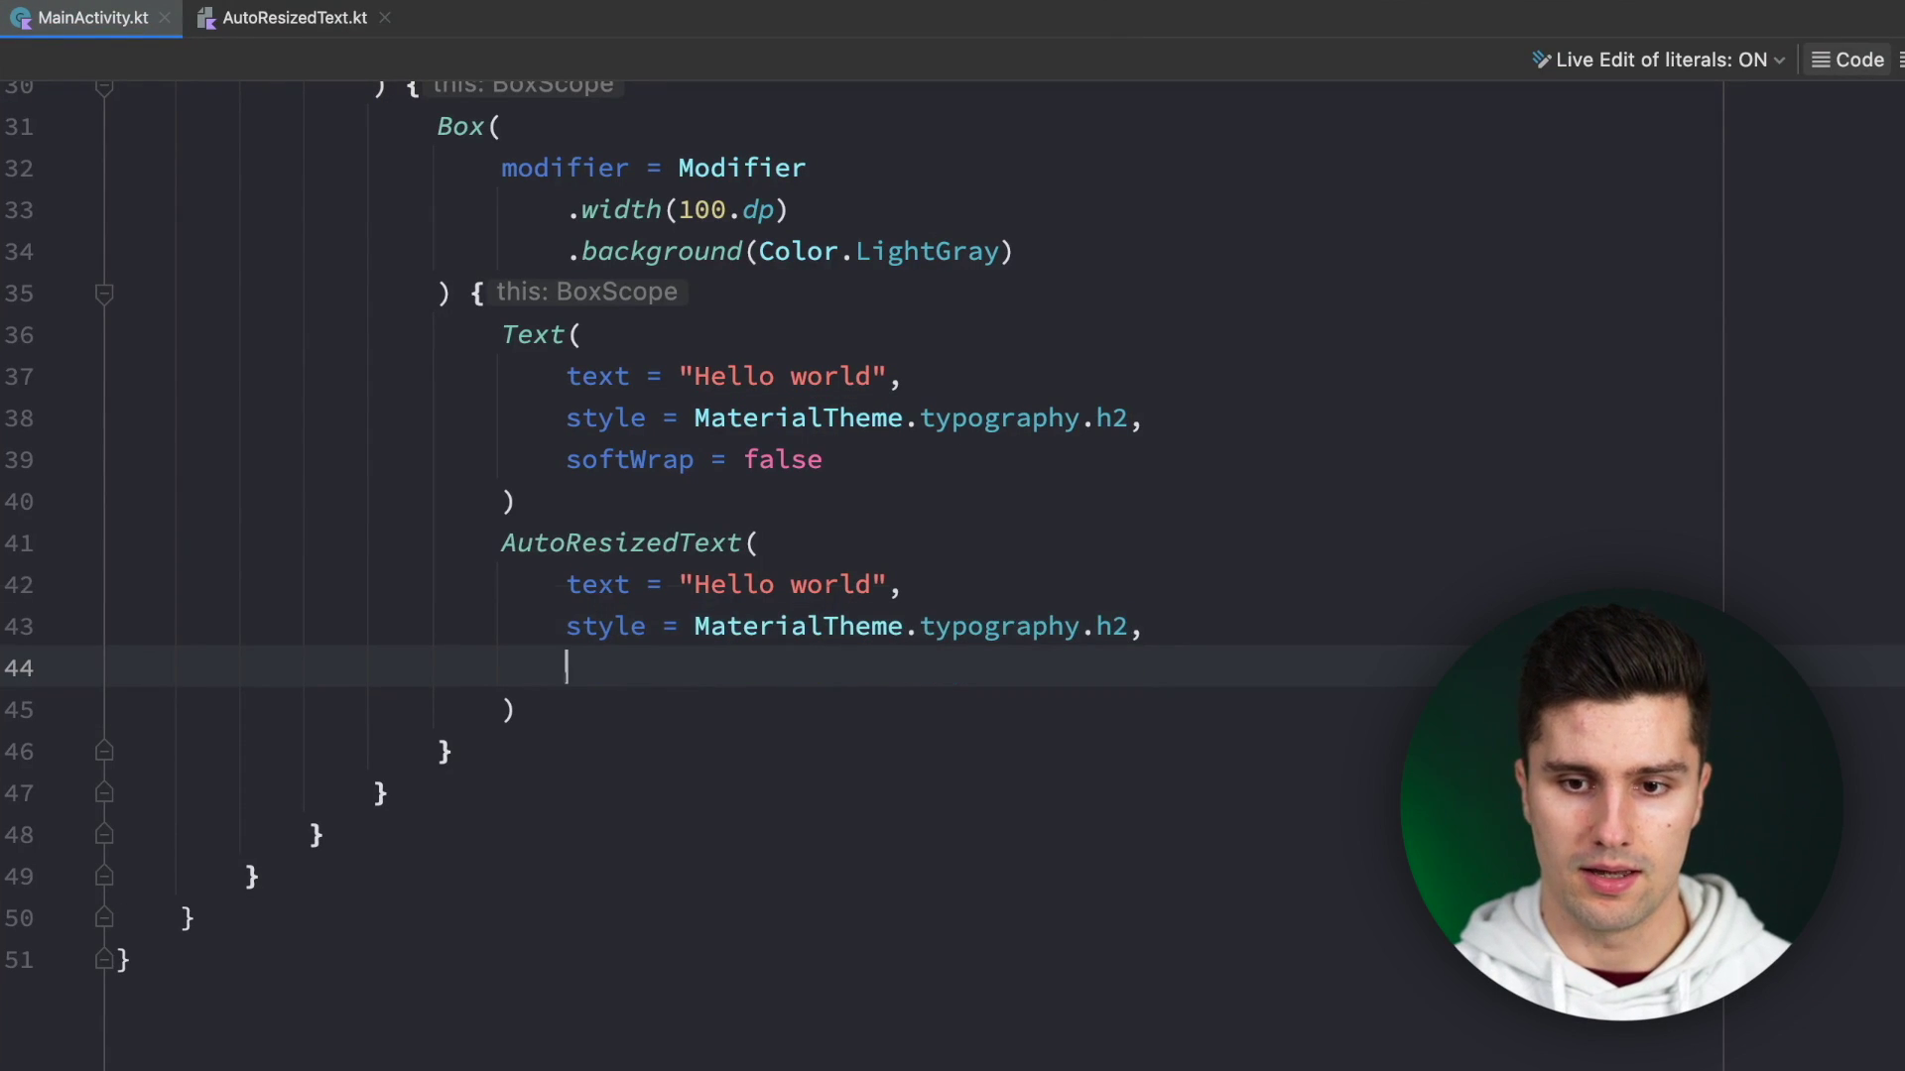
{"action": "key", "text": "BackSpace"}
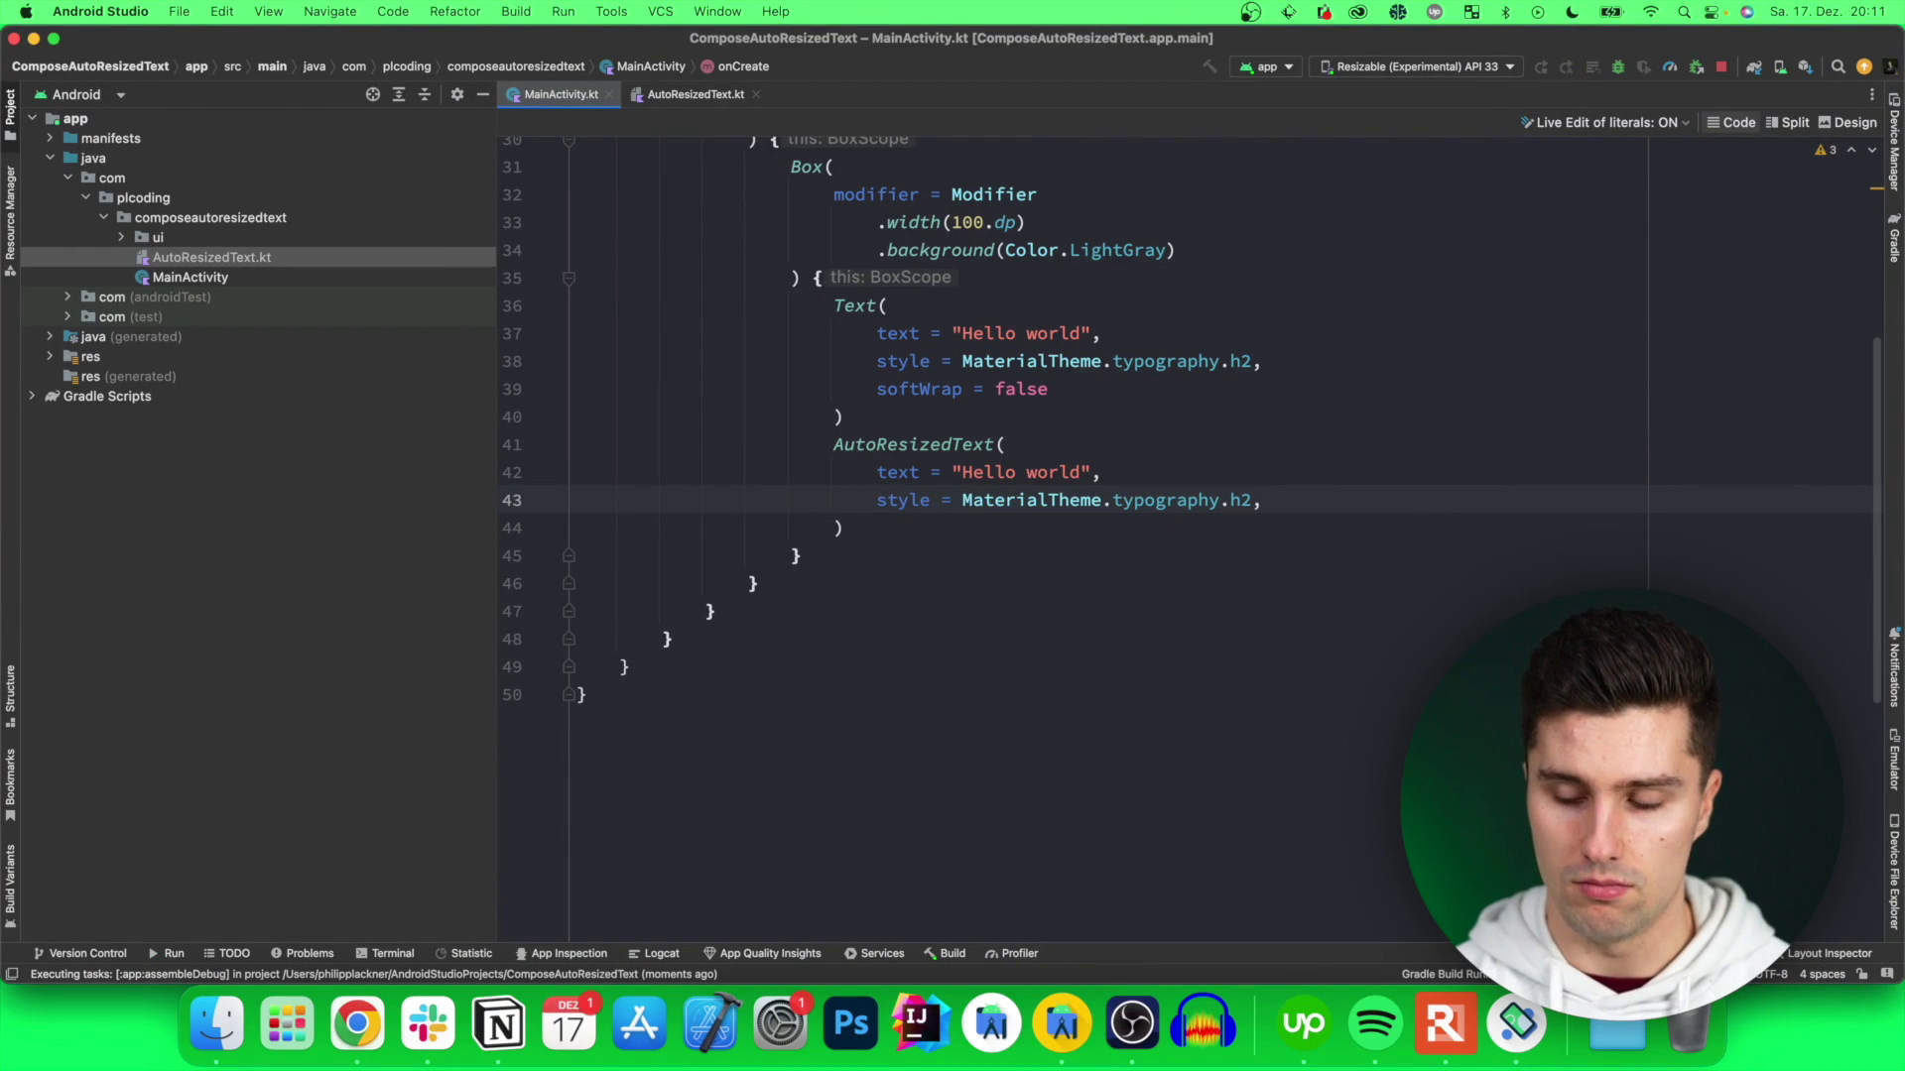
Comment out the original Text (lines 36-40) and rerun the app on the emulator.
{"action": "left_click_drag", "start_coordinate": [845, 417], "coordinate": [836, 305]}
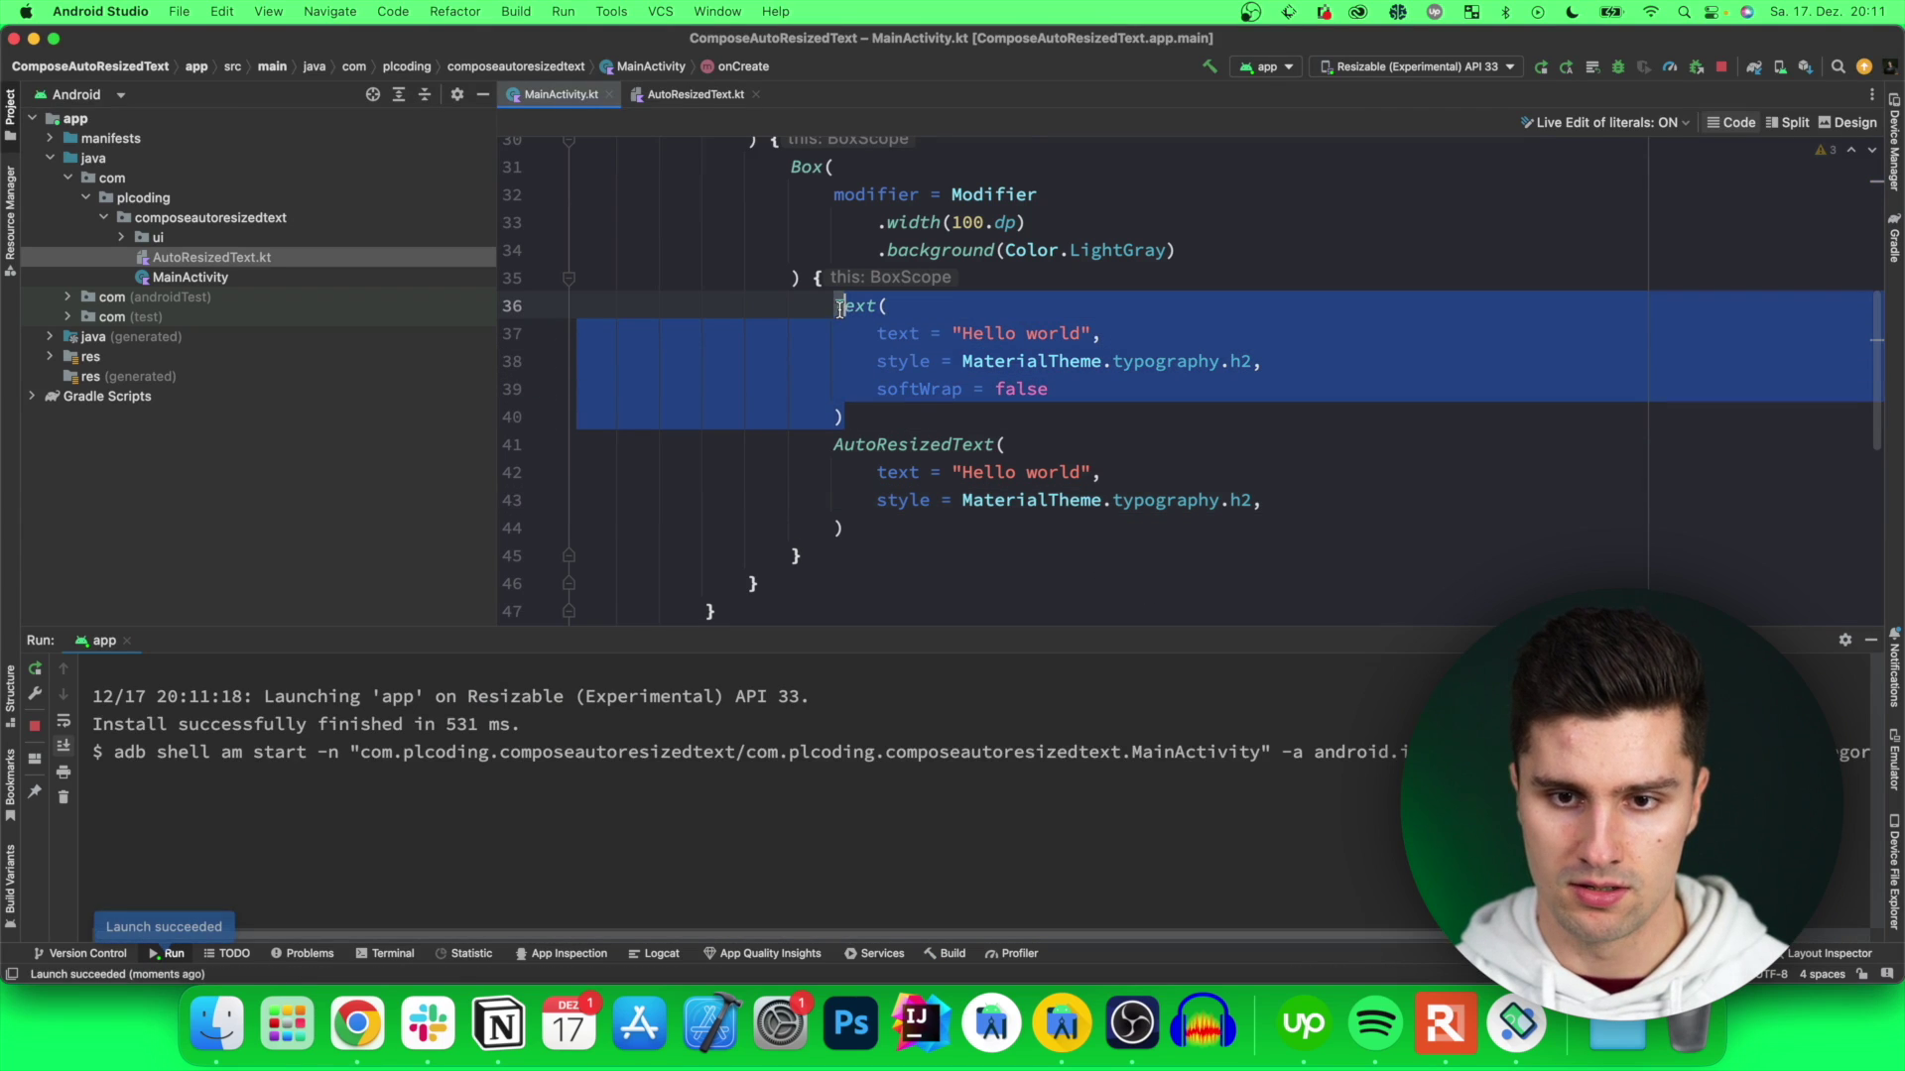
{"action": "key", "text": "super+slash"}
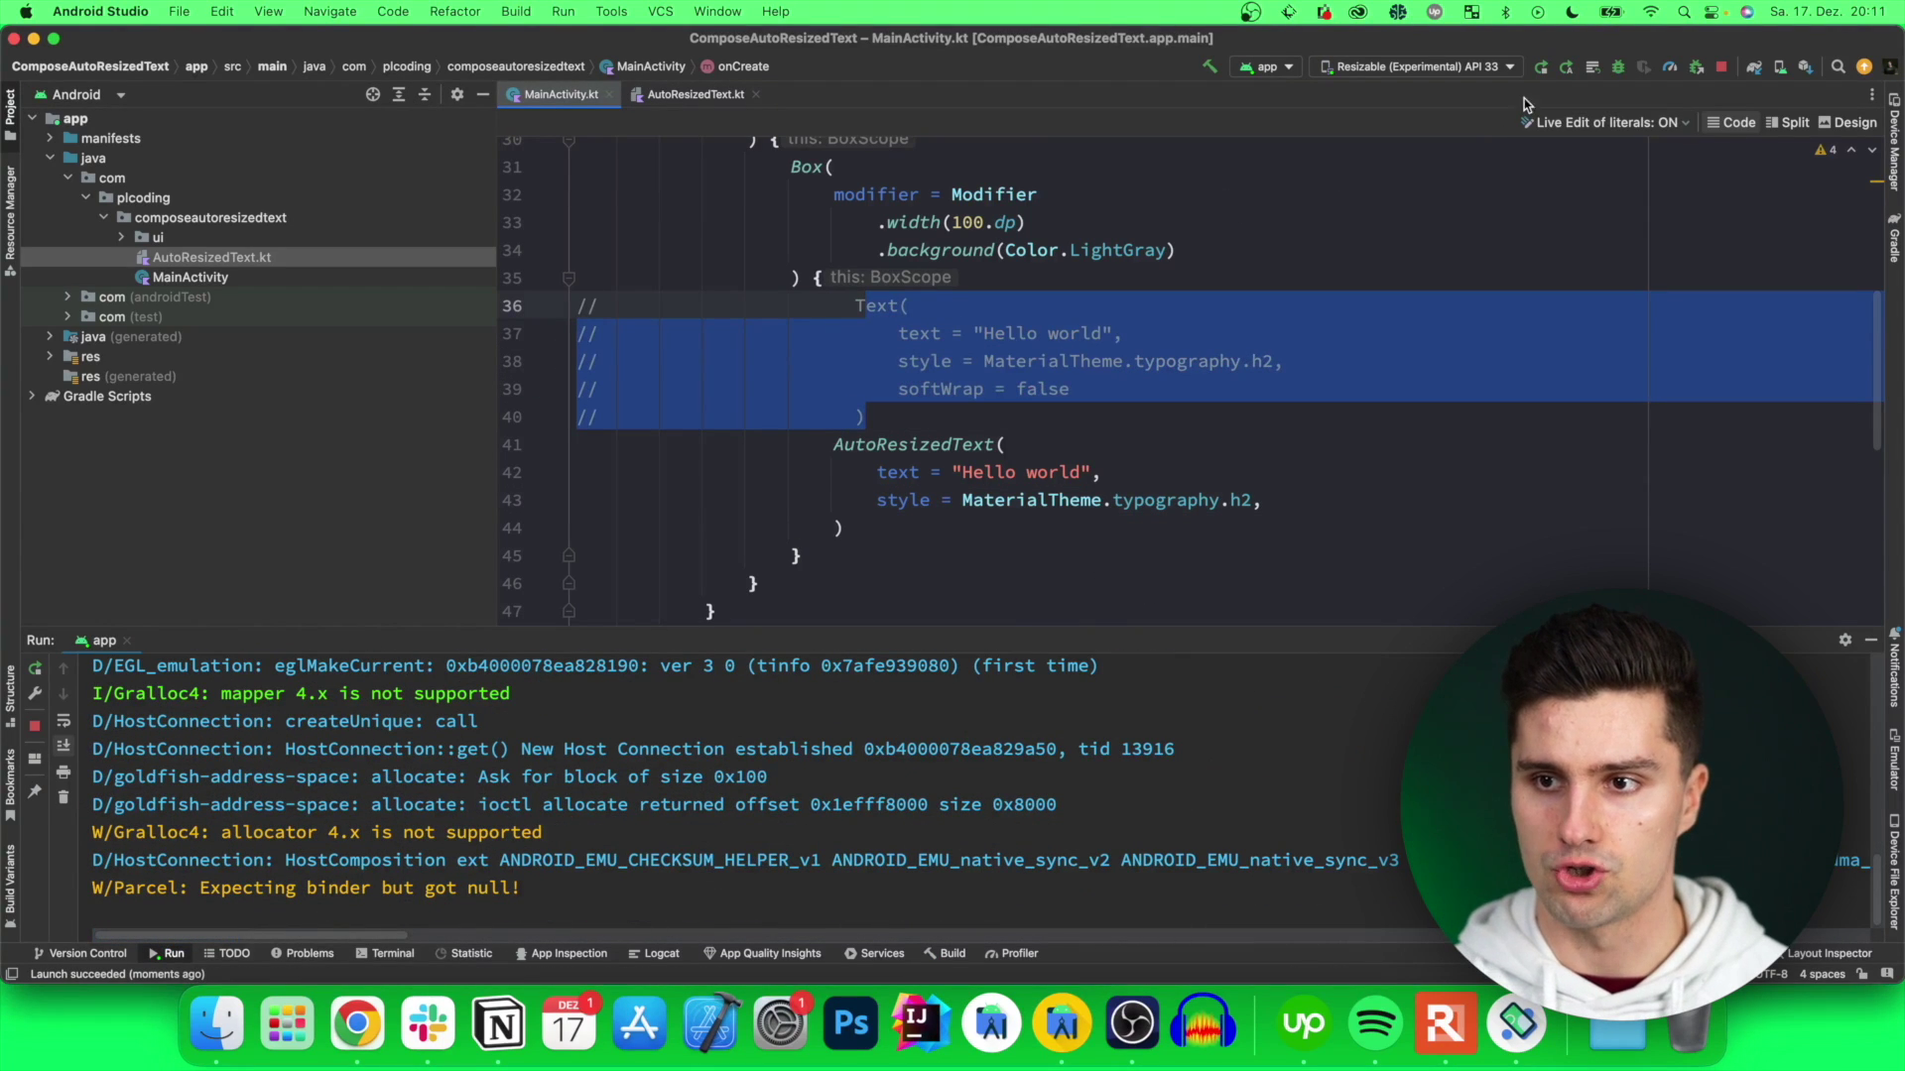
{"action": "left_click", "coordinate": [1540, 67]}
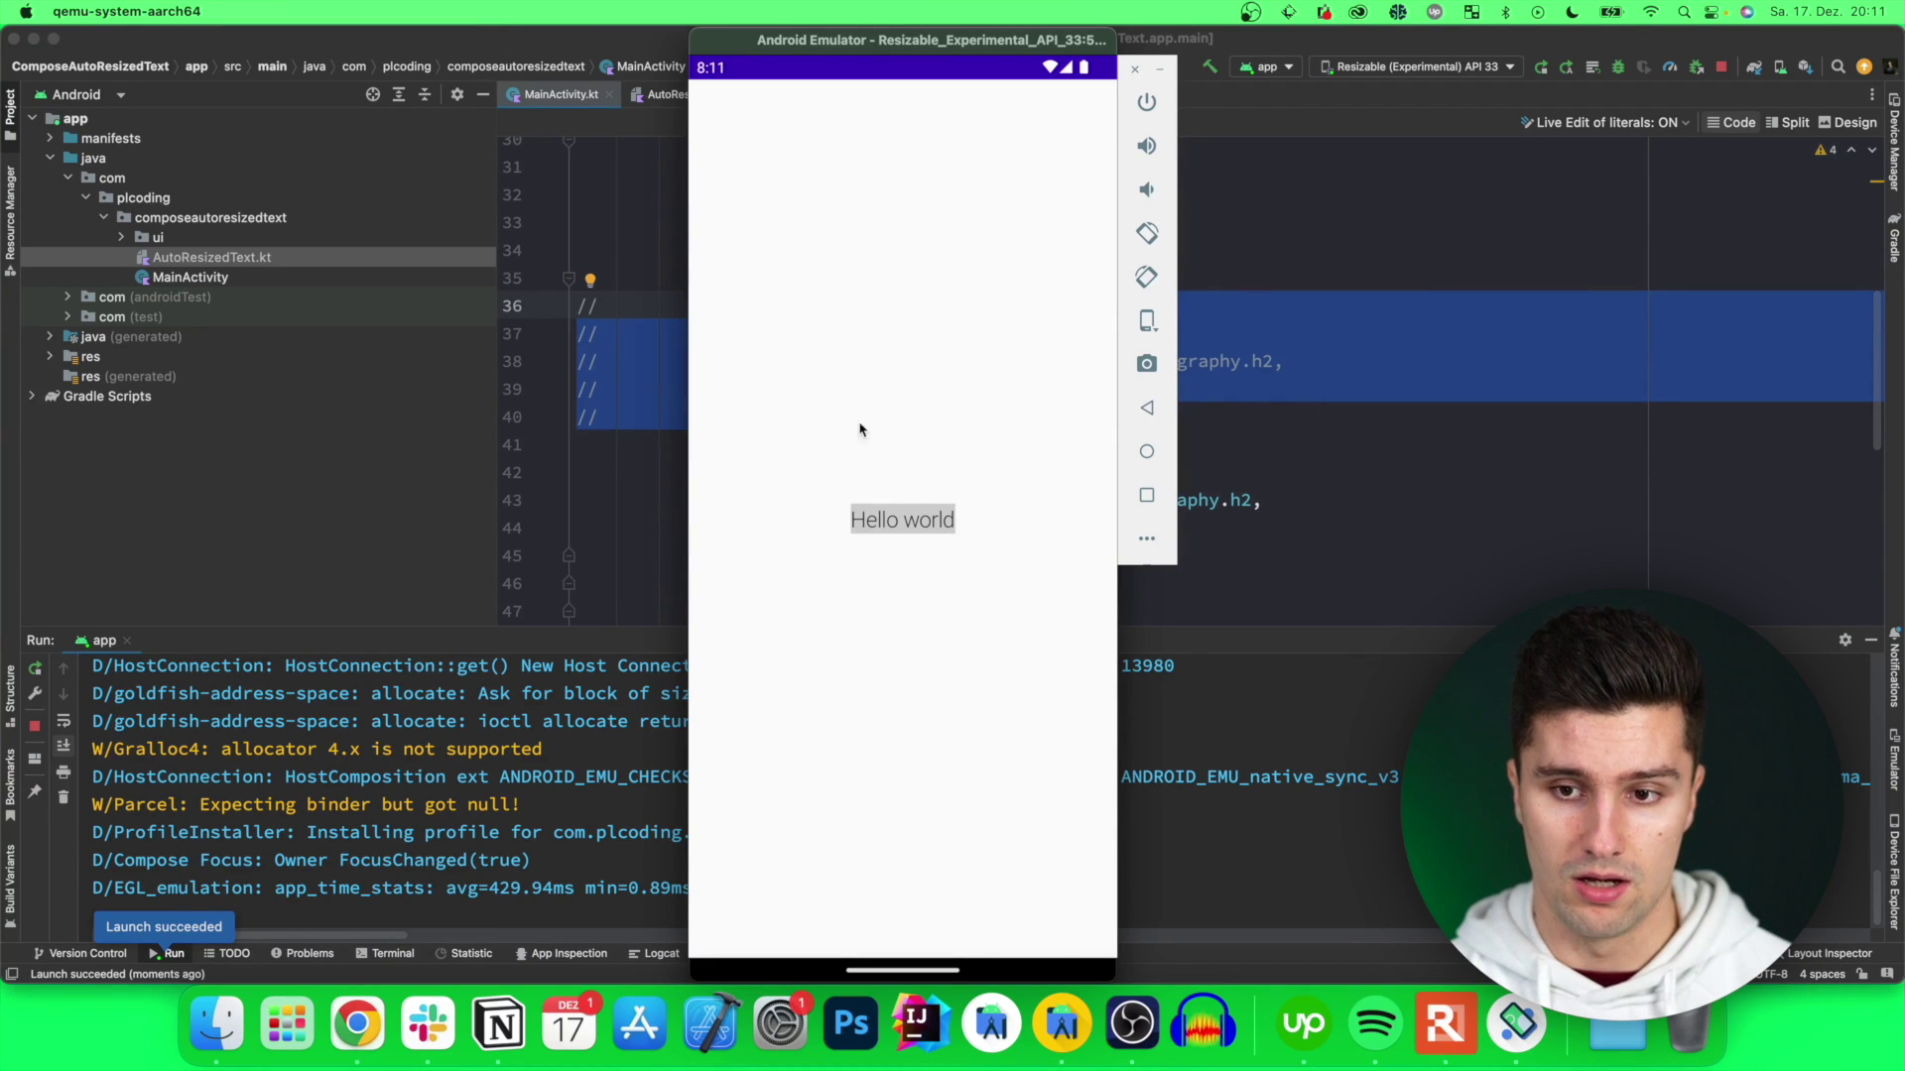
{"action": "left_click", "coordinate": [1302, 390]}
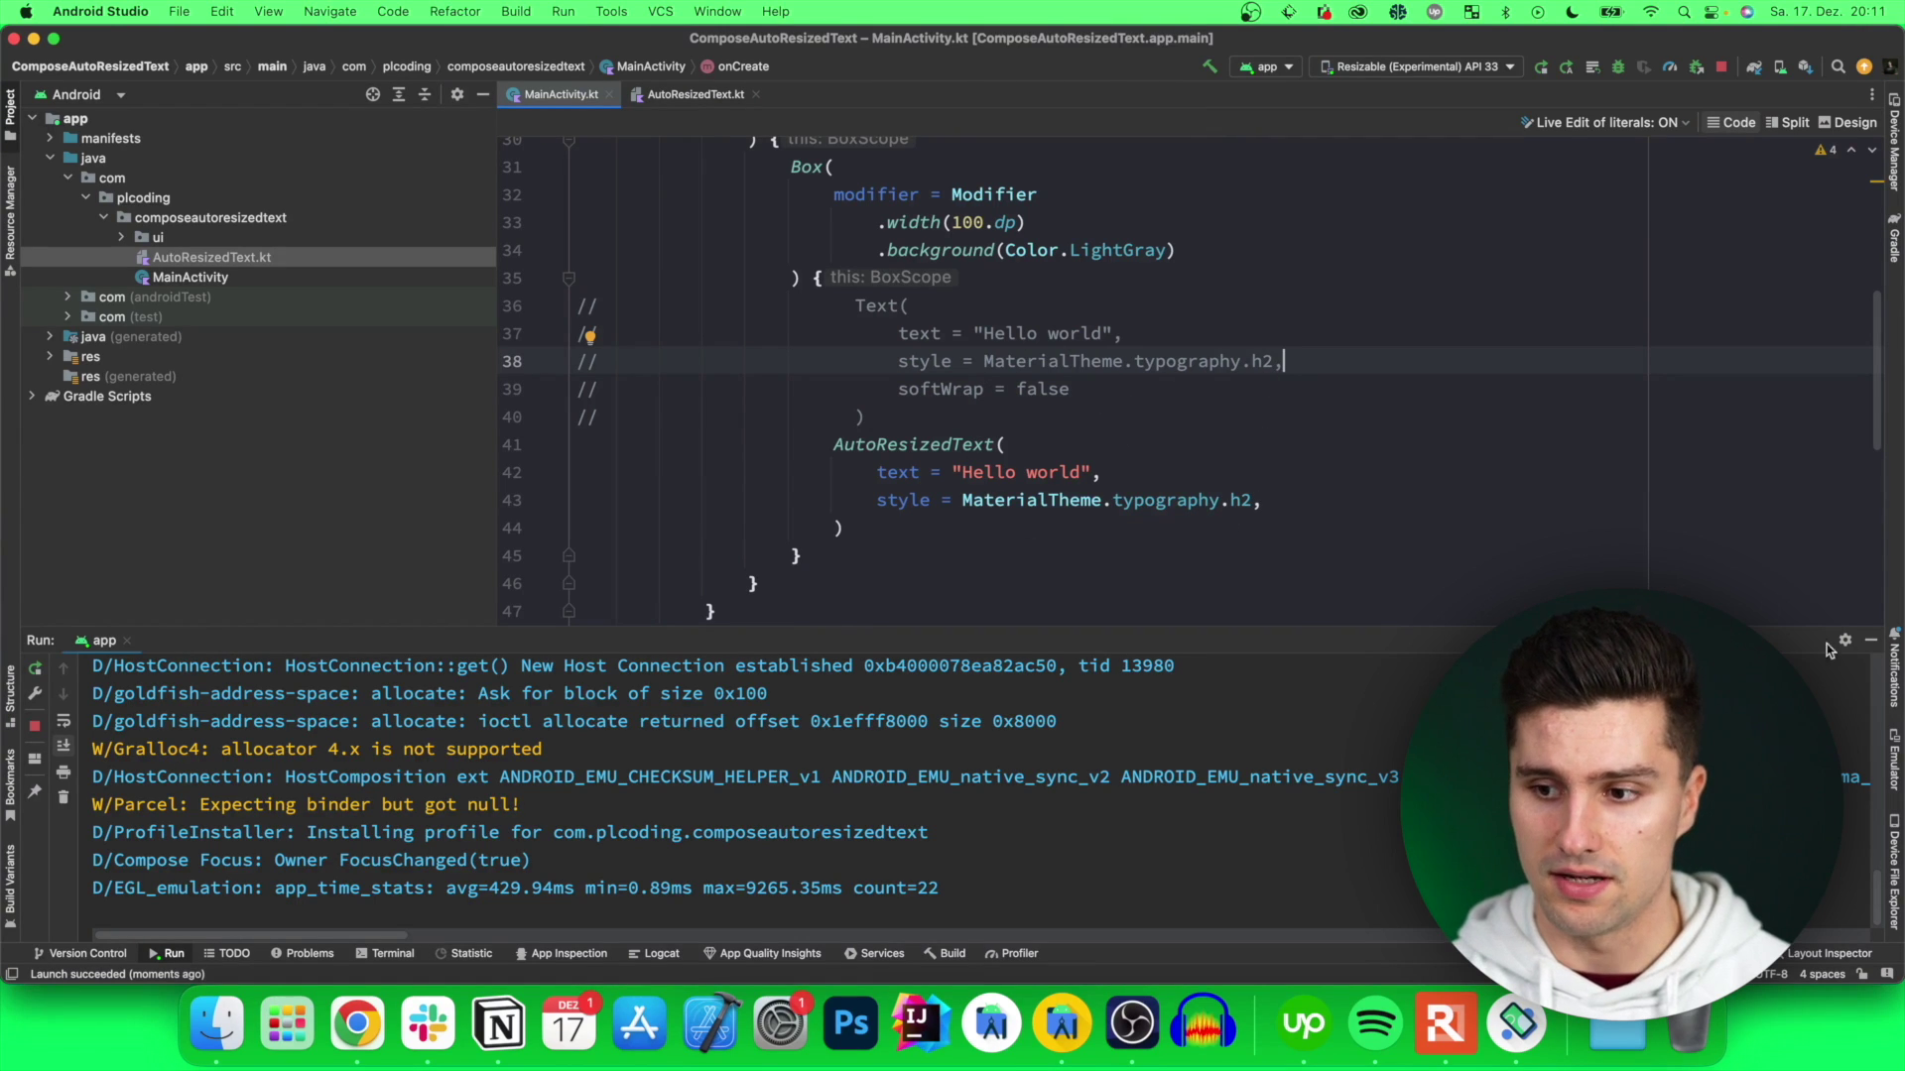
Change the inner Box width from 100.dp to 250.dp, review it, then use fillMaxWidth().
{"action": "left_click", "coordinate": [1870, 640]}
{"action": "scroll", "coordinate": [1235, 473], "scroll_direction": "up", "scroll_amount": 2}
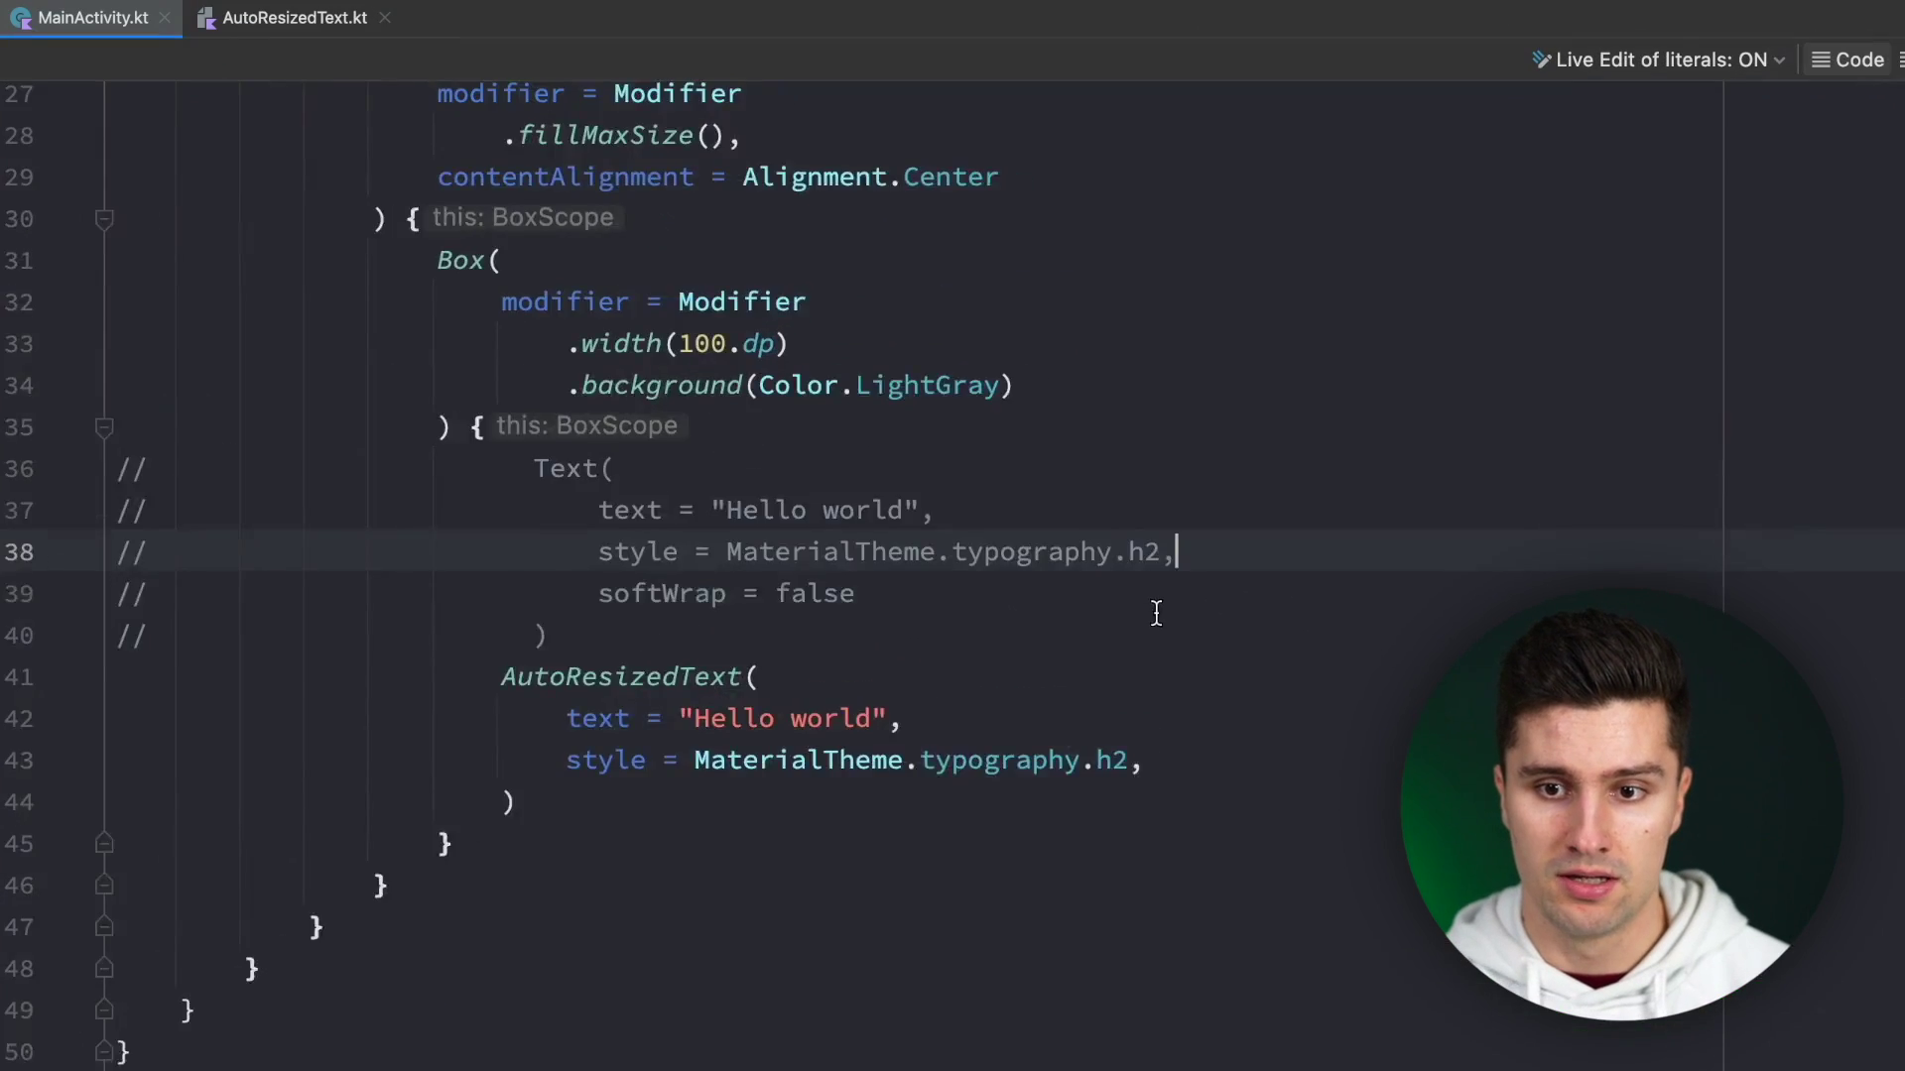
{"action": "scroll", "coordinate": [1267, 489], "scroll_direction": "up", "scroll_amount": 3}
{"action": "double_click", "coordinate": [959, 378]}
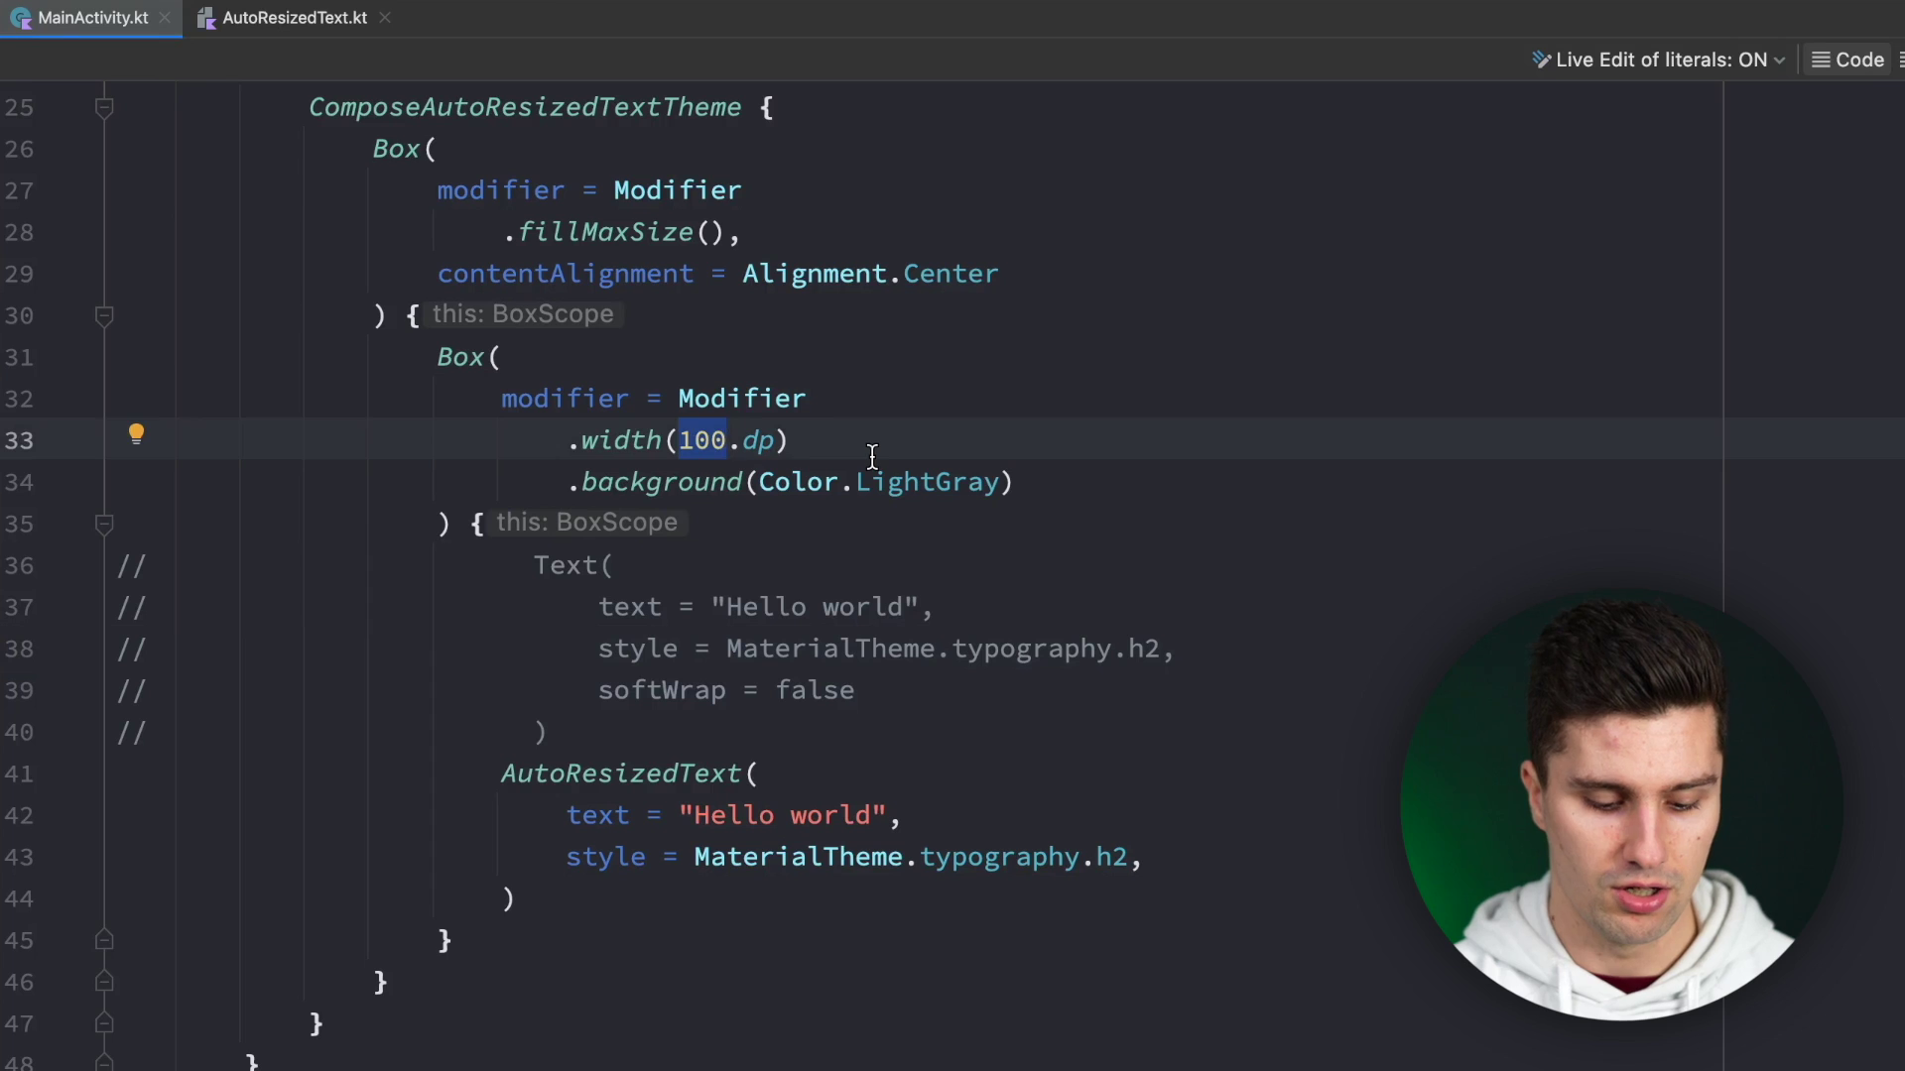
{"action": "type", "text": "250"}
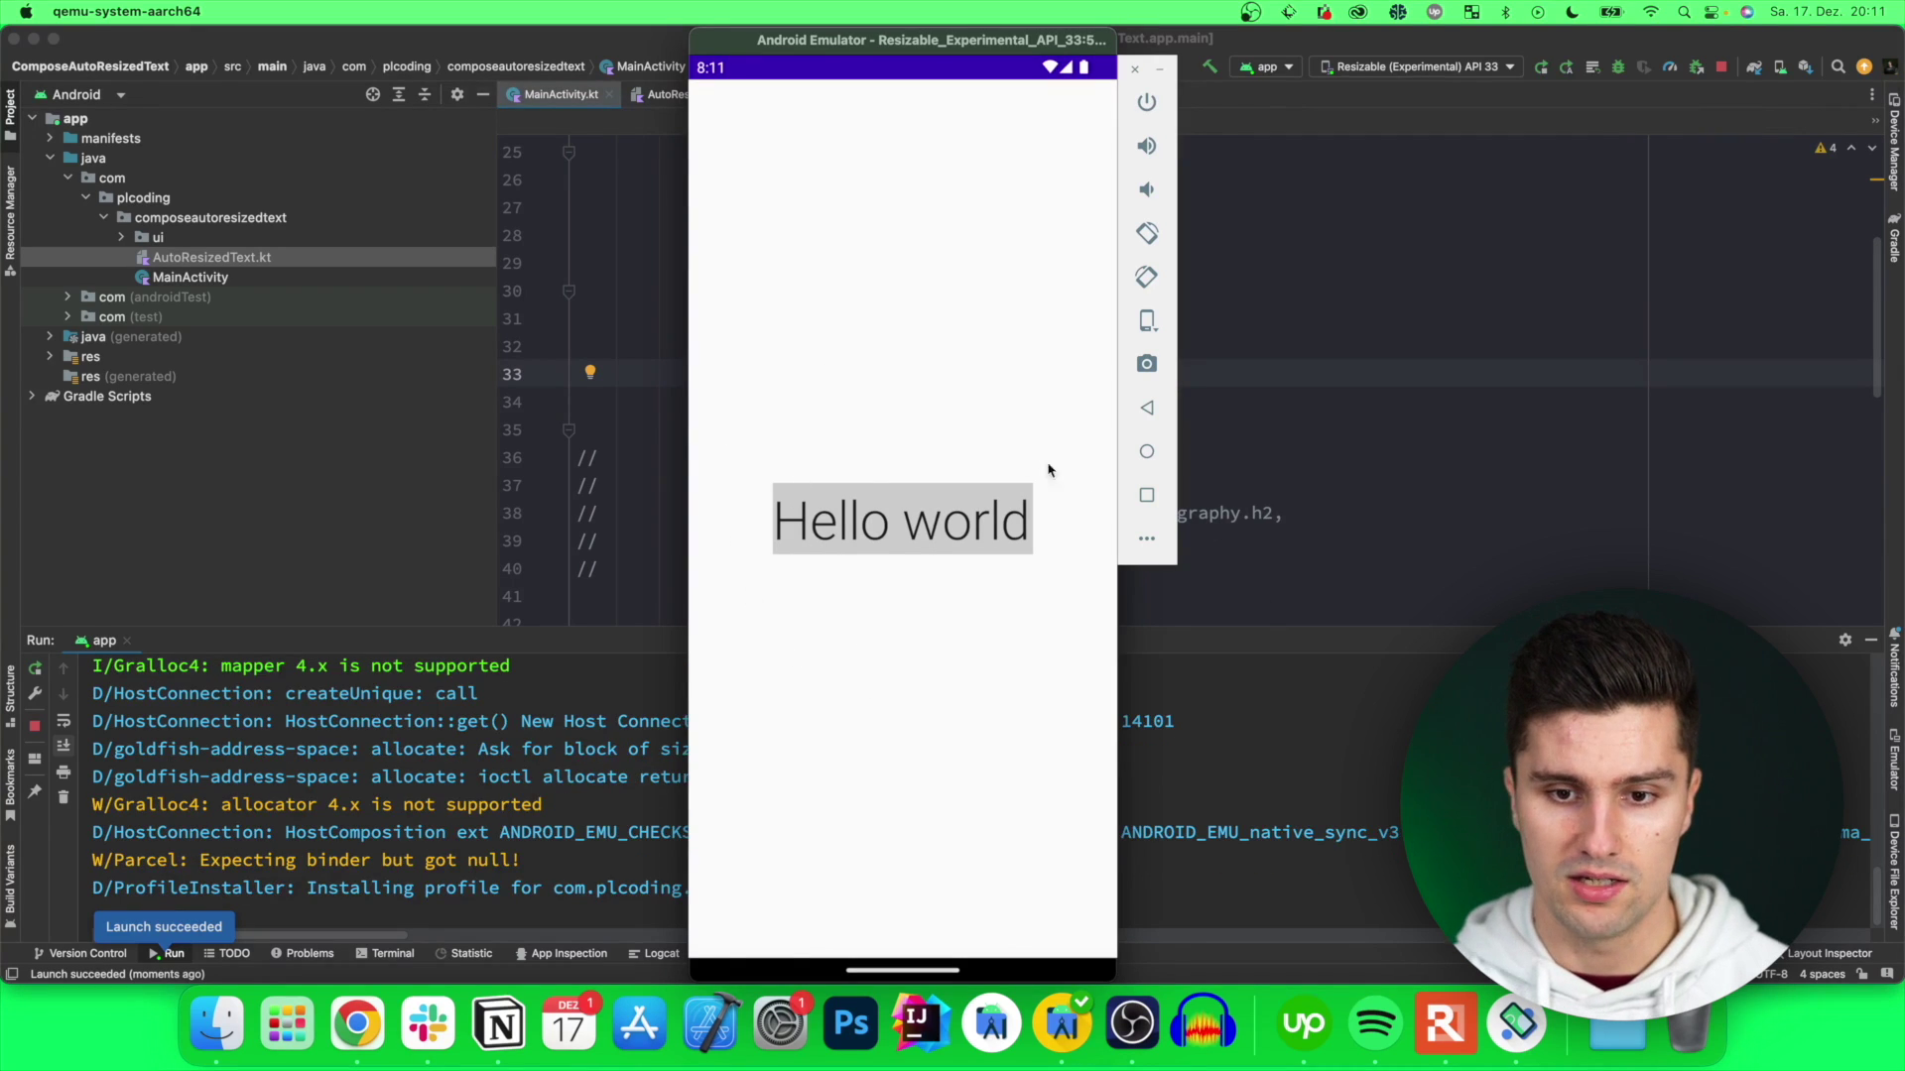
{"action": "left_click", "coordinate": [1372, 438]}
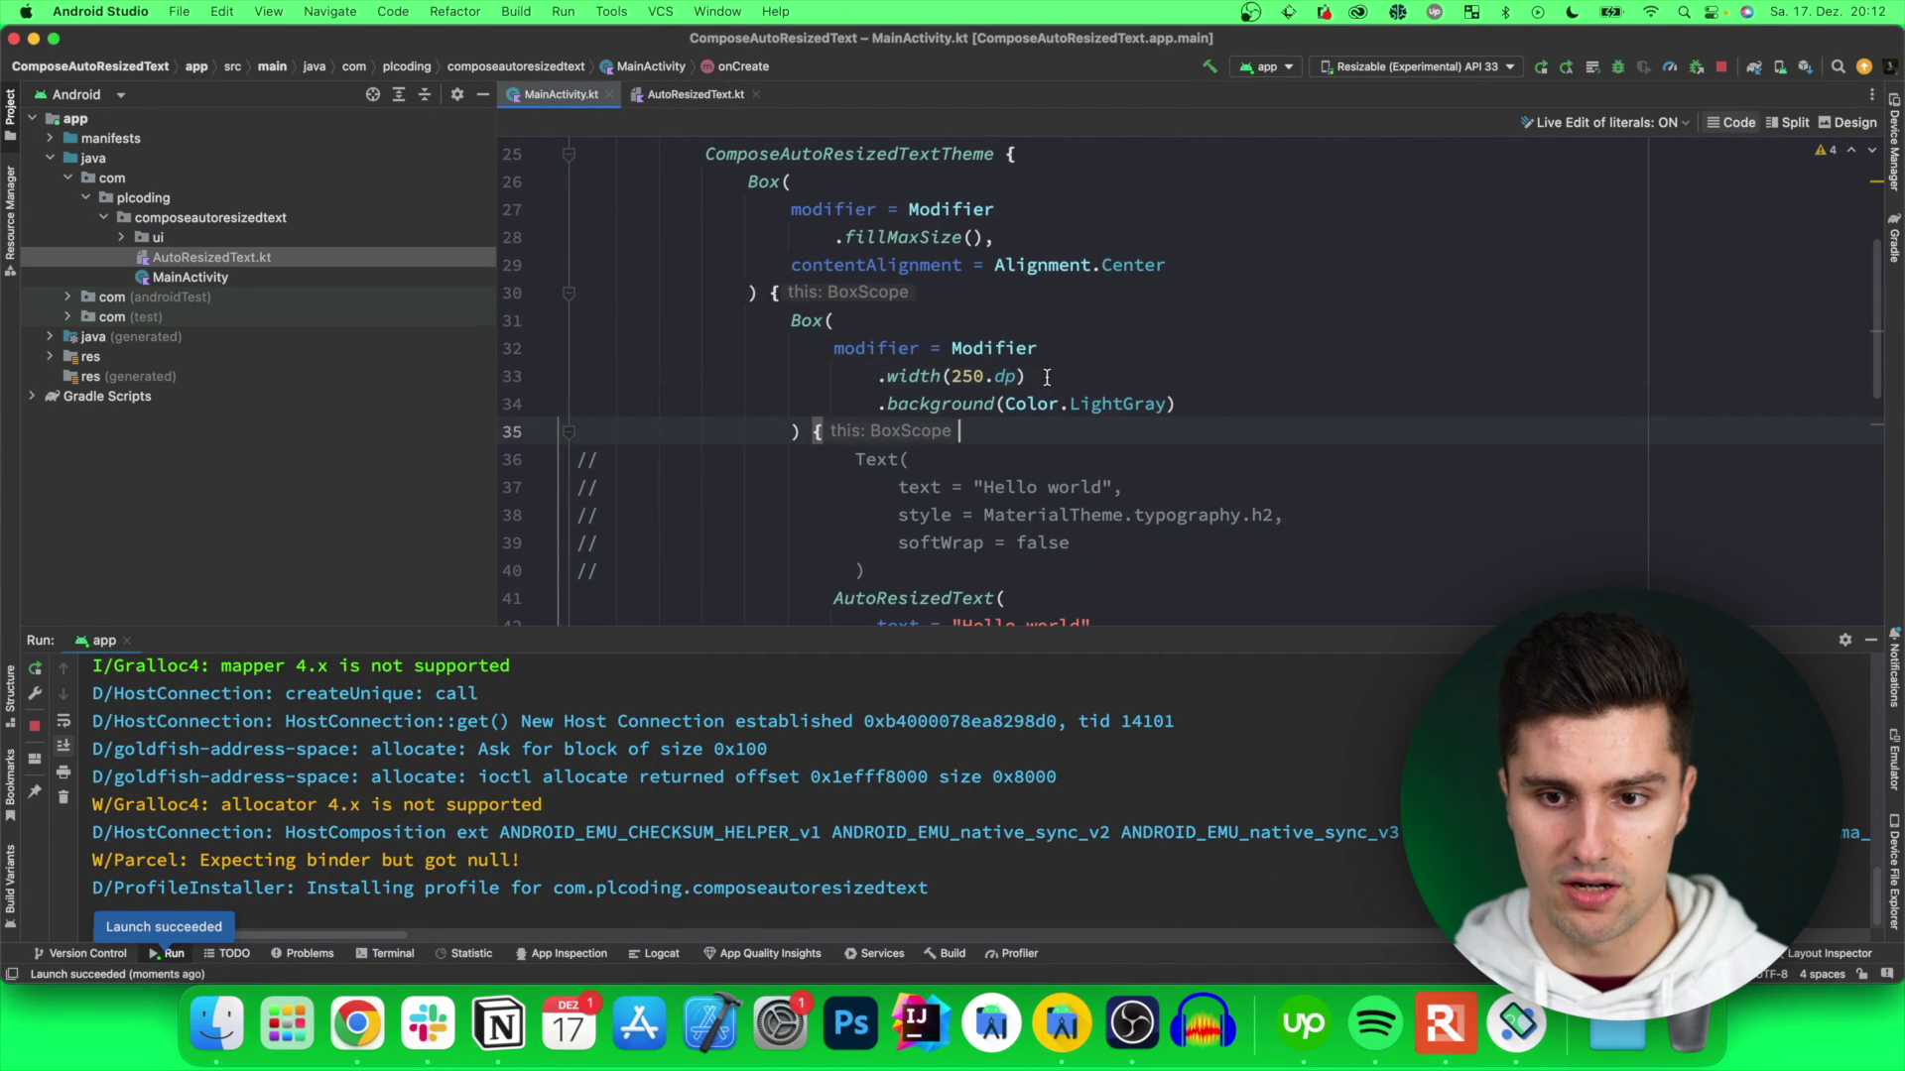
{"action": "left_click_drag", "start_coordinate": [1046, 377], "coordinate": [889, 377]}
{"action": "type", "text": "fillma"}
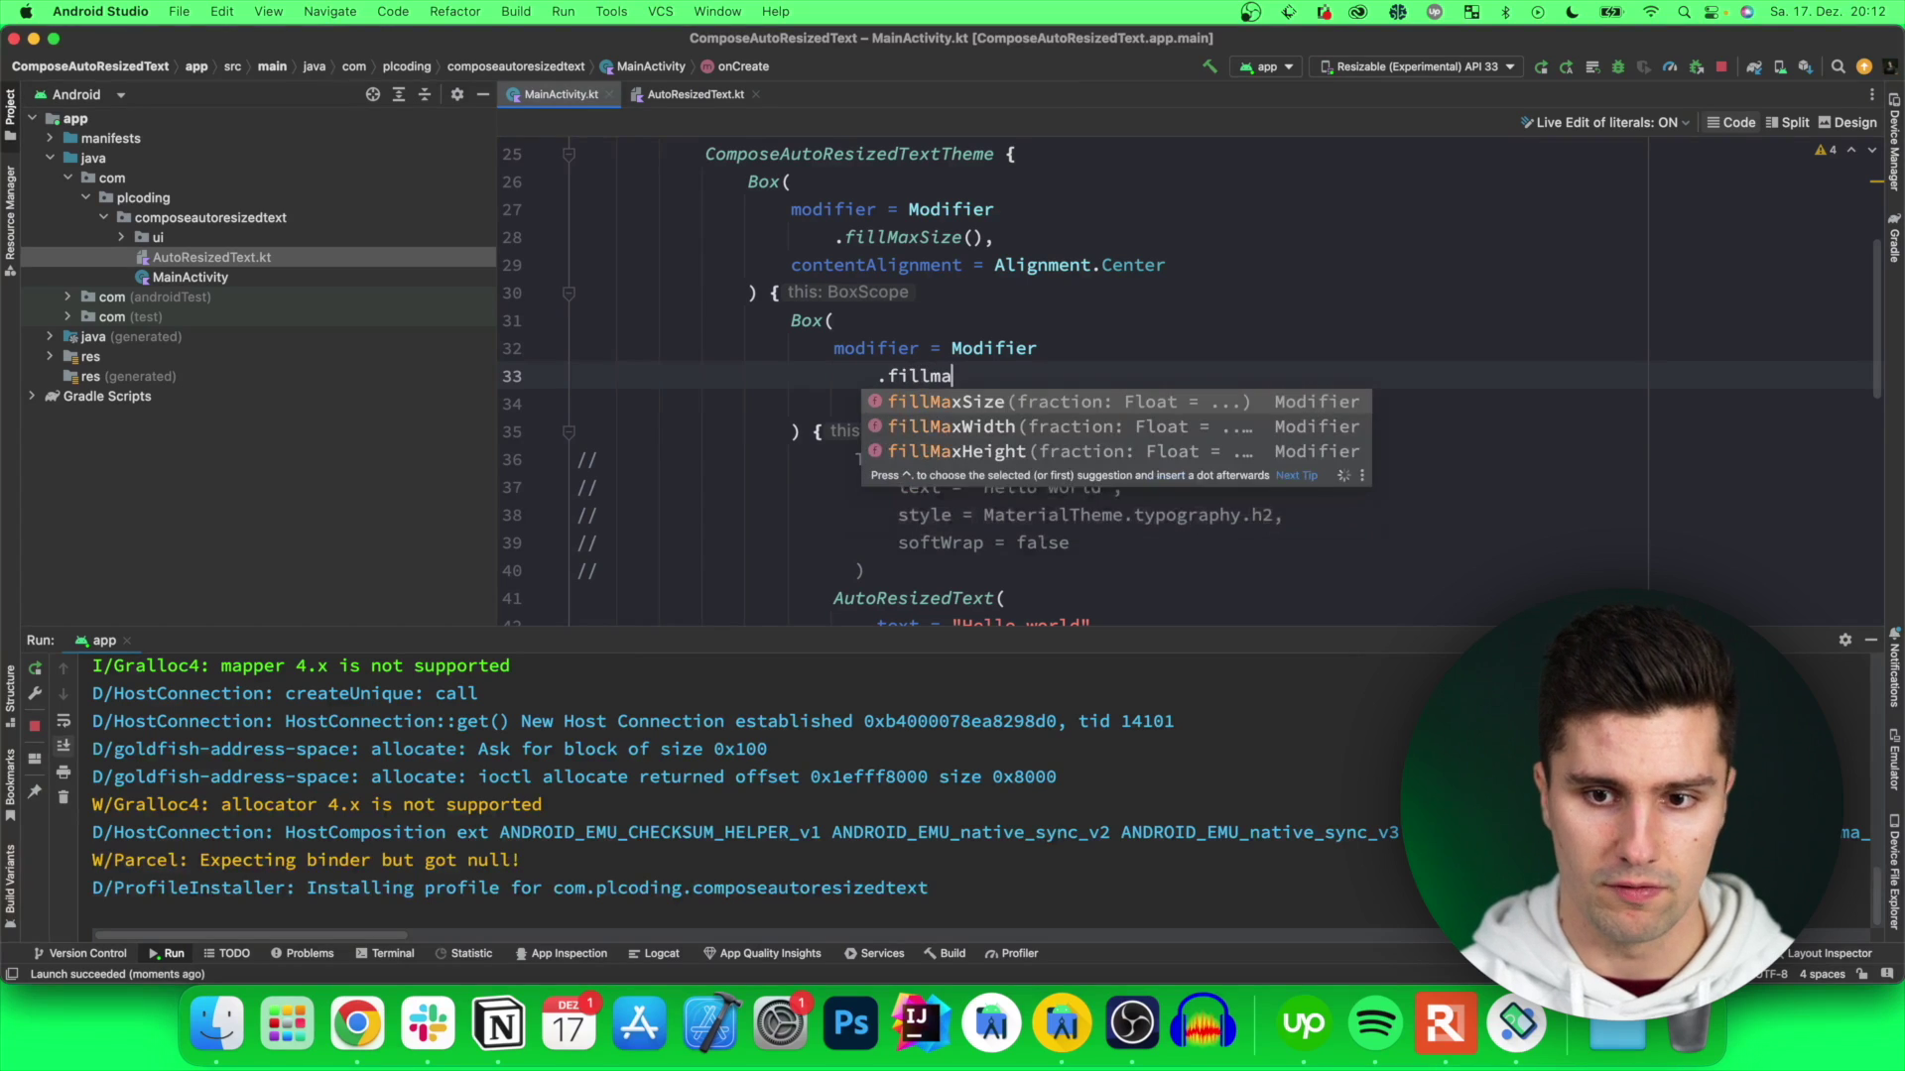
{"action": "type", "text": "xW"}
{"action": "key", "text": "Return"}
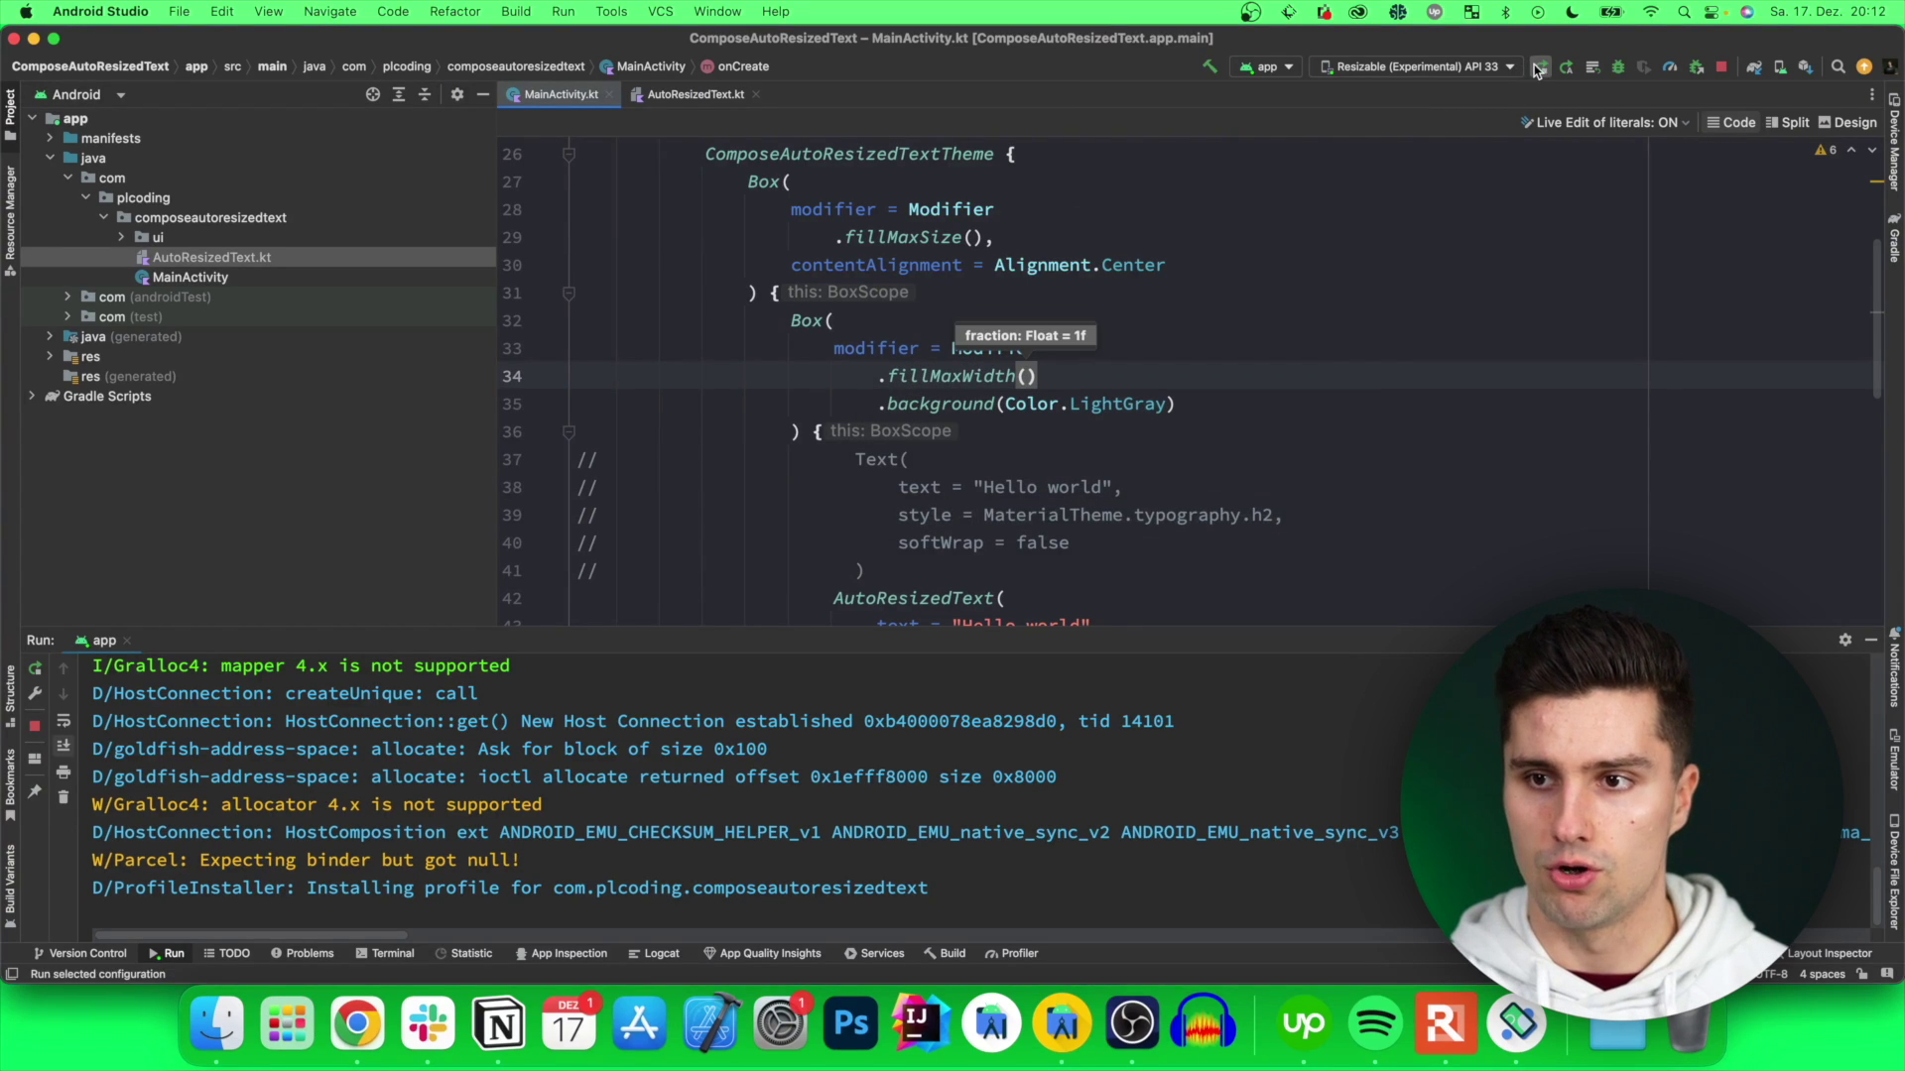
Rerun the app so the emulator shows the fillMaxWidth() gray bar with Hello world.
{"action": "left_click", "coordinate": [1539, 67]}
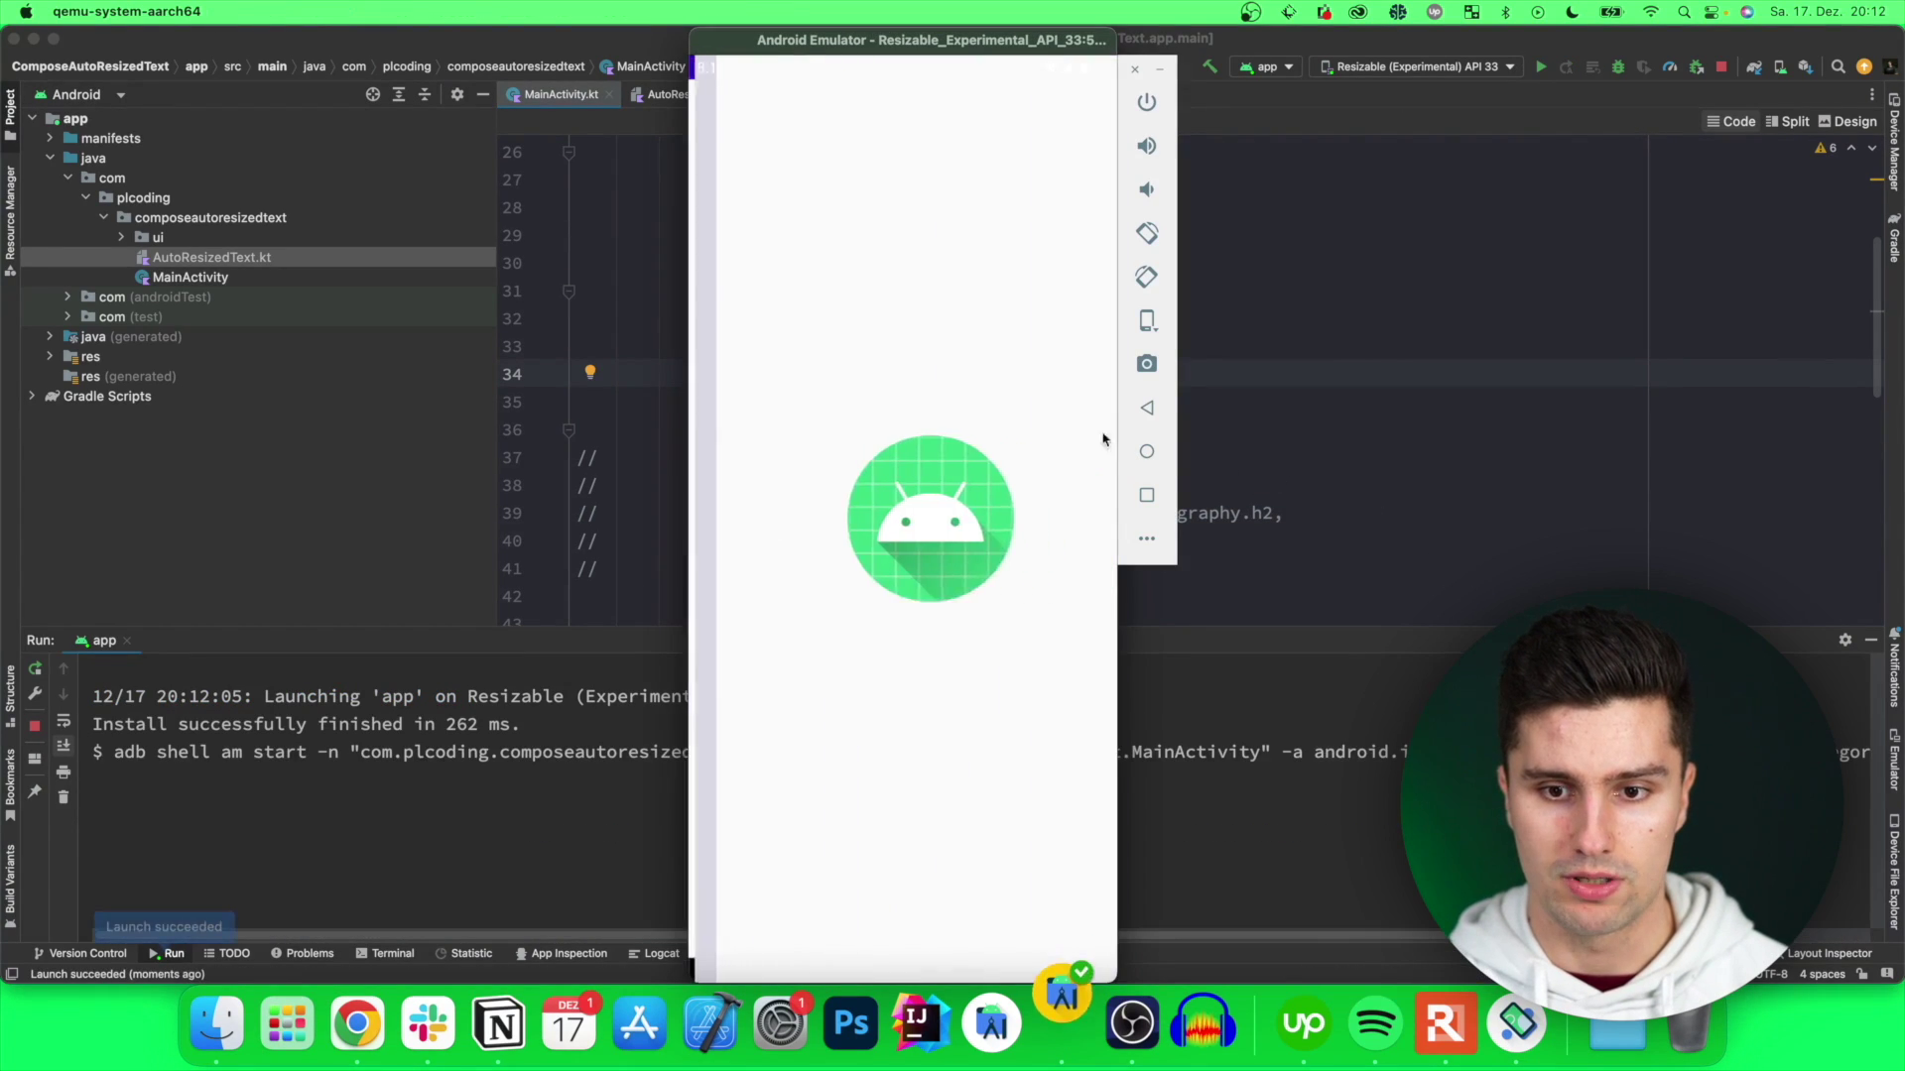